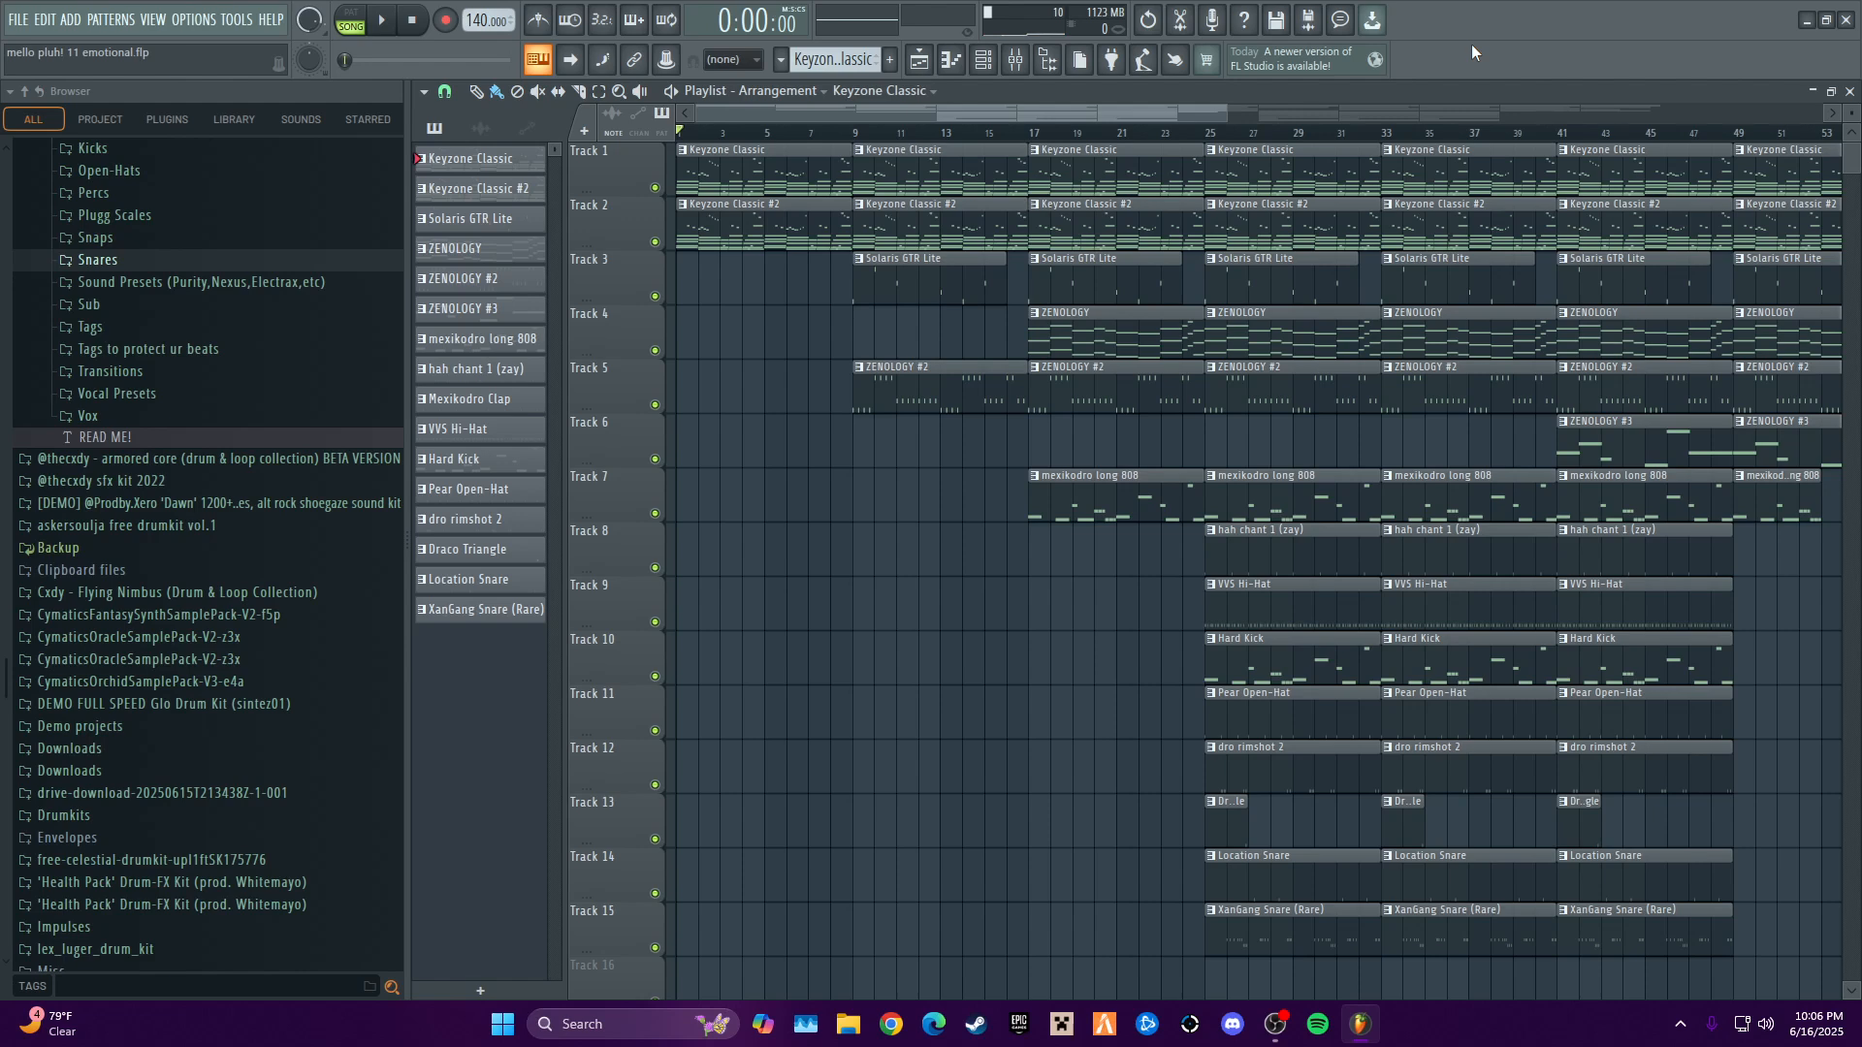
# - Play back the full song arrangement from the beginning and stop it
pyautogui.press('space')
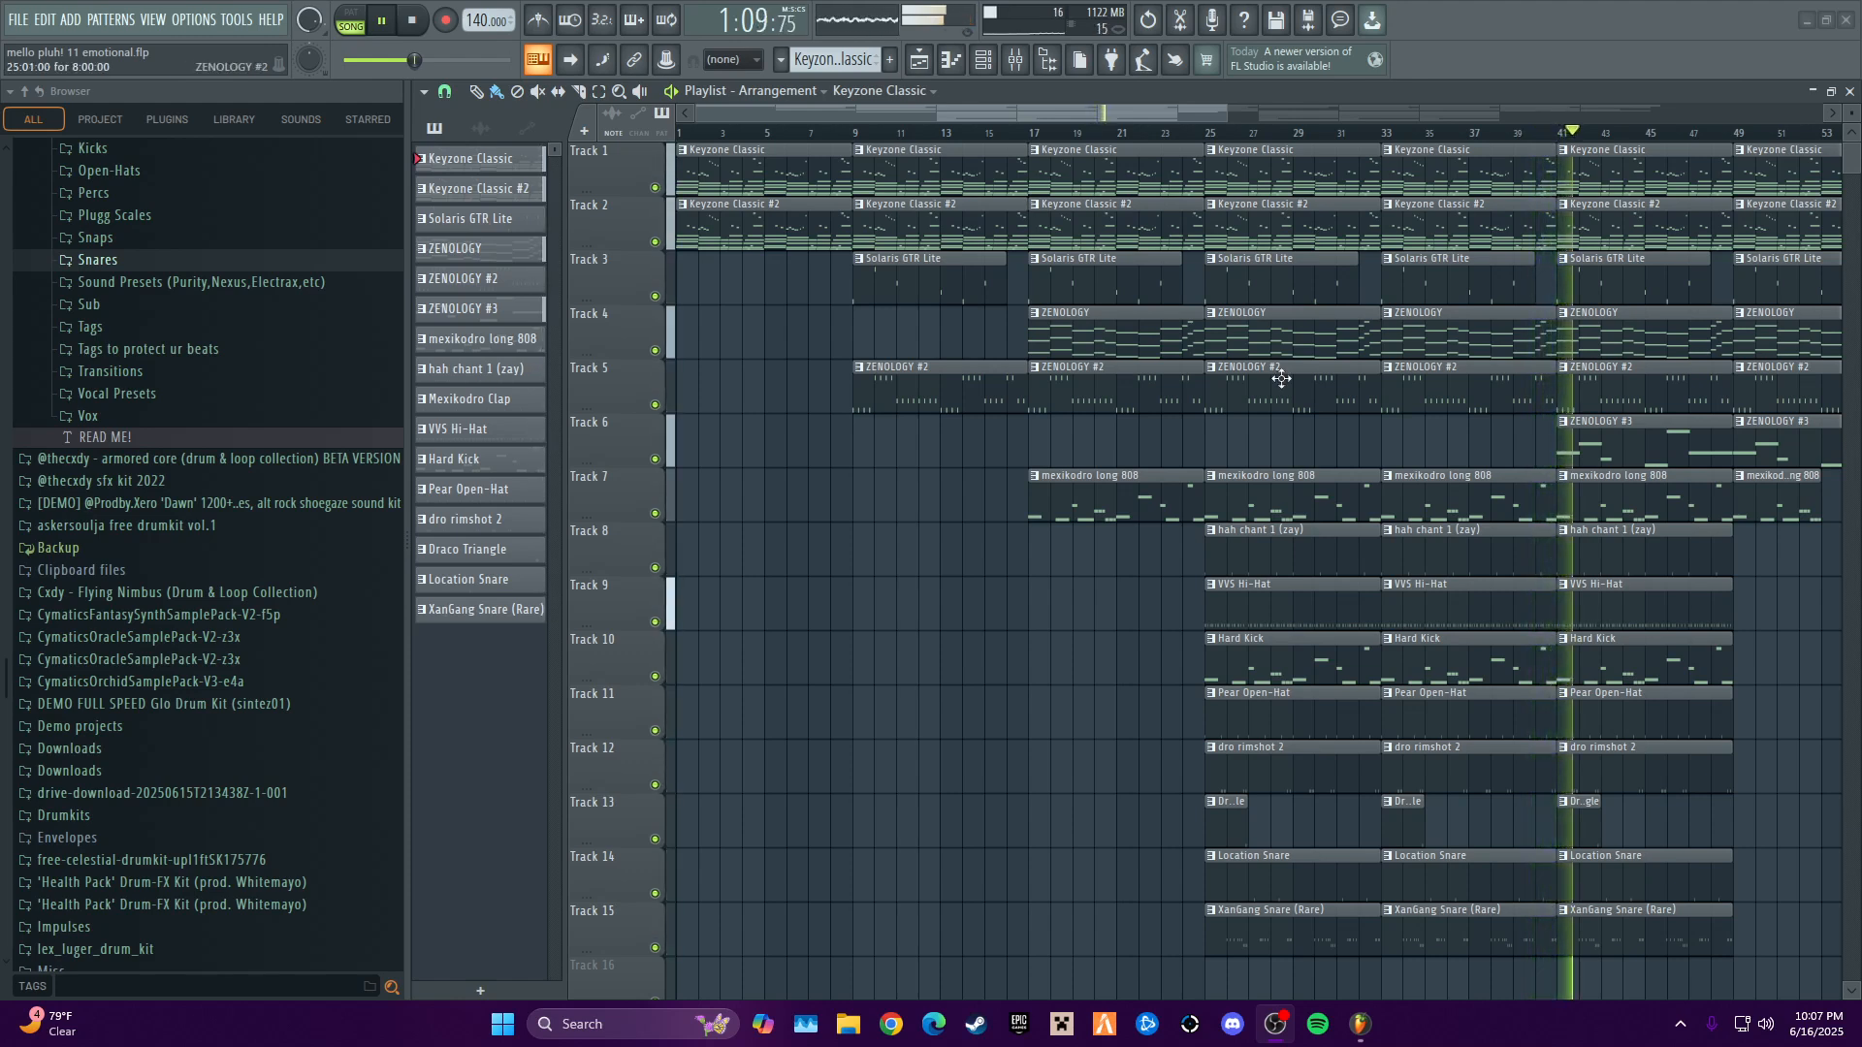
pyautogui.press('space')
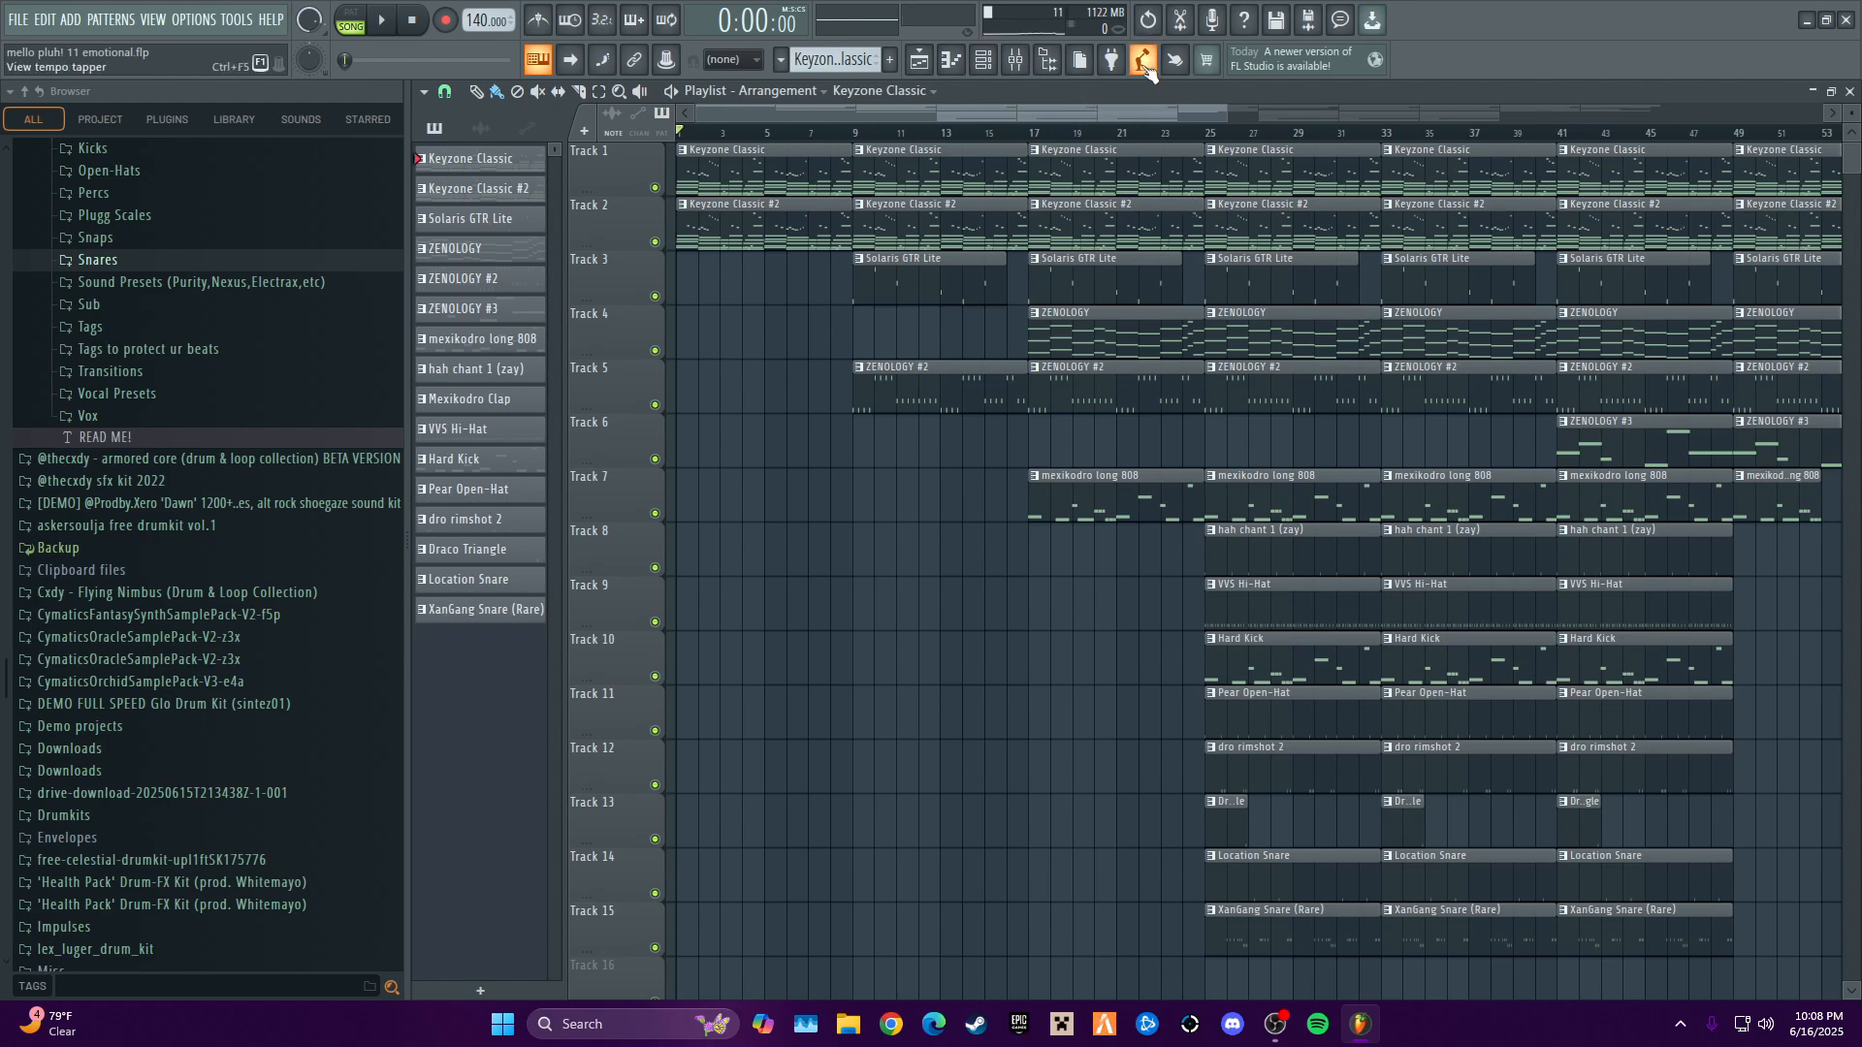
# - Show the channel rack with playback in pattern mode, and view the first Keyzone Classic's program list, keeping Yamaha Grand Piano
pyautogui.press('F6')
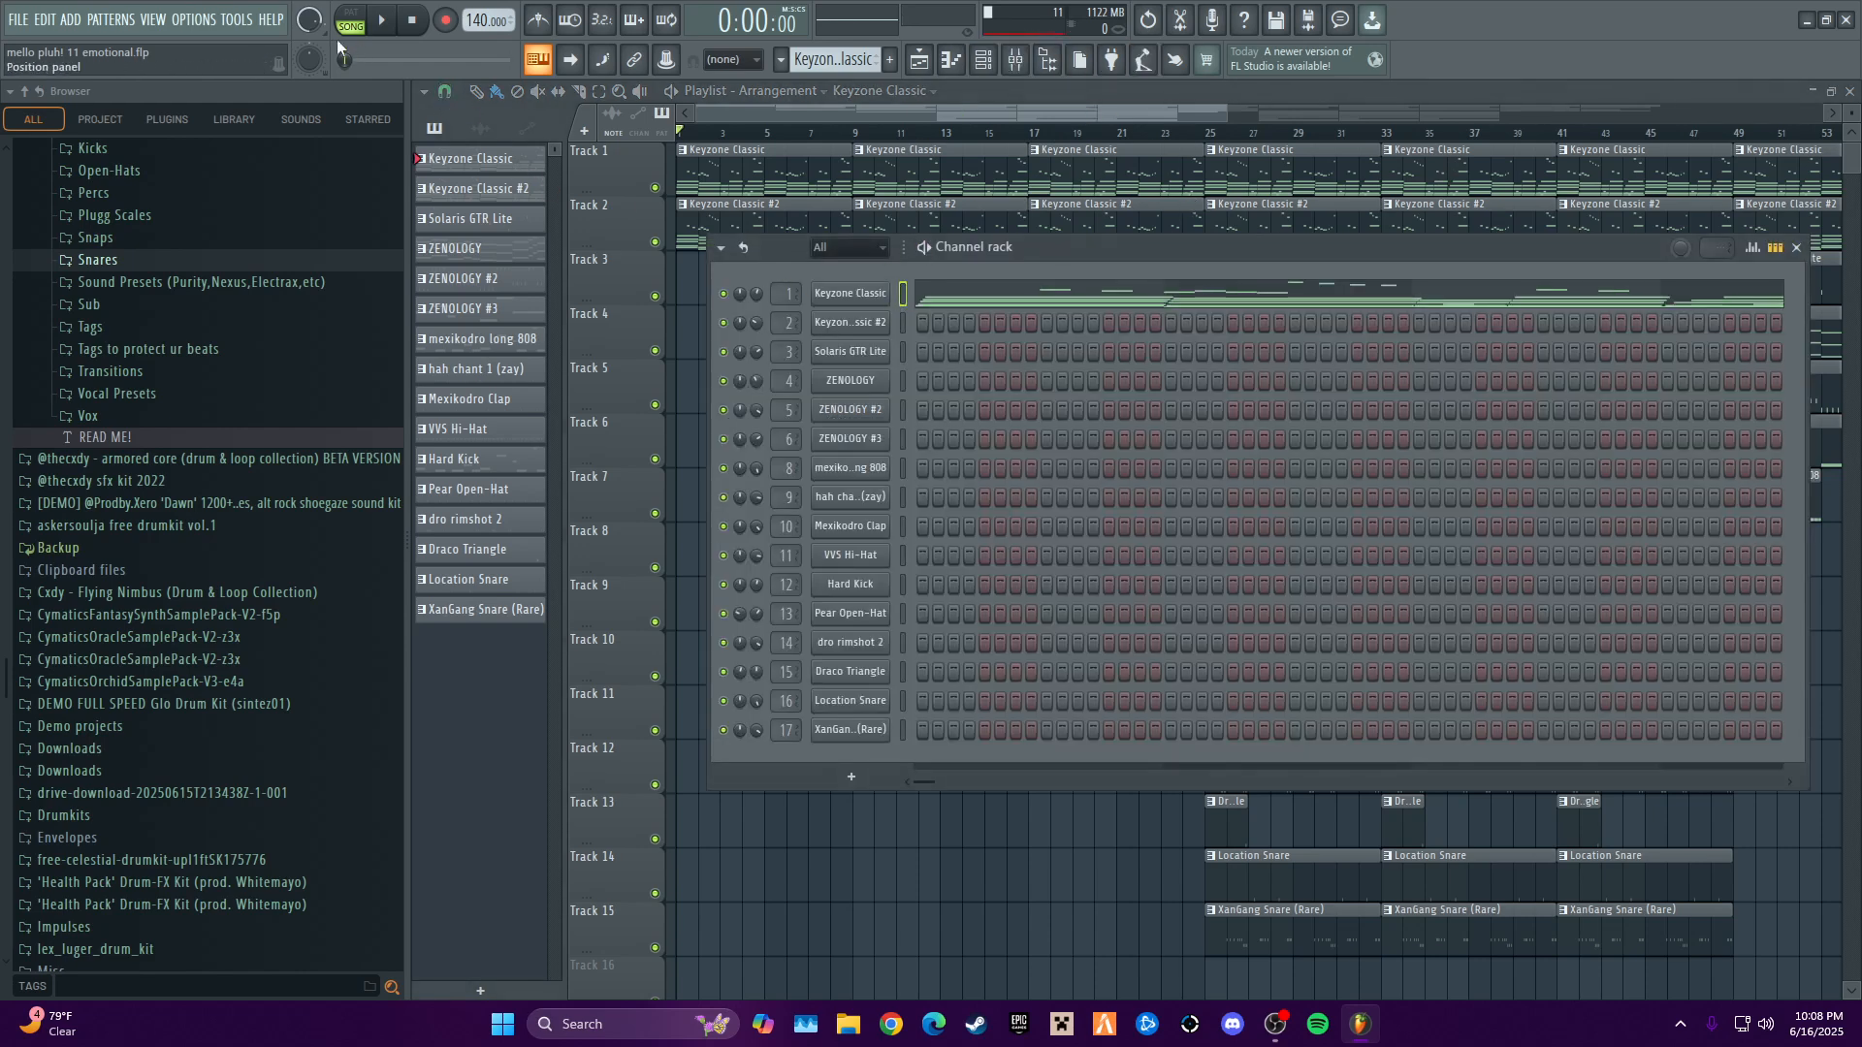
pyautogui.click(840, 296)
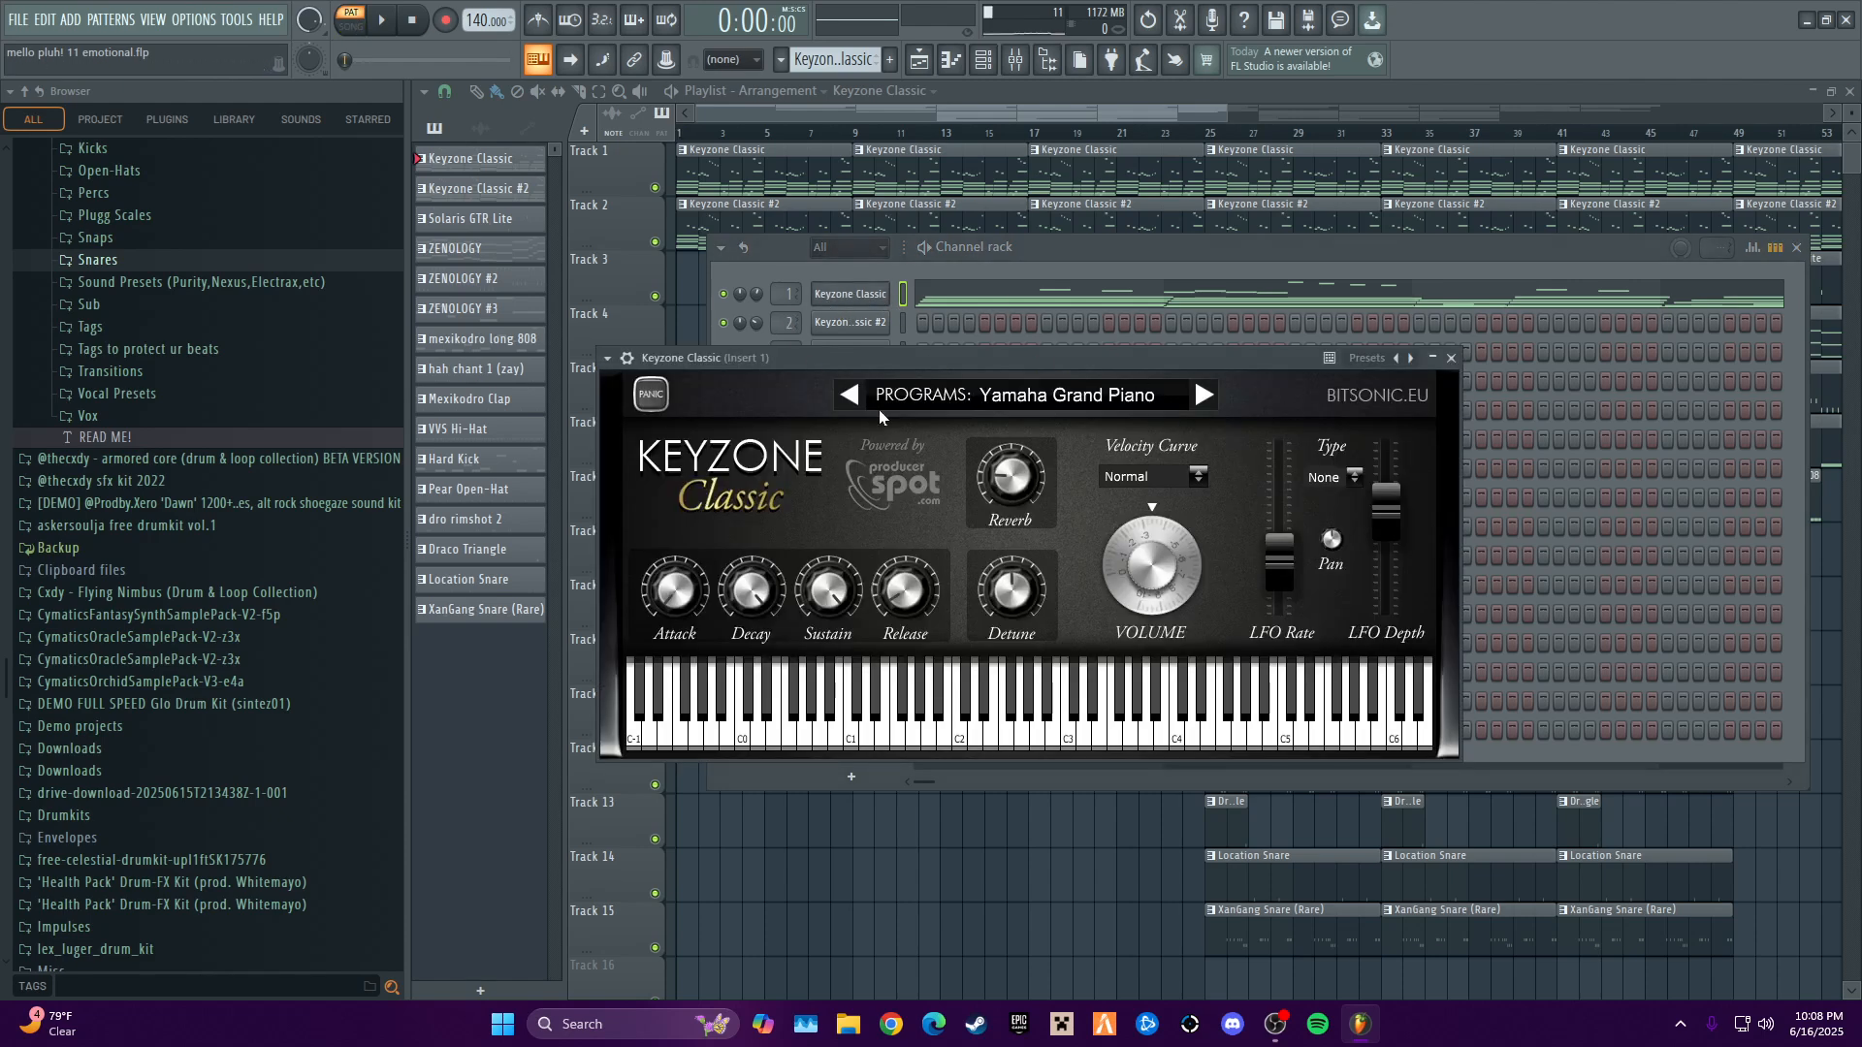
pyautogui.click(1063, 405)
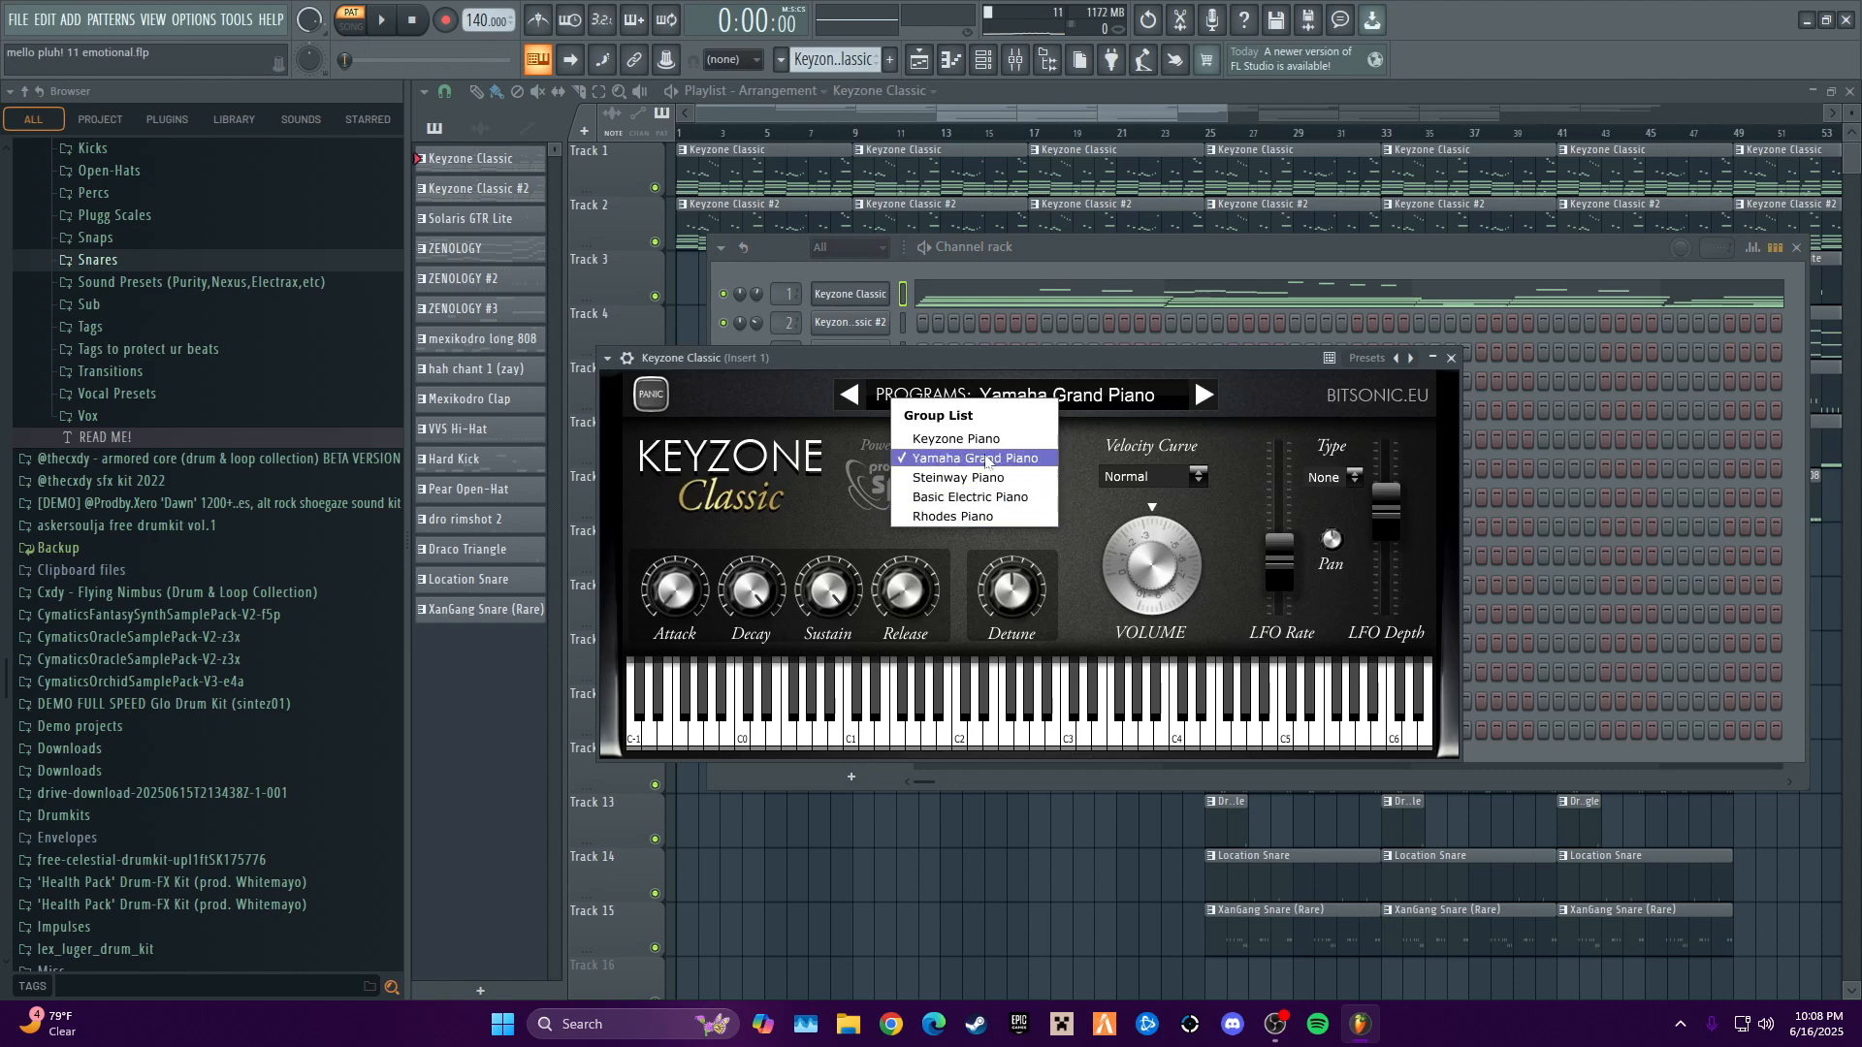
pyautogui.click(1280, 363)
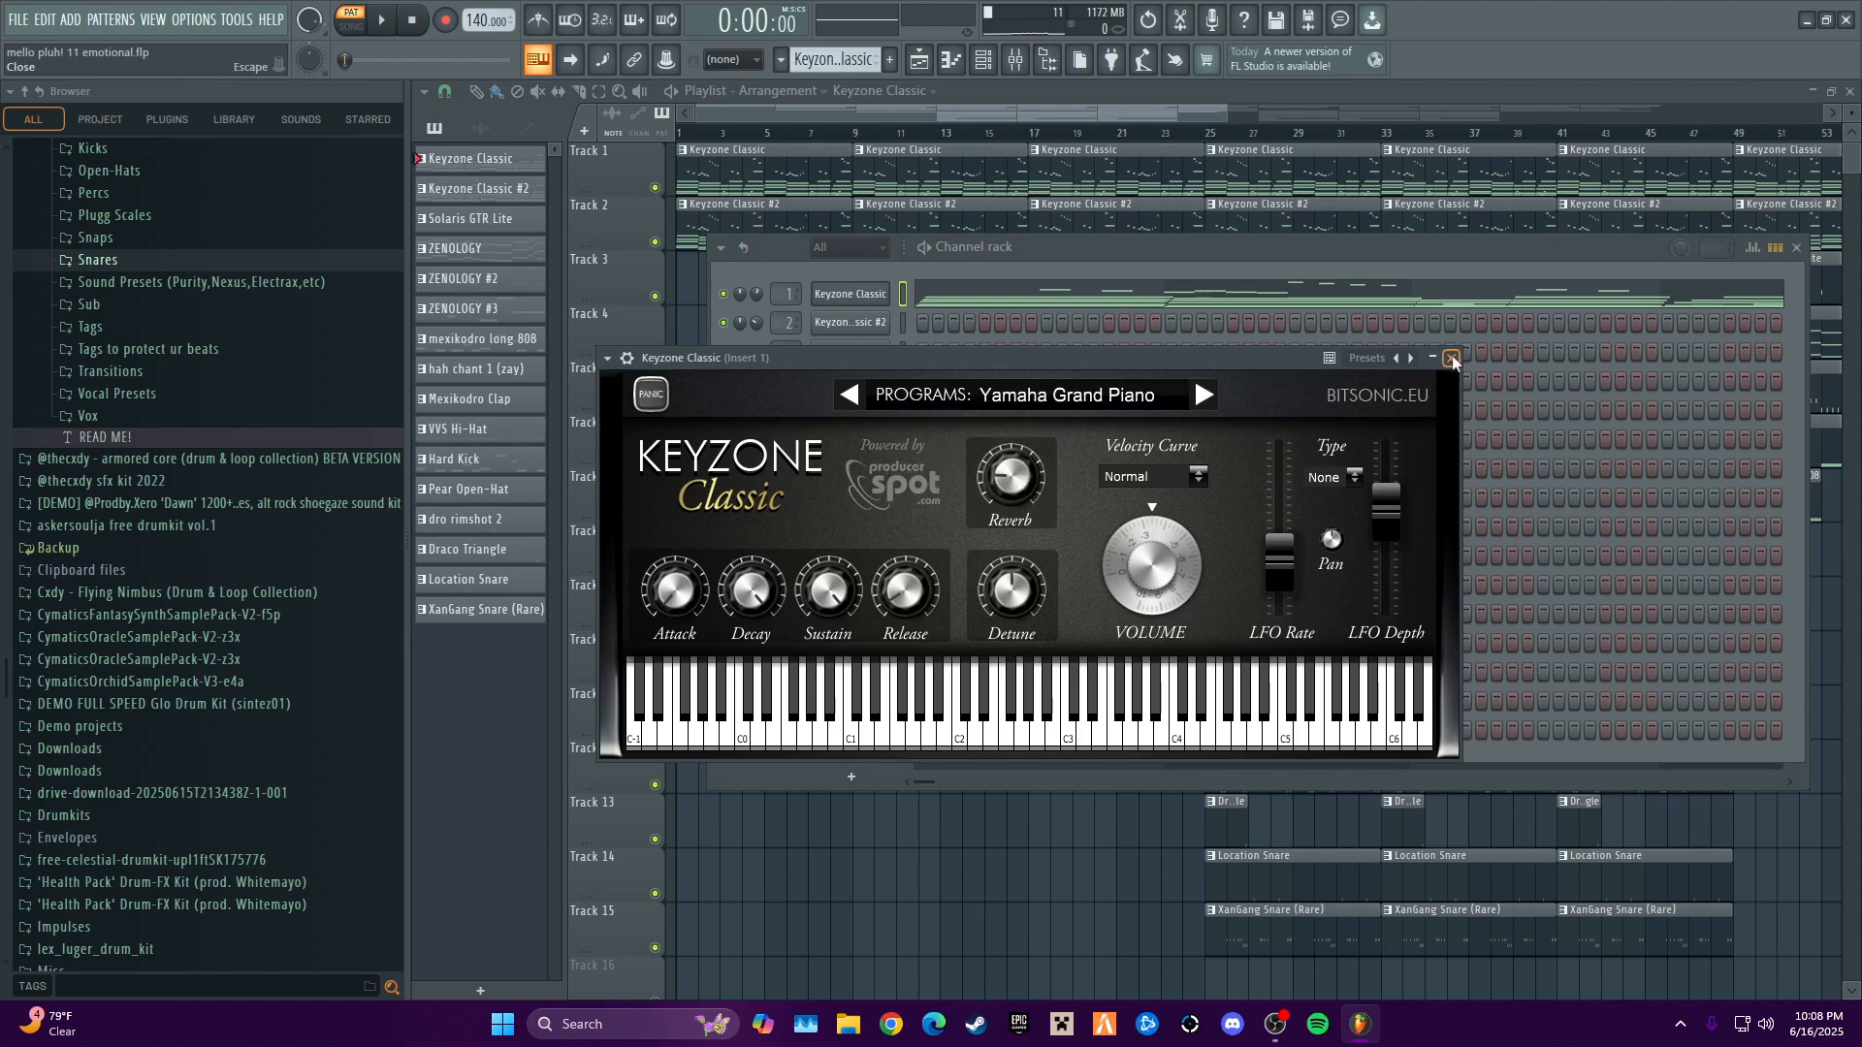
pyautogui.click(1451, 359)
# - Open the first Keyzone Classic channel's piano roll with all eight bars in view and check its snap-to-scale settings
pyautogui.rightClick(862, 304)
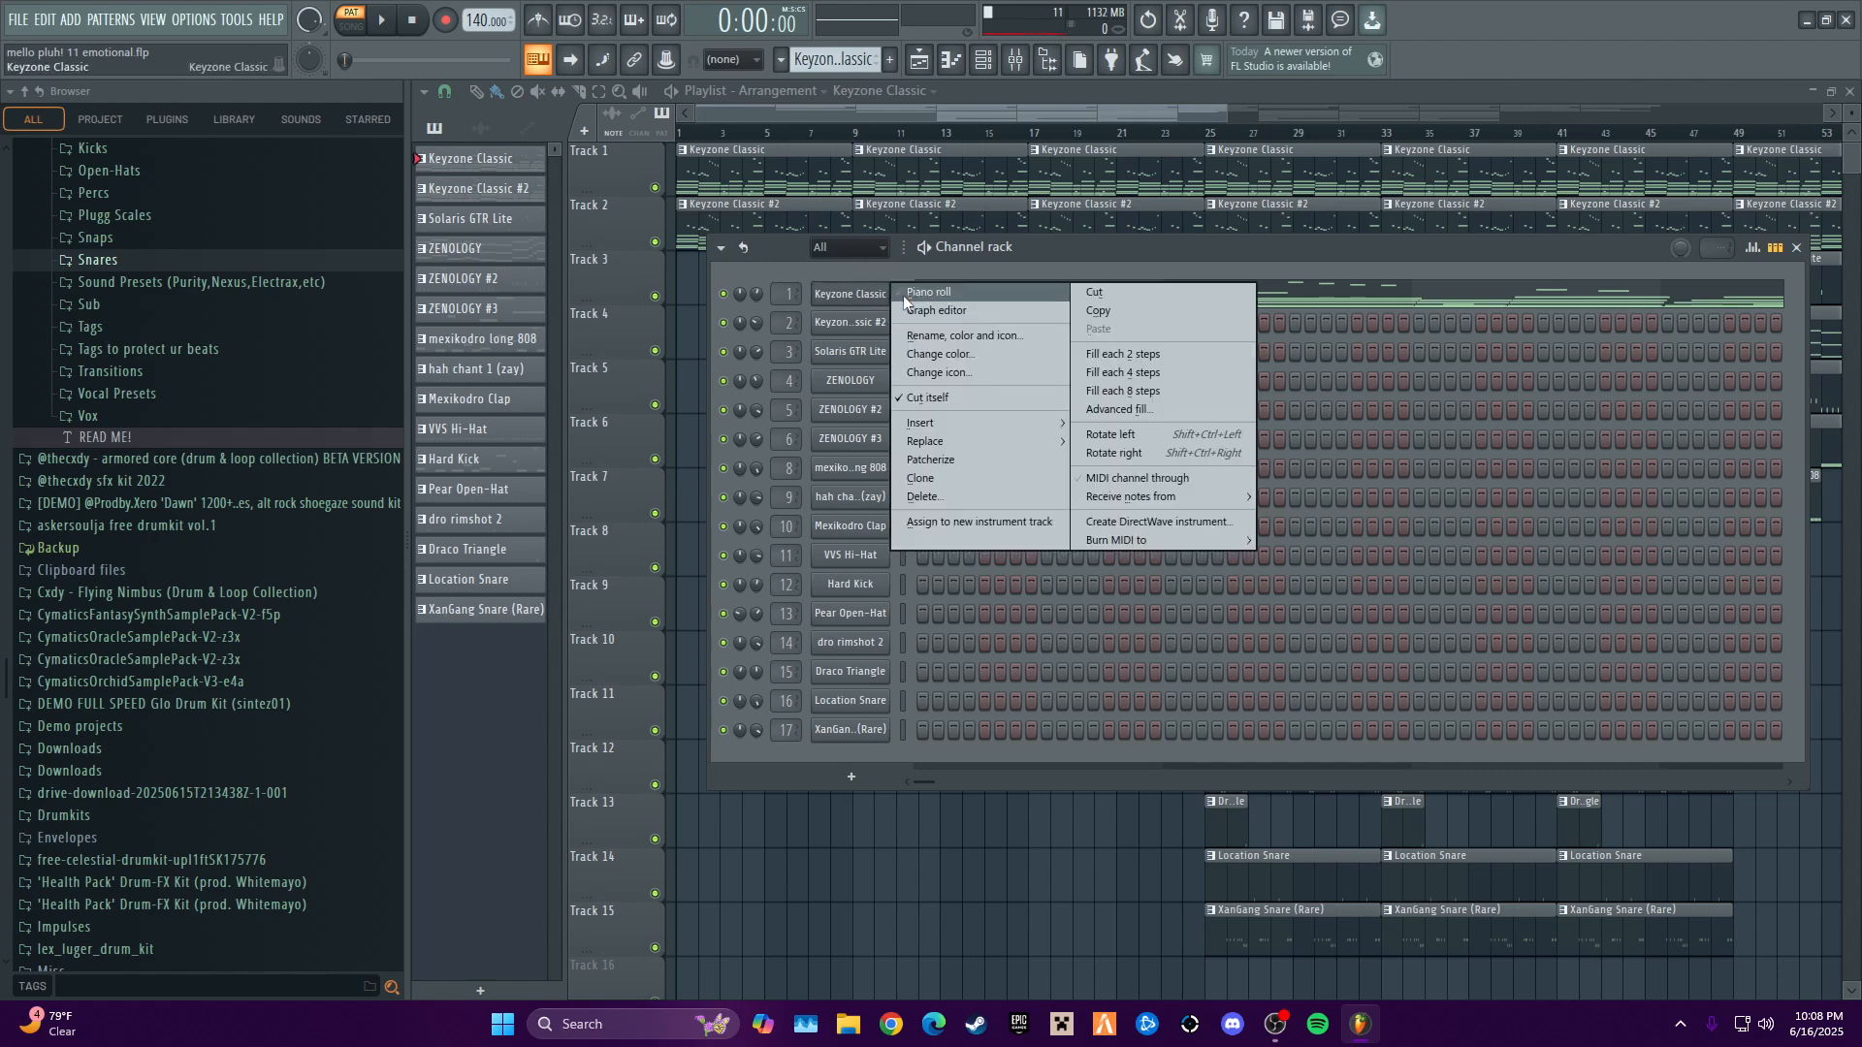
pyautogui.click(904, 298)
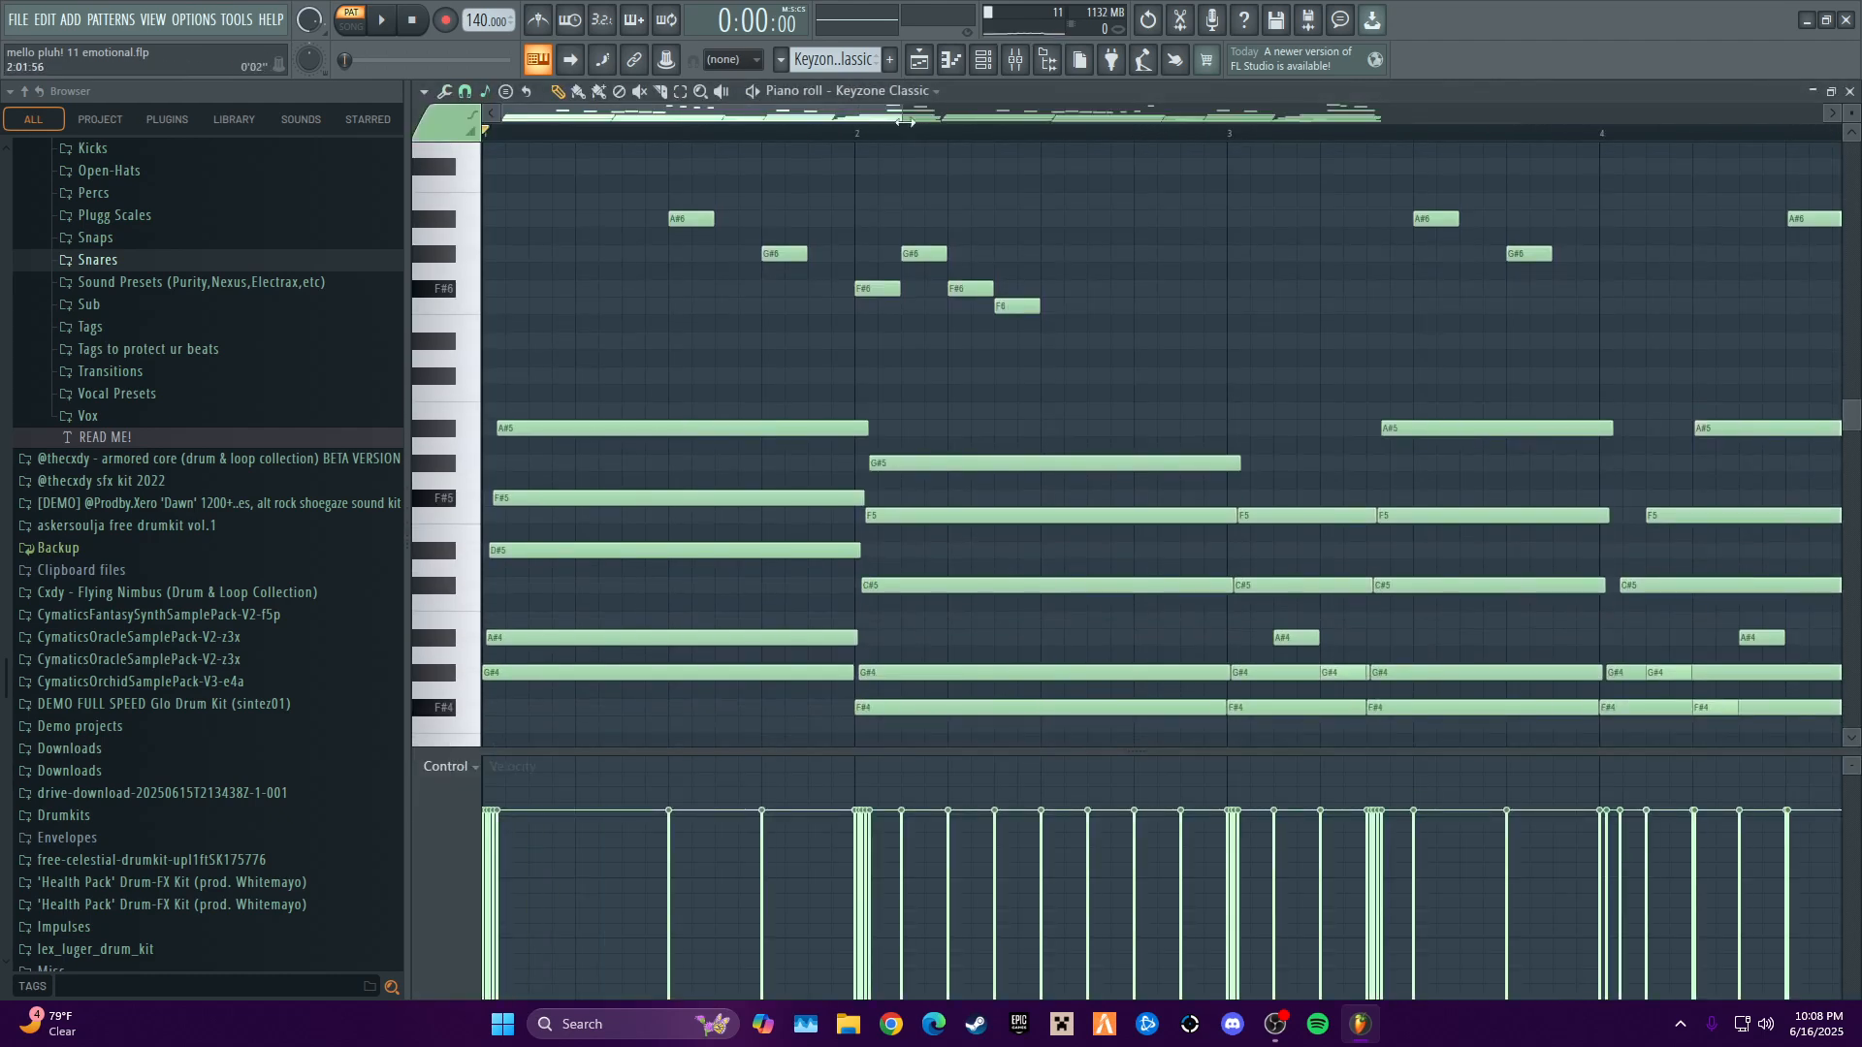
pyautogui.moveTo(900, 119); pyautogui.dragTo(1539, 145)
pyautogui.scroll(-2, 1155, 287)
pyautogui.scroll(2, 1568, 323)
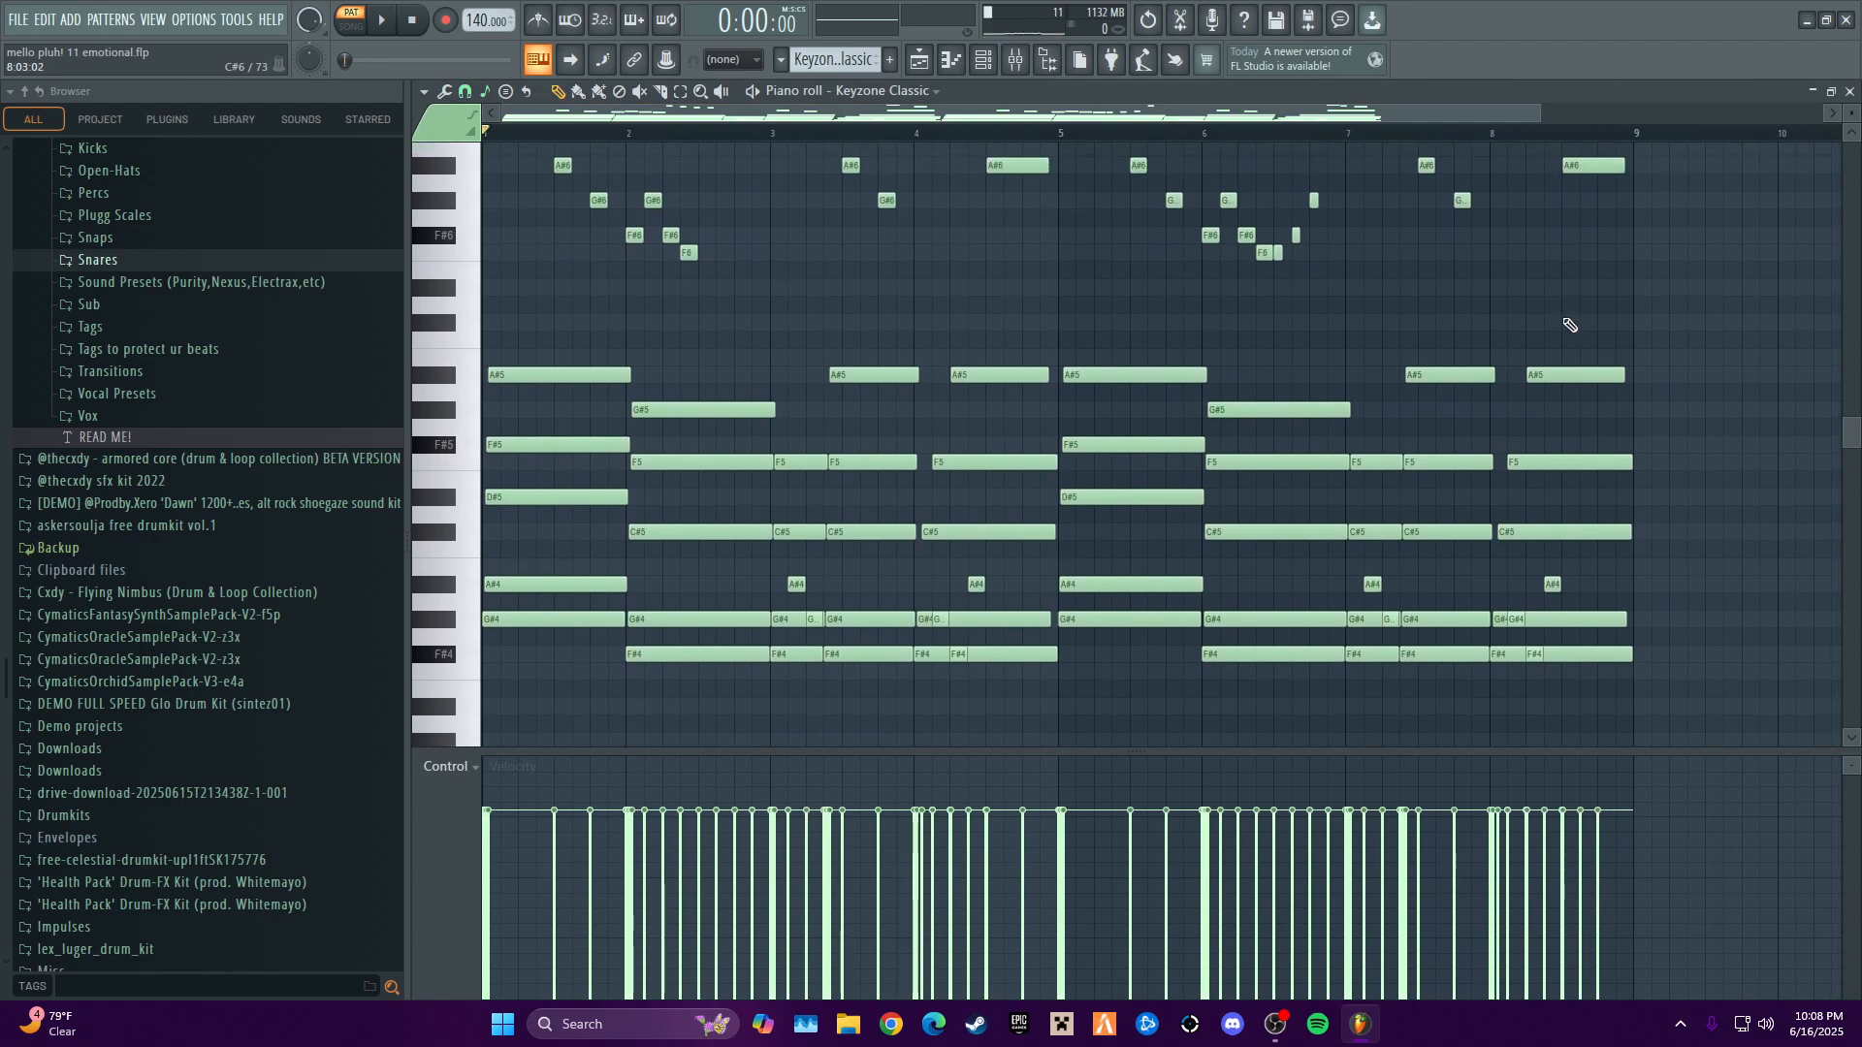
pyautogui.click(487, 92)
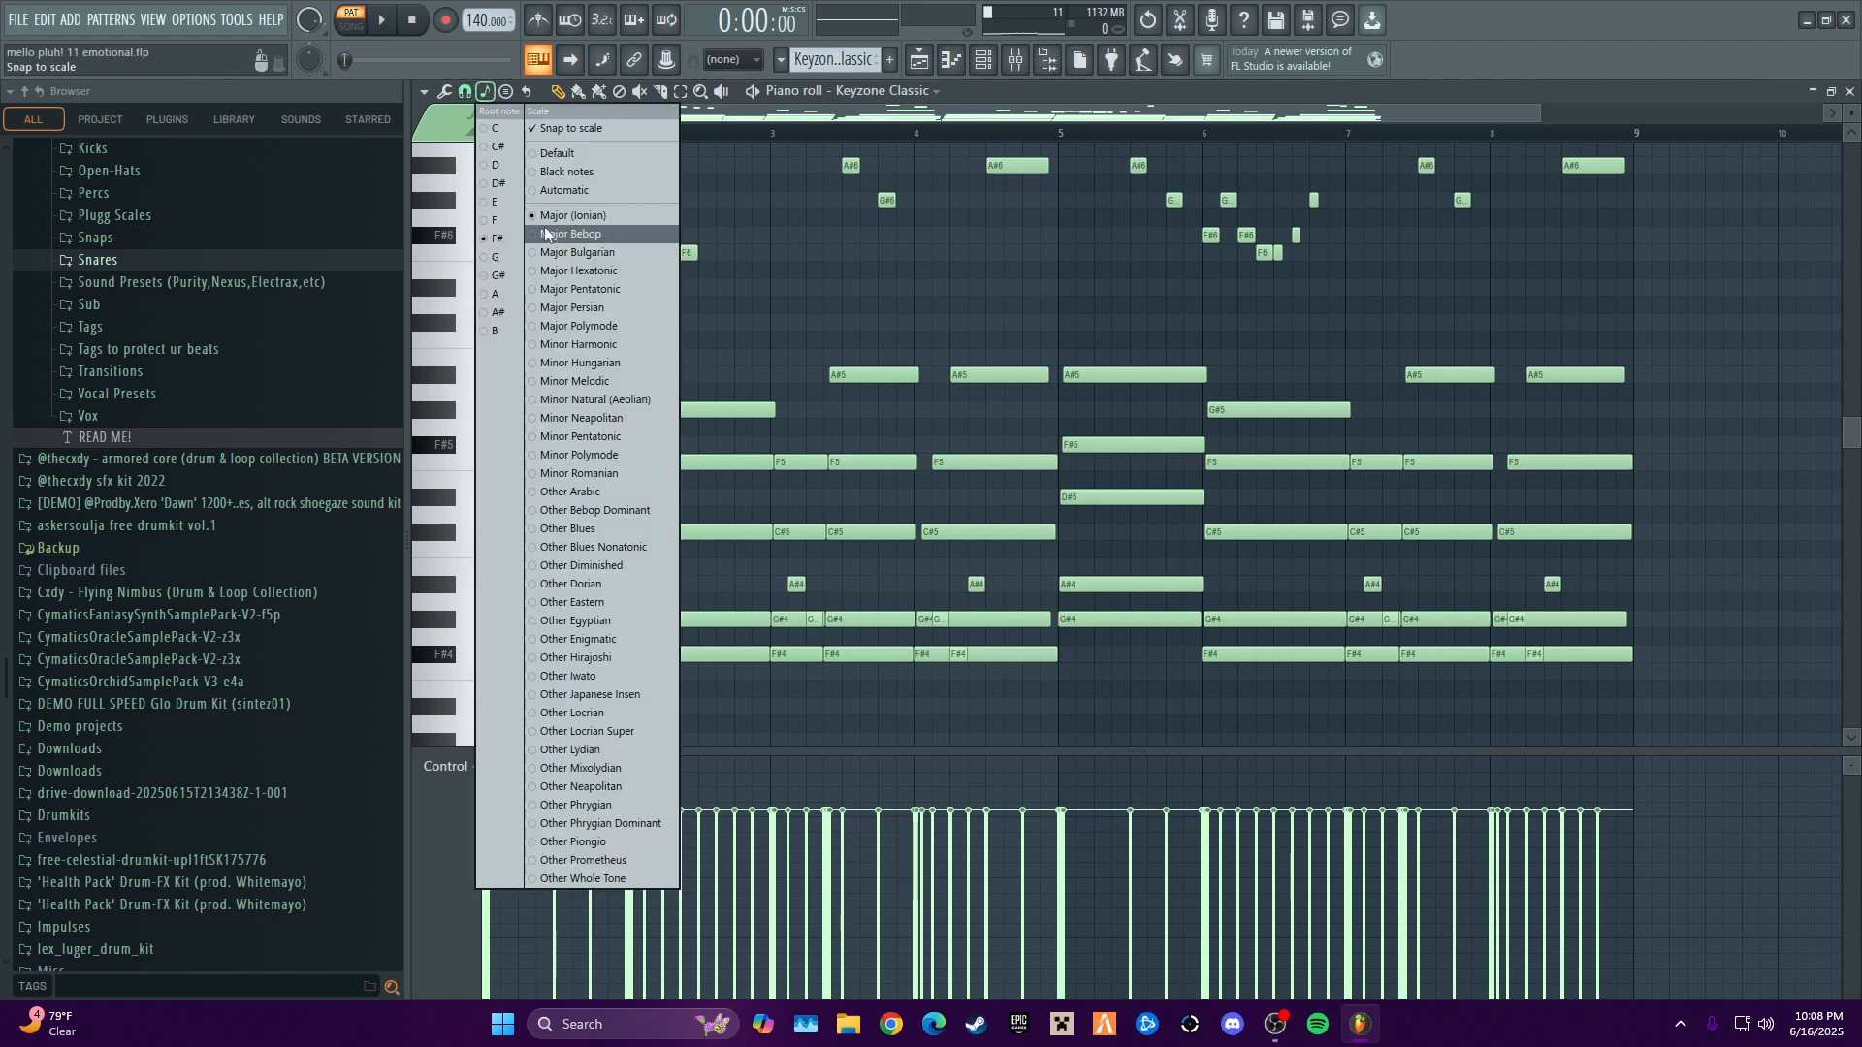
pyautogui.click(1596, 10)
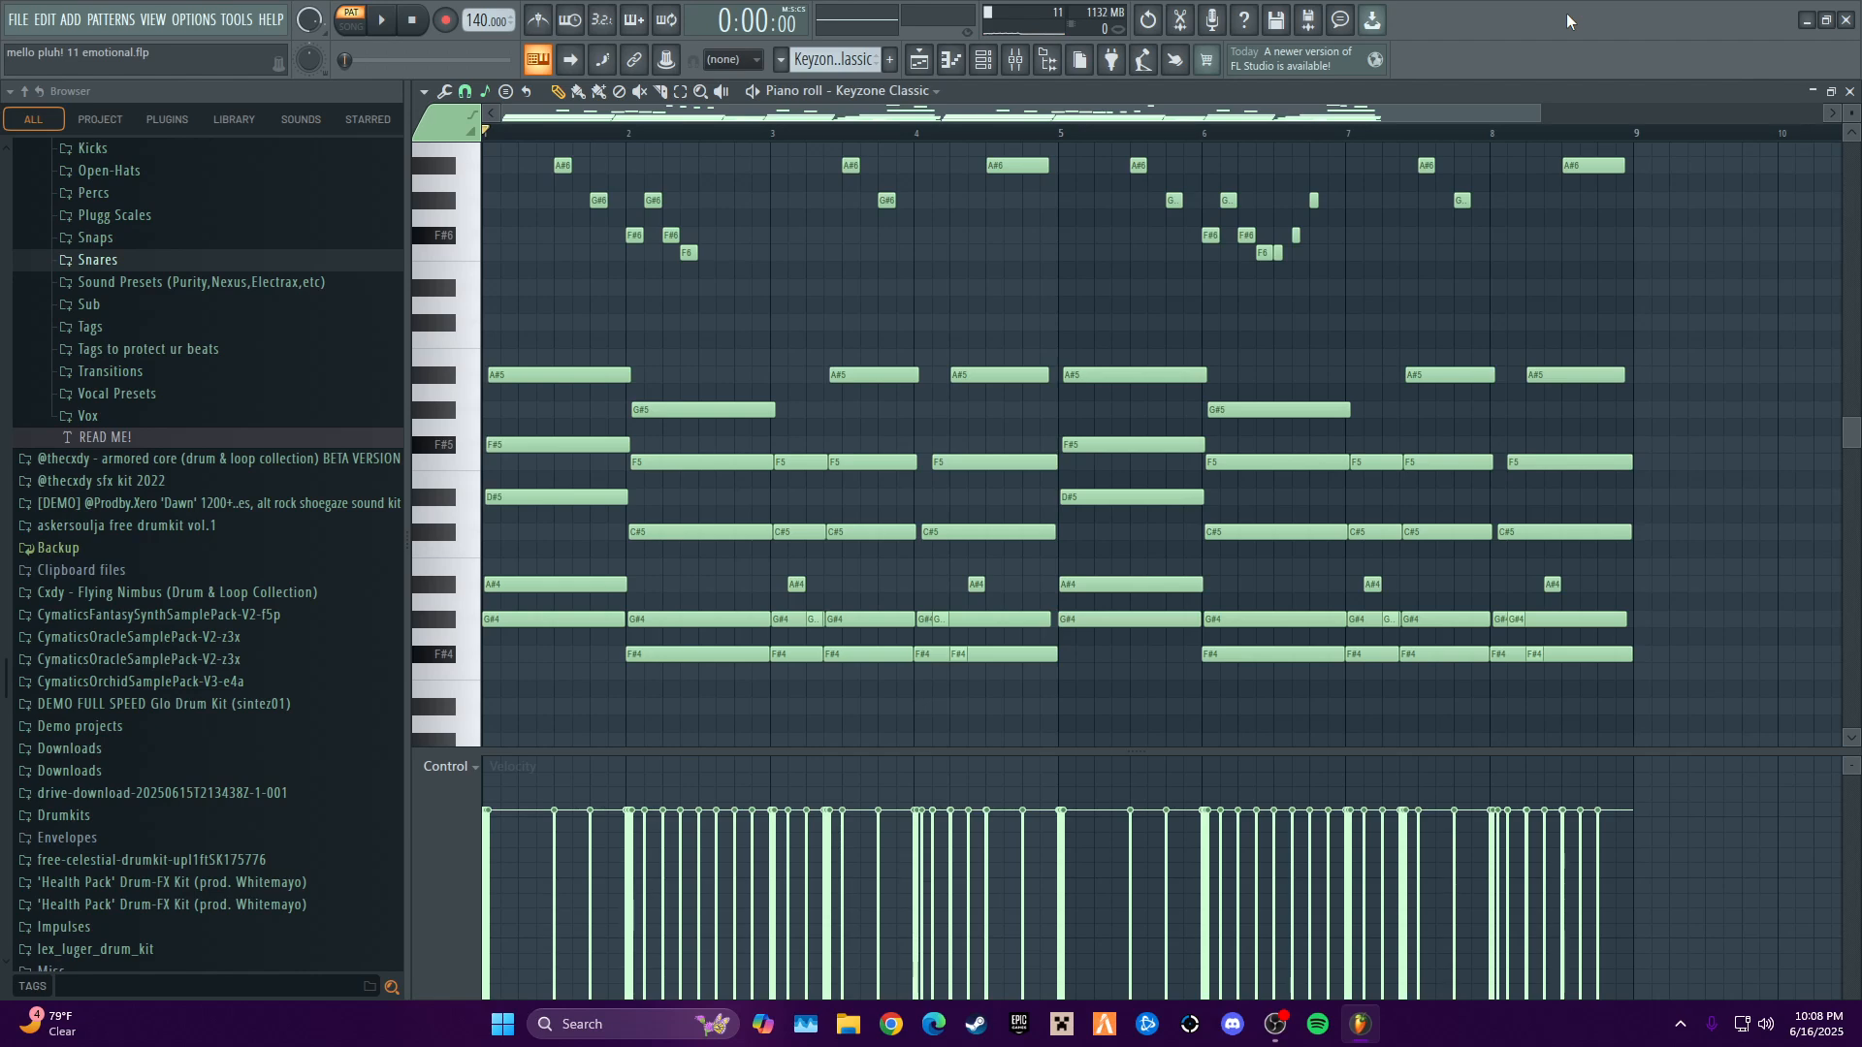
# - Play through the first Keyzone Classic melody in the piano roll, stop playback and close the editor
pyautogui.scroll(2, 1668, 417)
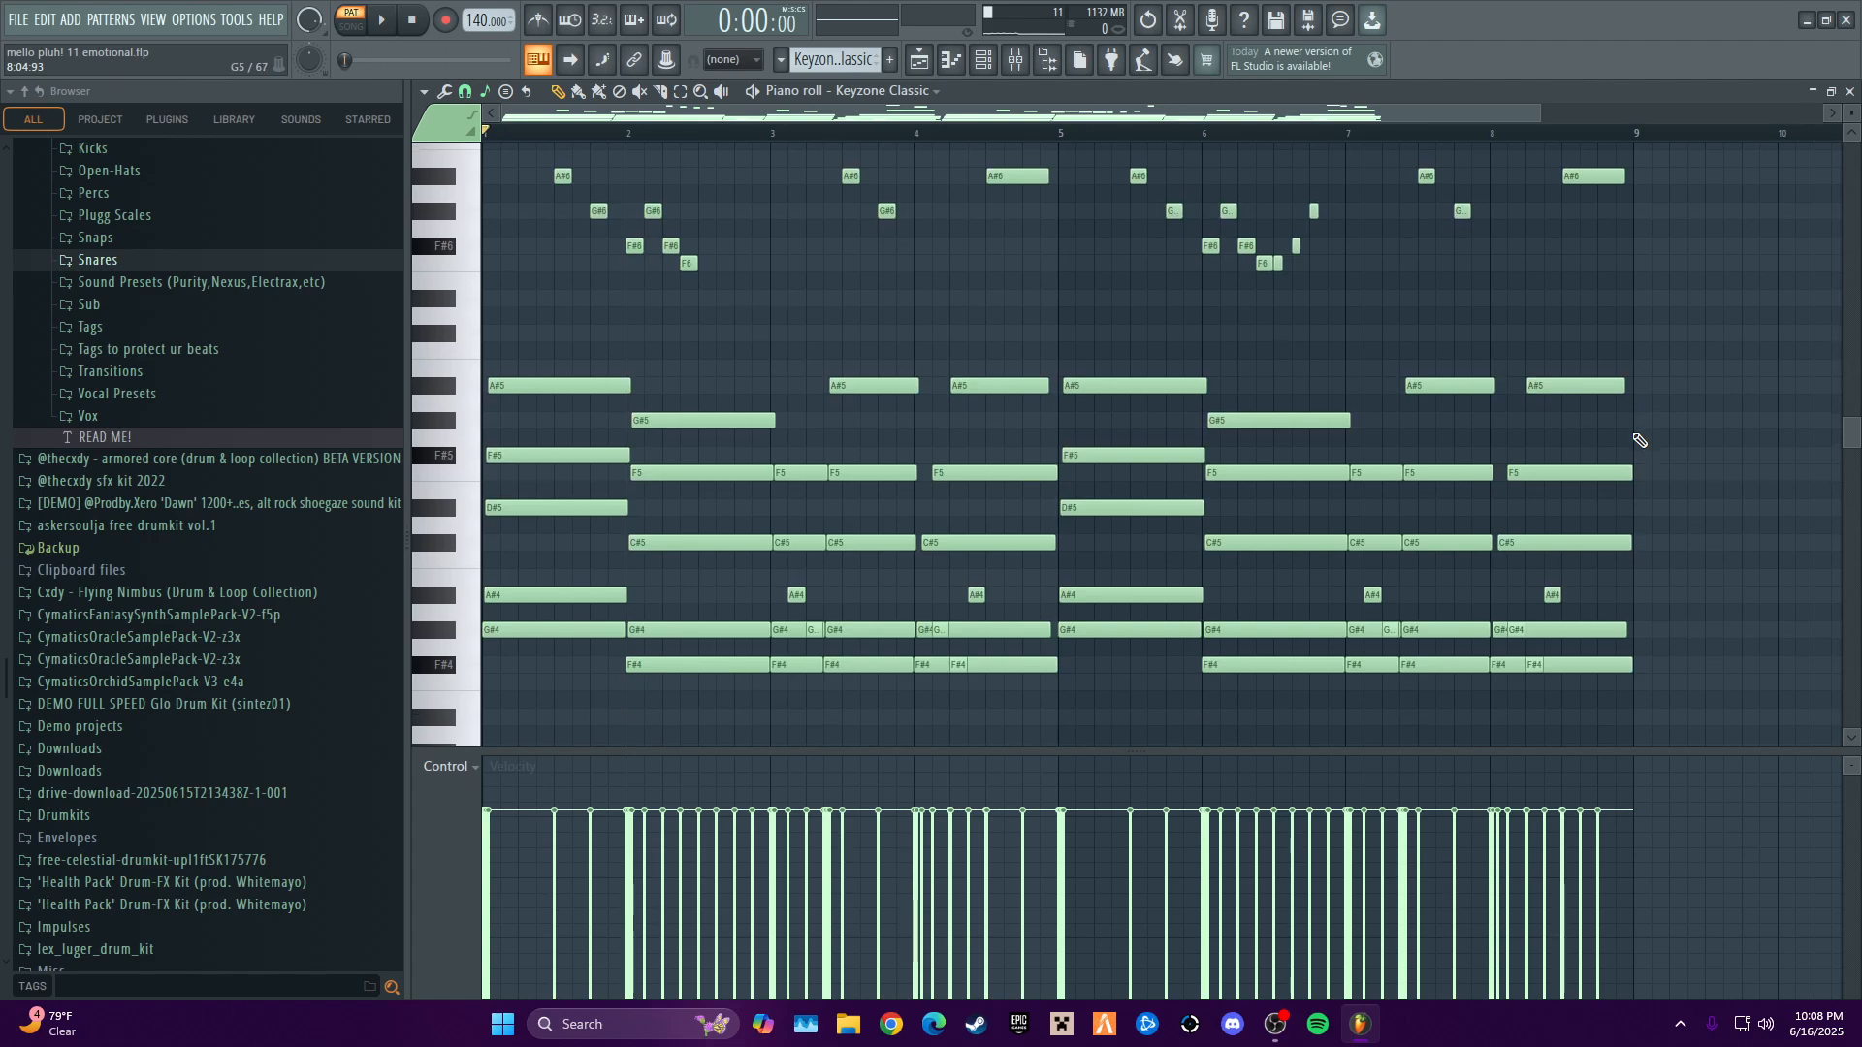
pyautogui.scroll(2, 1614, 456)
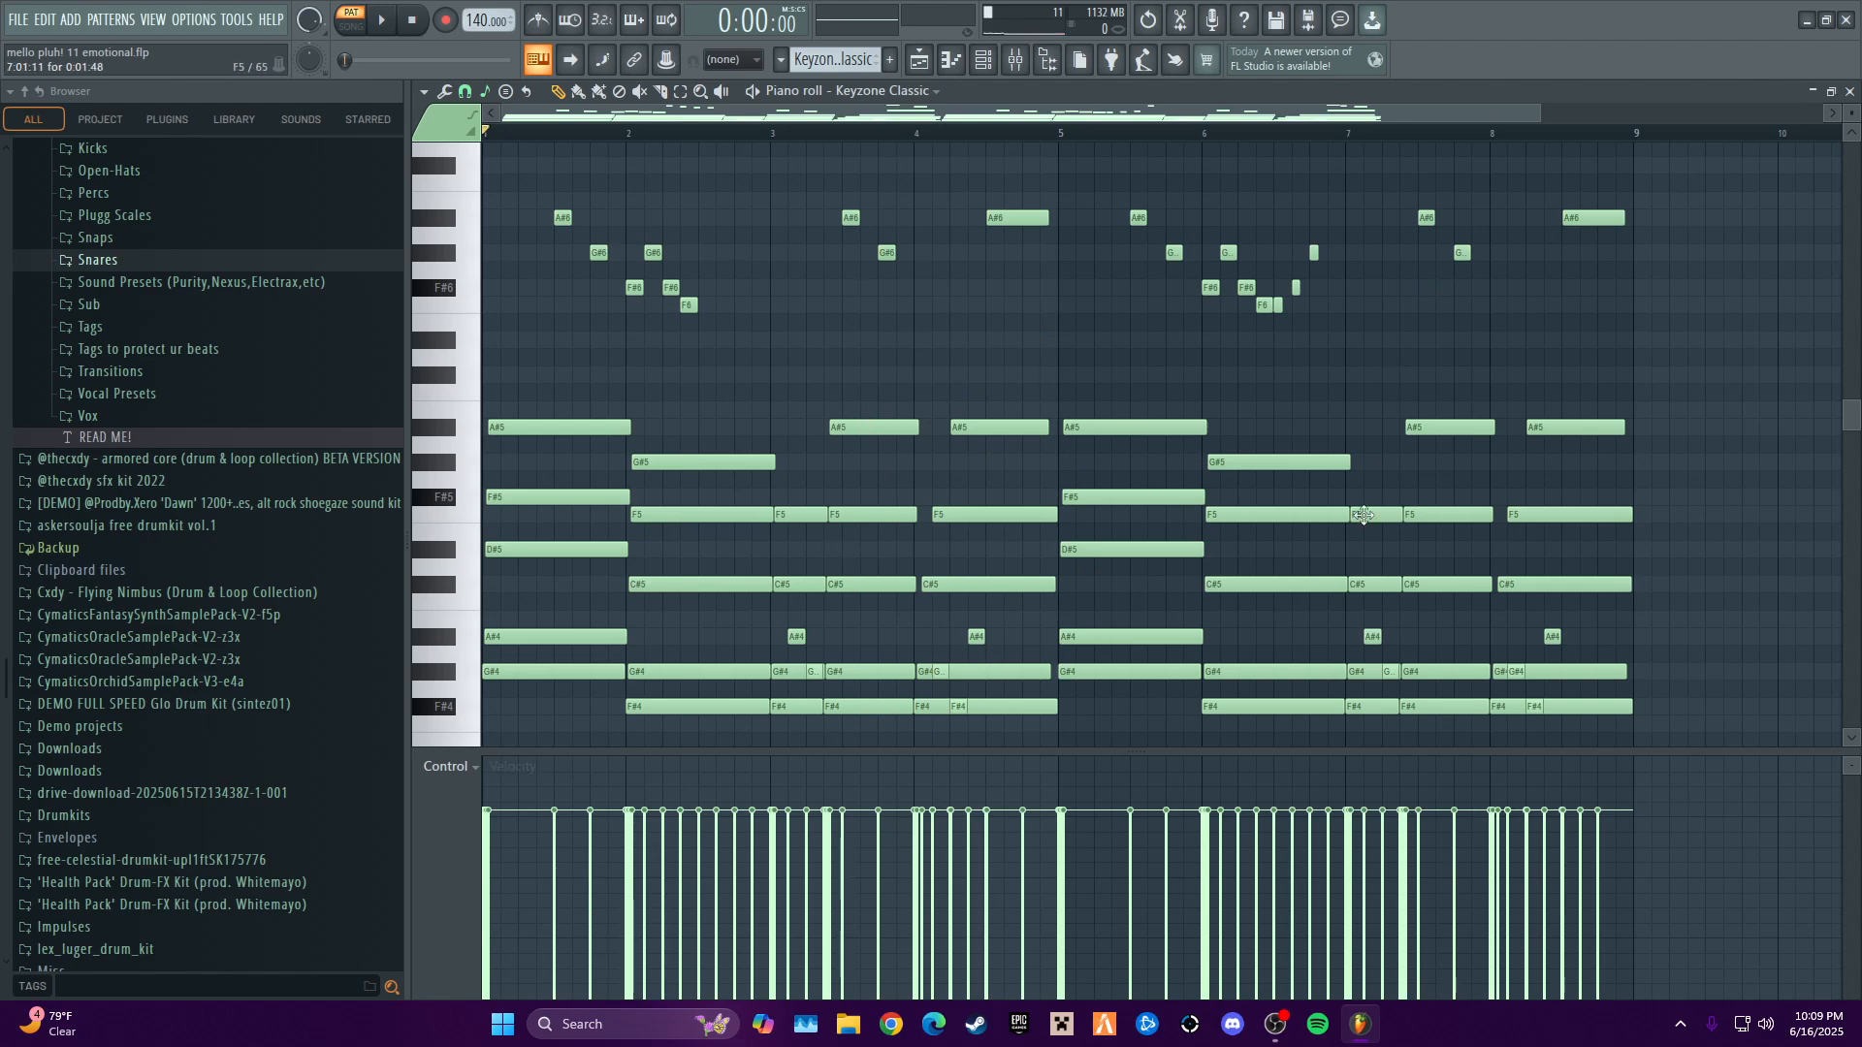
pyautogui.press('space')
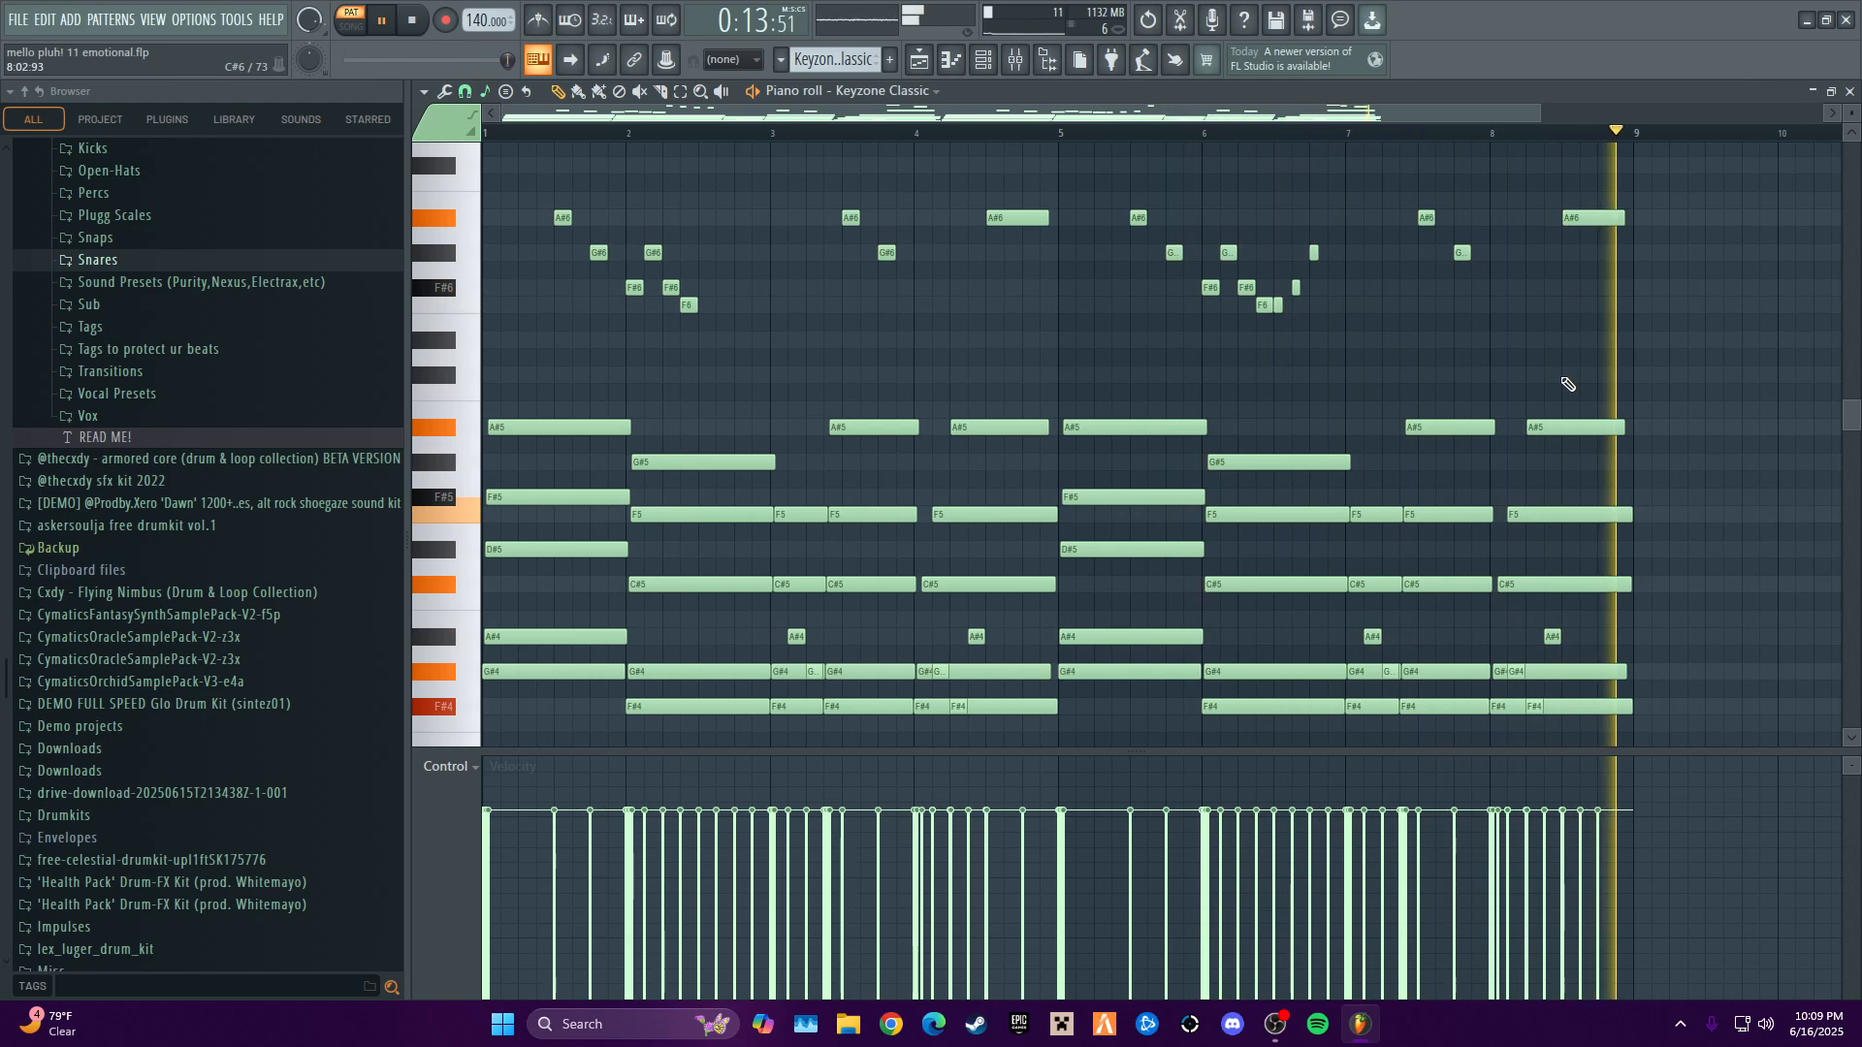
pyautogui.press('space')
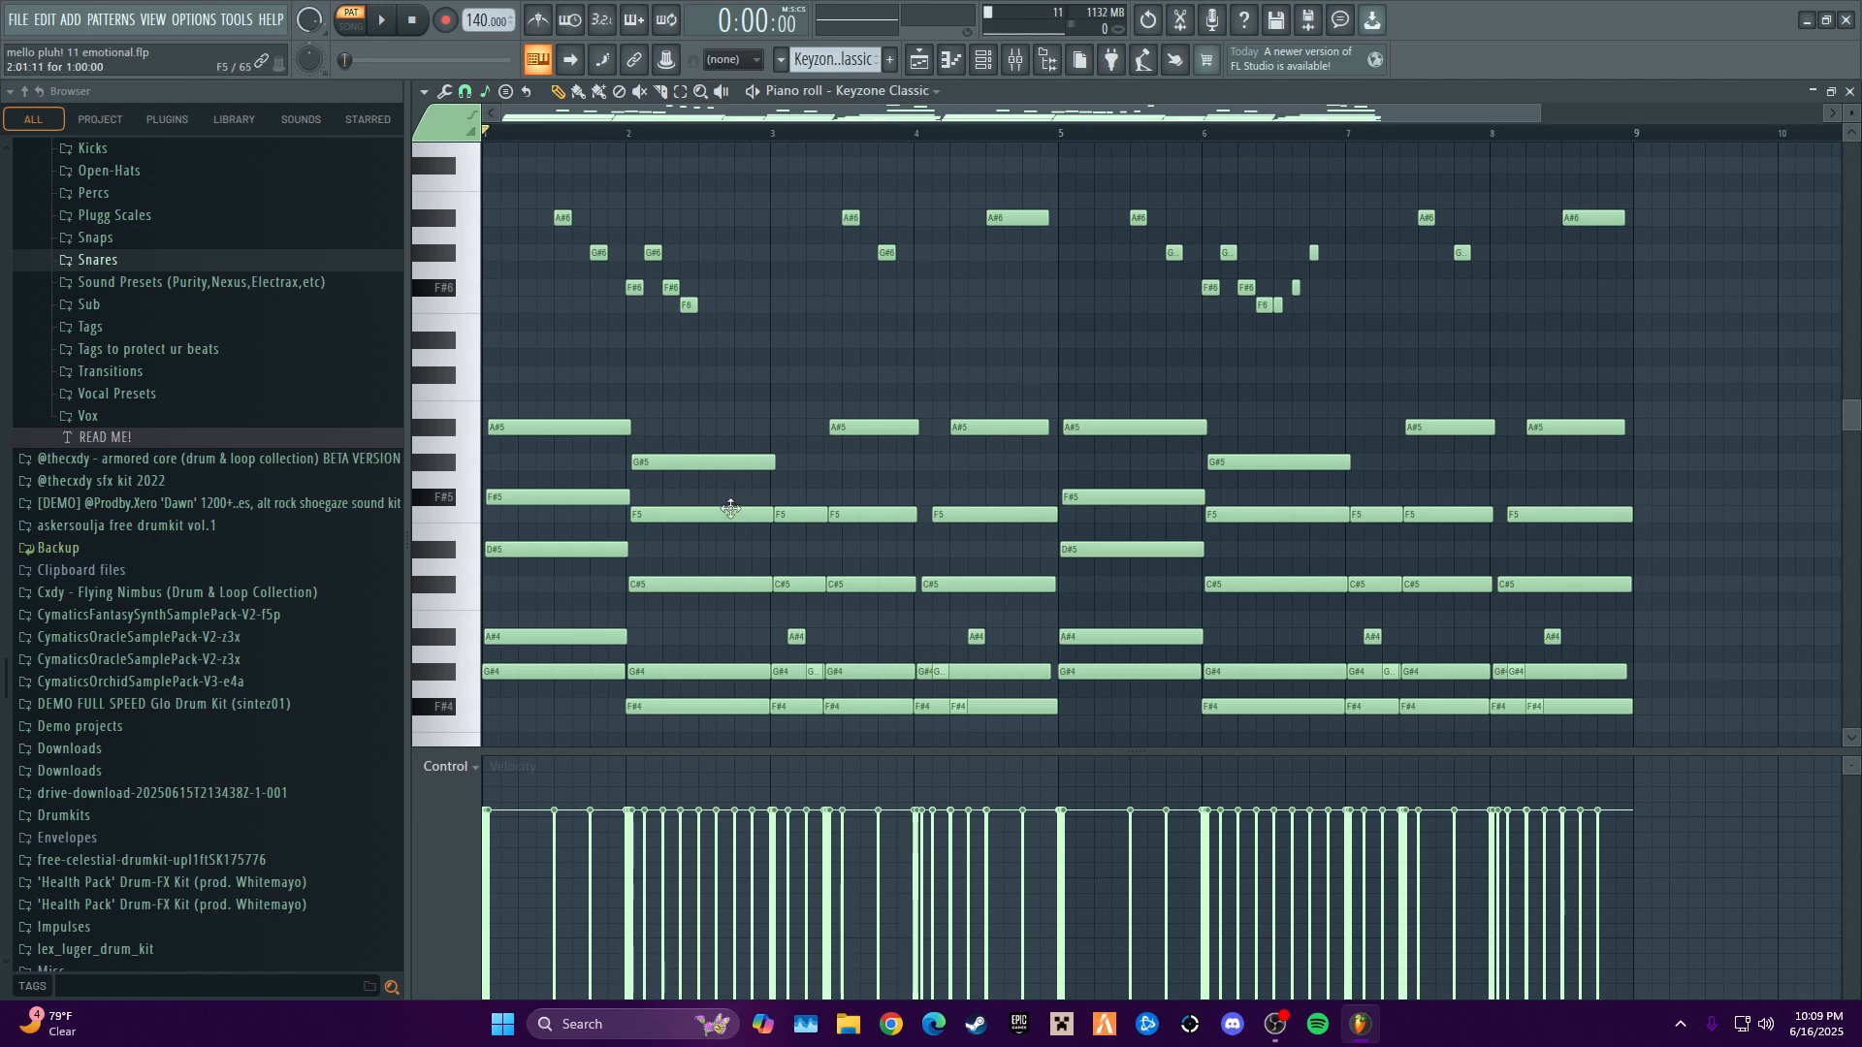
pyautogui.click(1850, 93)
# - Select the Keyzone Classic #2 pattern, play its notes in the piano roll, and close the editor
pyautogui.scroll(-4, 836, 61)
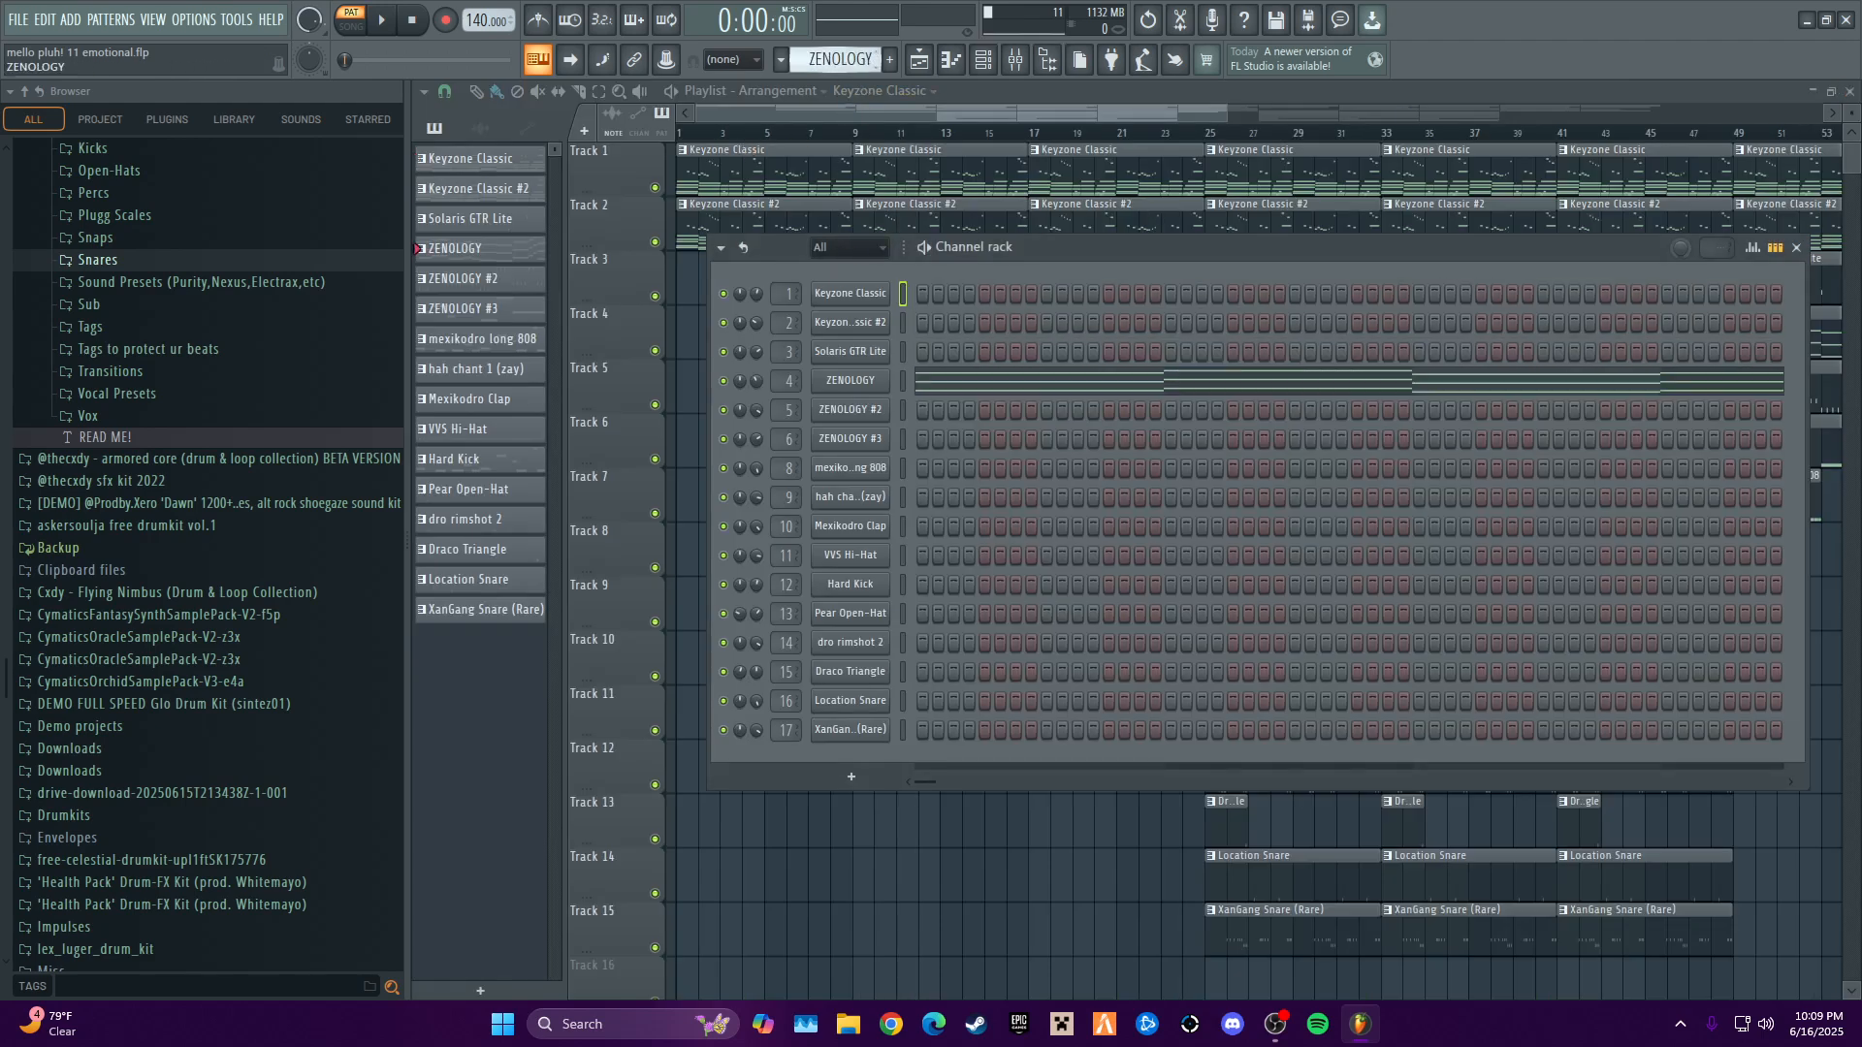
pyautogui.click(890, 324)
pyautogui.click(1377, 334)
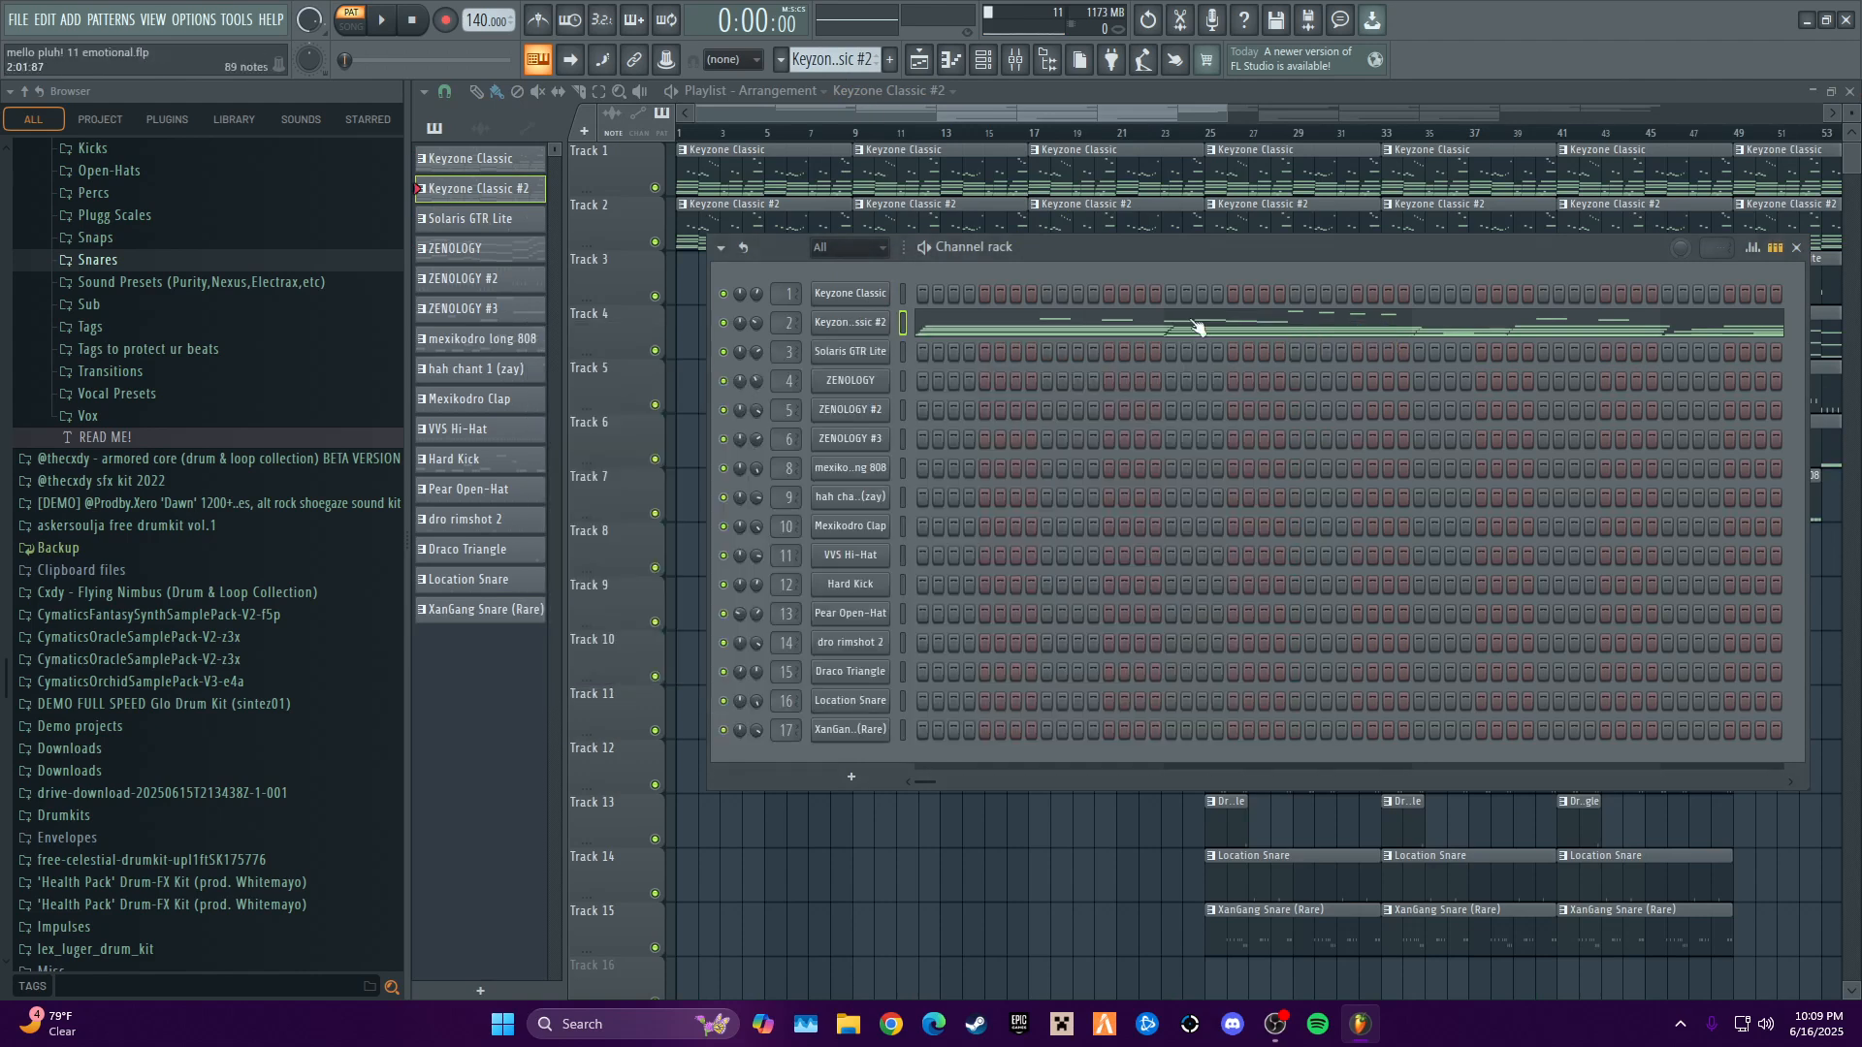
pyautogui.rightClick(933, 329)
pyautogui.click(960, 322)
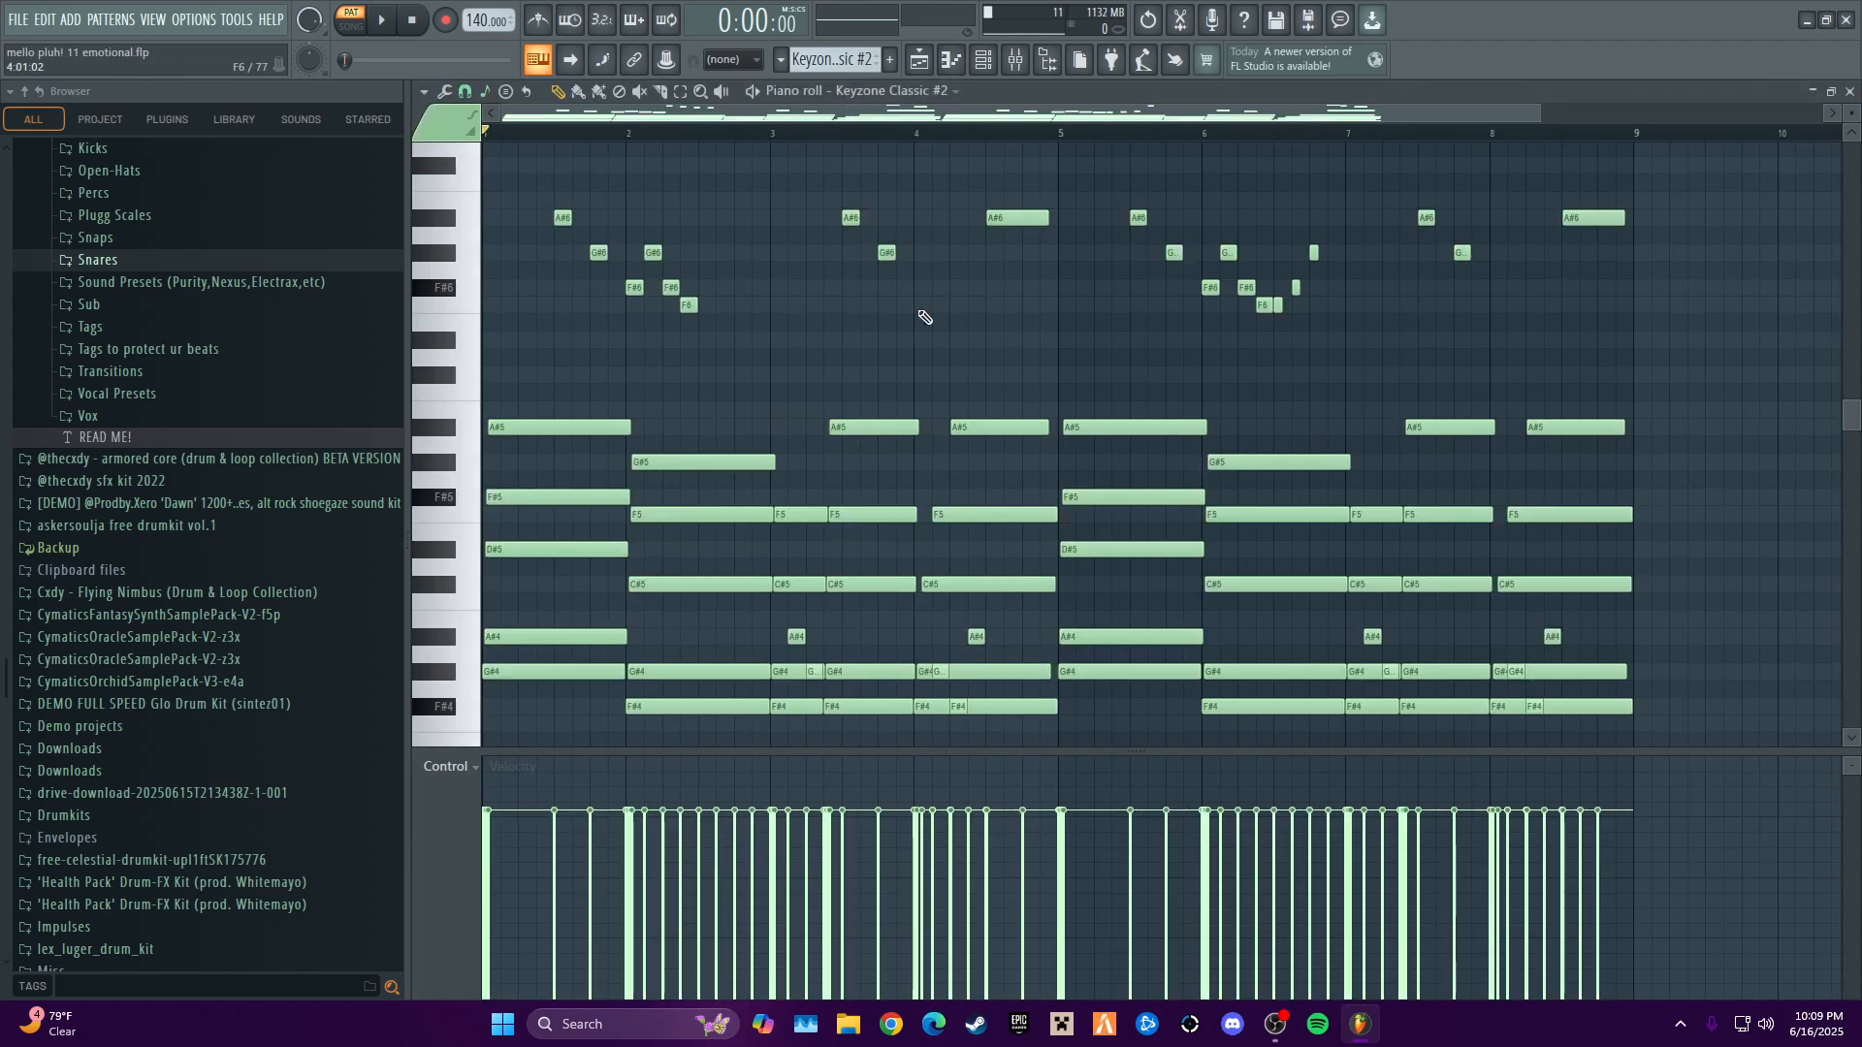
pyautogui.press('space')
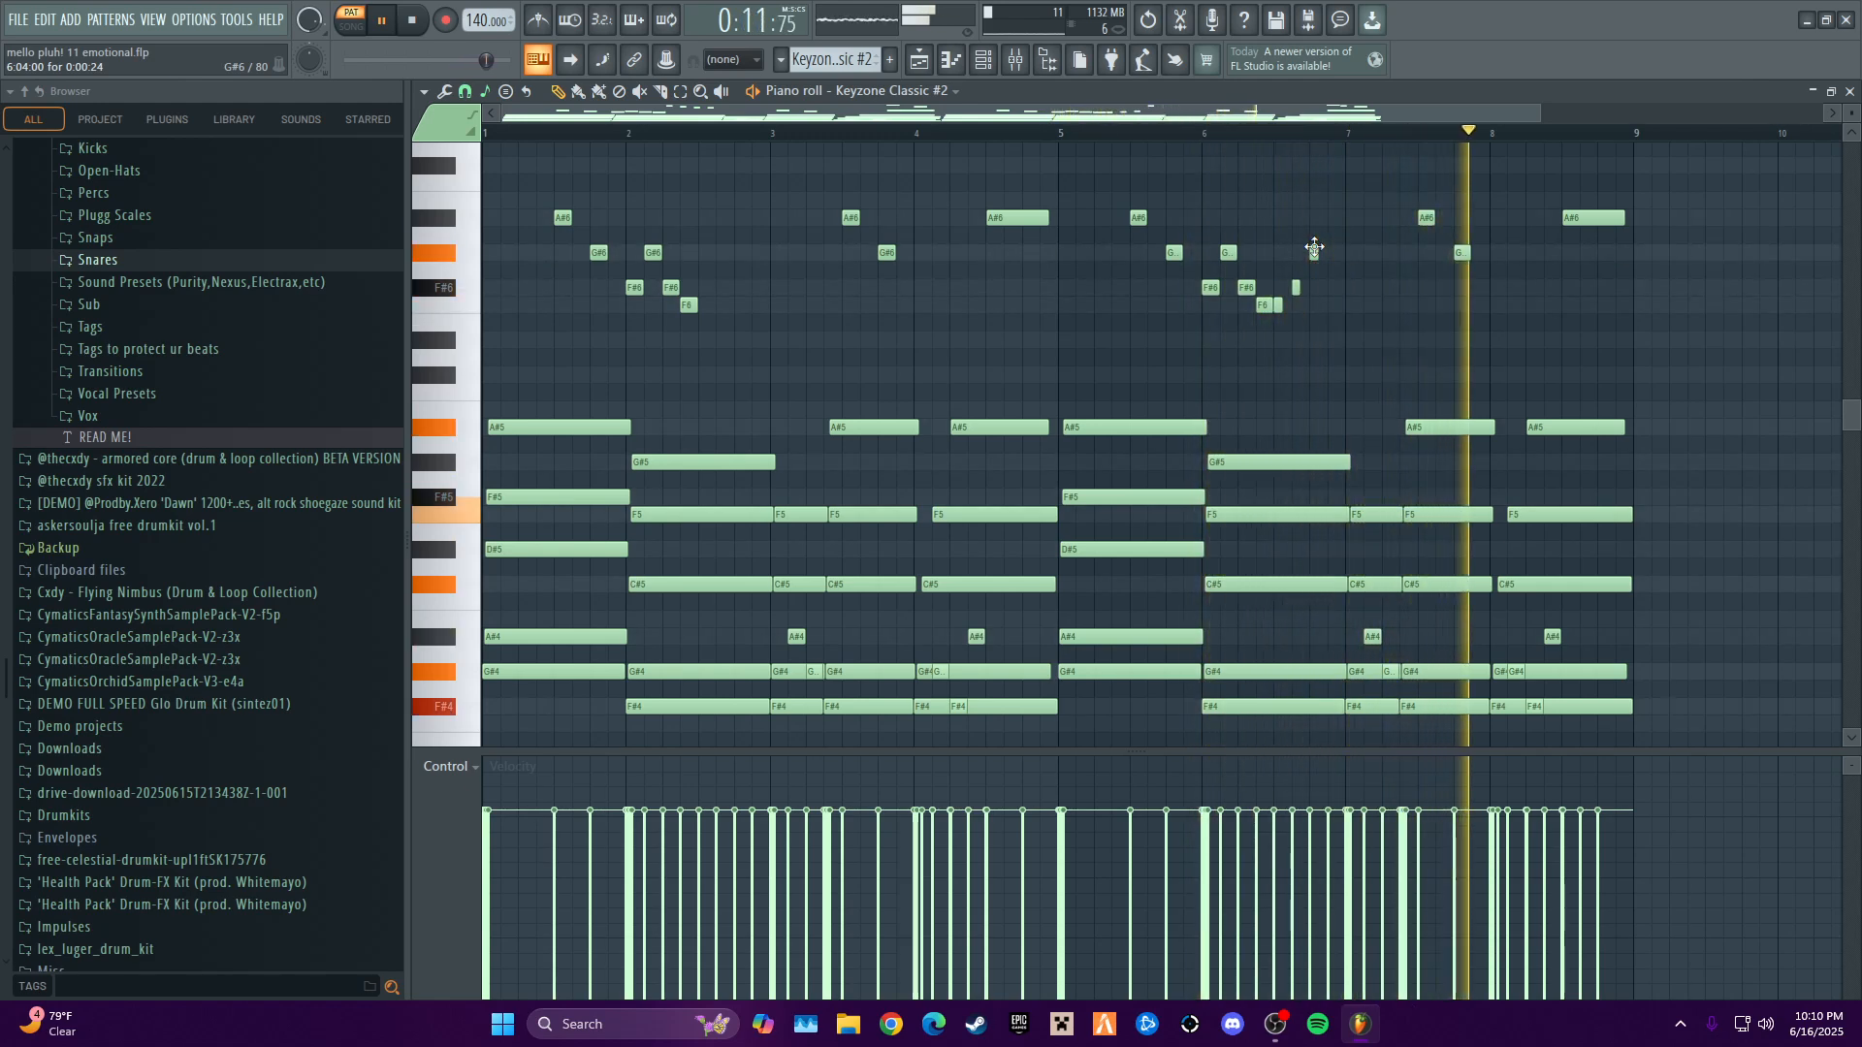
pyautogui.press('space')
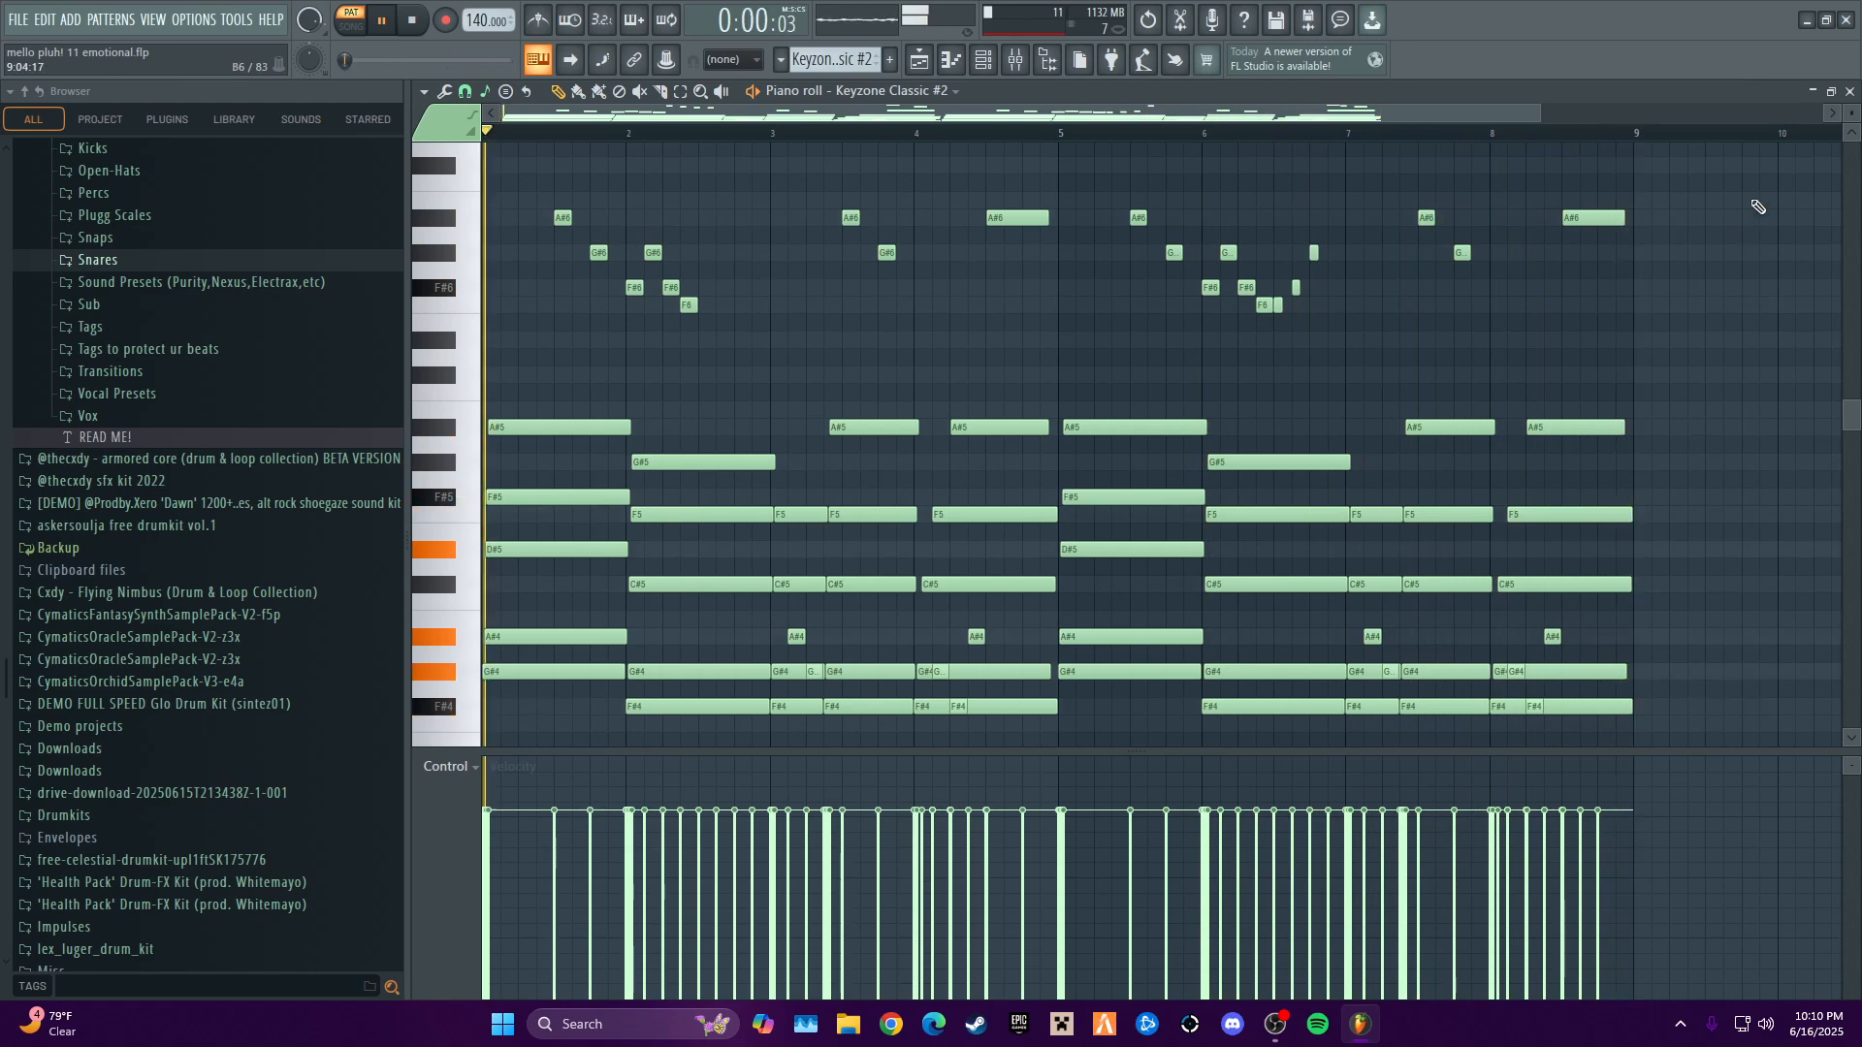
pyautogui.click(1849, 91)
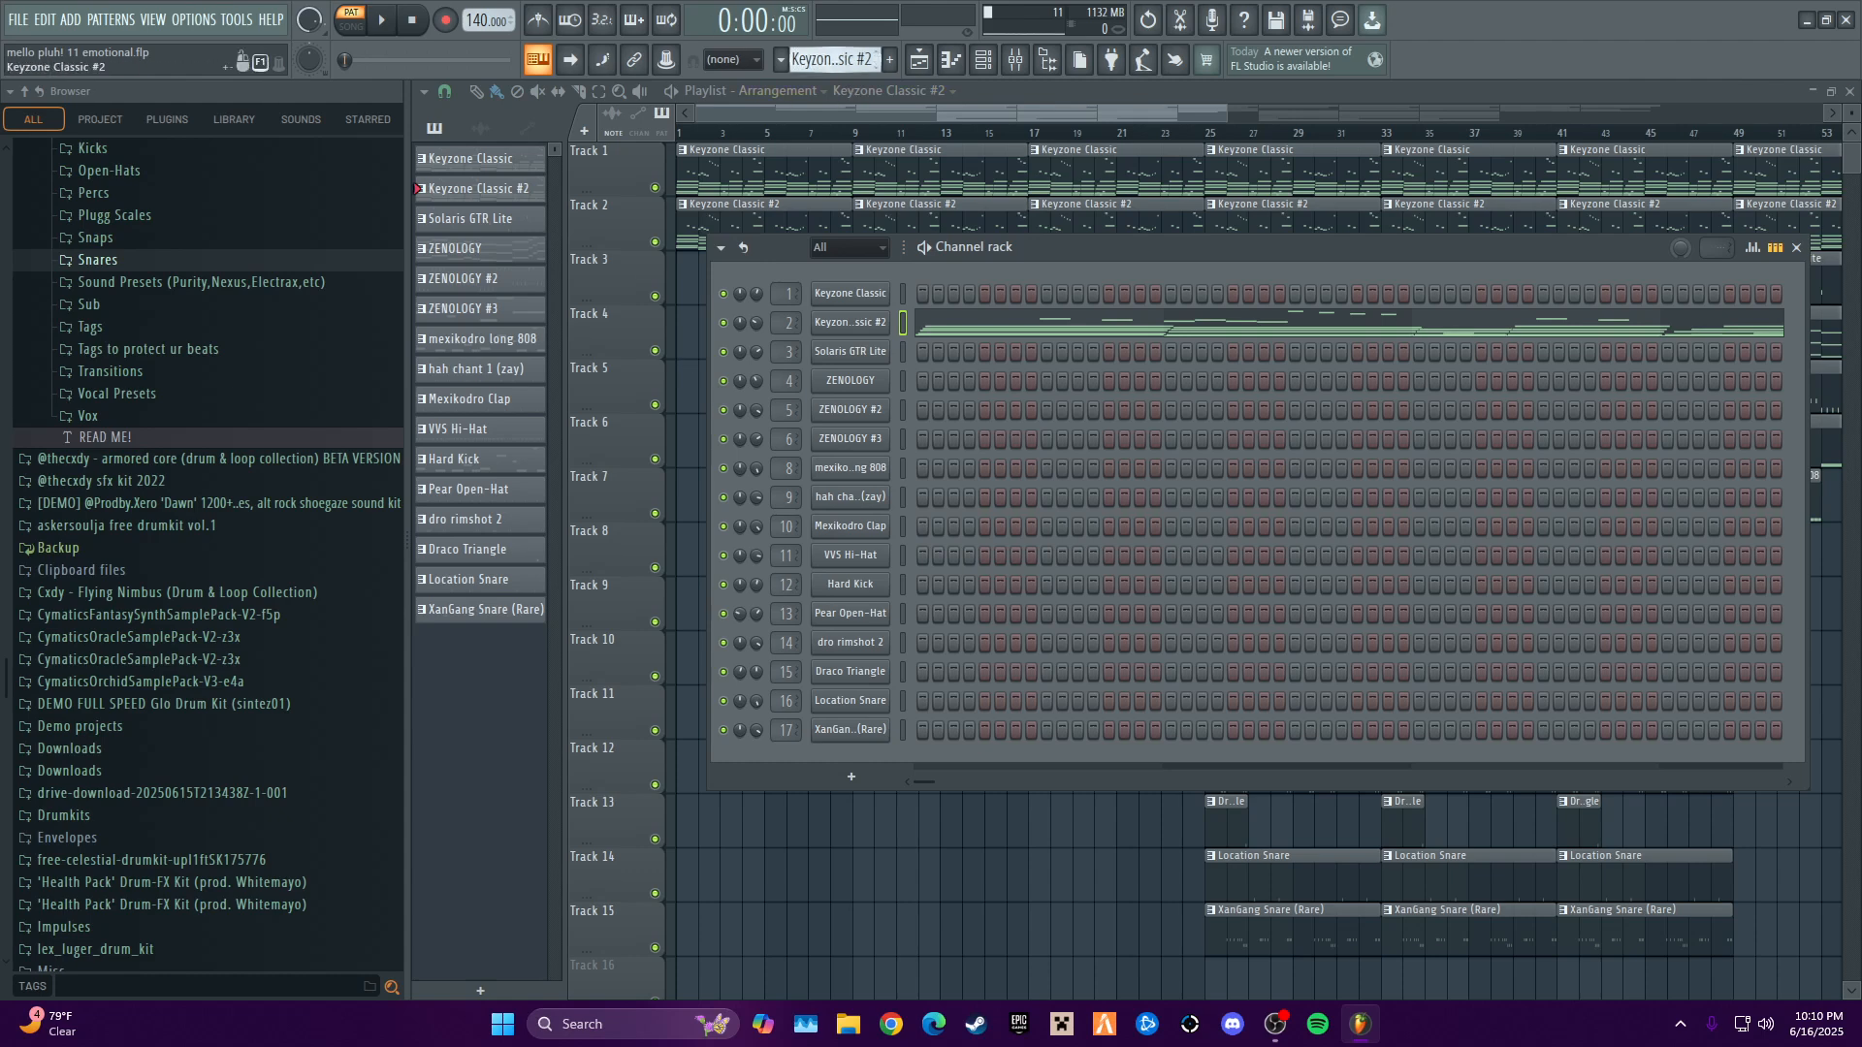
# - Select the Solaris GTR Lite pattern and review its notes in the piano roll
pyautogui.scroll(-1, 836, 60)
pyautogui.rightClick(886, 358)
pyautogui.click(804, 369)
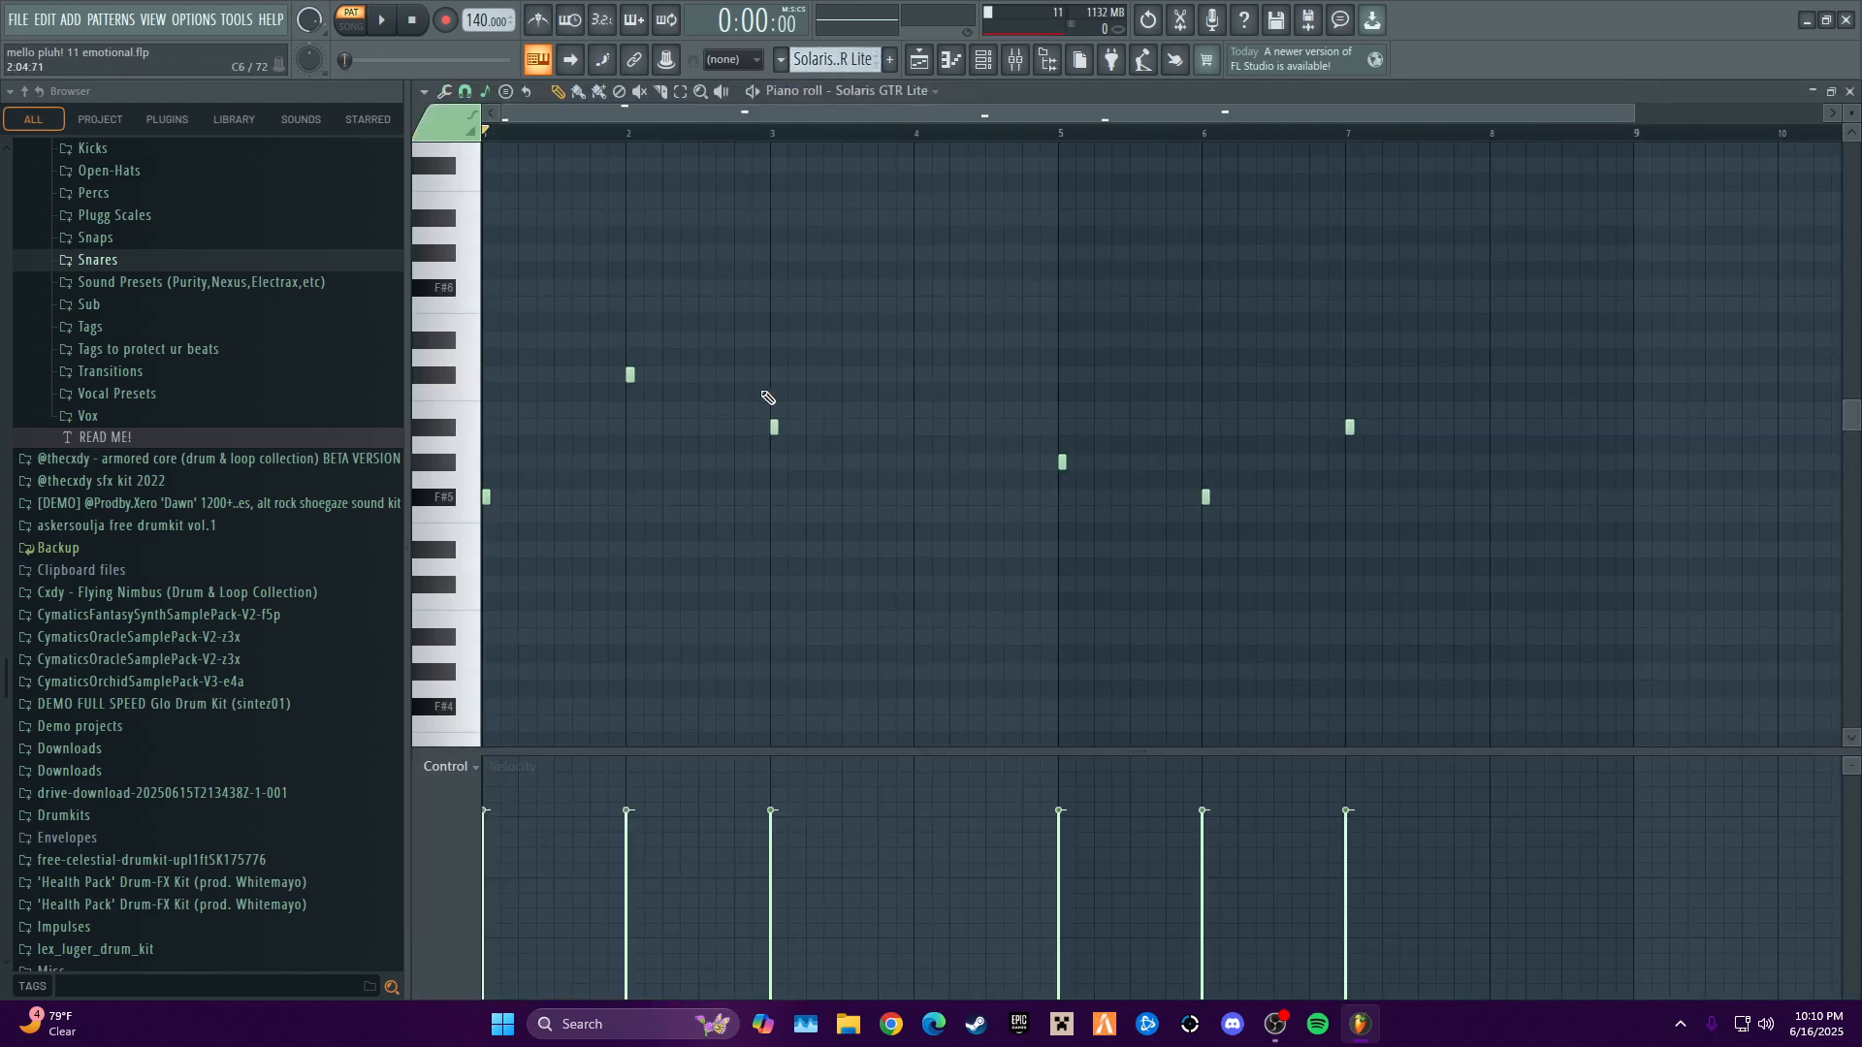
pyautogui.click(1851, 90)
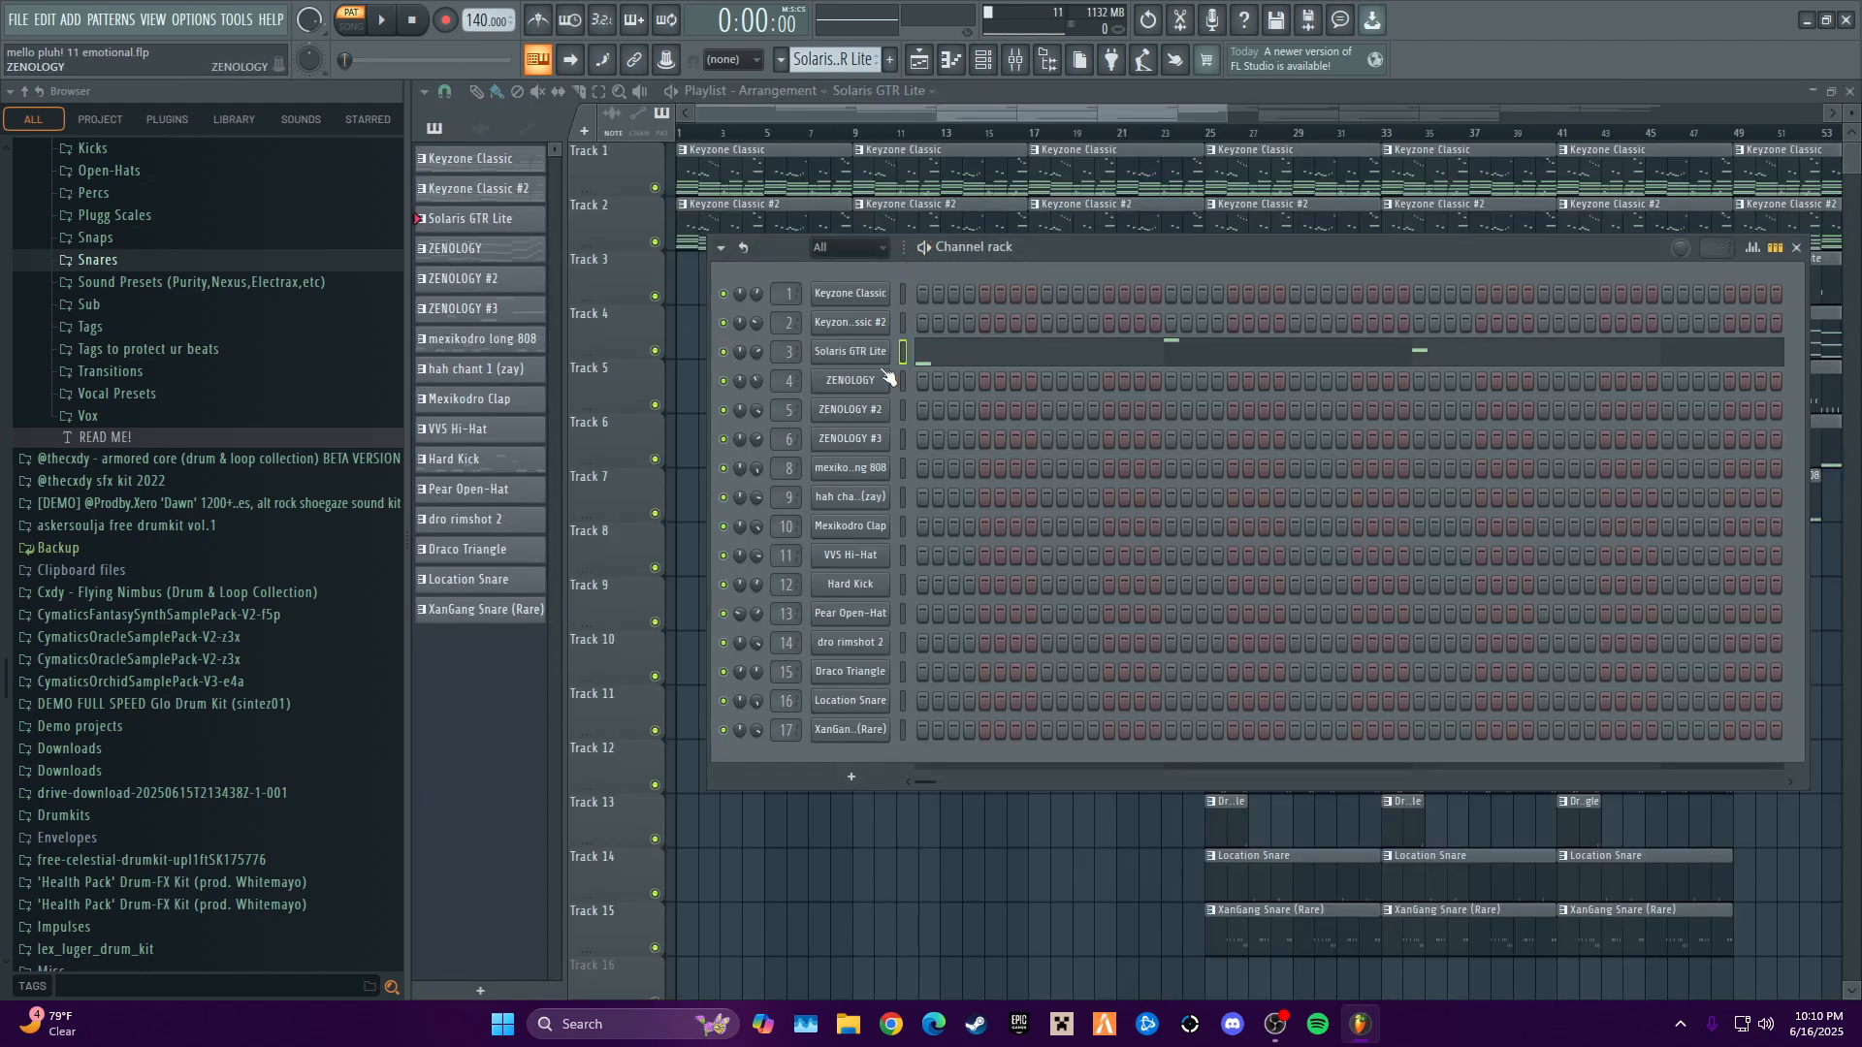
pyautogui.rightClick(873, 351)
pyautogui.click(903, 369)
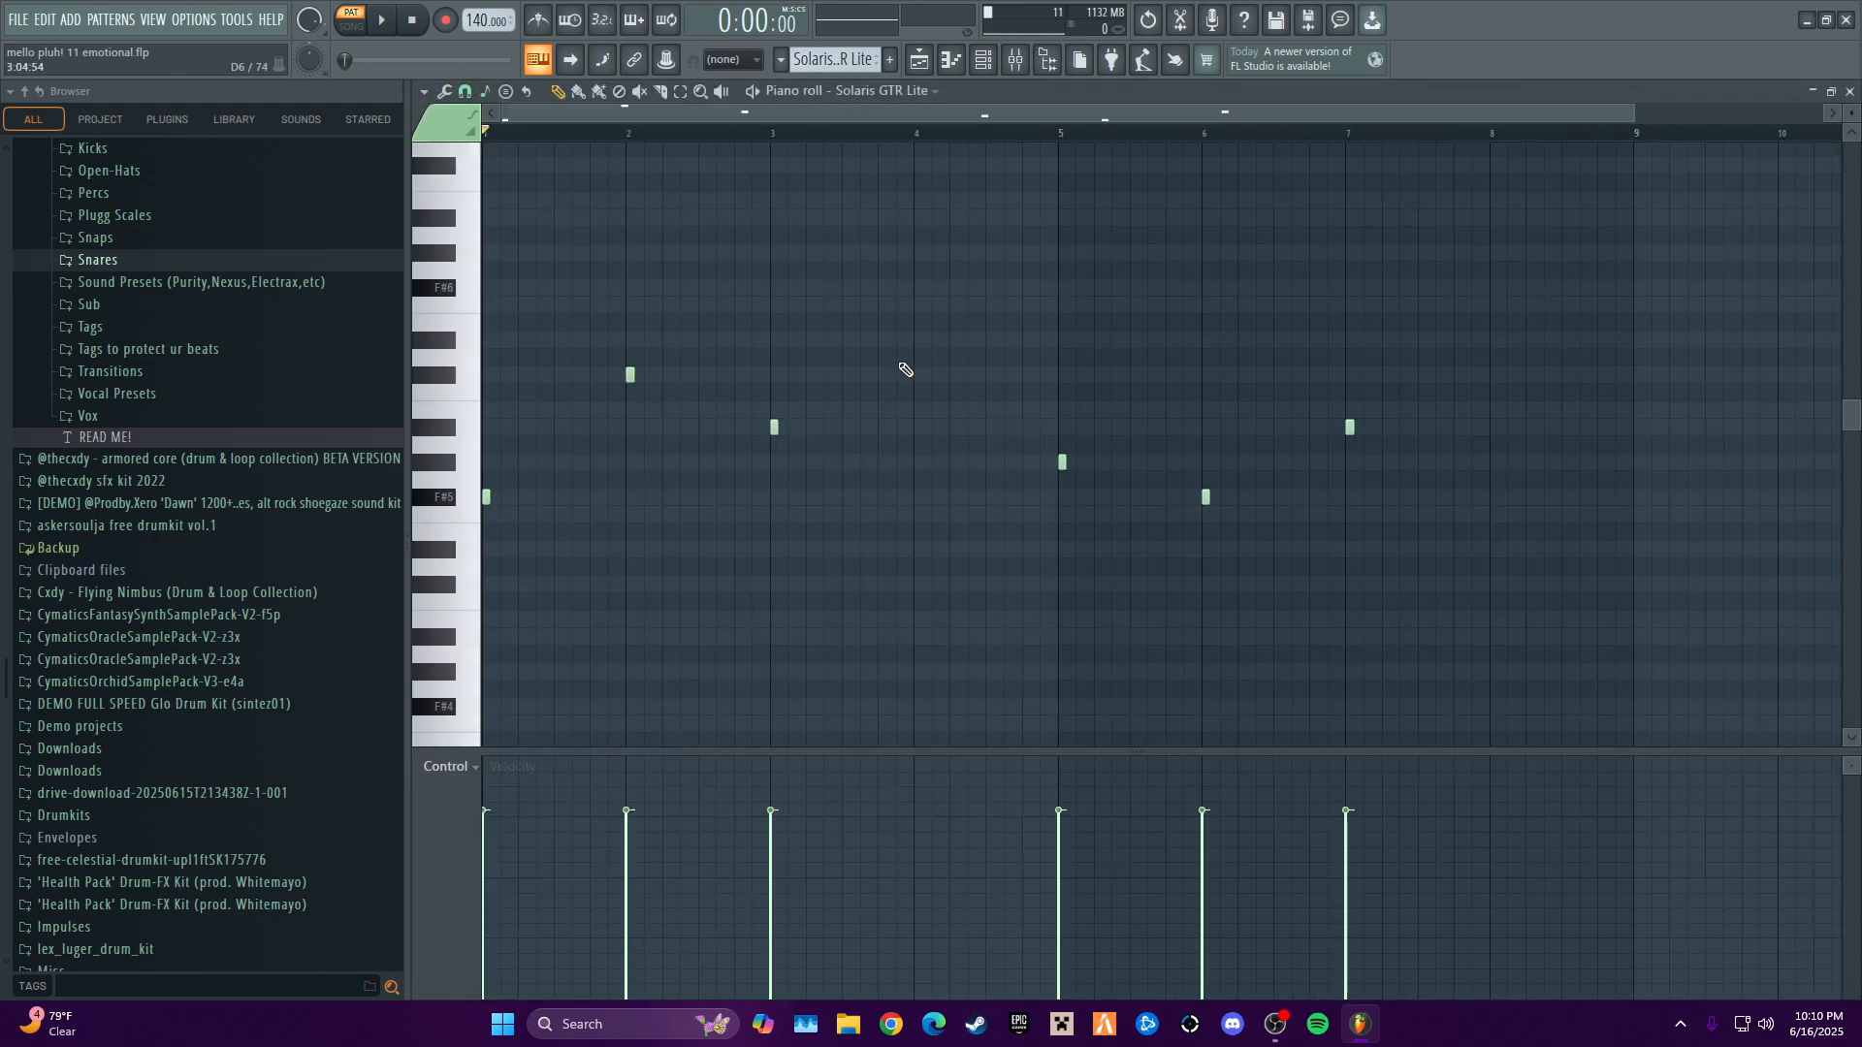
pyautogui.click(1844, 94)
# - Open the Solaris GTR Lite instrument to view its preset and effect settings
pyautogui.click(853, 355)
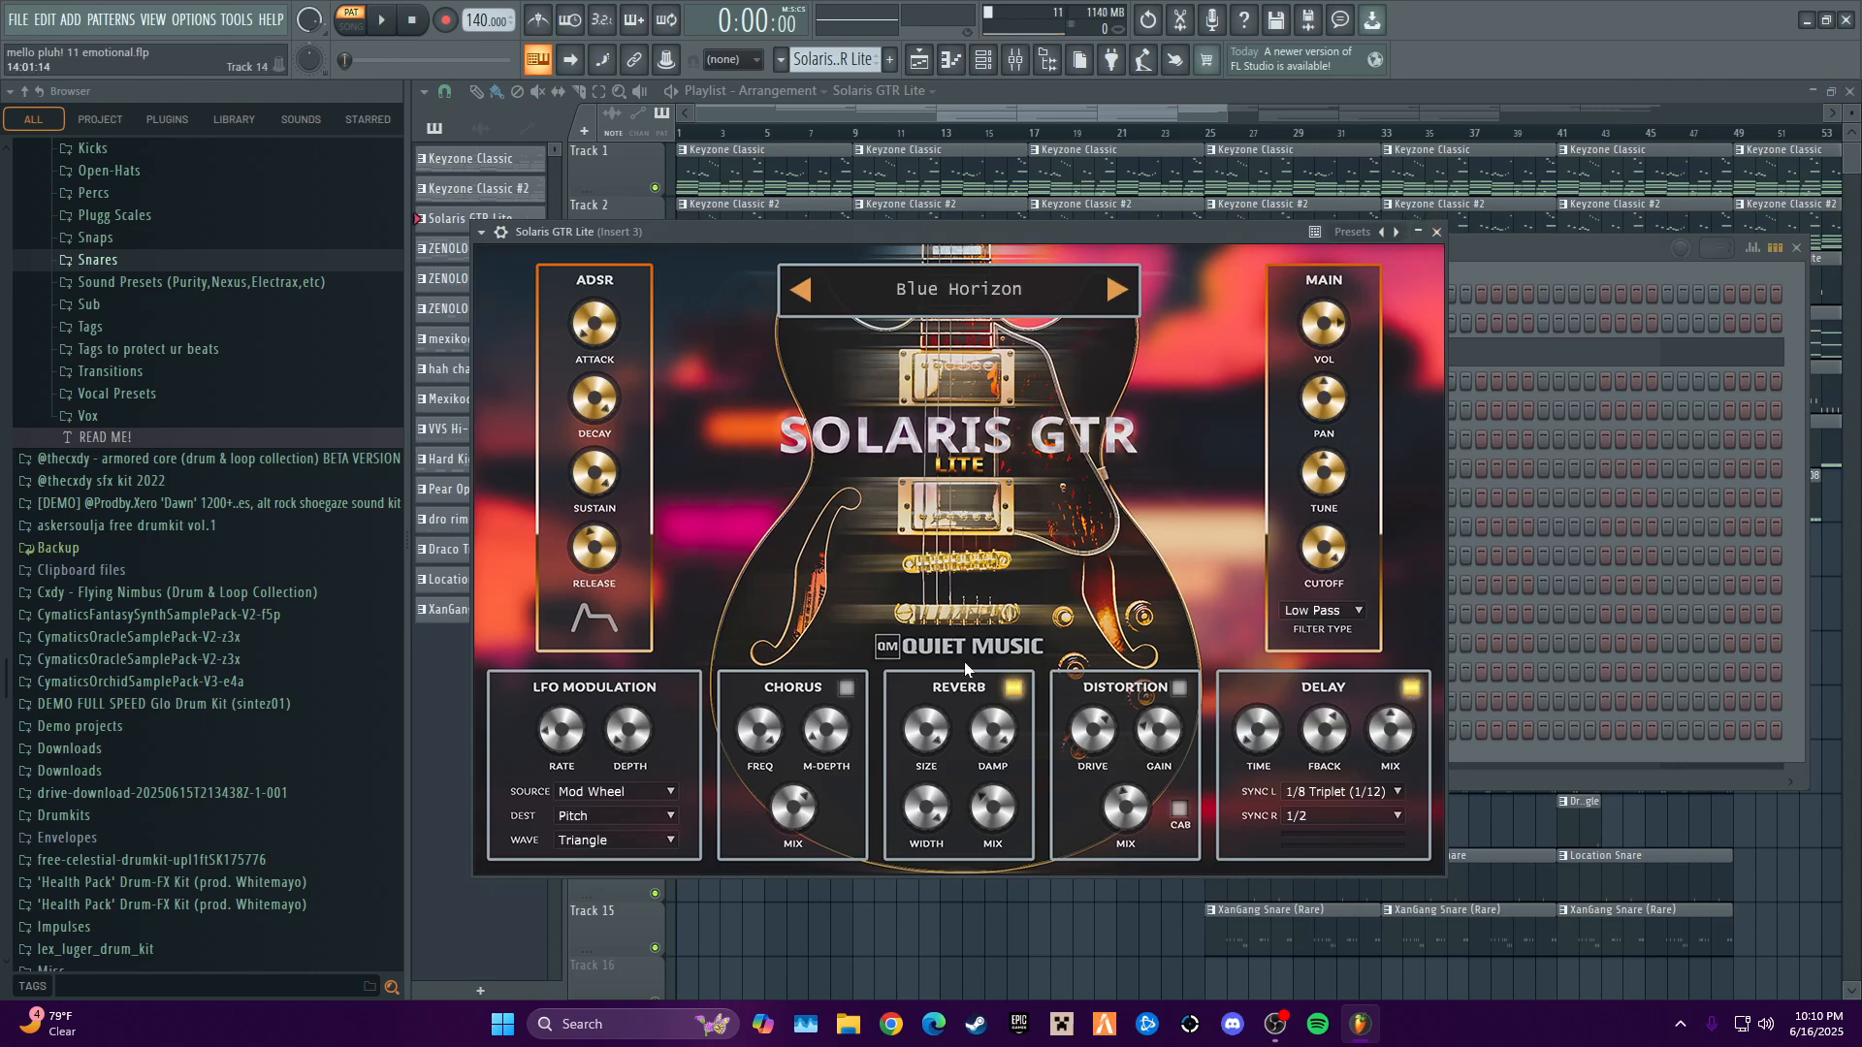
pyautogui.click(1418, 234)
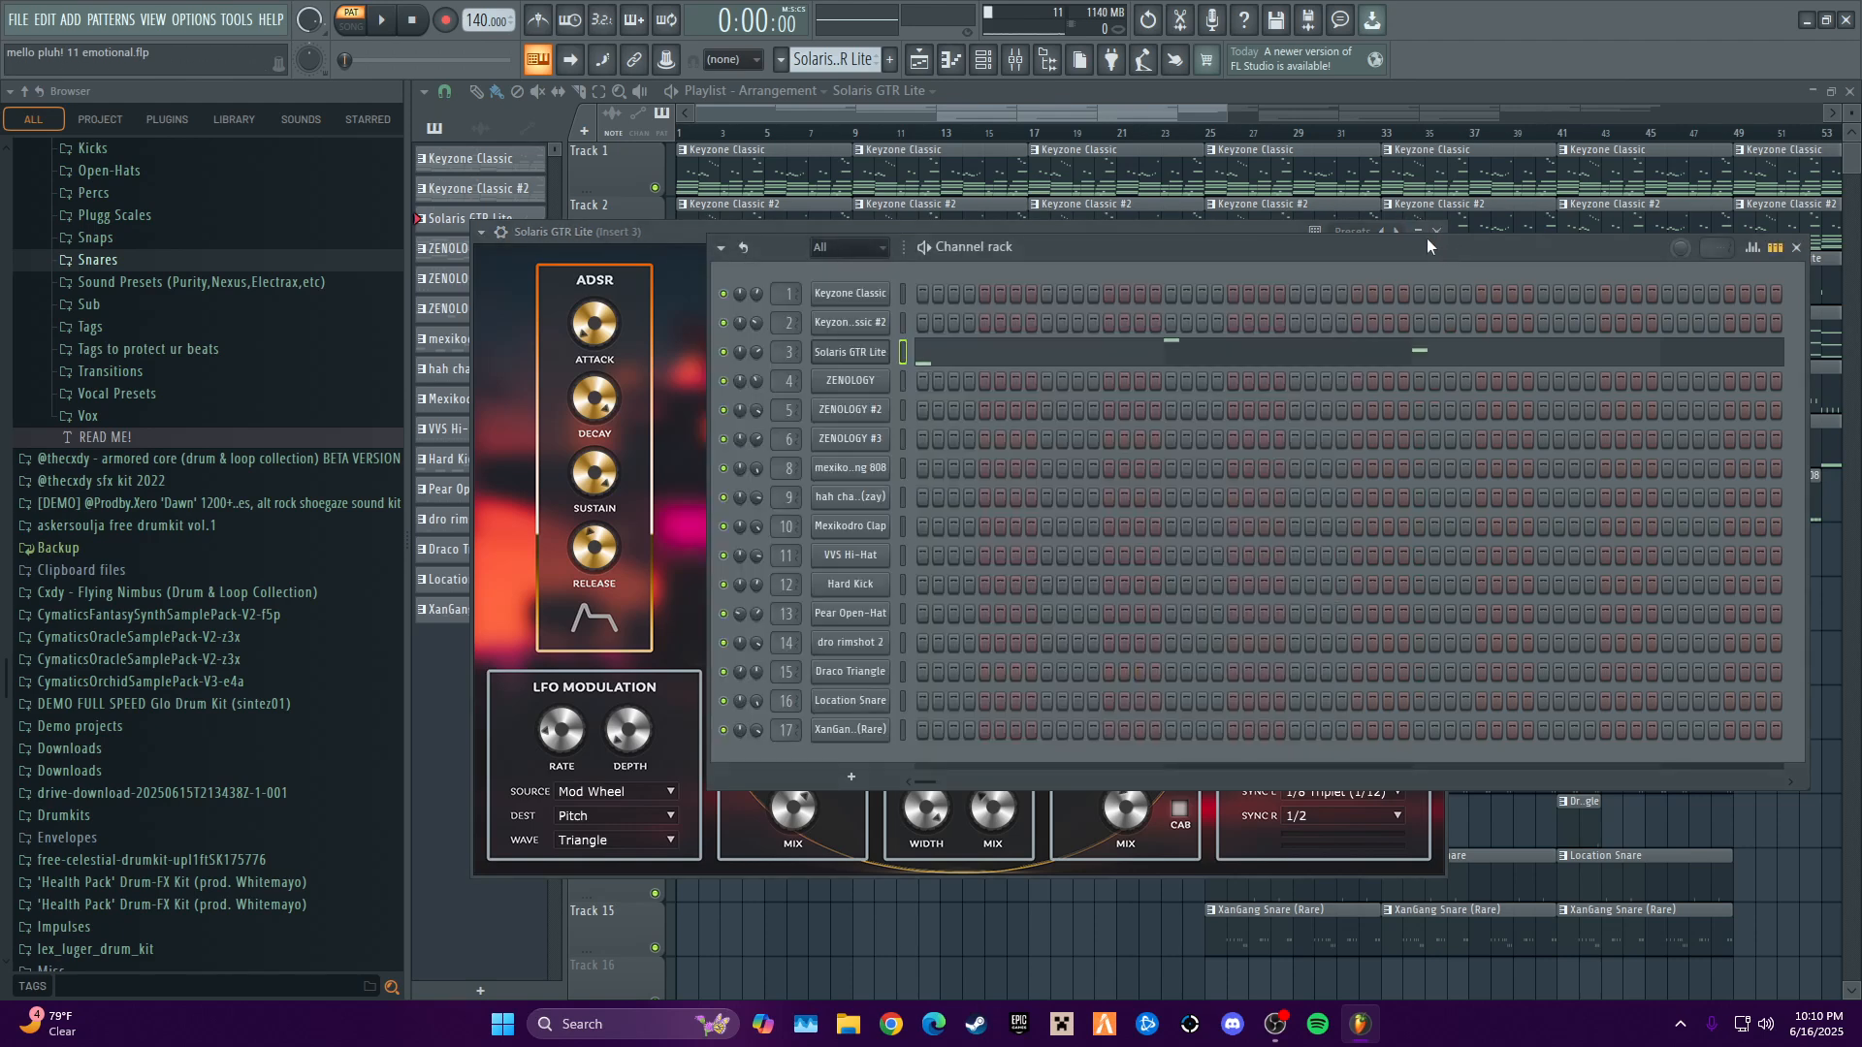
# - Audition the Solaris GTR Lite pattern with Keyzone Classic #2's piano roll open, and close the editor and the guitar plugin
pyautogui.rightClick(850, 322)
pyautogui.click(931, 327)
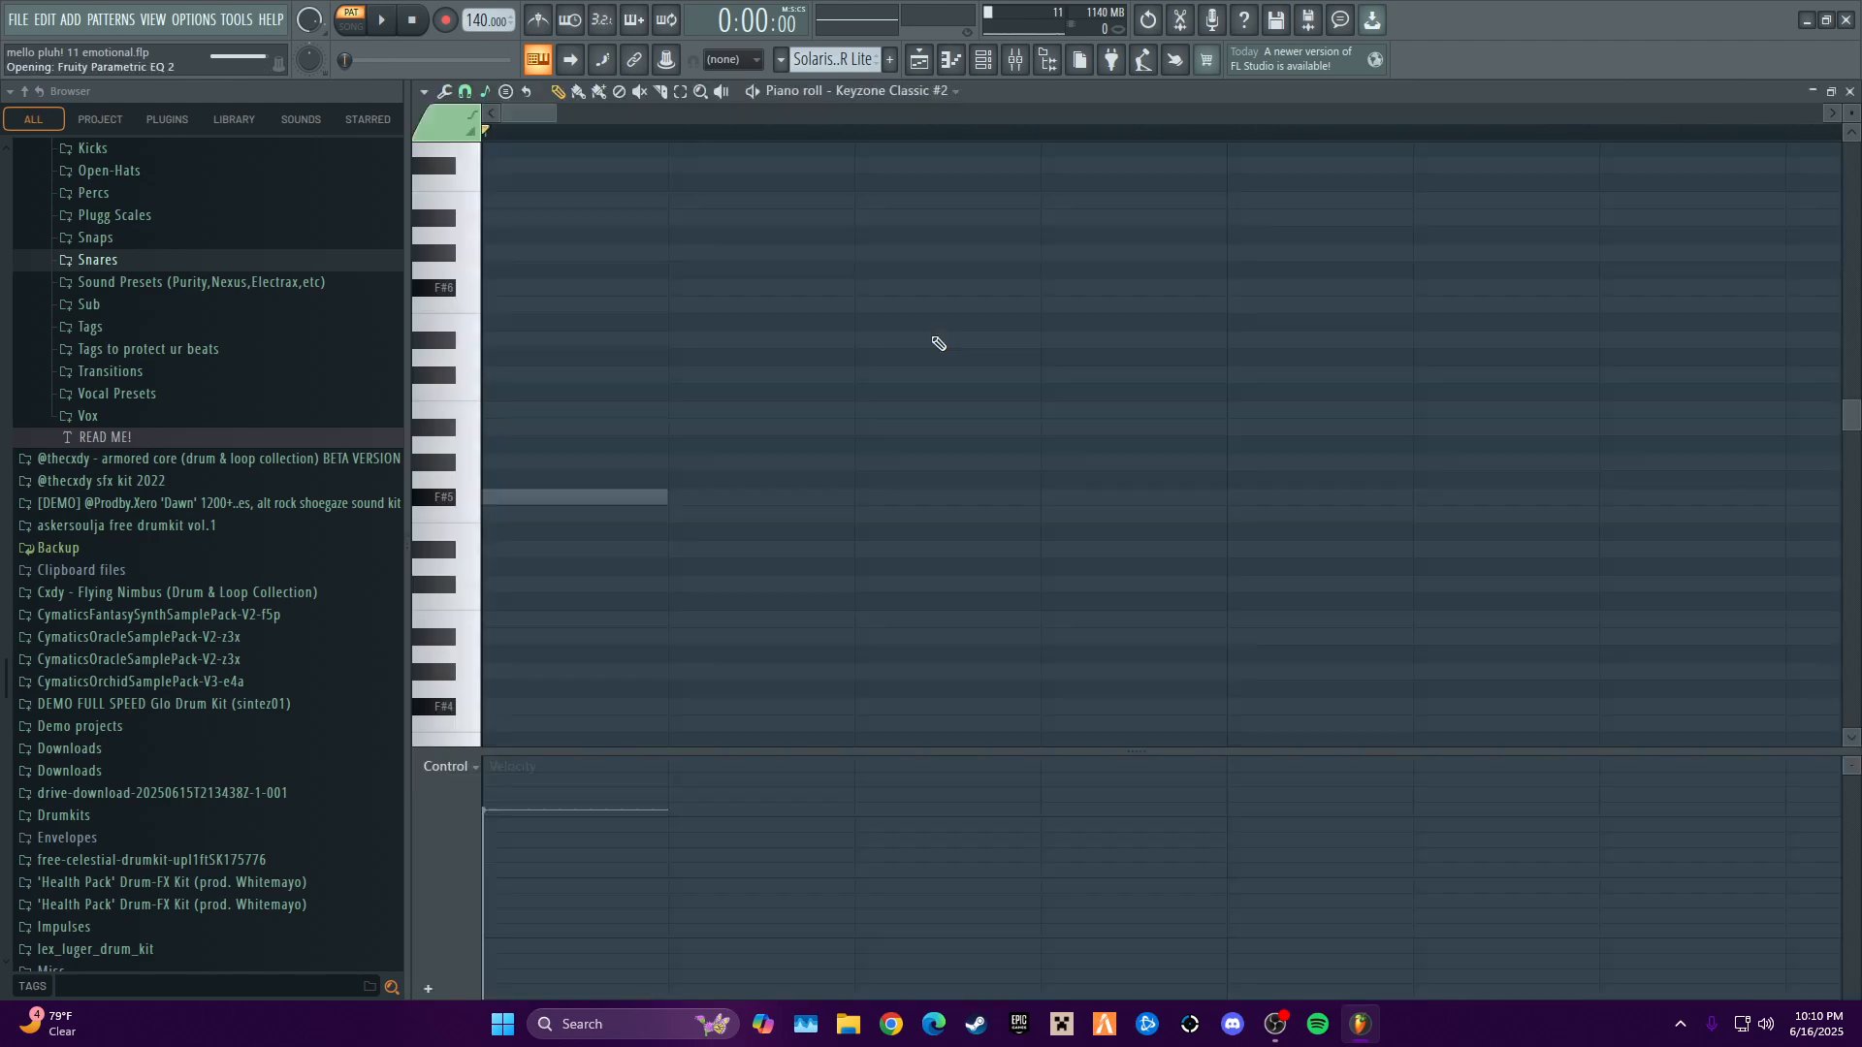
pyautogui.scroll(-5, 924, 261)
pyautogui.scroll(7, 1261, 189)
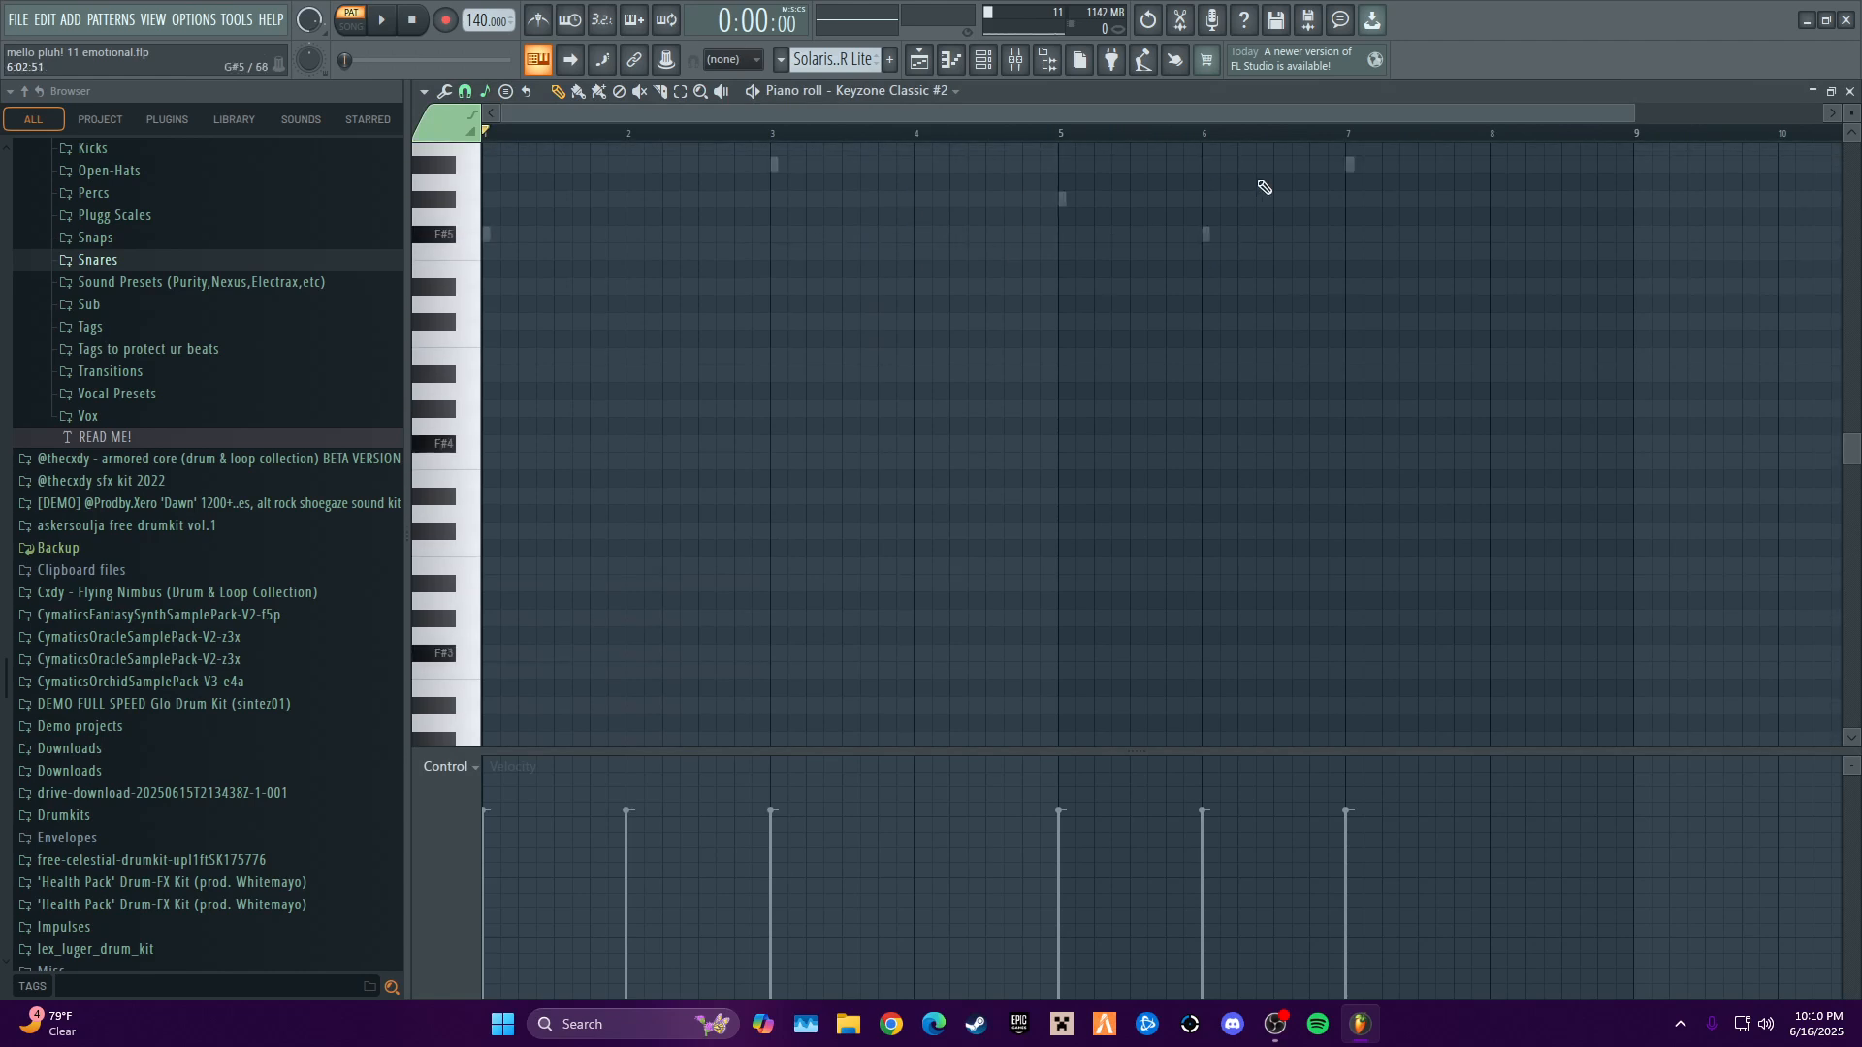
pyautogui.scroll(-2, 946, 449)
pyautogui.press('space')
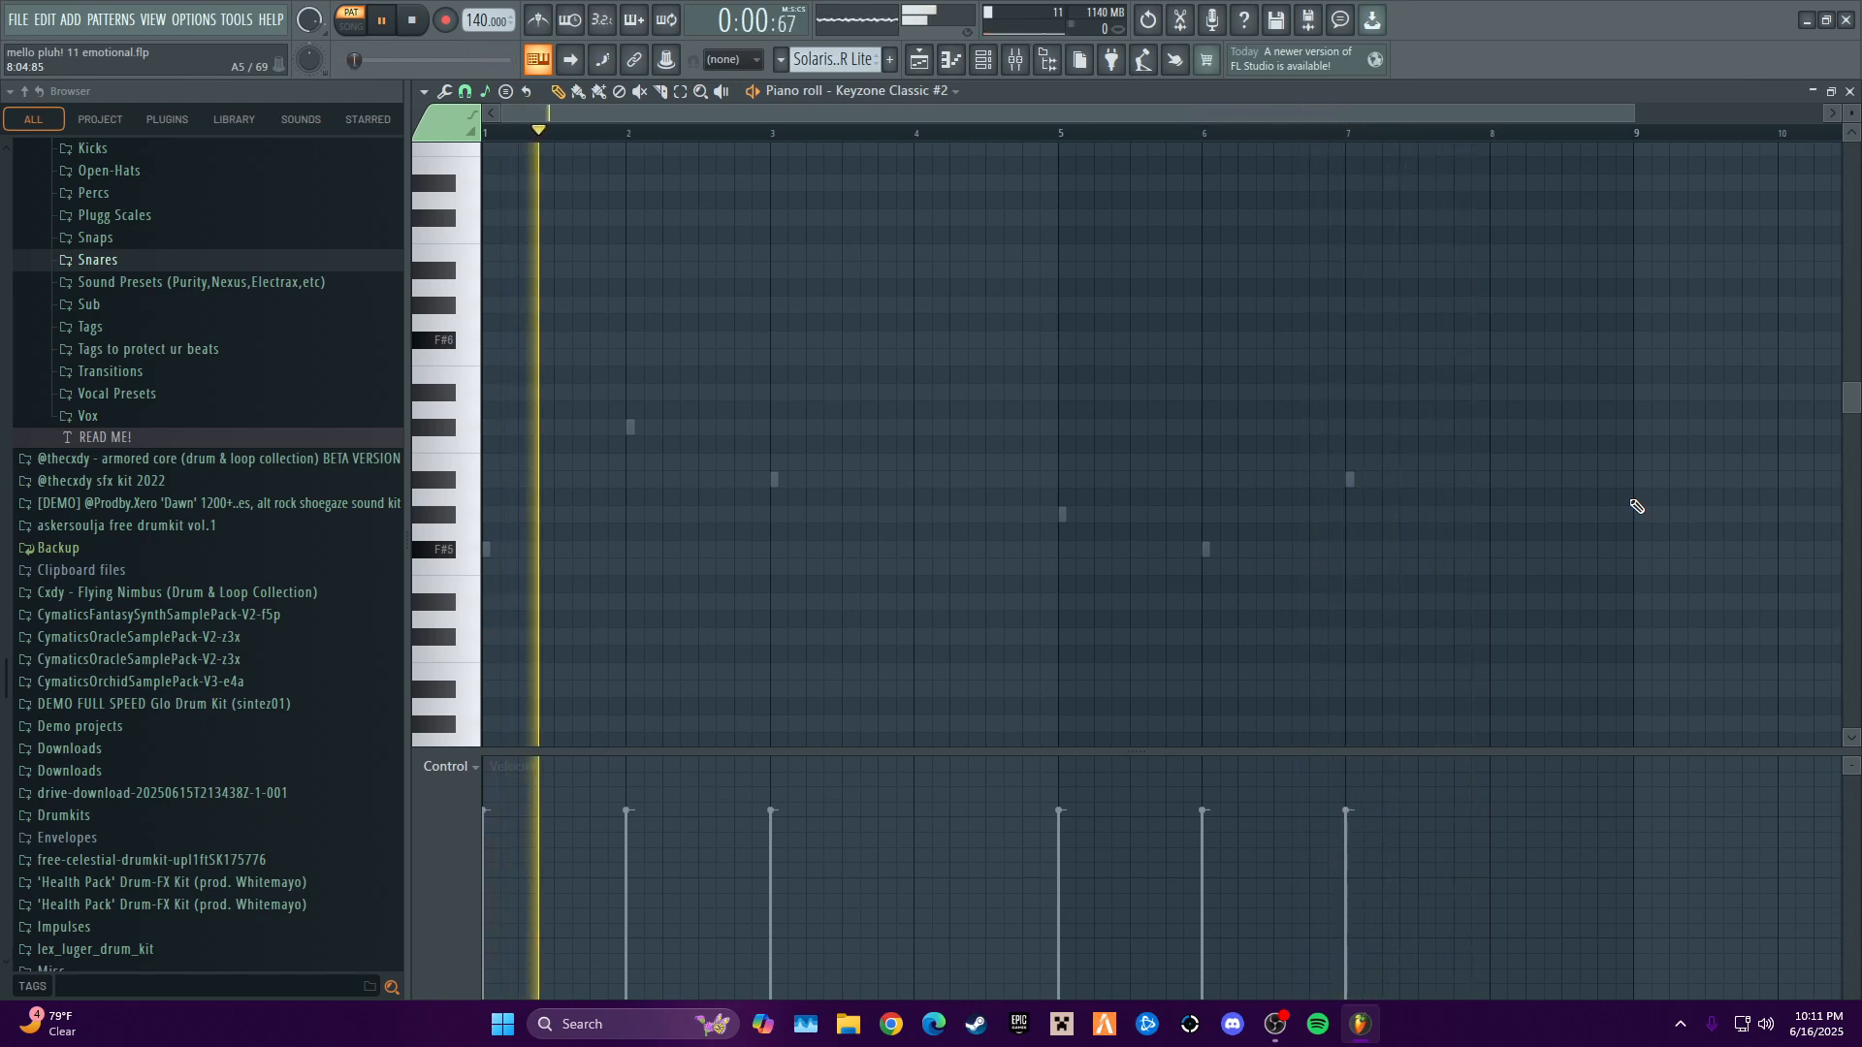
pyautogui.press('space')
pyautogui.click(1852, 91)
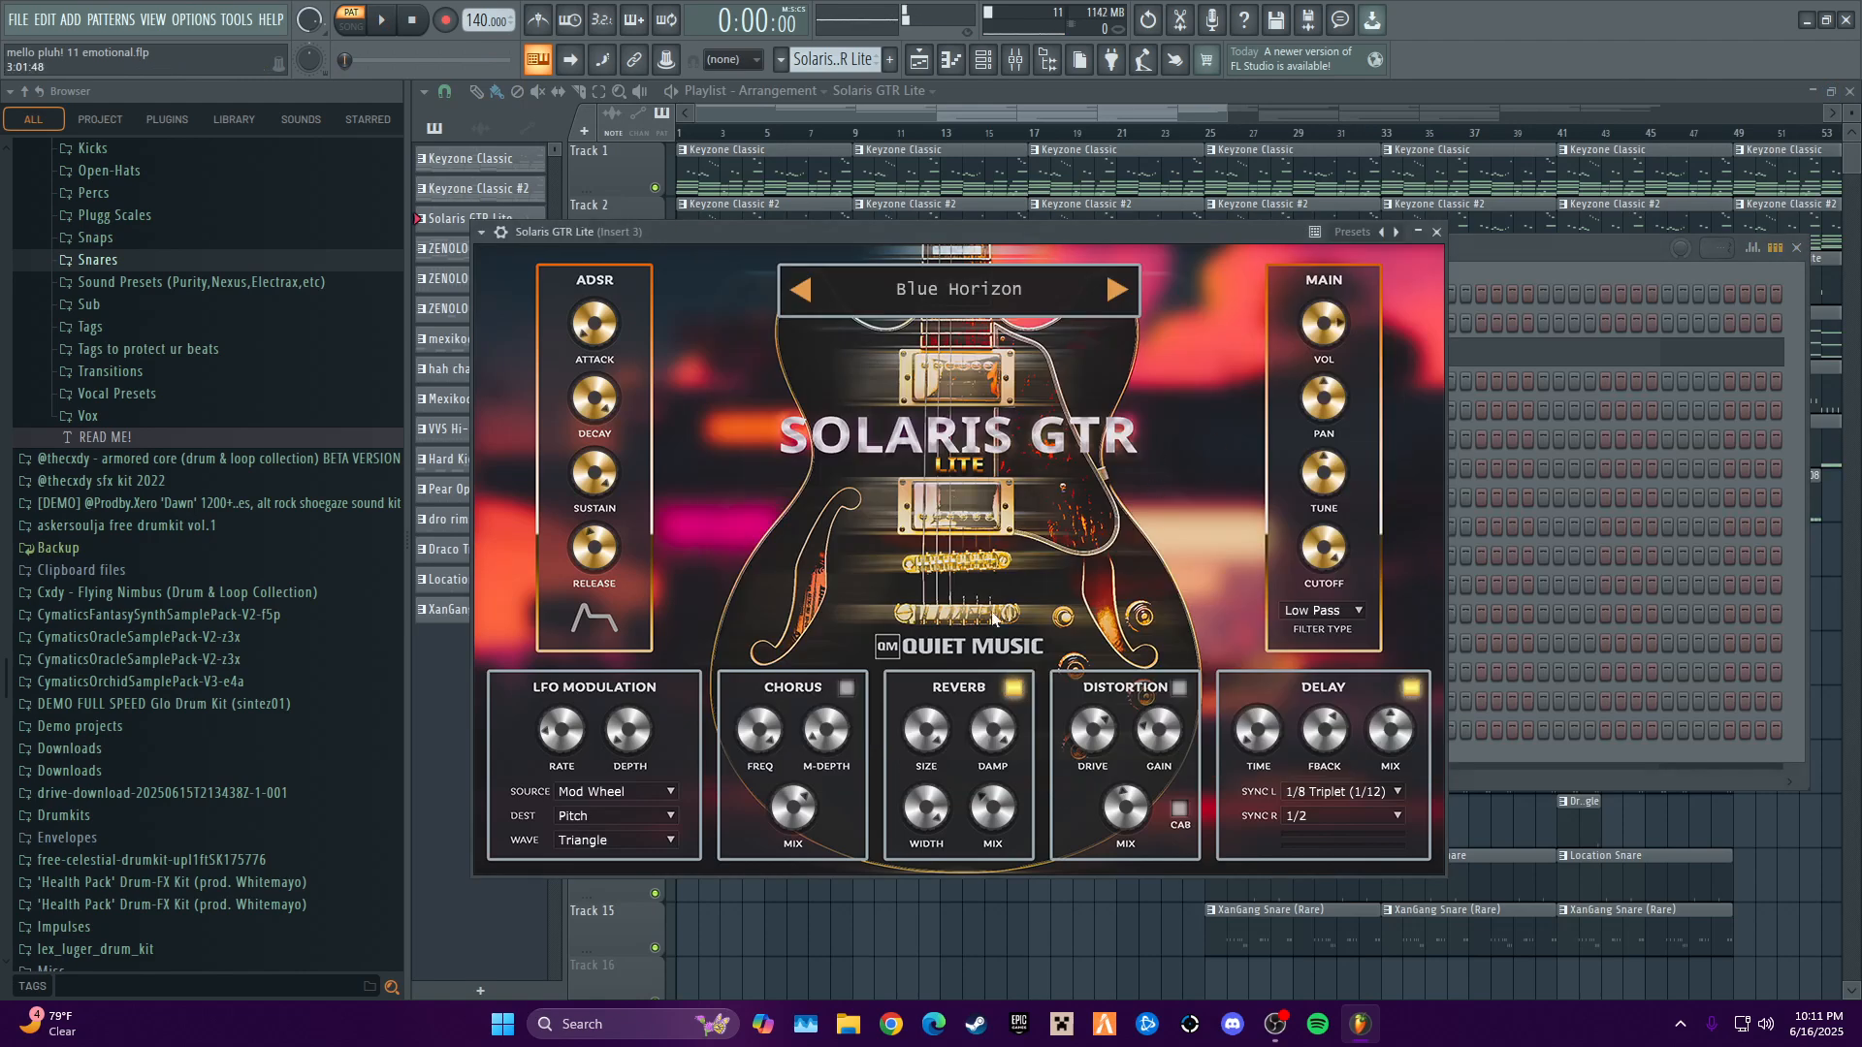
pyautogui.click(1436, 231)
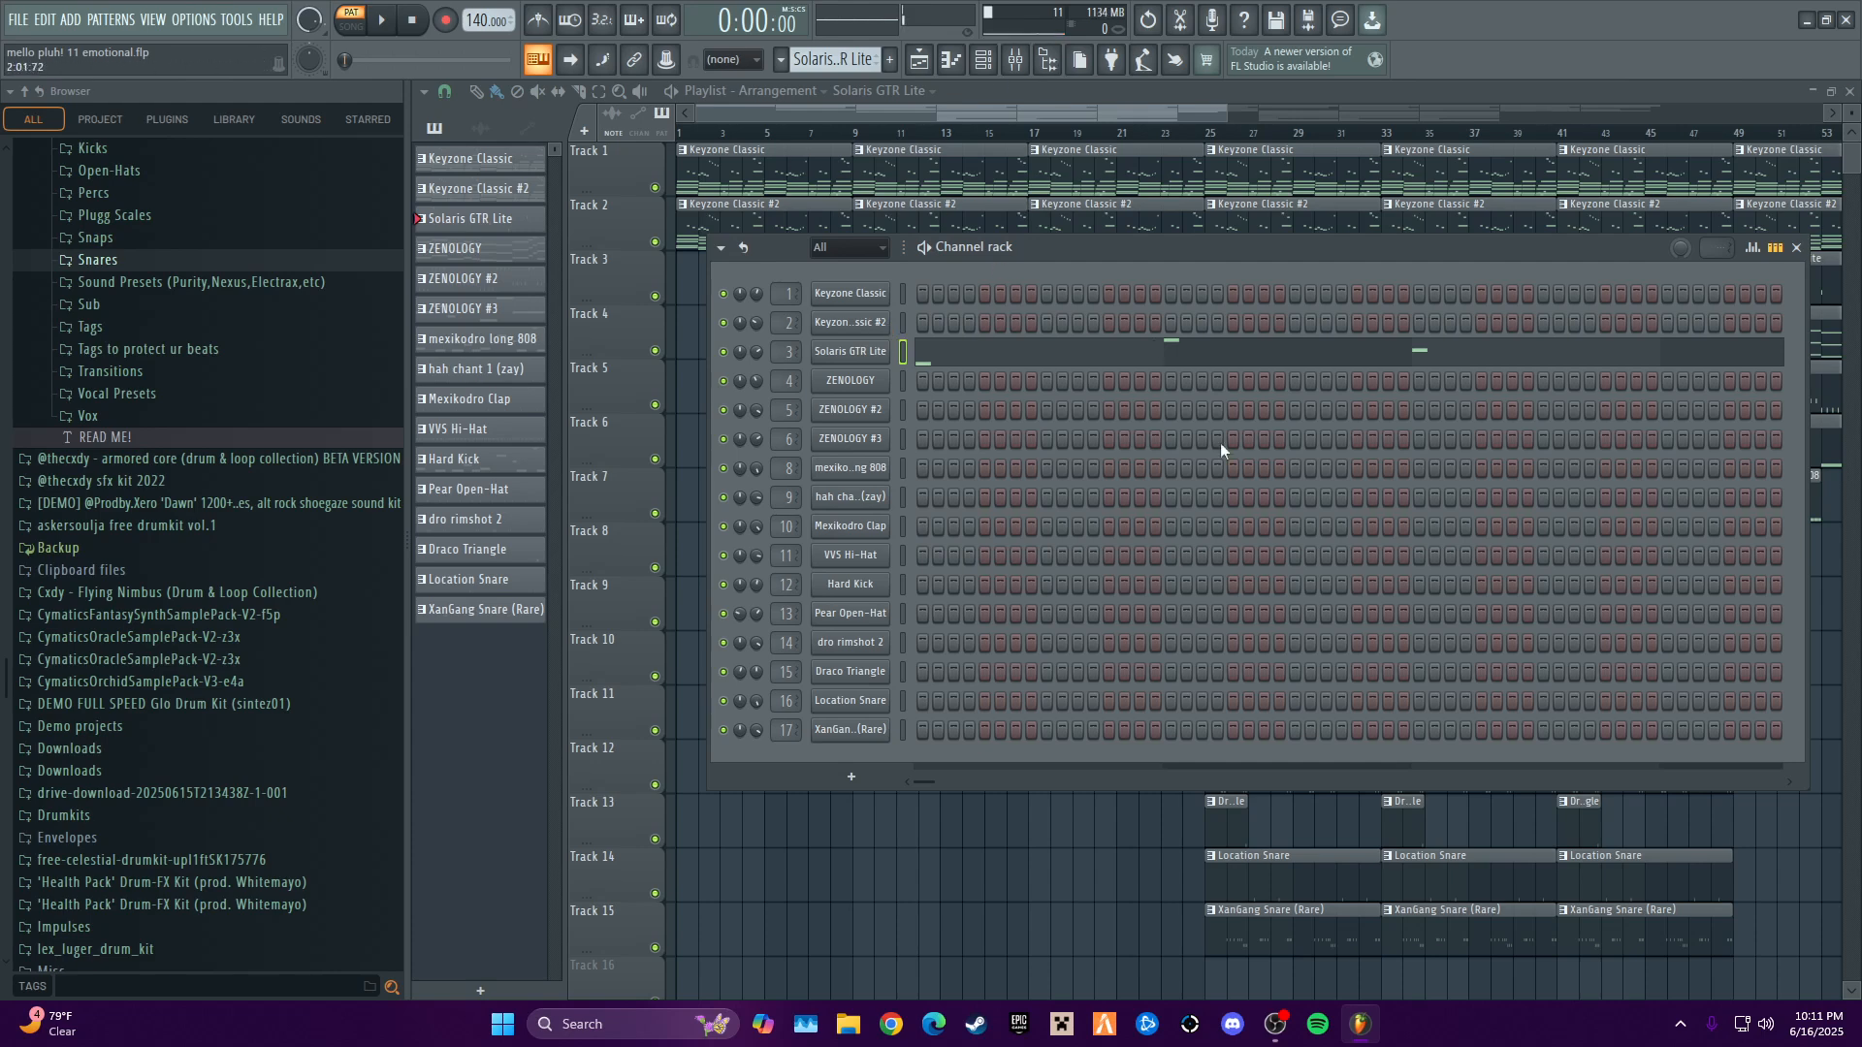
# - Select the first ZENOLOGY pattern and view the preset loaded in its instrument
pyautogui.scroll(-1, 865, 60)
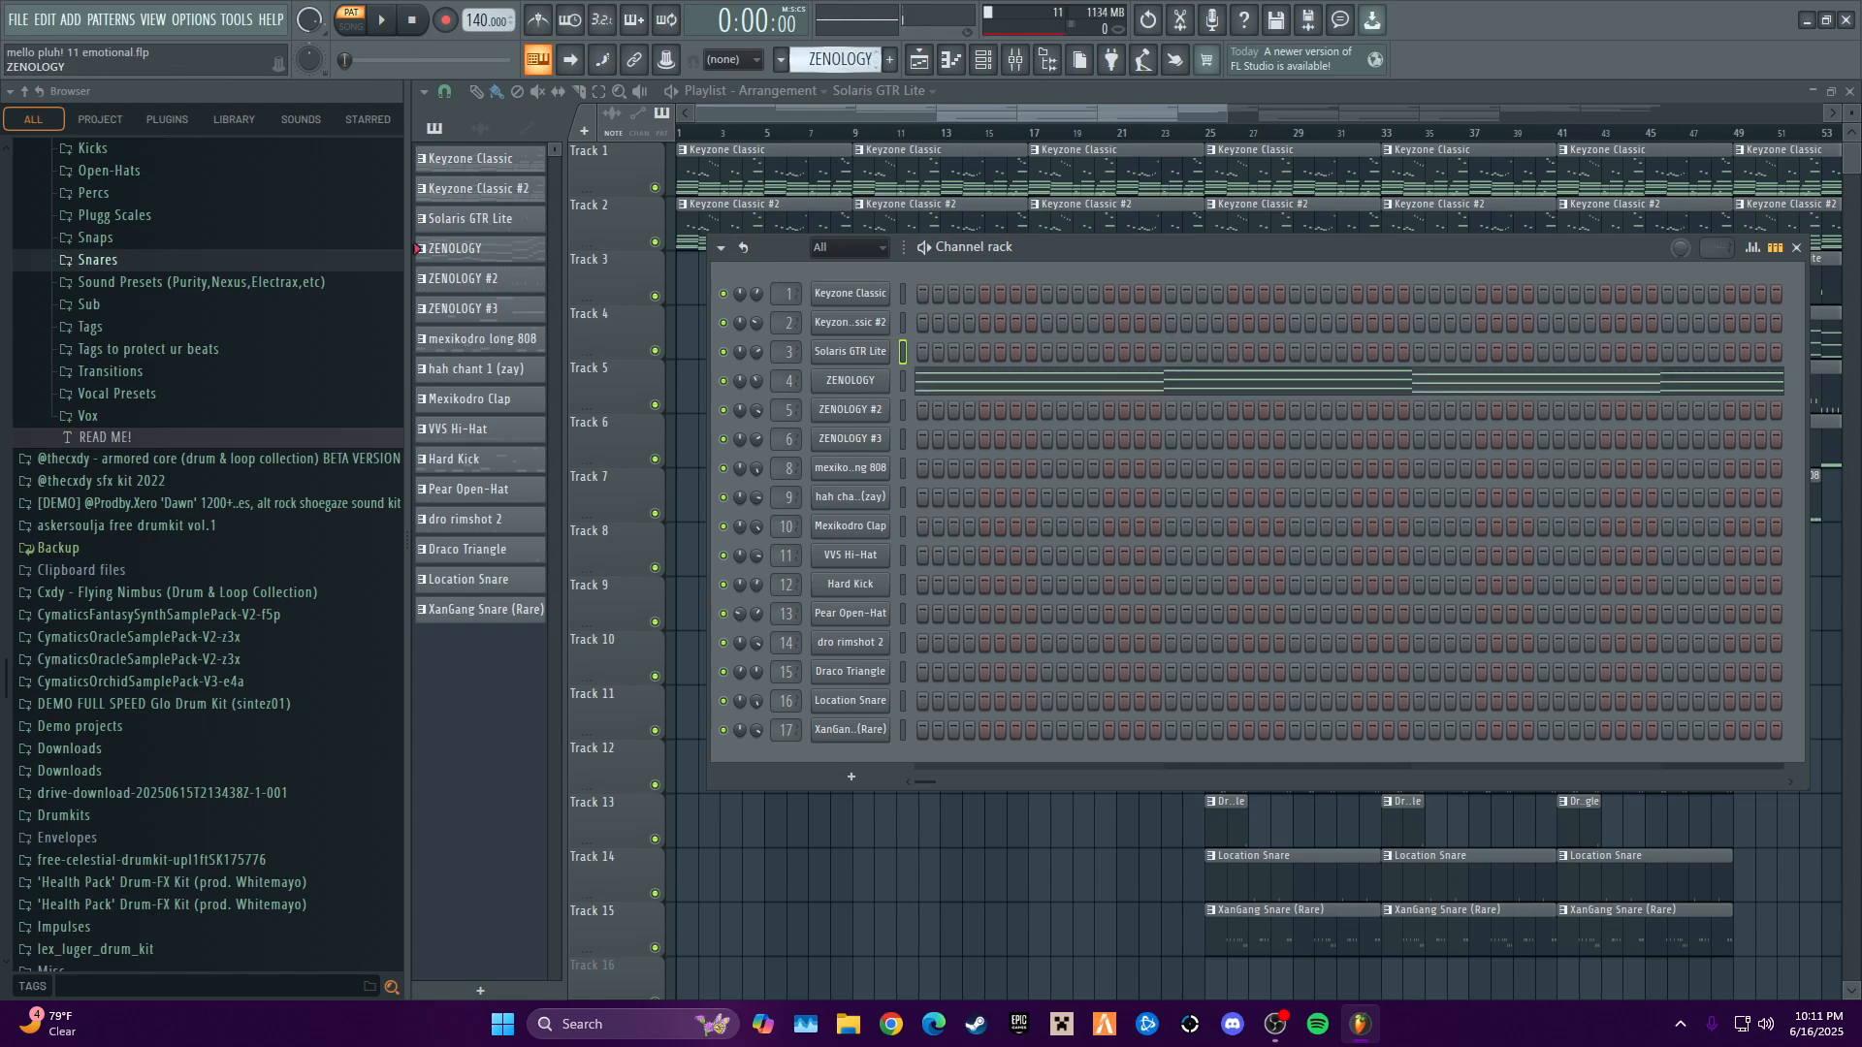
pyautogui.click(870, 383)
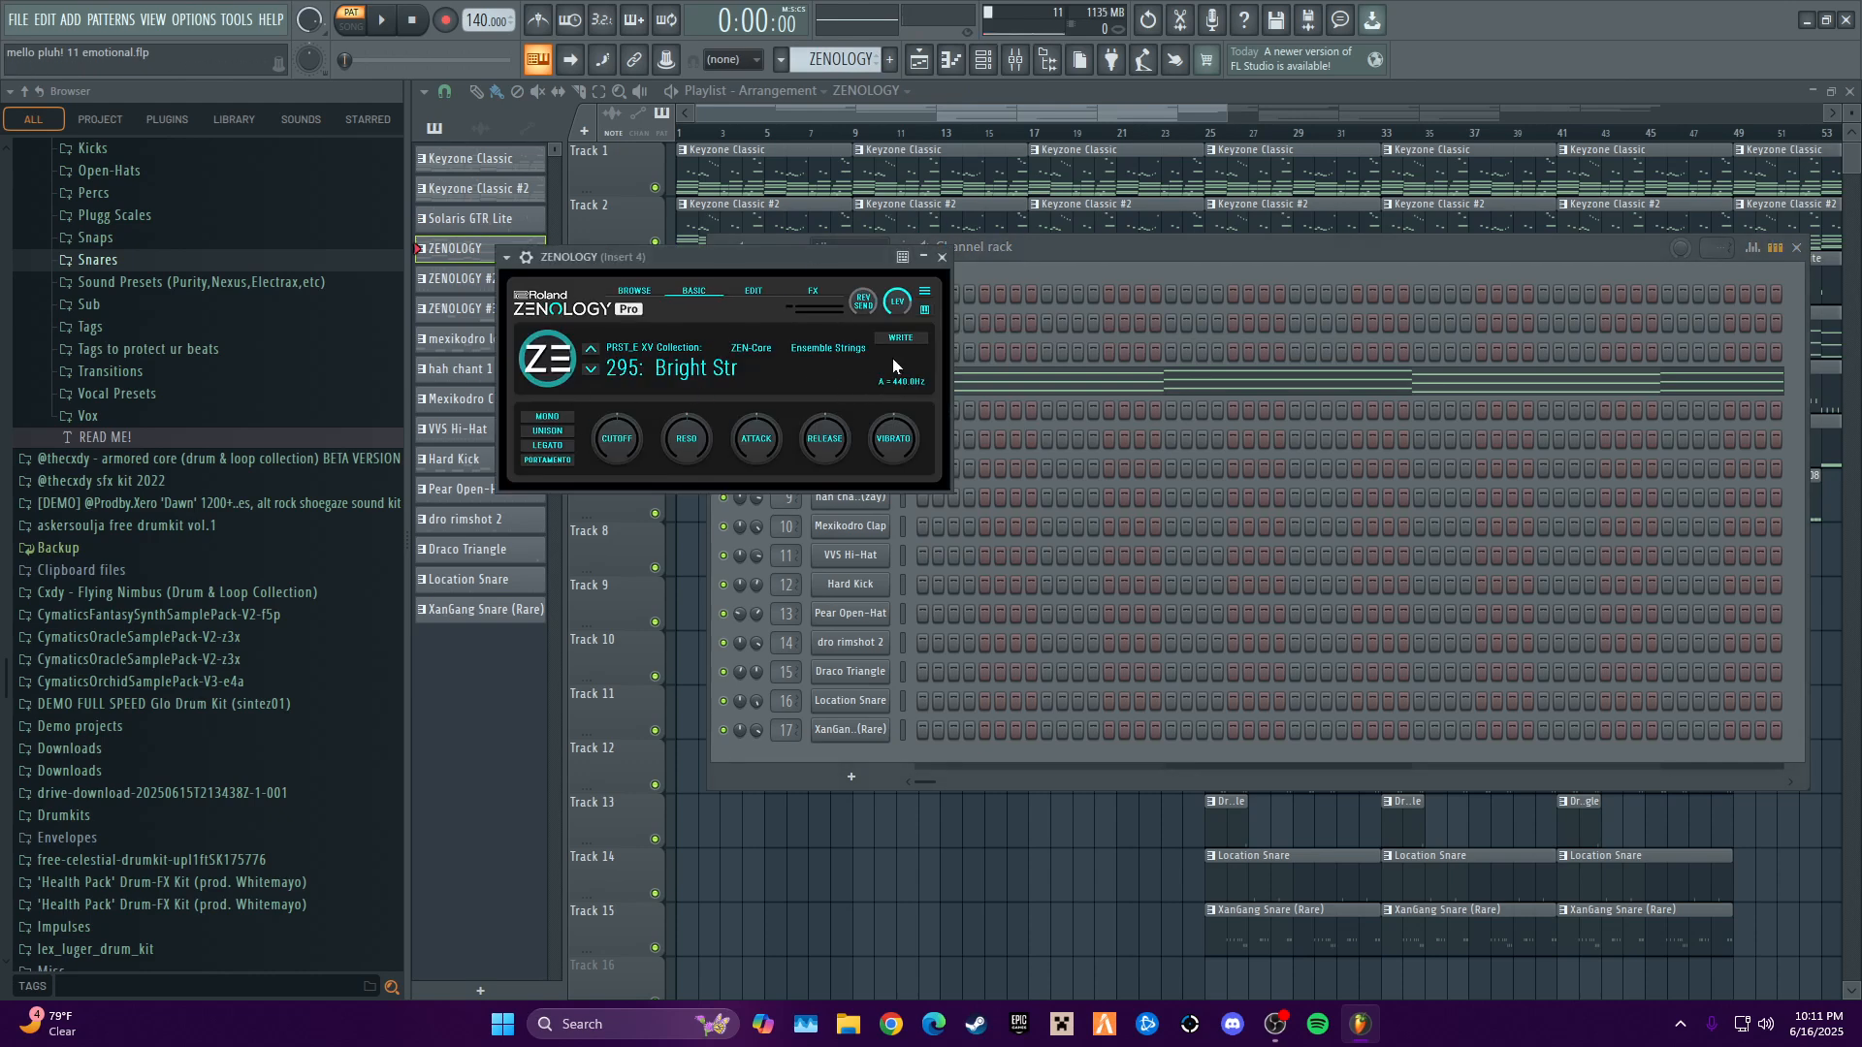
pyautogui.click(942, 257)
# - Open the first ZENOLOGY channel's piano roll and view its octave-stacked string notes
pyautogui.rightClick(898, 382)
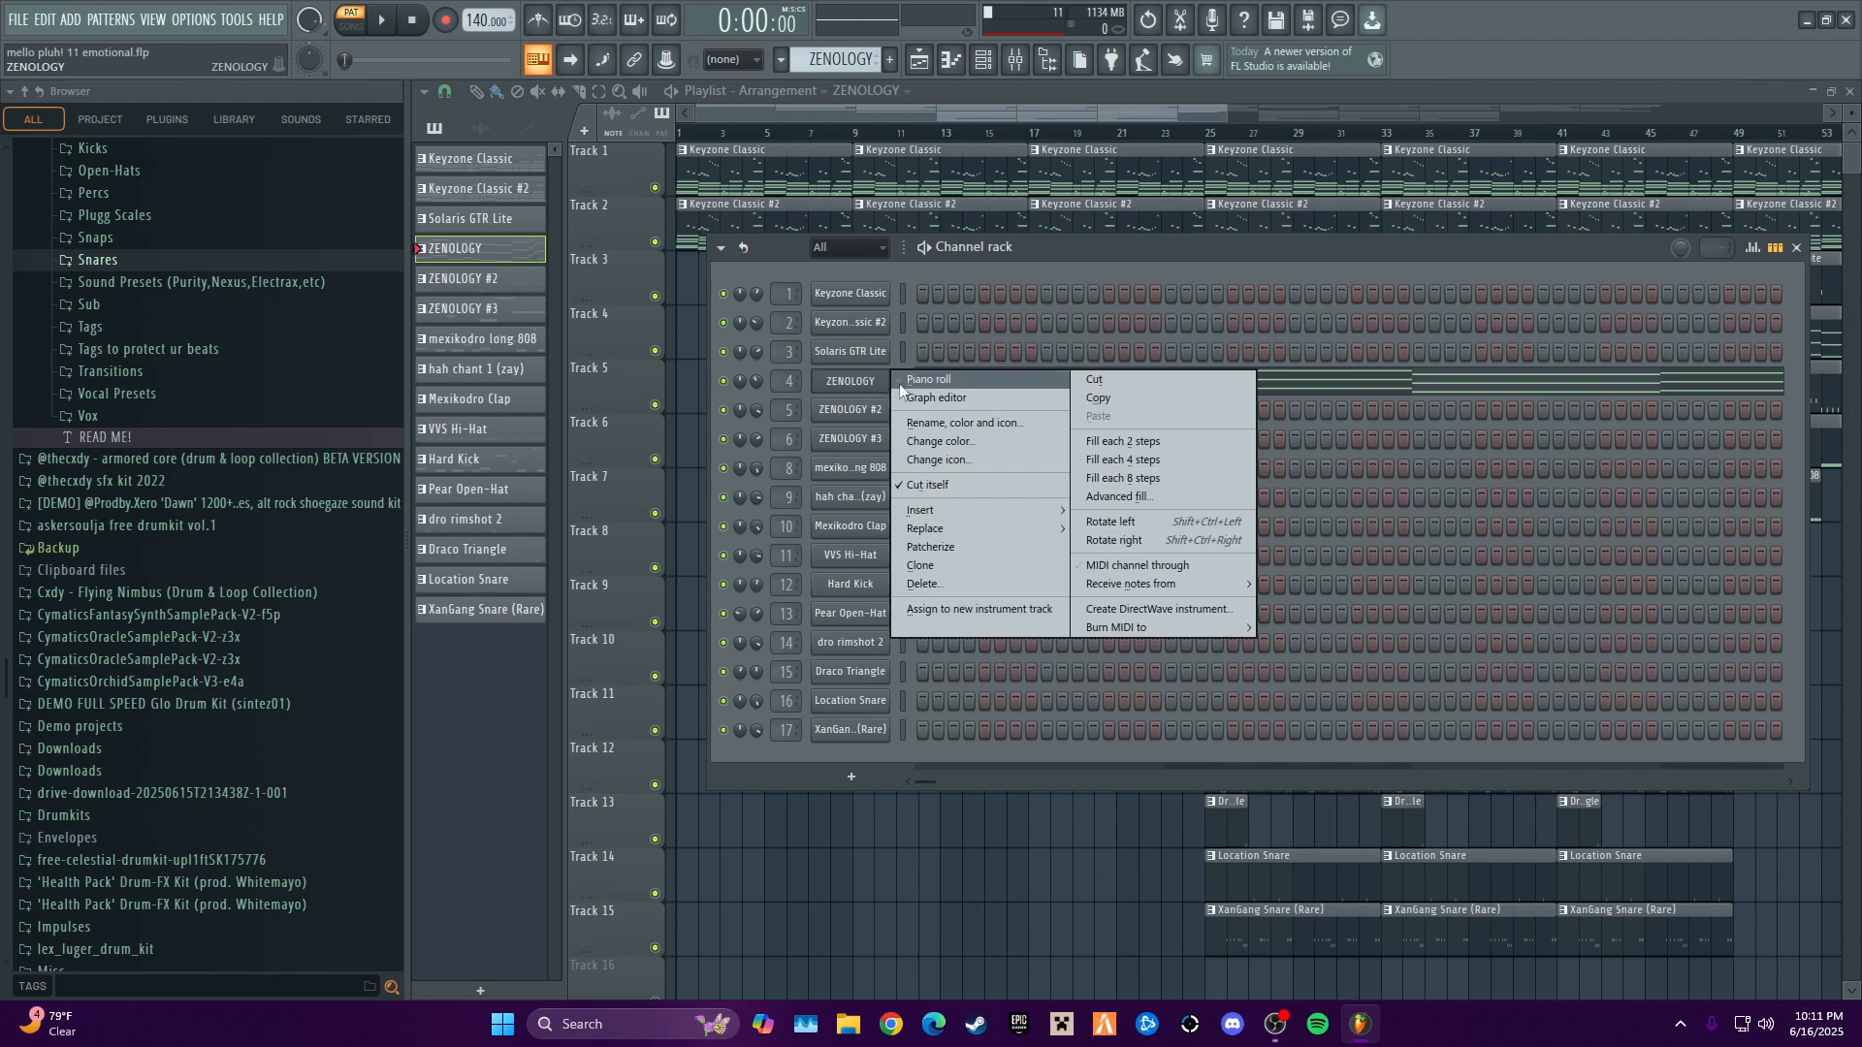
pyautogui.click(931, 386)
pyautogui.scroll(4, 817, 334)
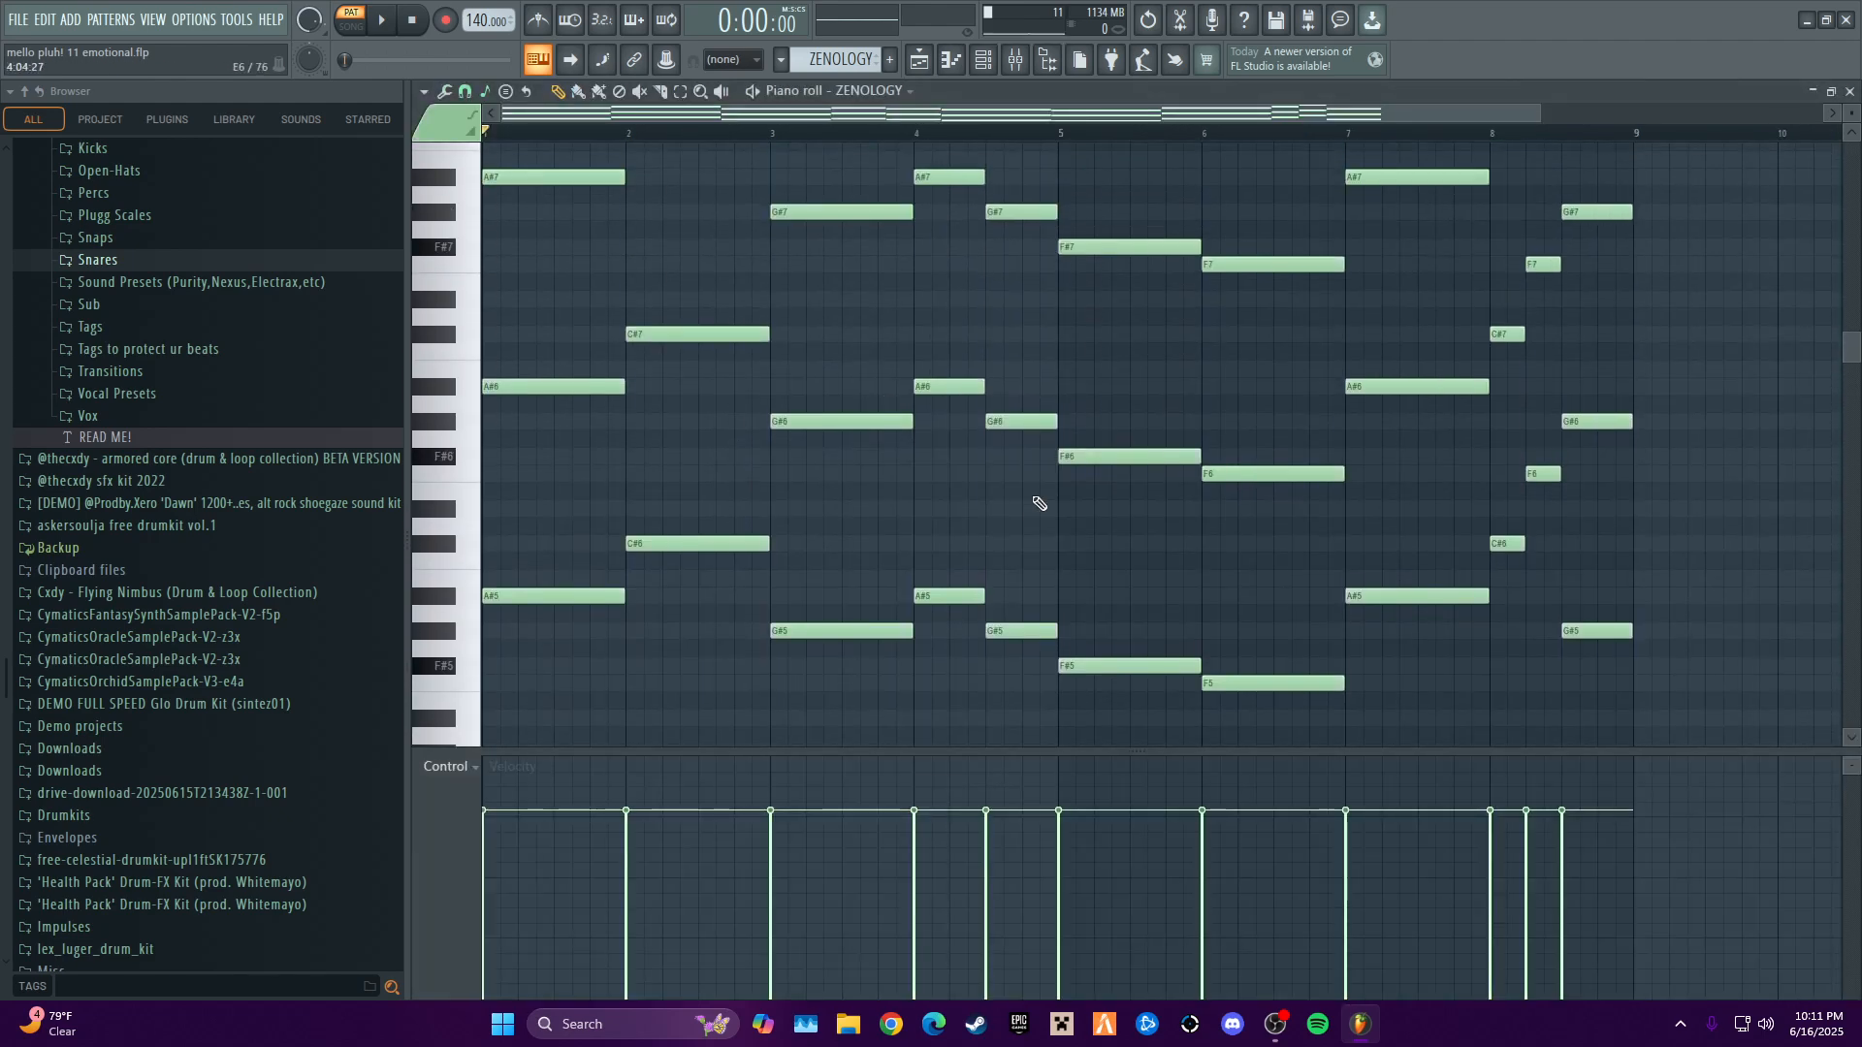
# - Examine the octave-stacked string notes across all eight bars of the first ZENOLOGY channel's piano roll
pyautogui.scroll(-2, 1276, 511)
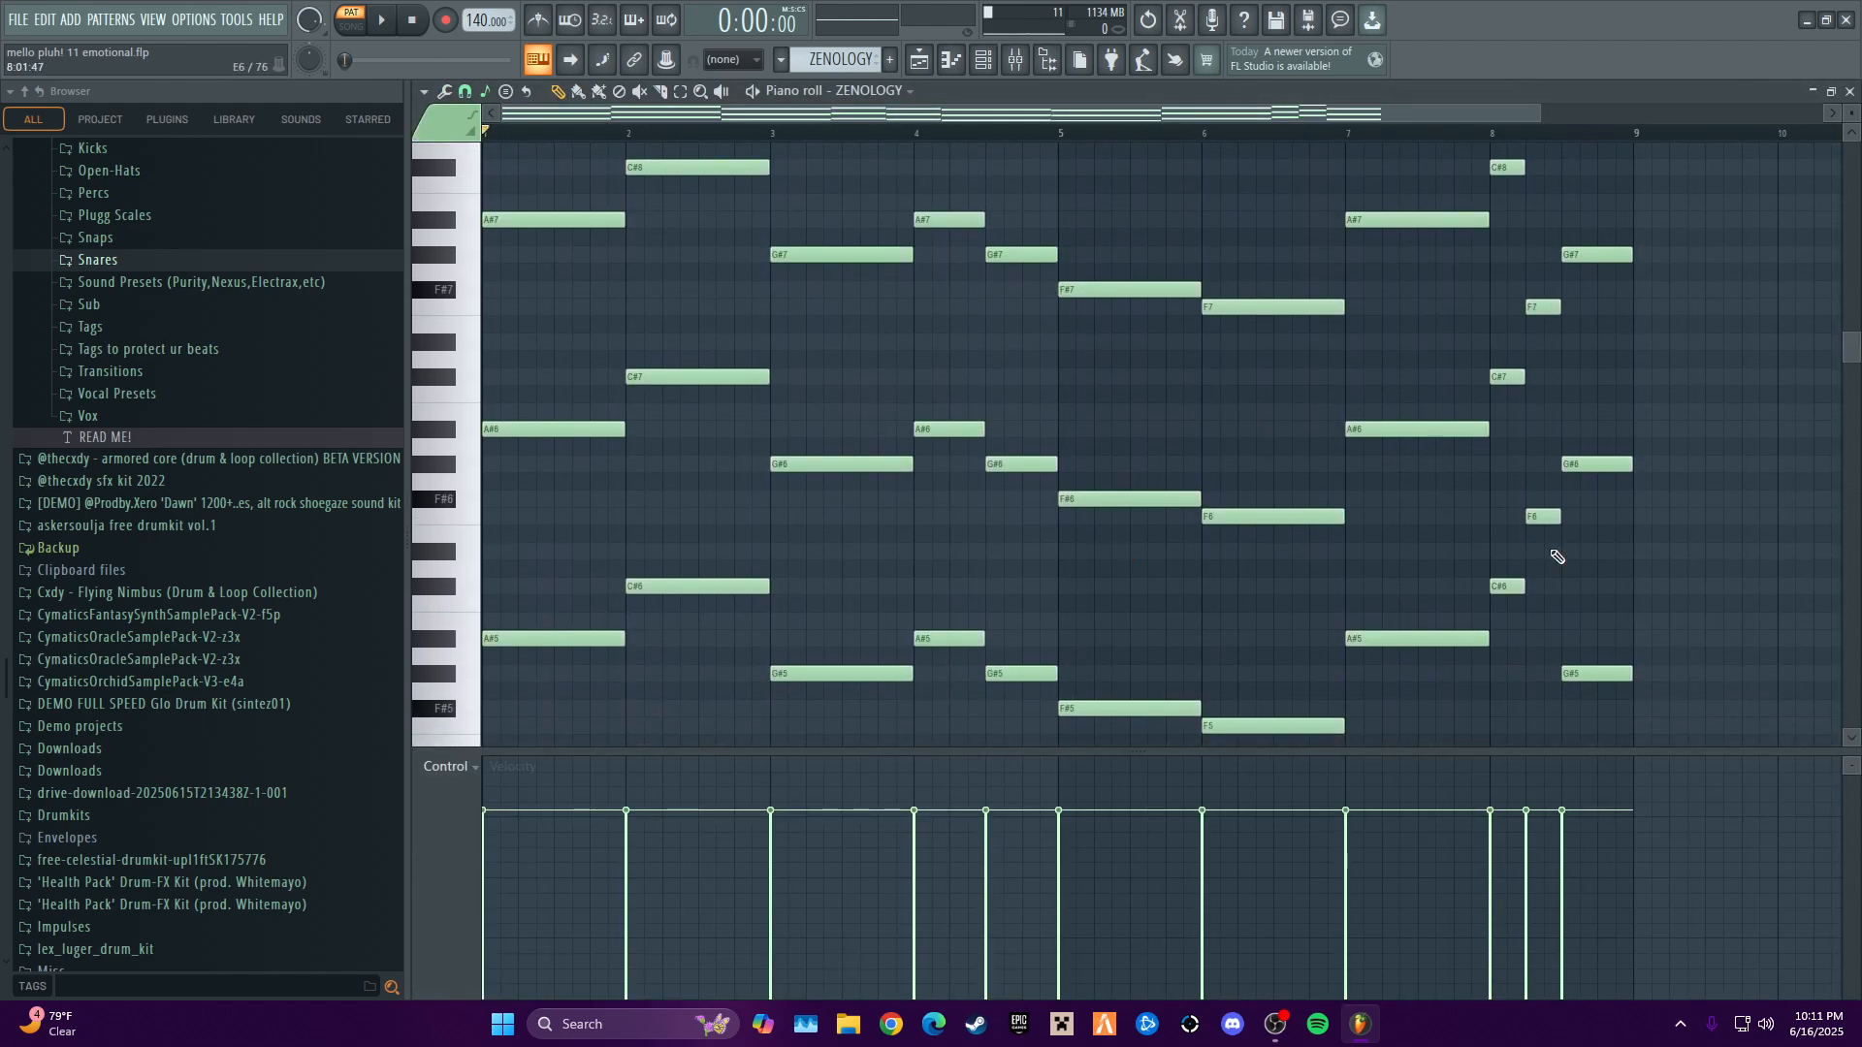
pyautogui.scroll(-2, 590, 657)
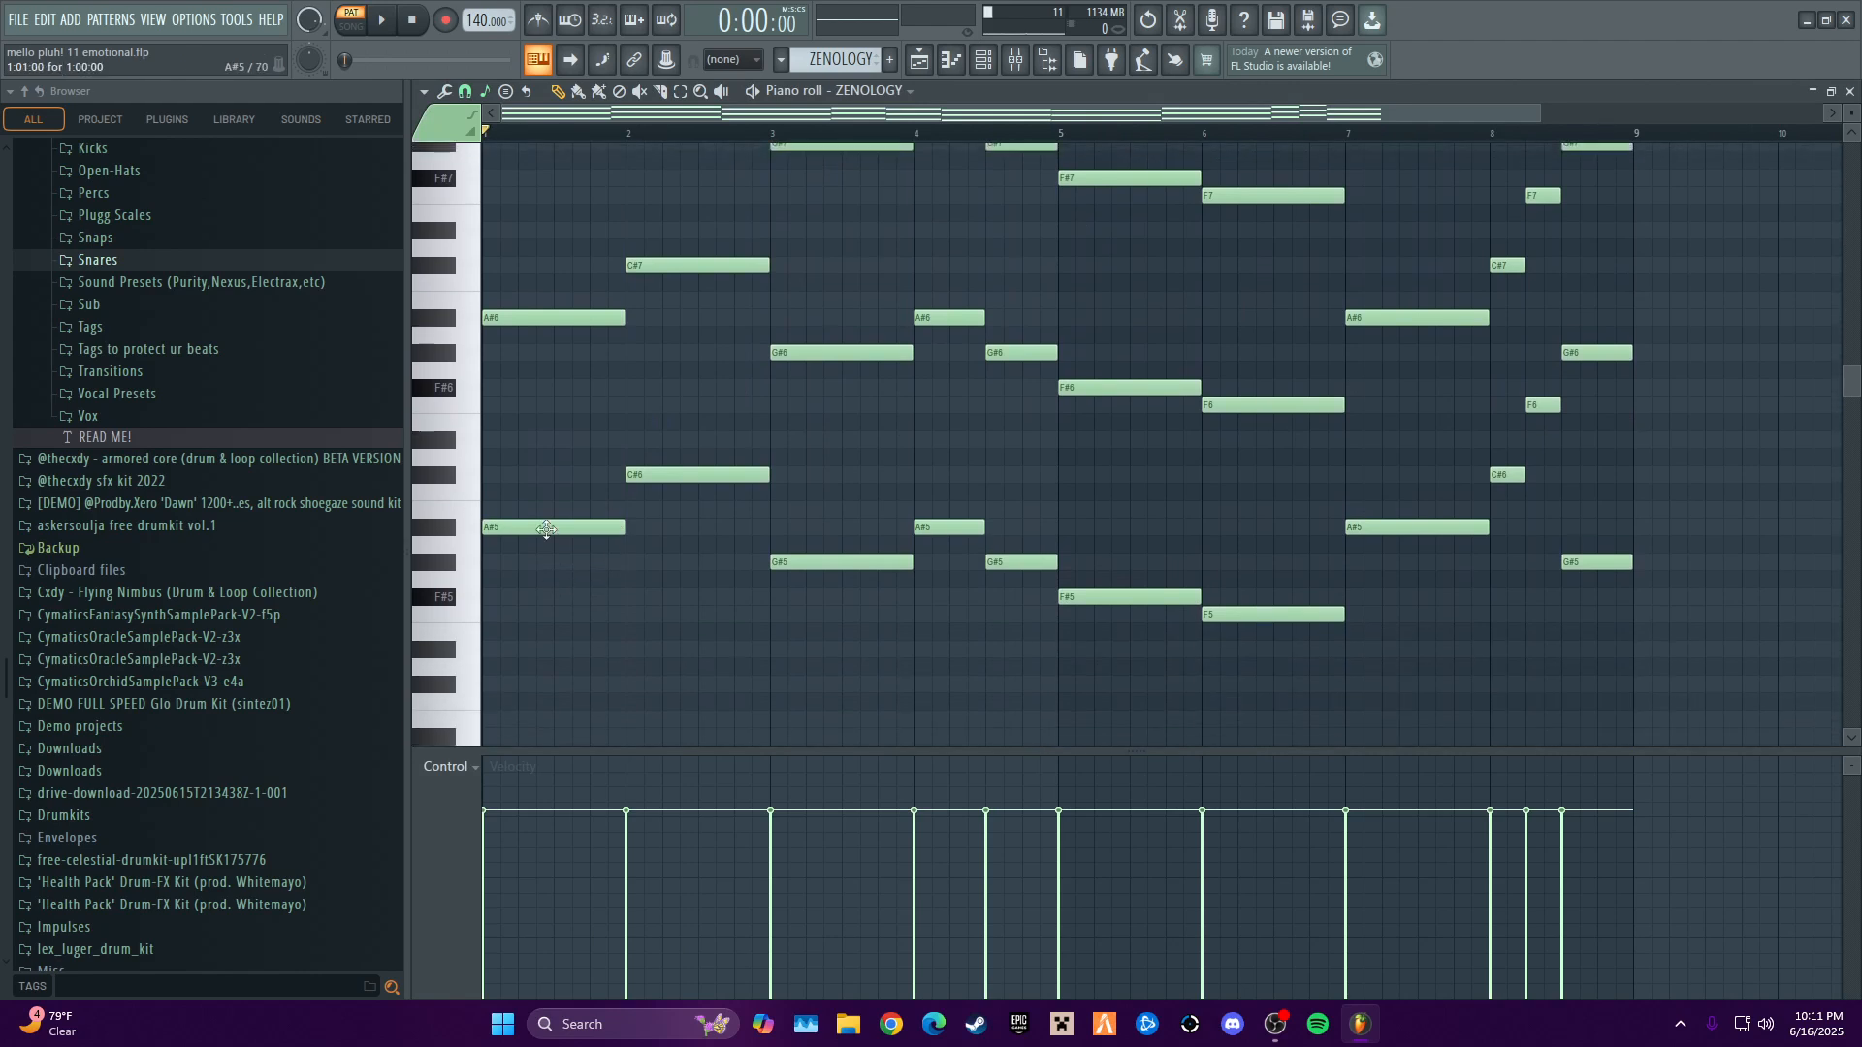
pyautogui.scroll(4, 1400, 507)
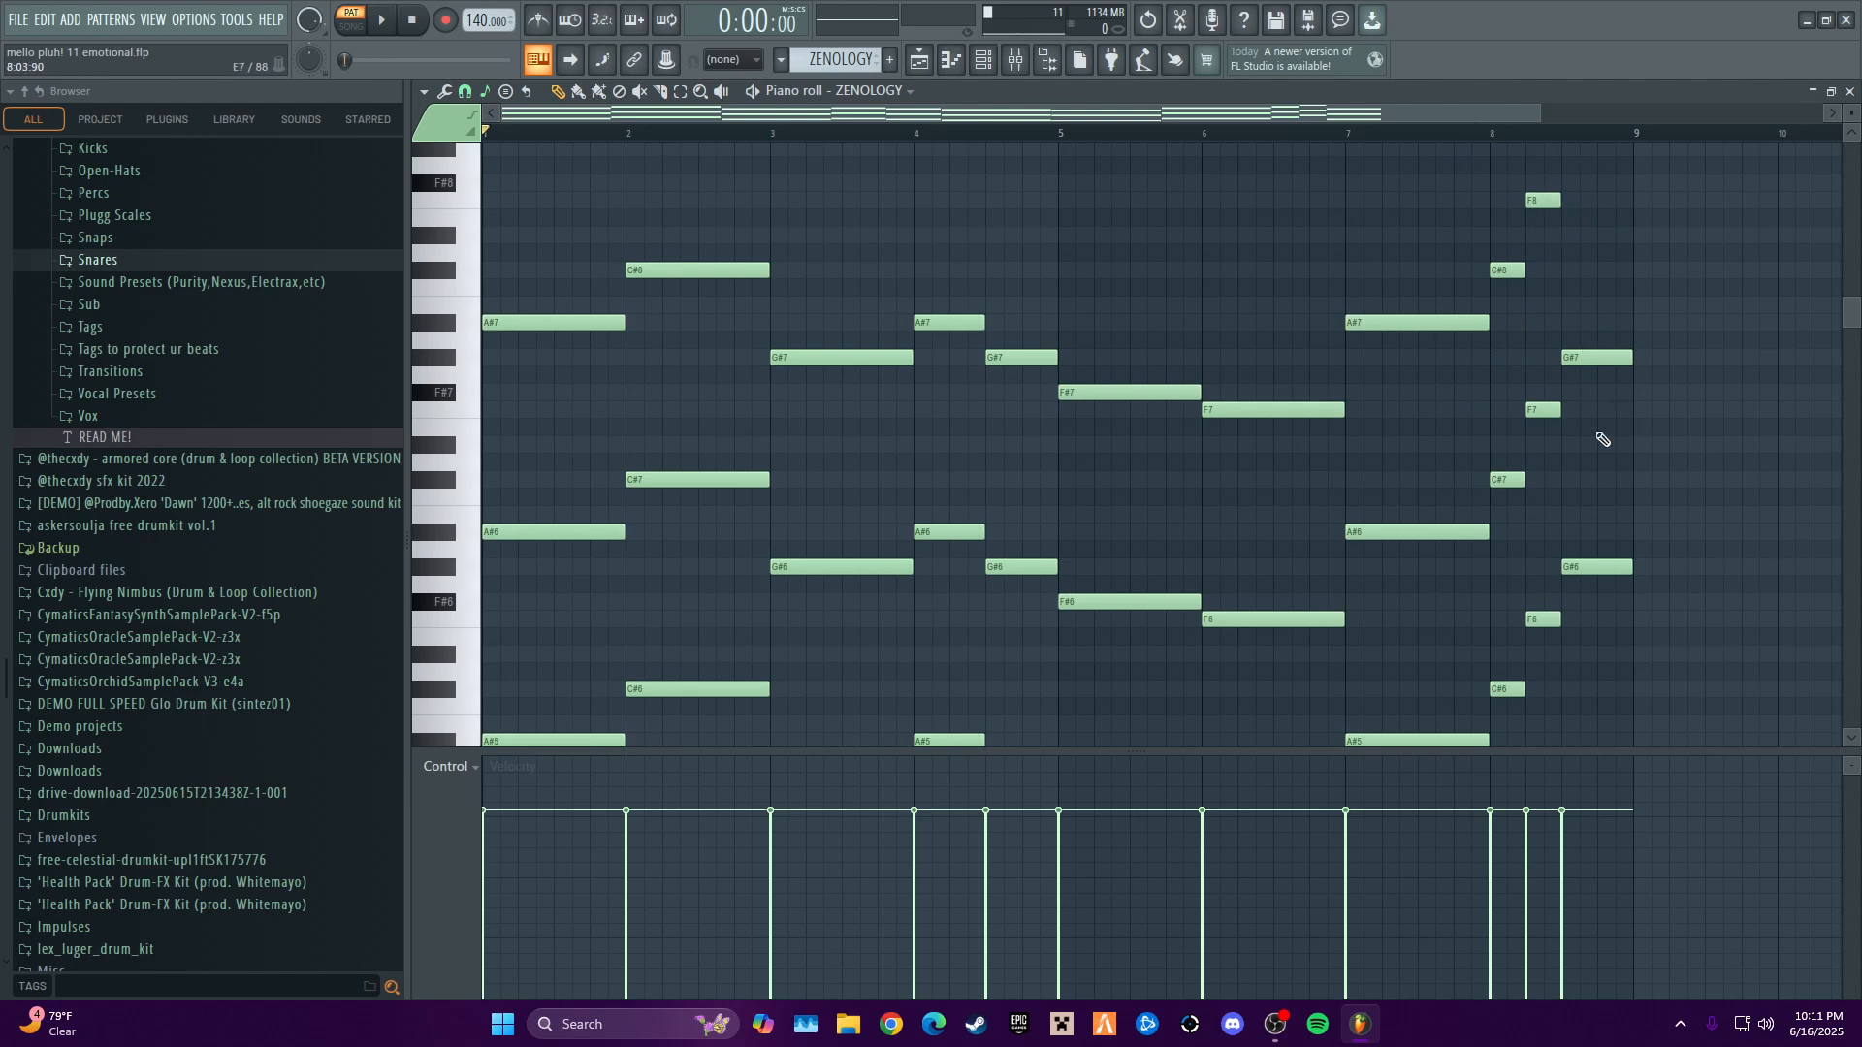
pyautogui.scroll(-3, 1584, 234)
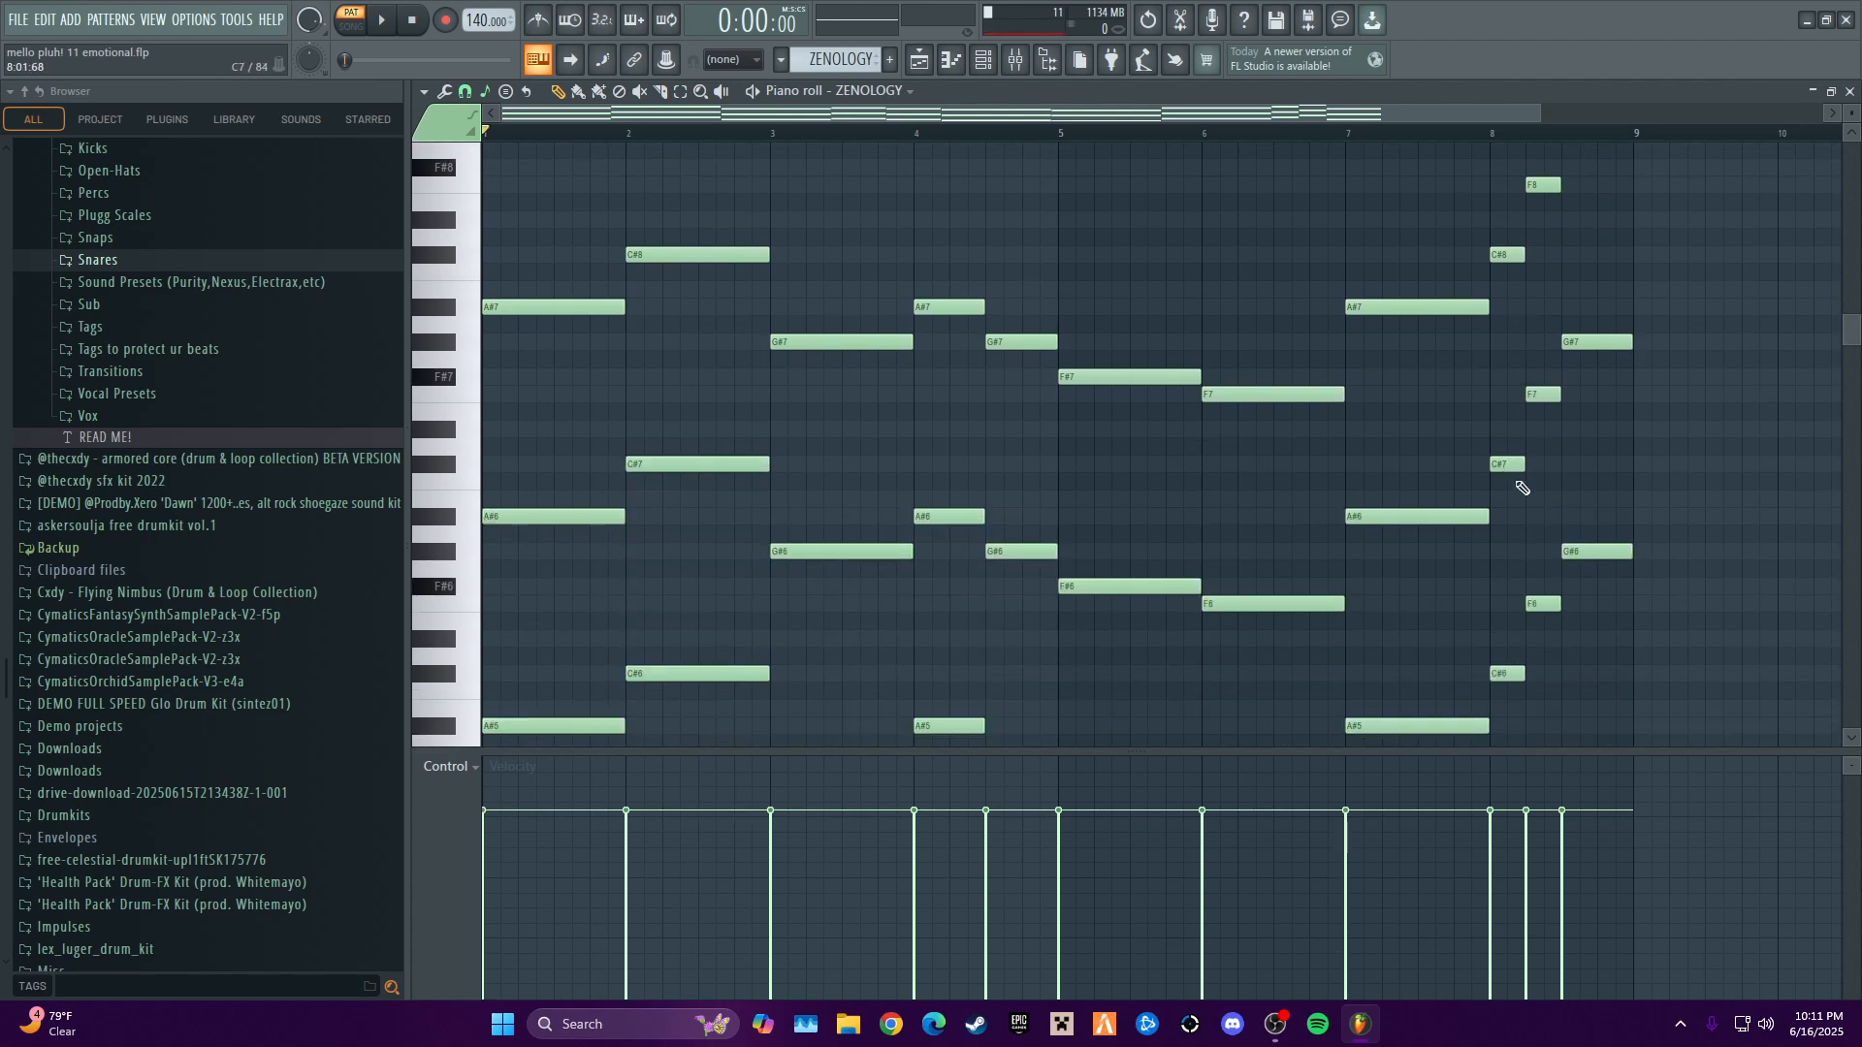
pyautogui.scroll(2, 1570, 530)
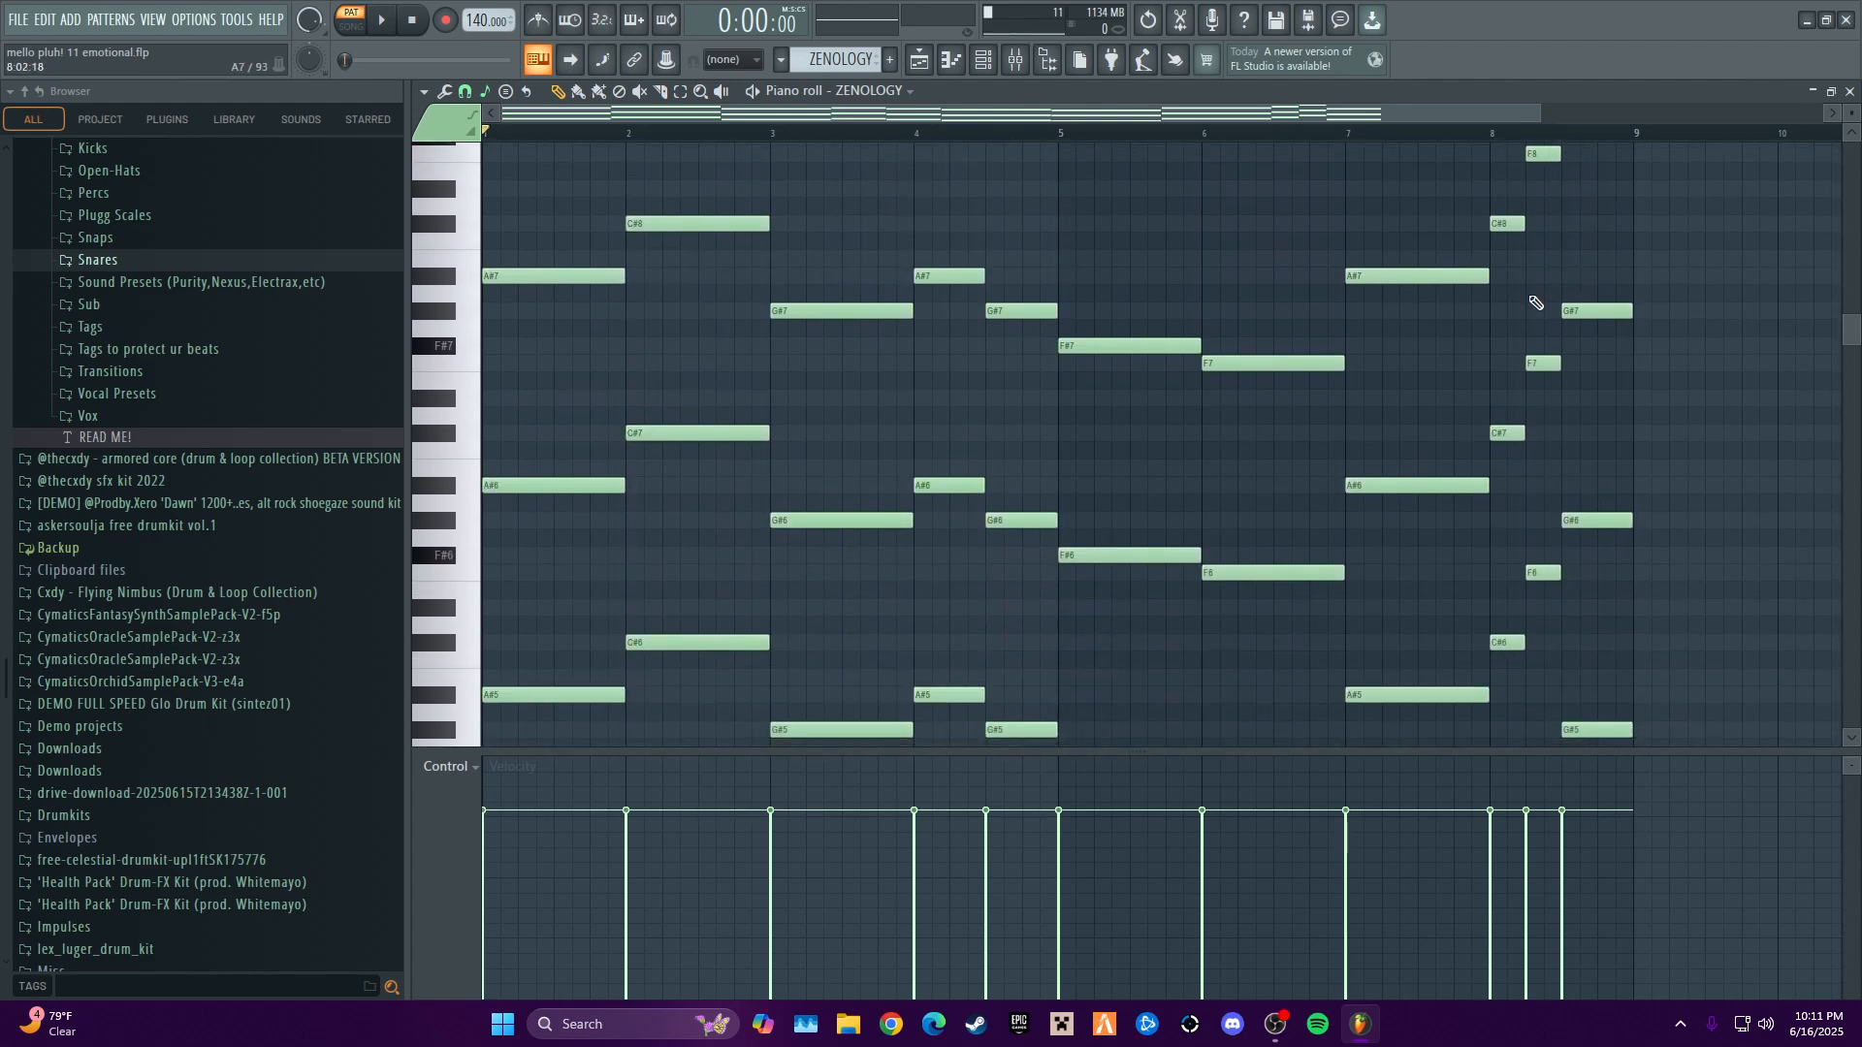
pyautogui.scroll(-3, 1329, 428)
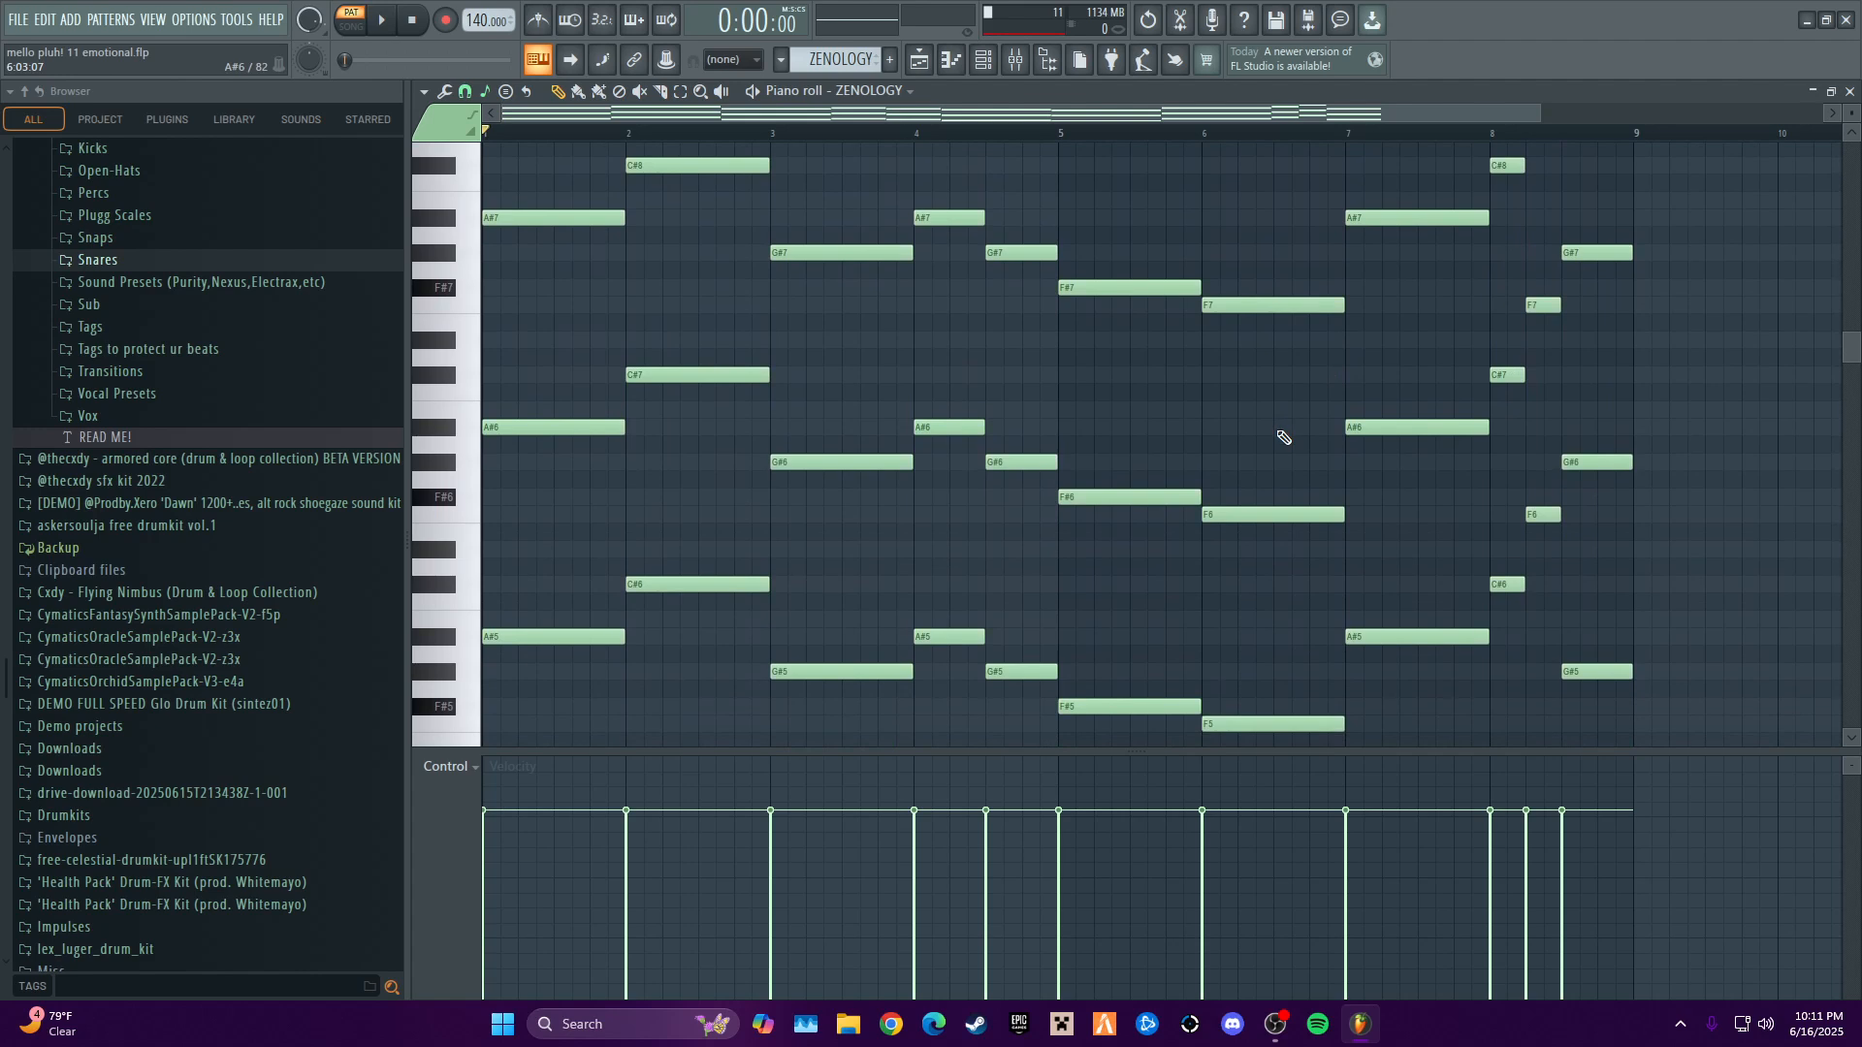
pyautogui.scroll(4, 894, 291)
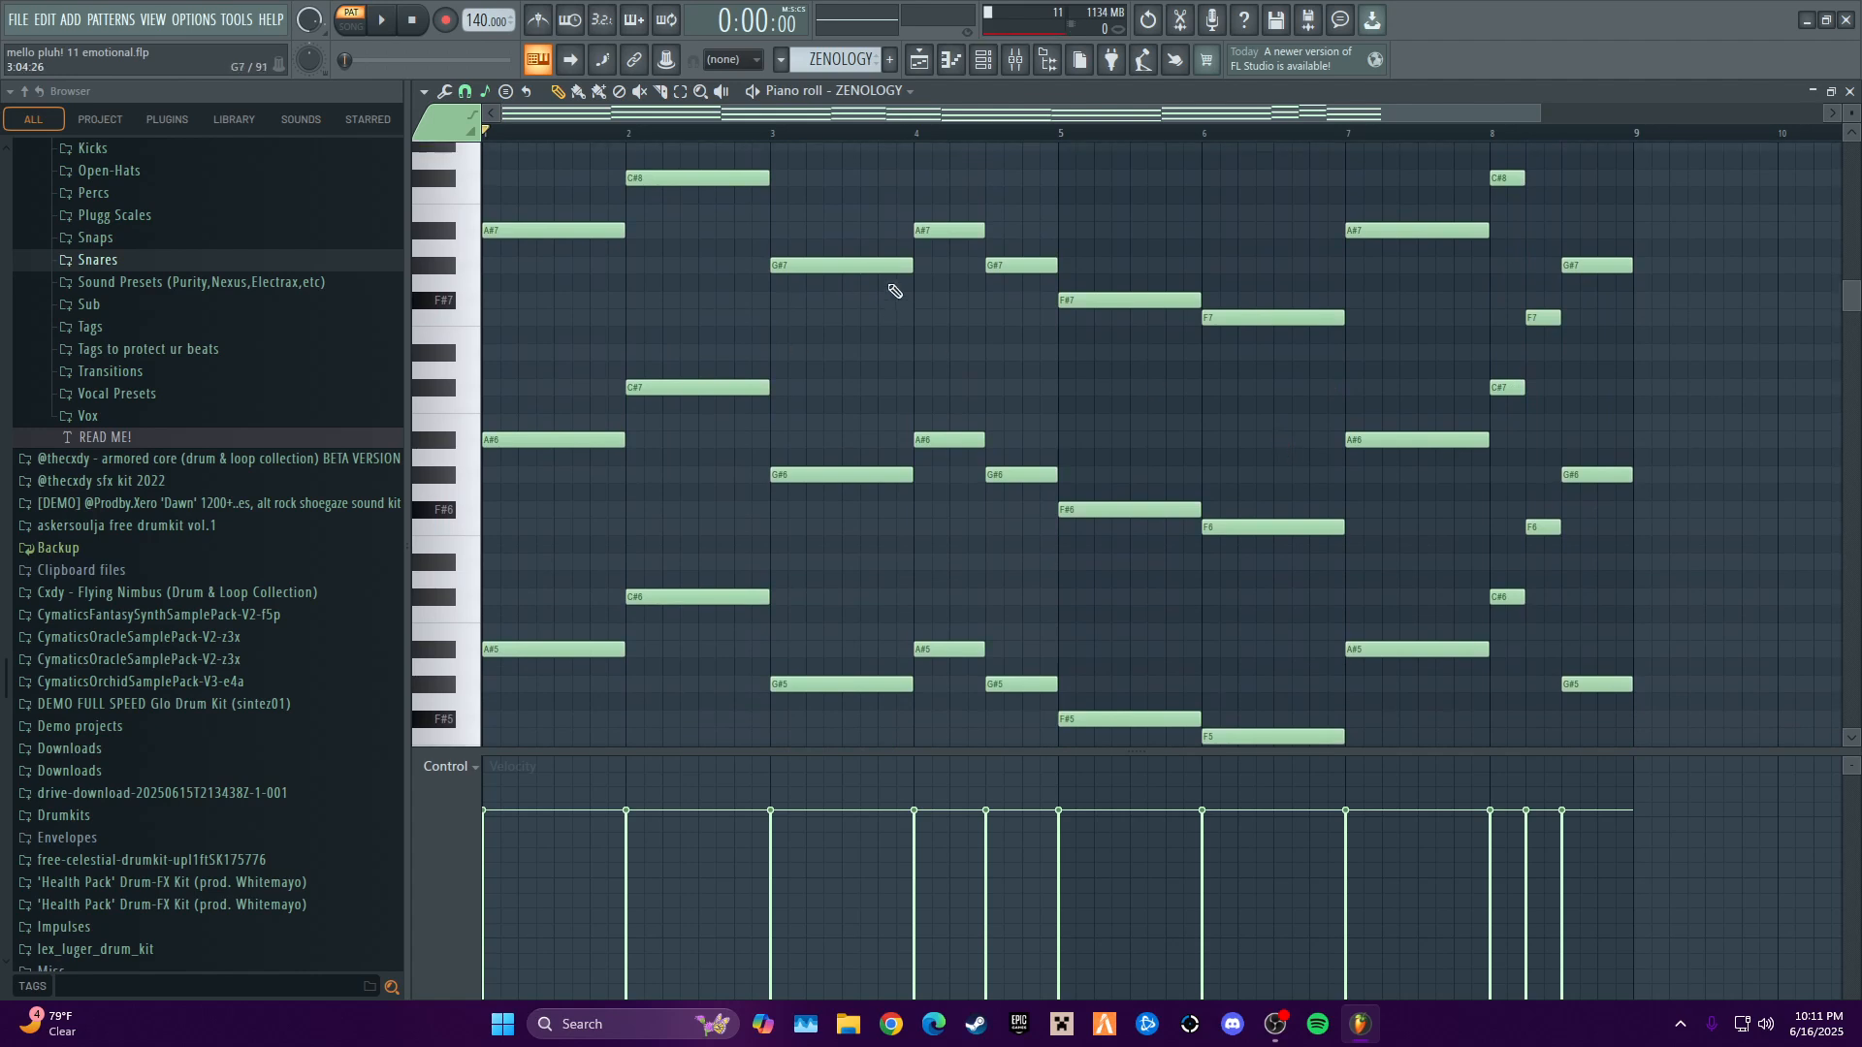
pyautogui.scroll(-3, 703, 355)
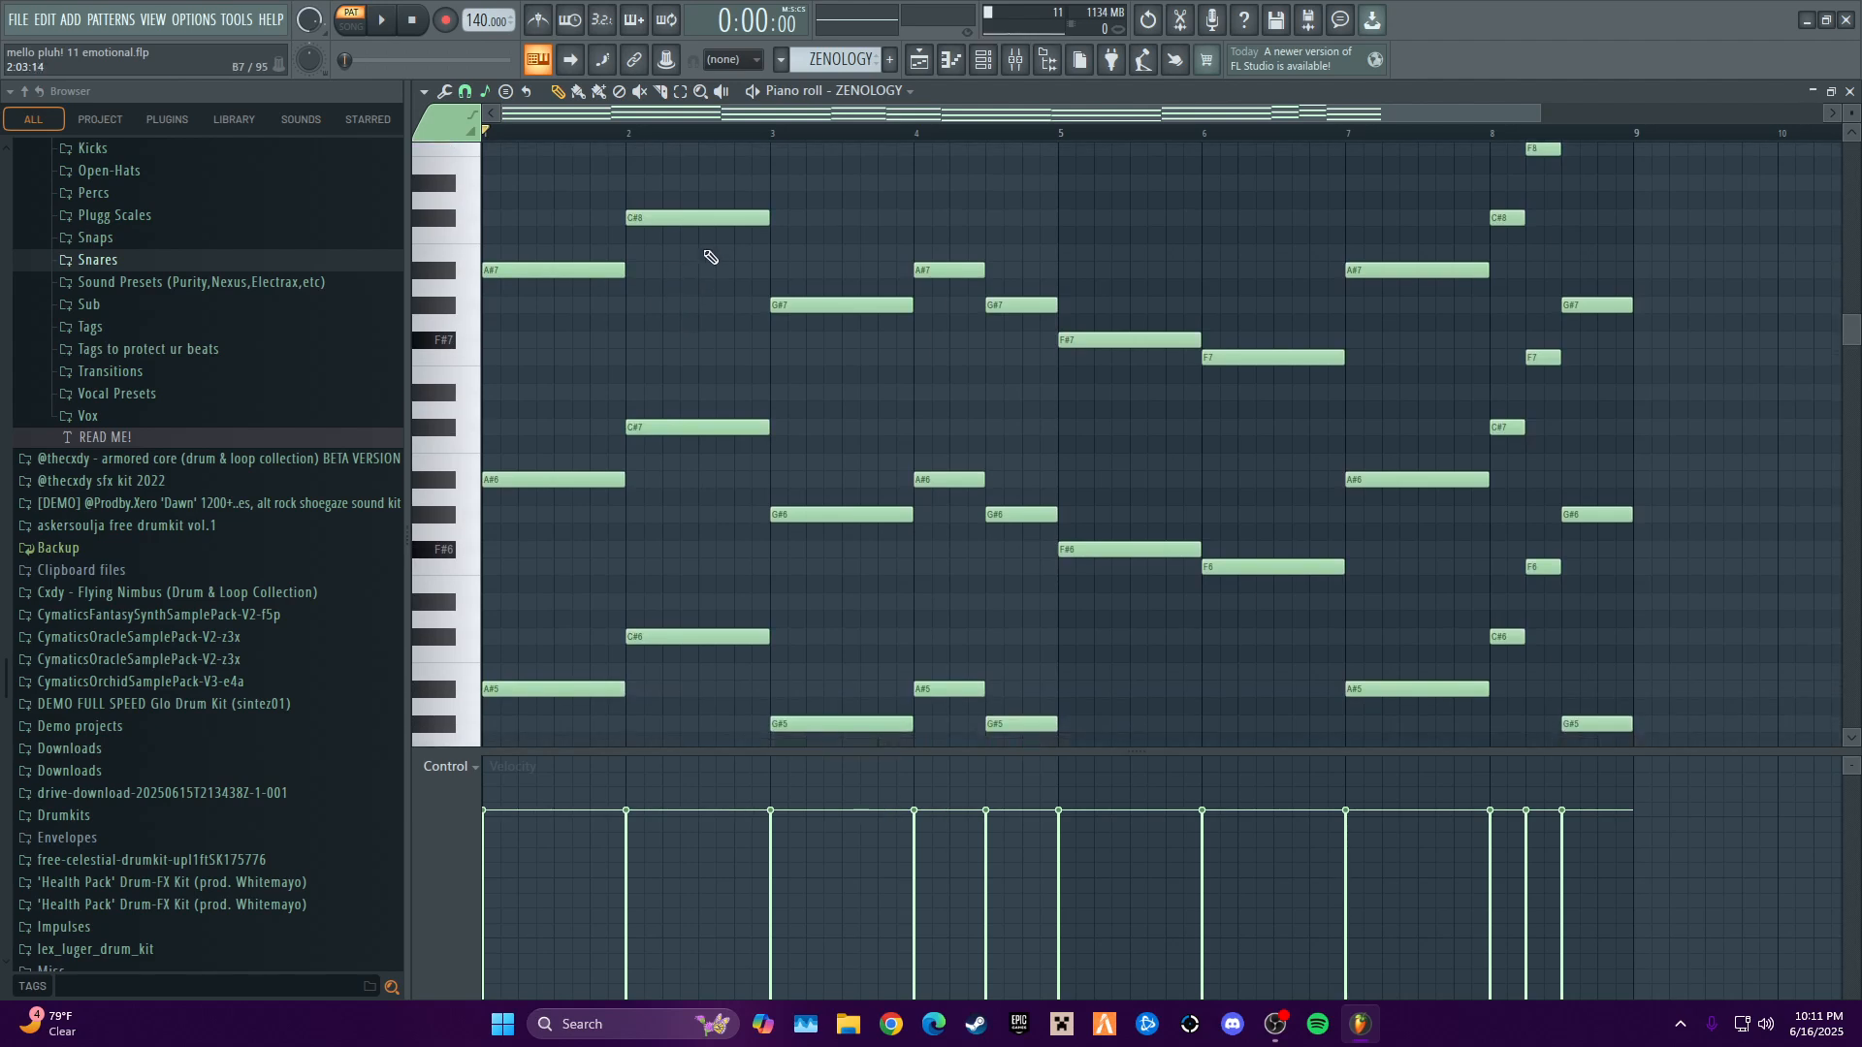
# - Audition the first ZENOLOGY pattern while viewing its stacked notes, and close the piano roll
pyautogui.press('space')
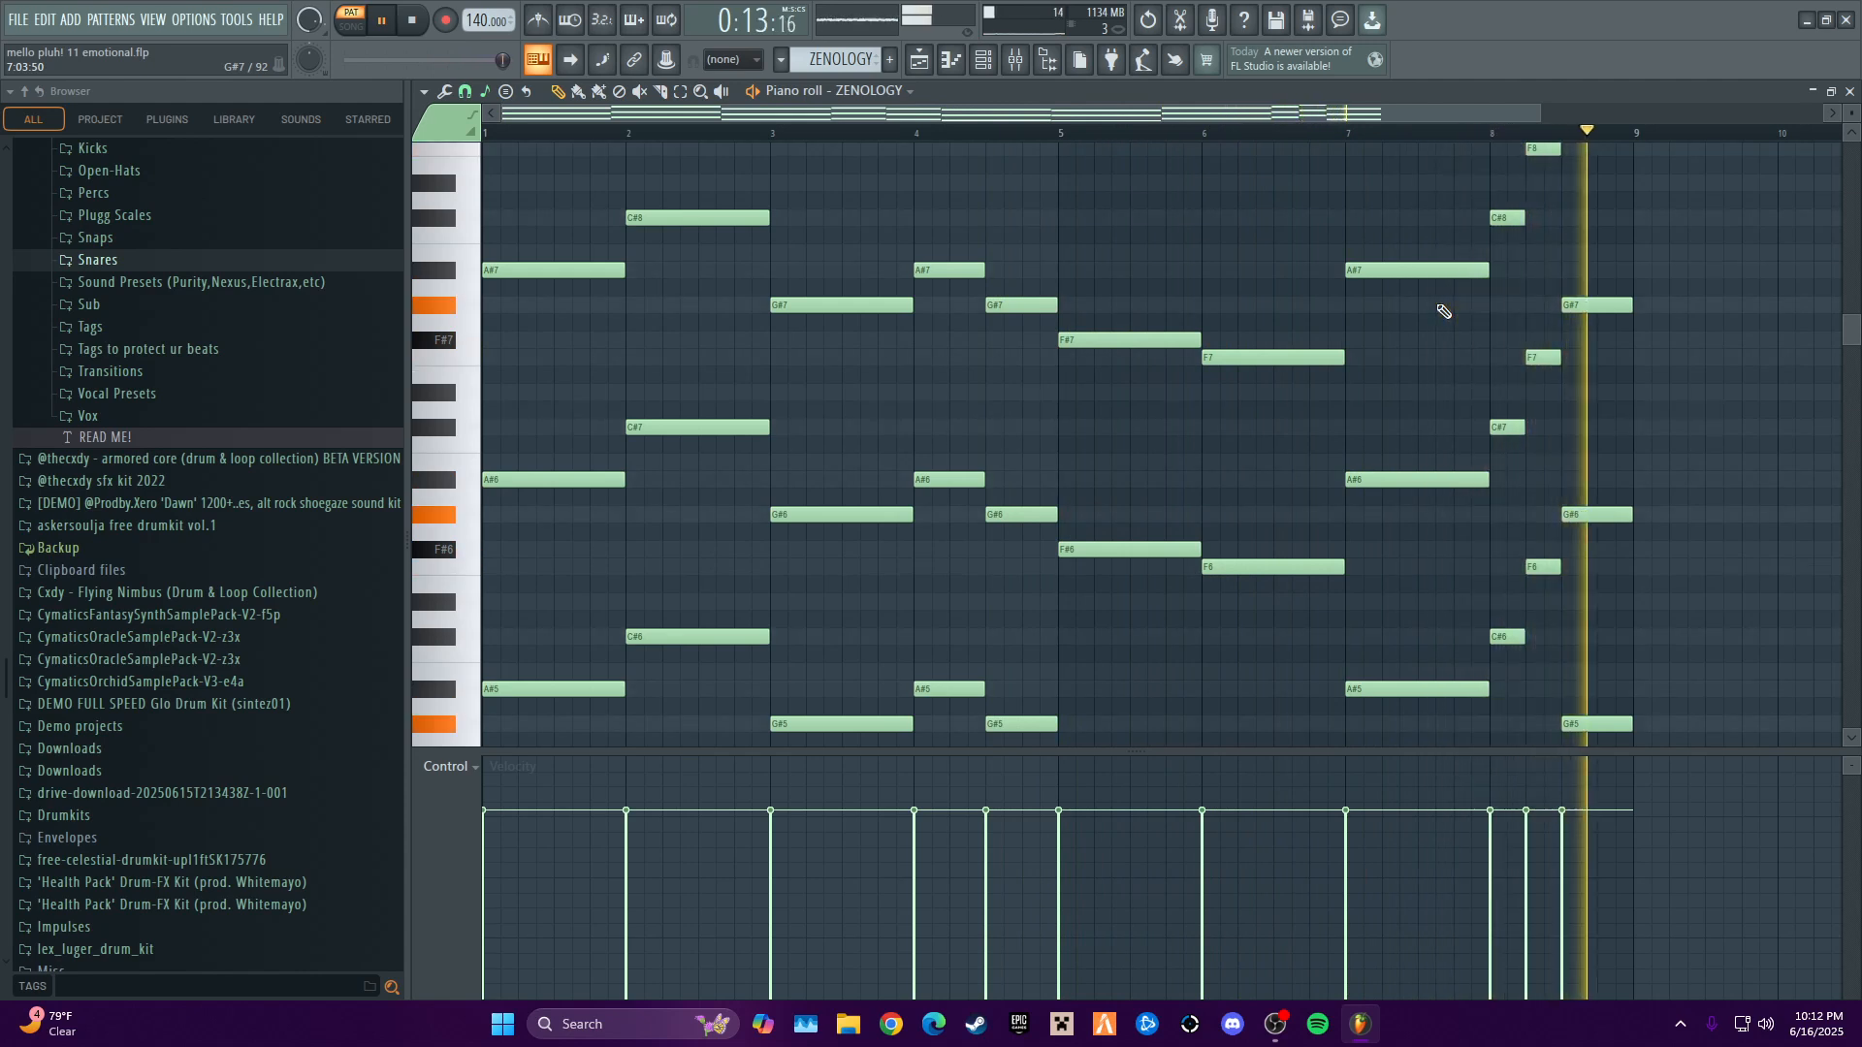
pyautogui.press('space')
pyautogui.scroll(3, 1697, 329)
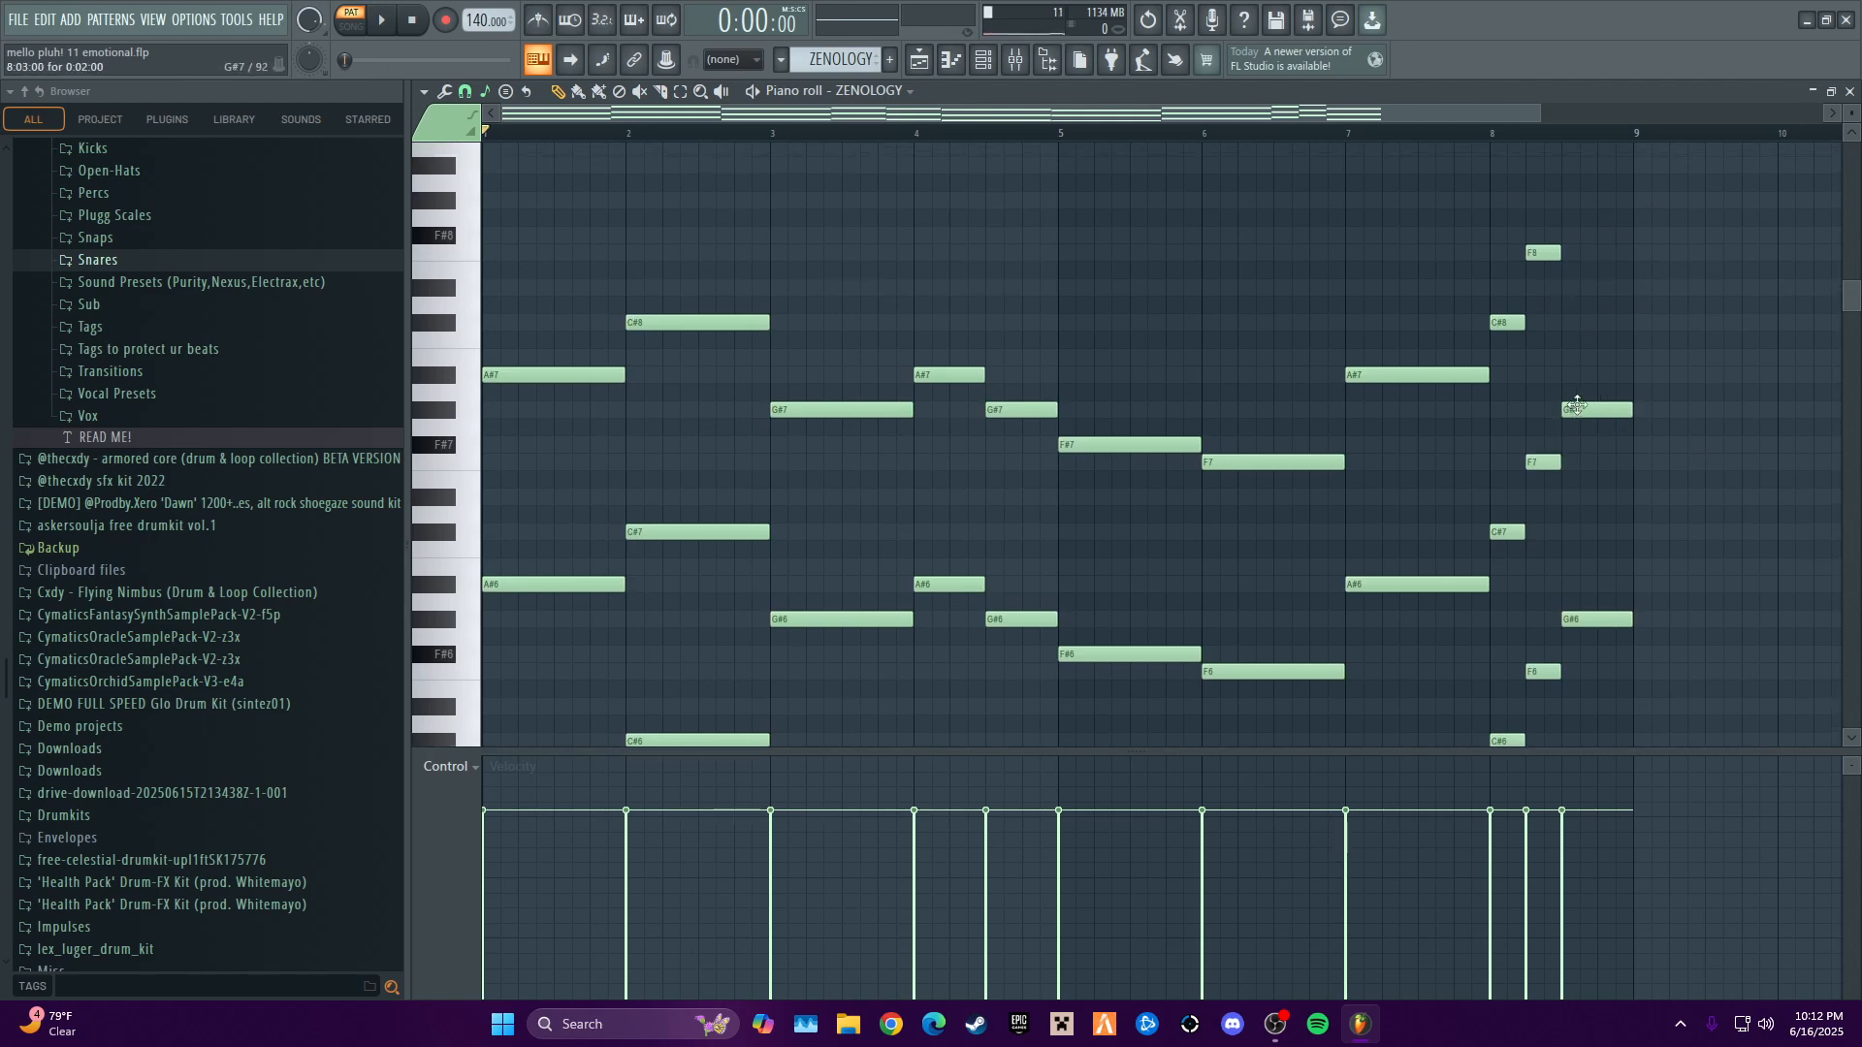
pyautogui.scroll(-3, 1176, 312)
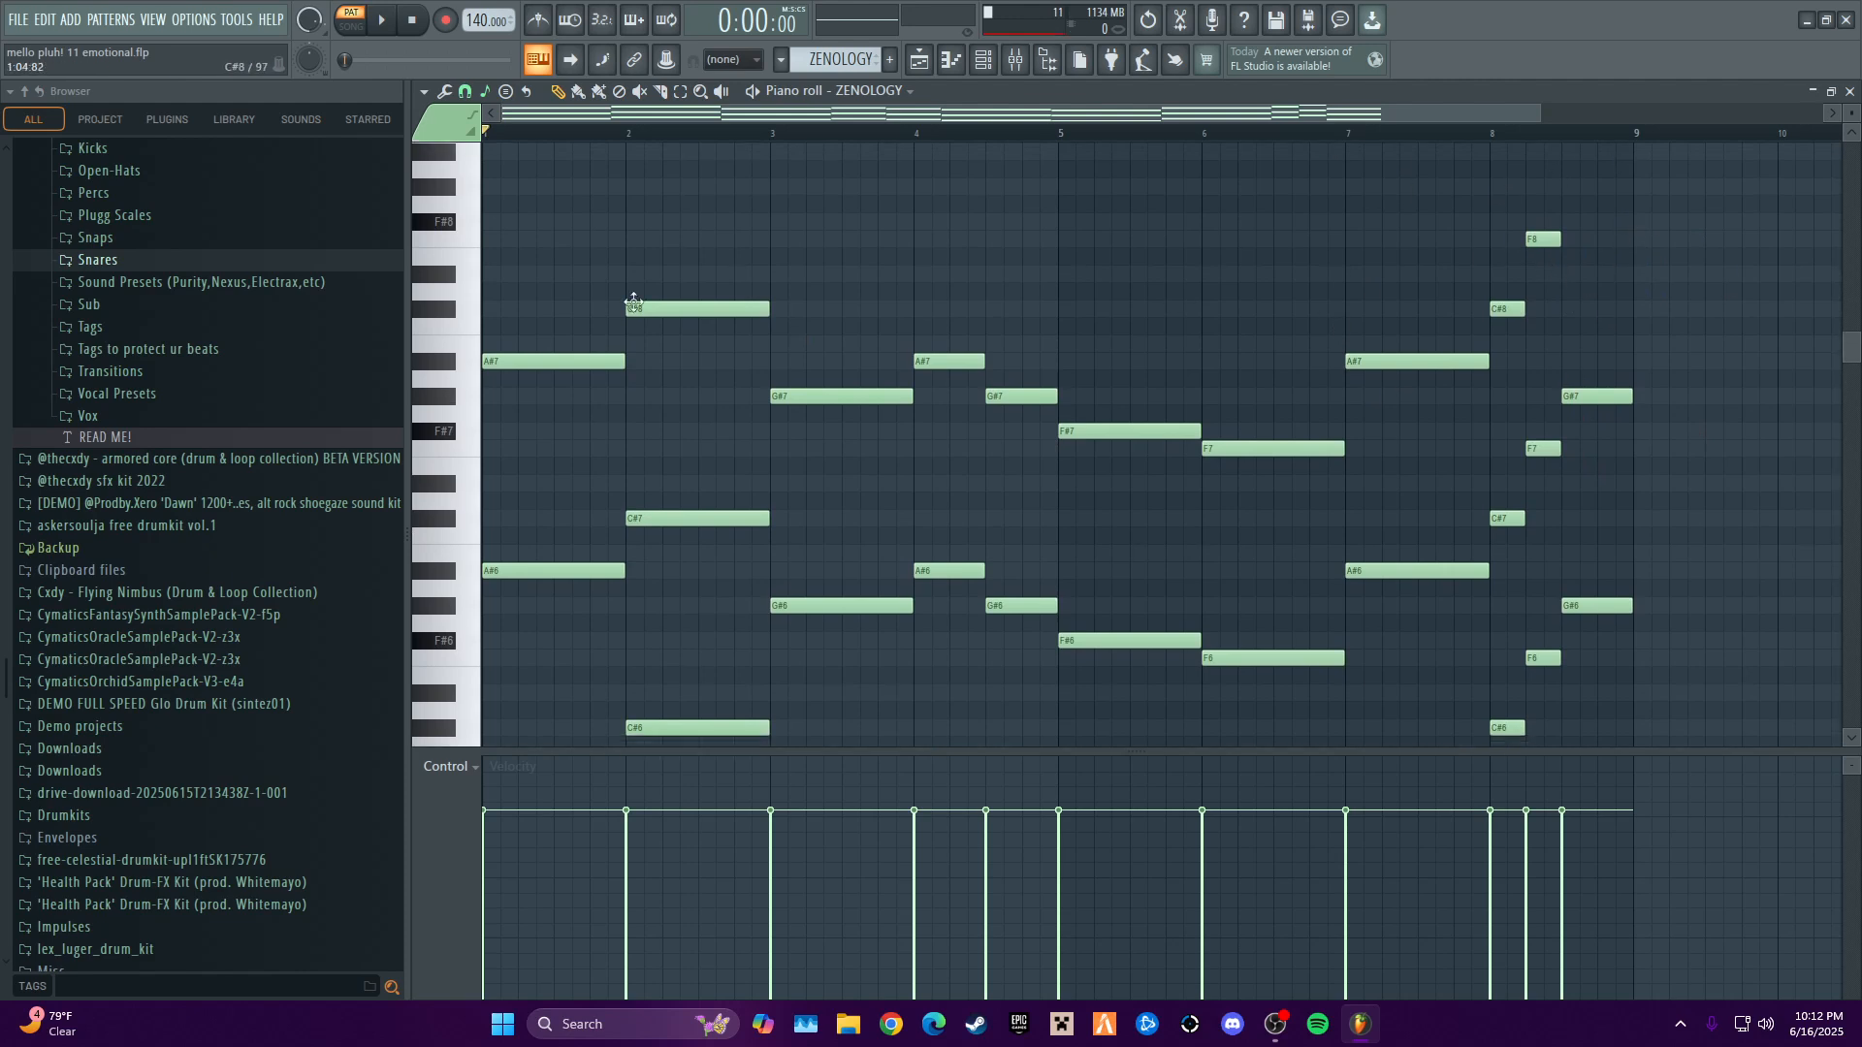
pyautogui.click(1849, 89)
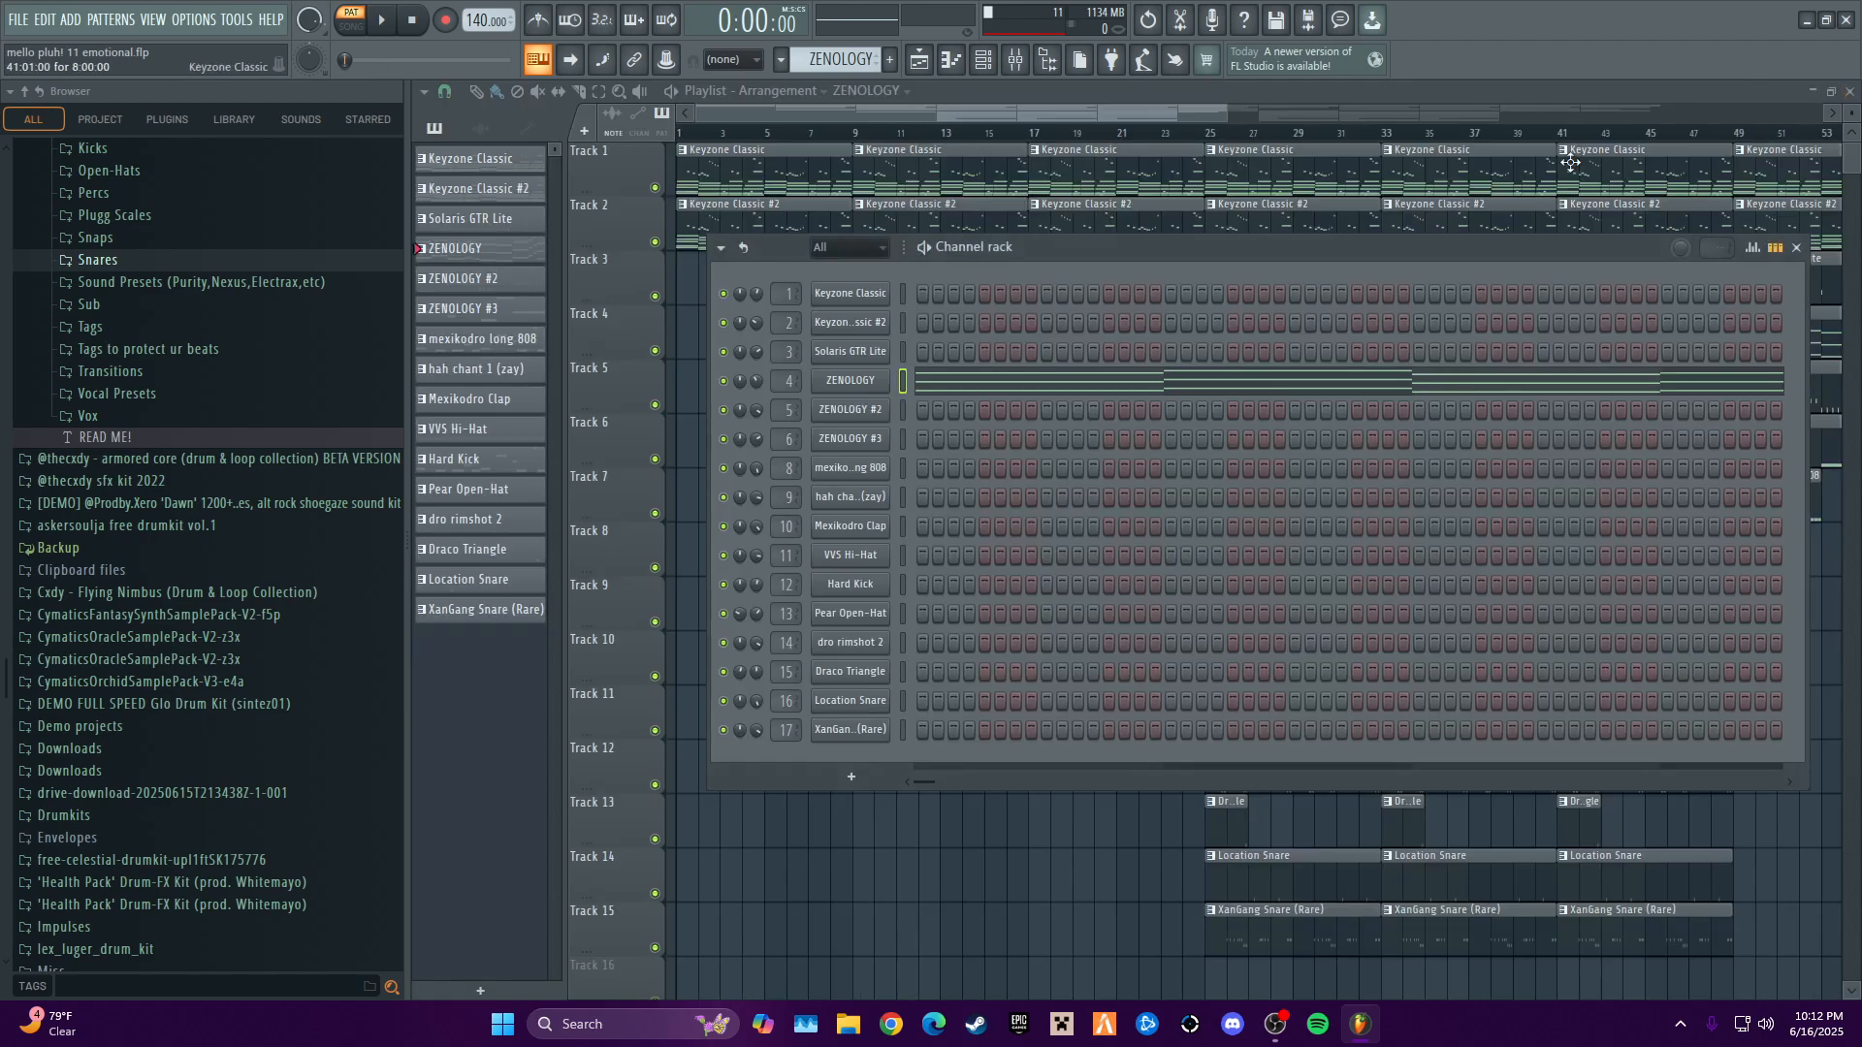
# - Select the ZENOLOGY #2 pattern, view the preset loaded in its instrument, and close the plugin
pyautogui.scroll(-1, 840, 59)
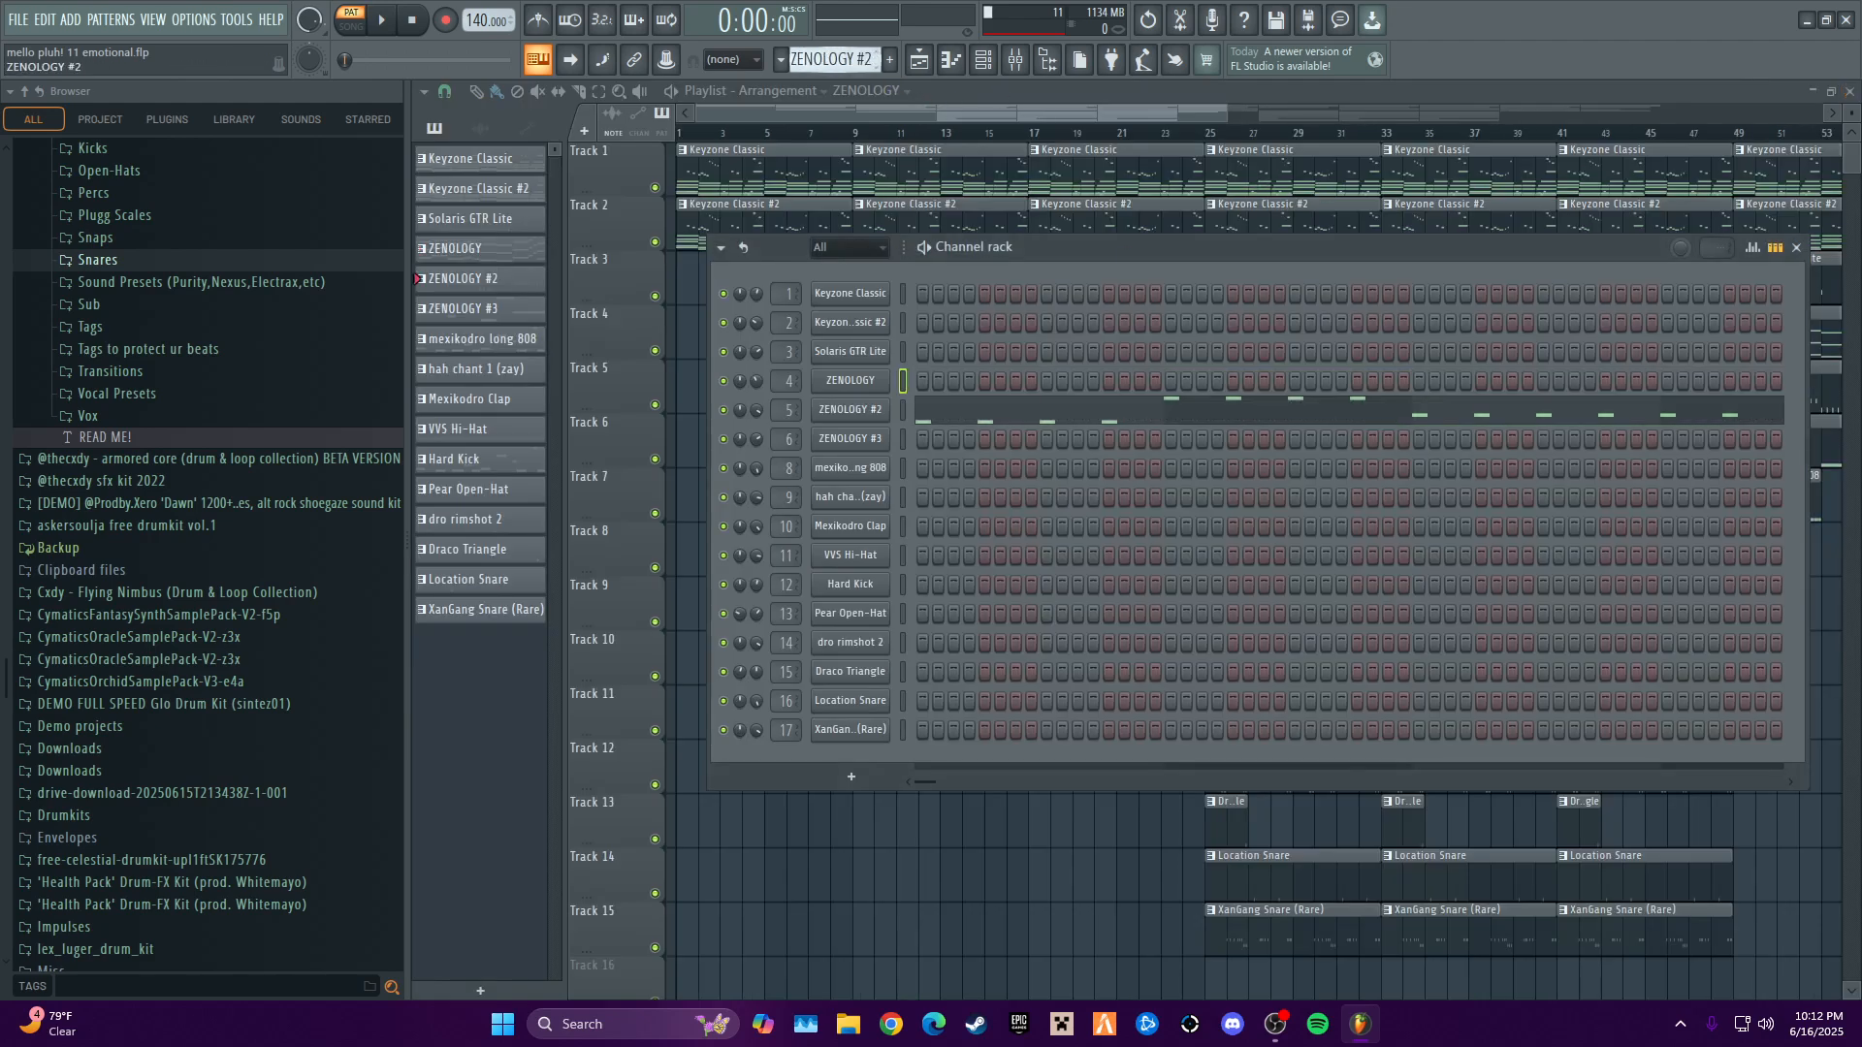
pyautogui.click(850, 409)
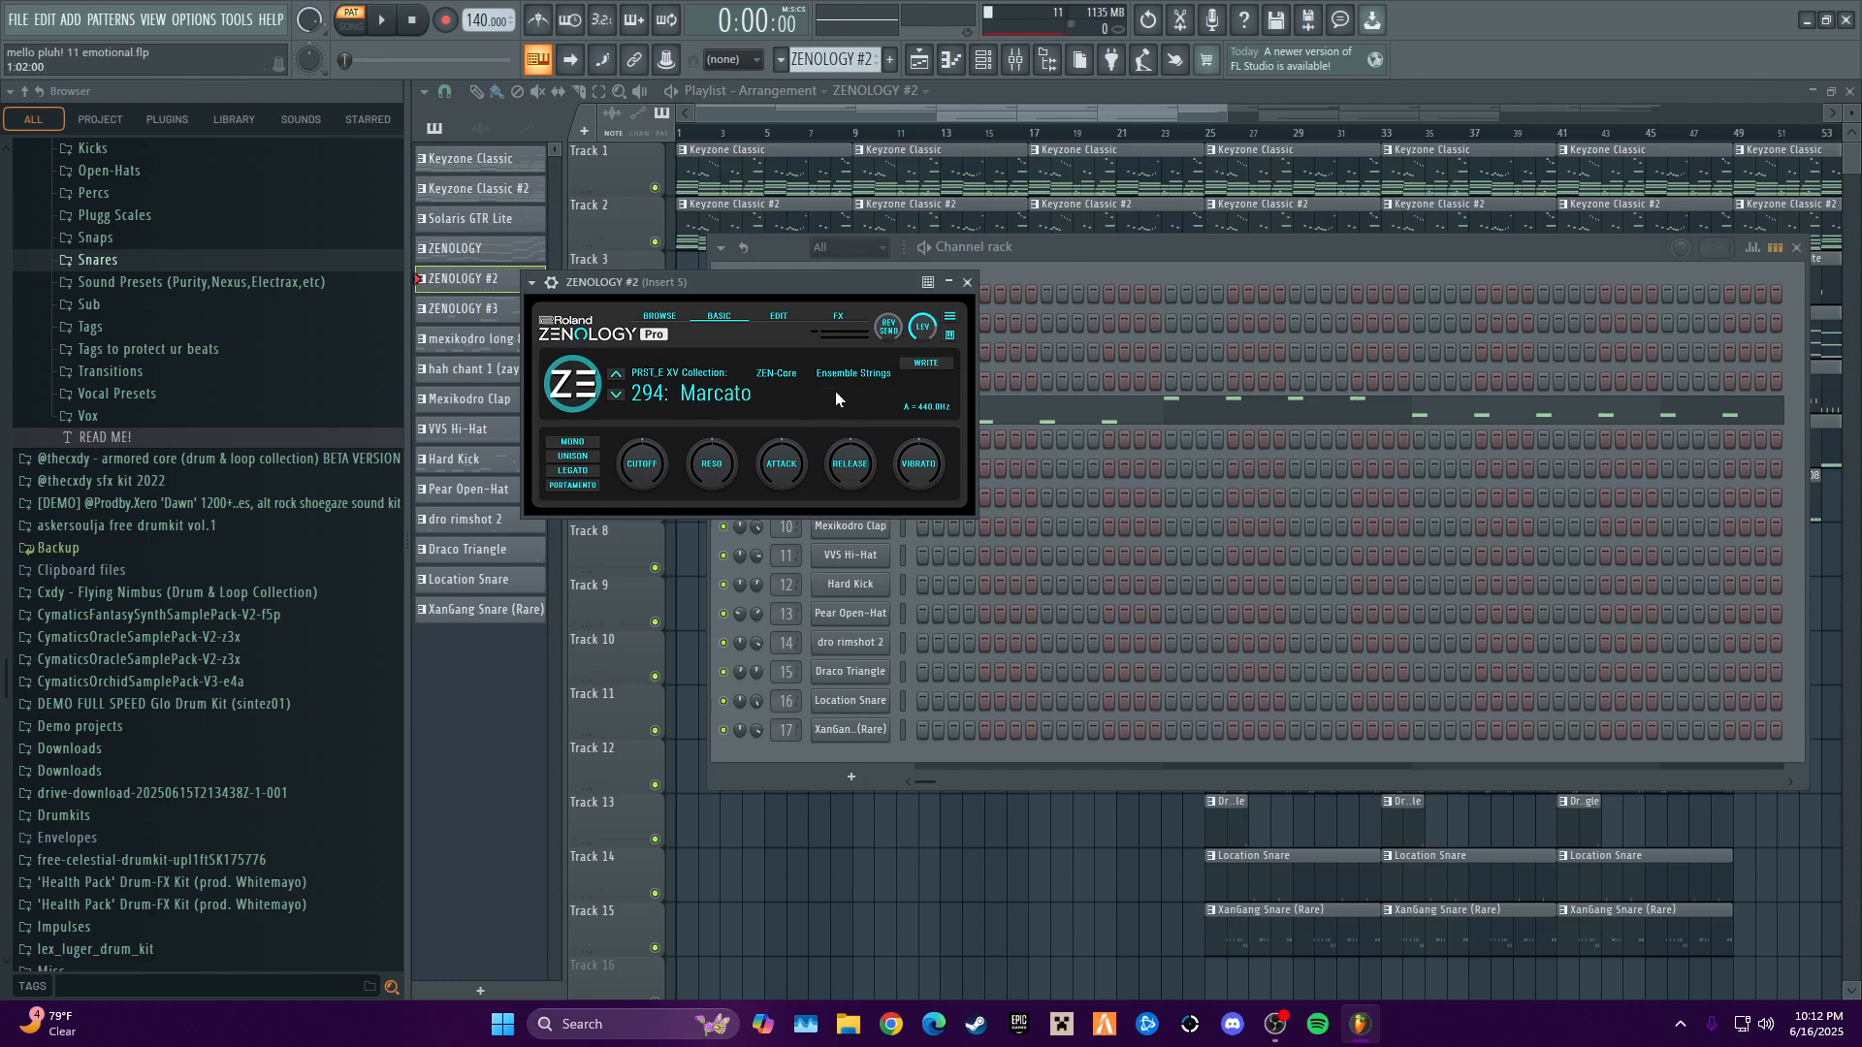
pyautogui.click(967, 284)
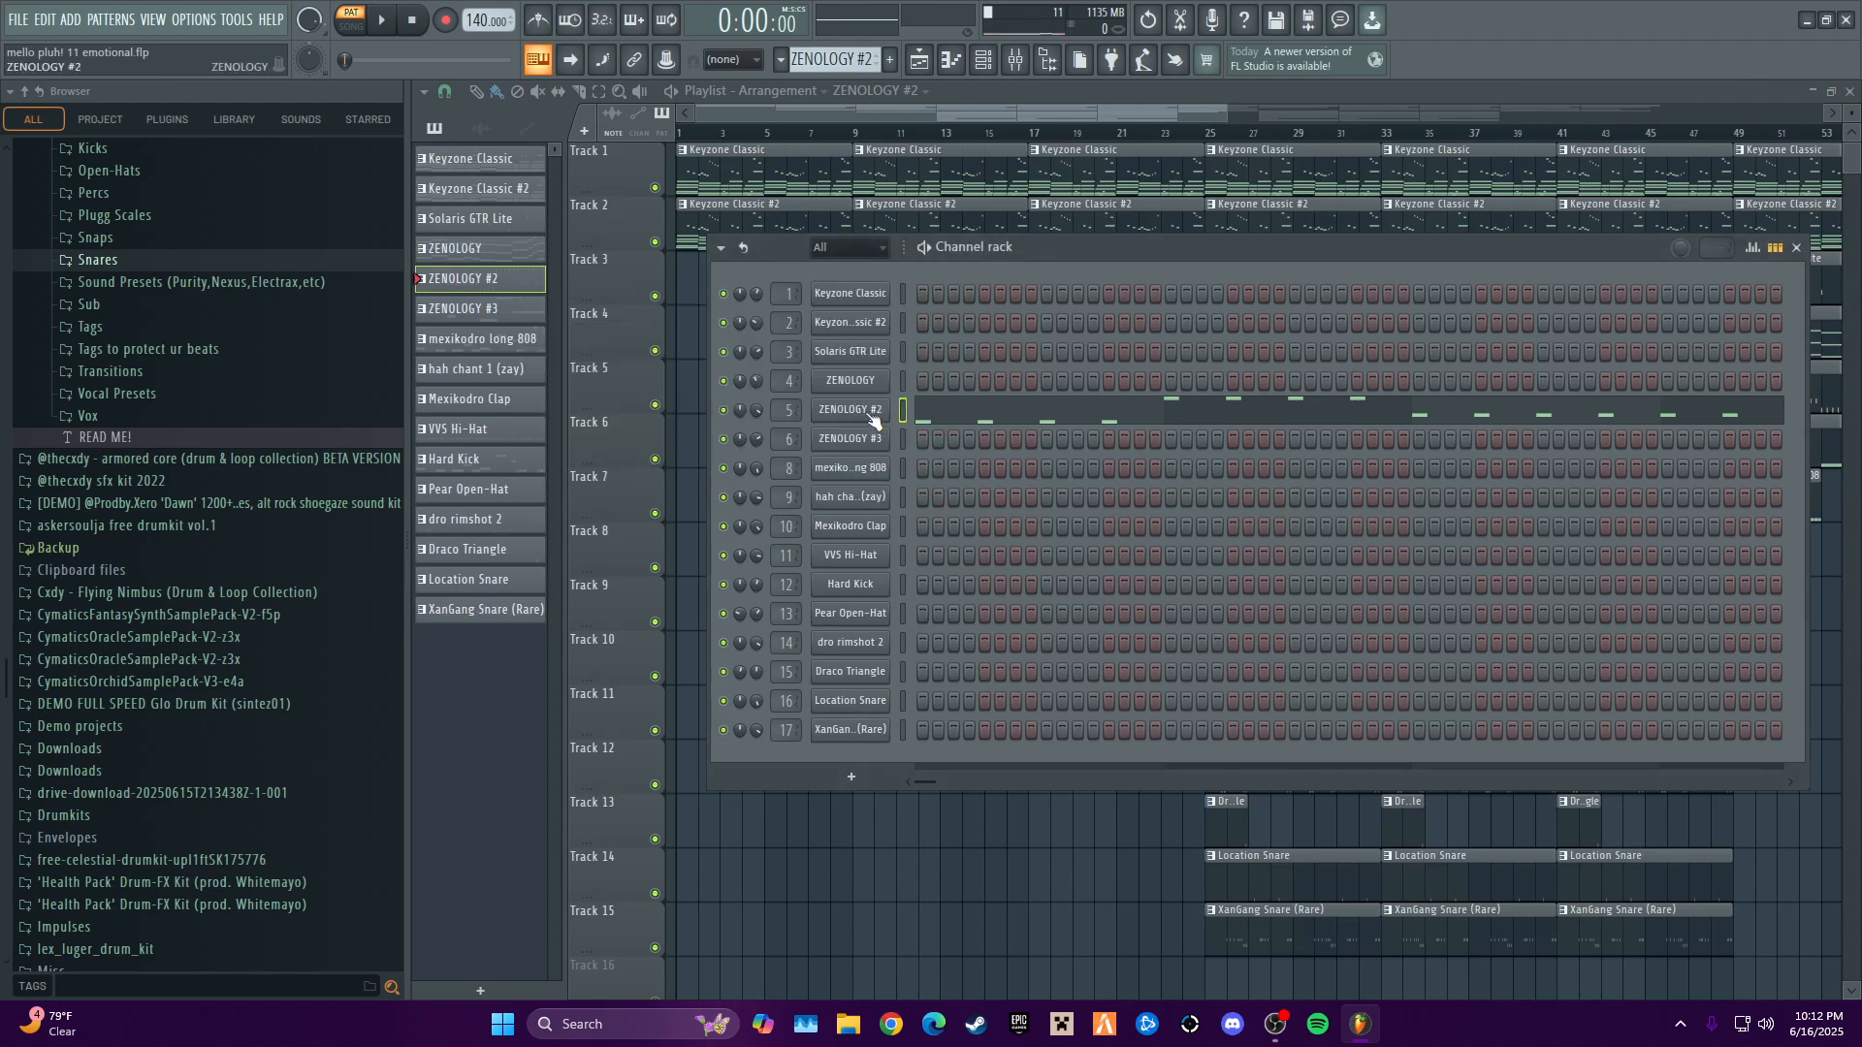
# - Audition the ZENOLOGY #2 pattern with its channel's notes open in the piano roll, and close the editor
pyautogui.rightClick(832, 412)
pyautogui.click(898, 405)
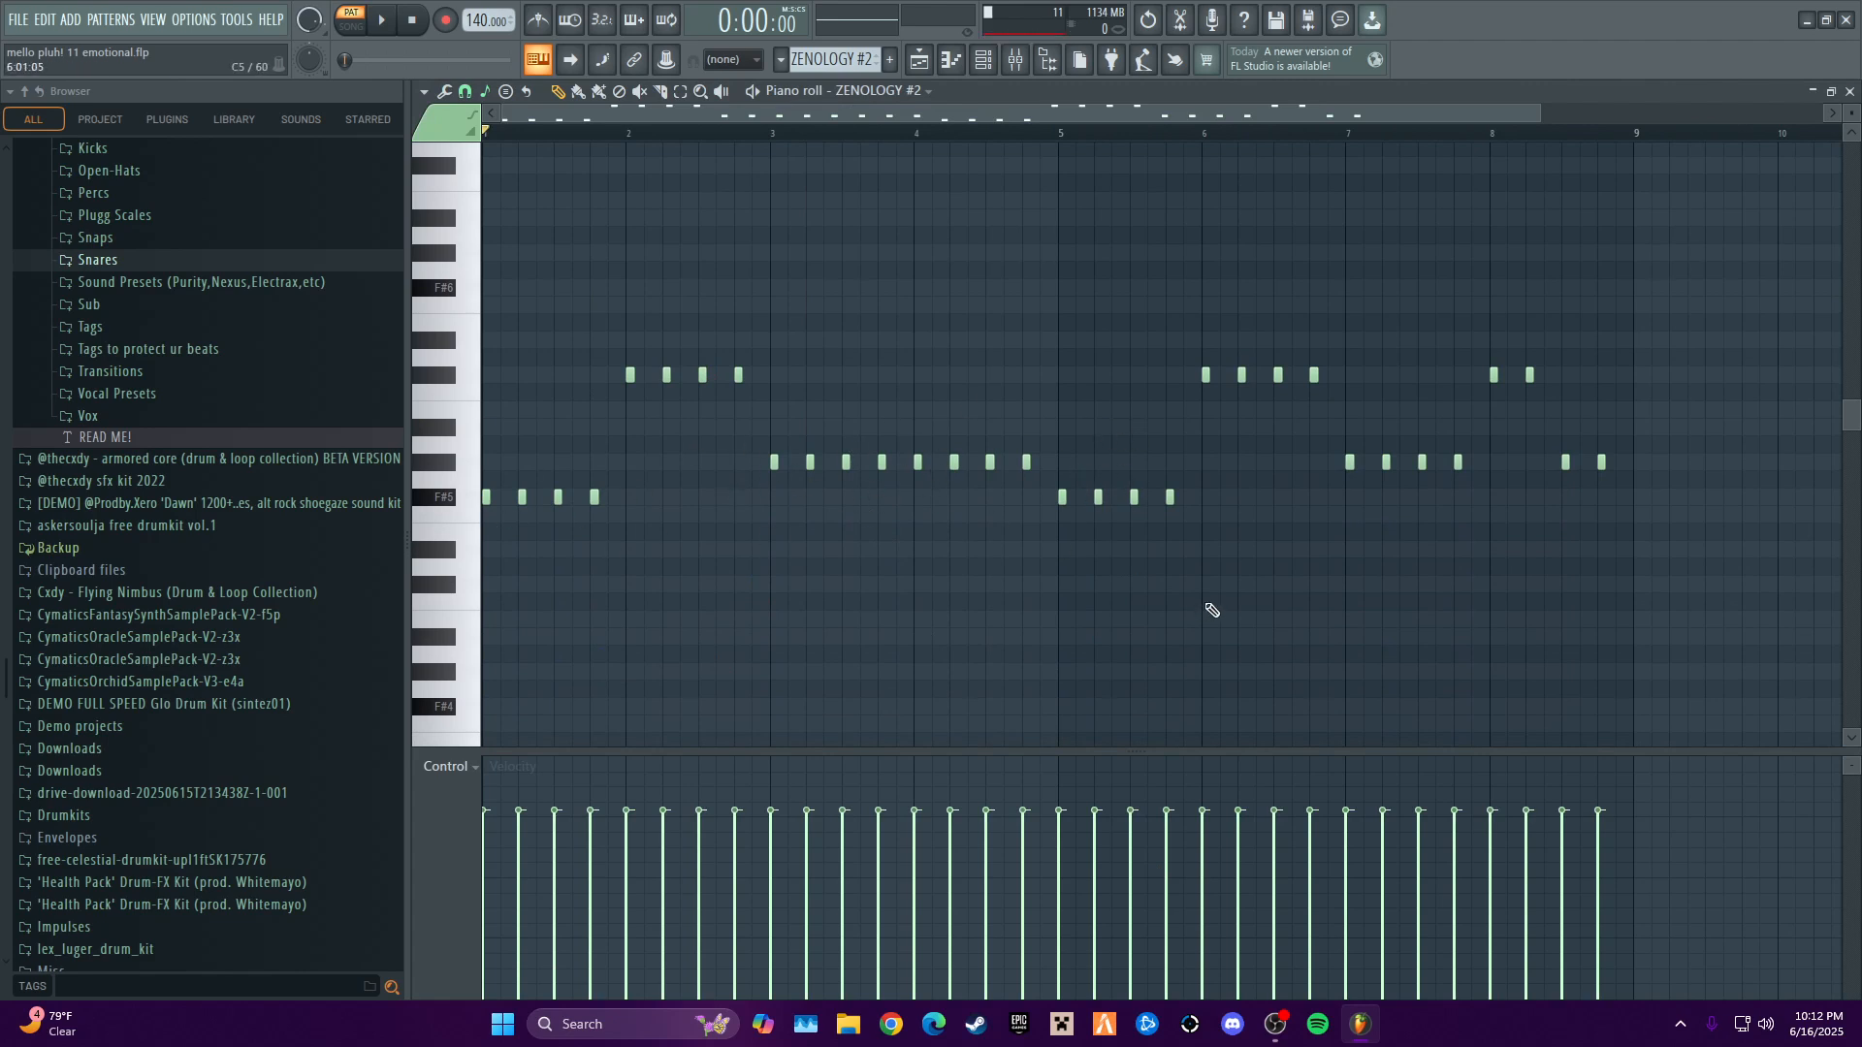
pyautogui.press('space')
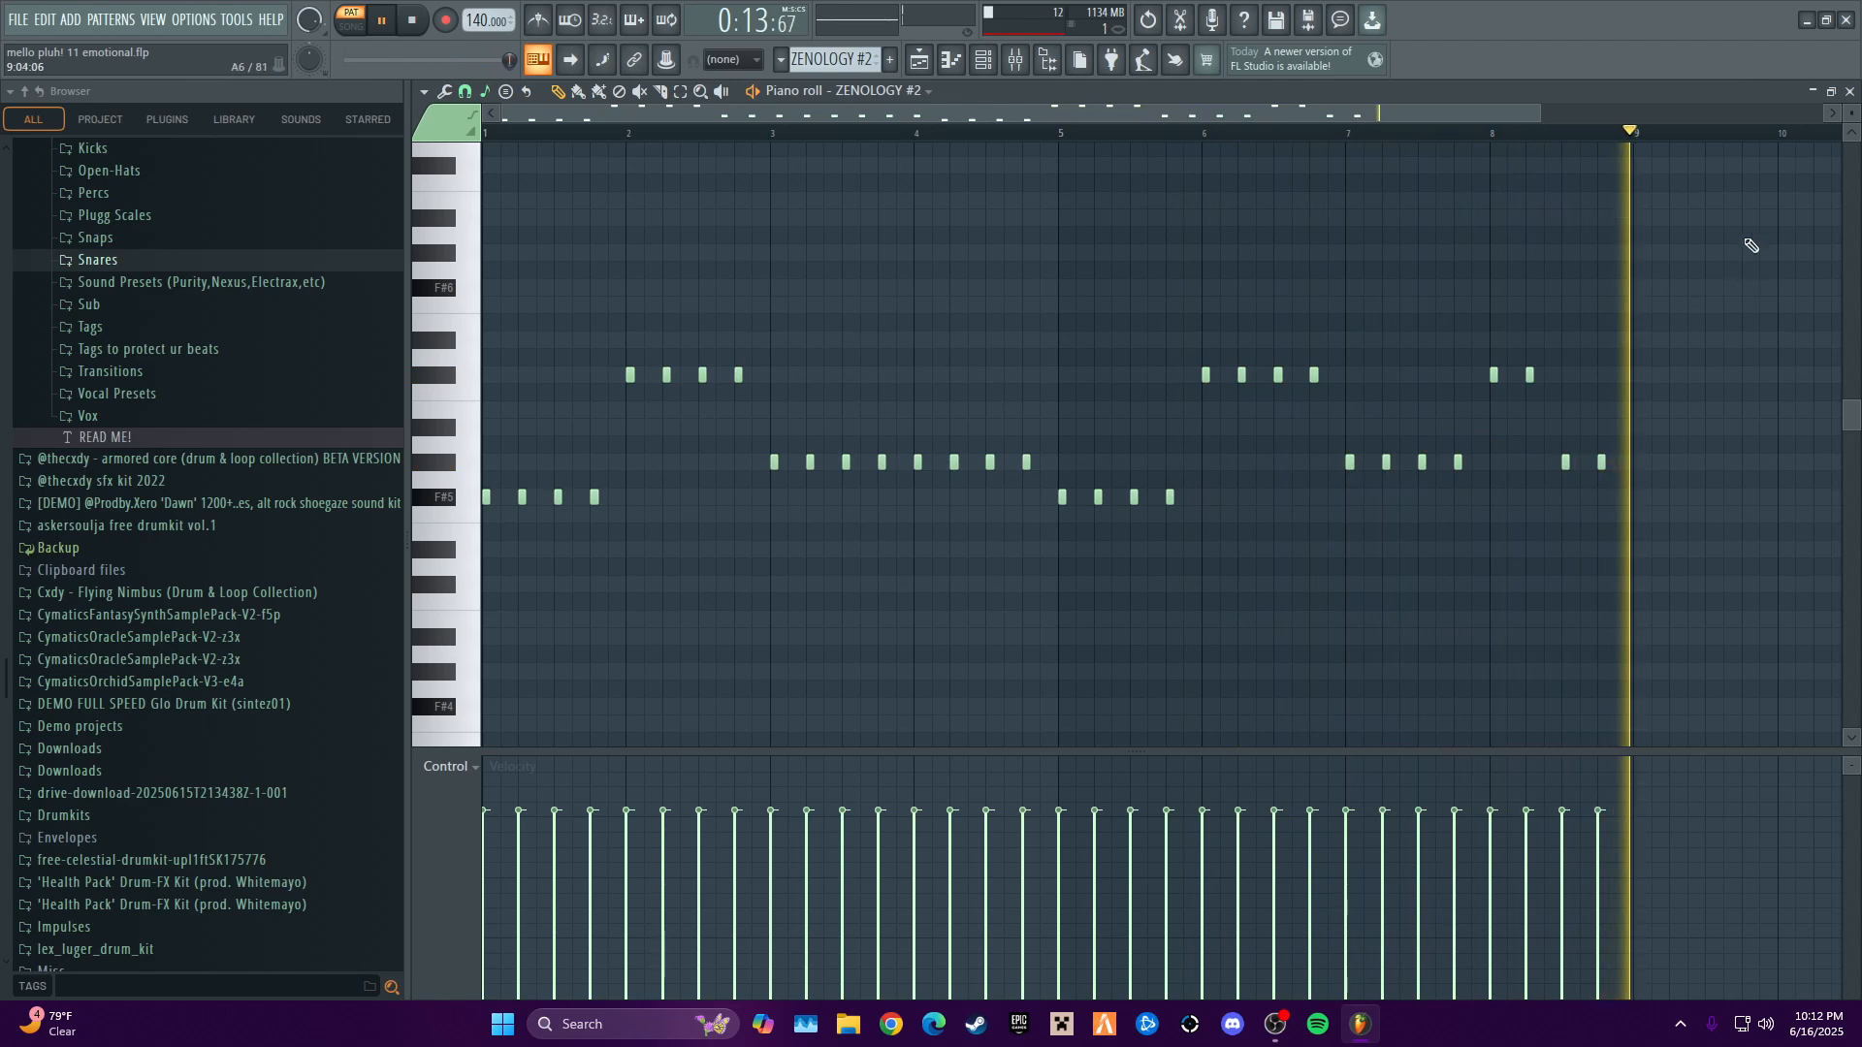
pyautogui.press('space')
pyautogui.click(1850, 91)
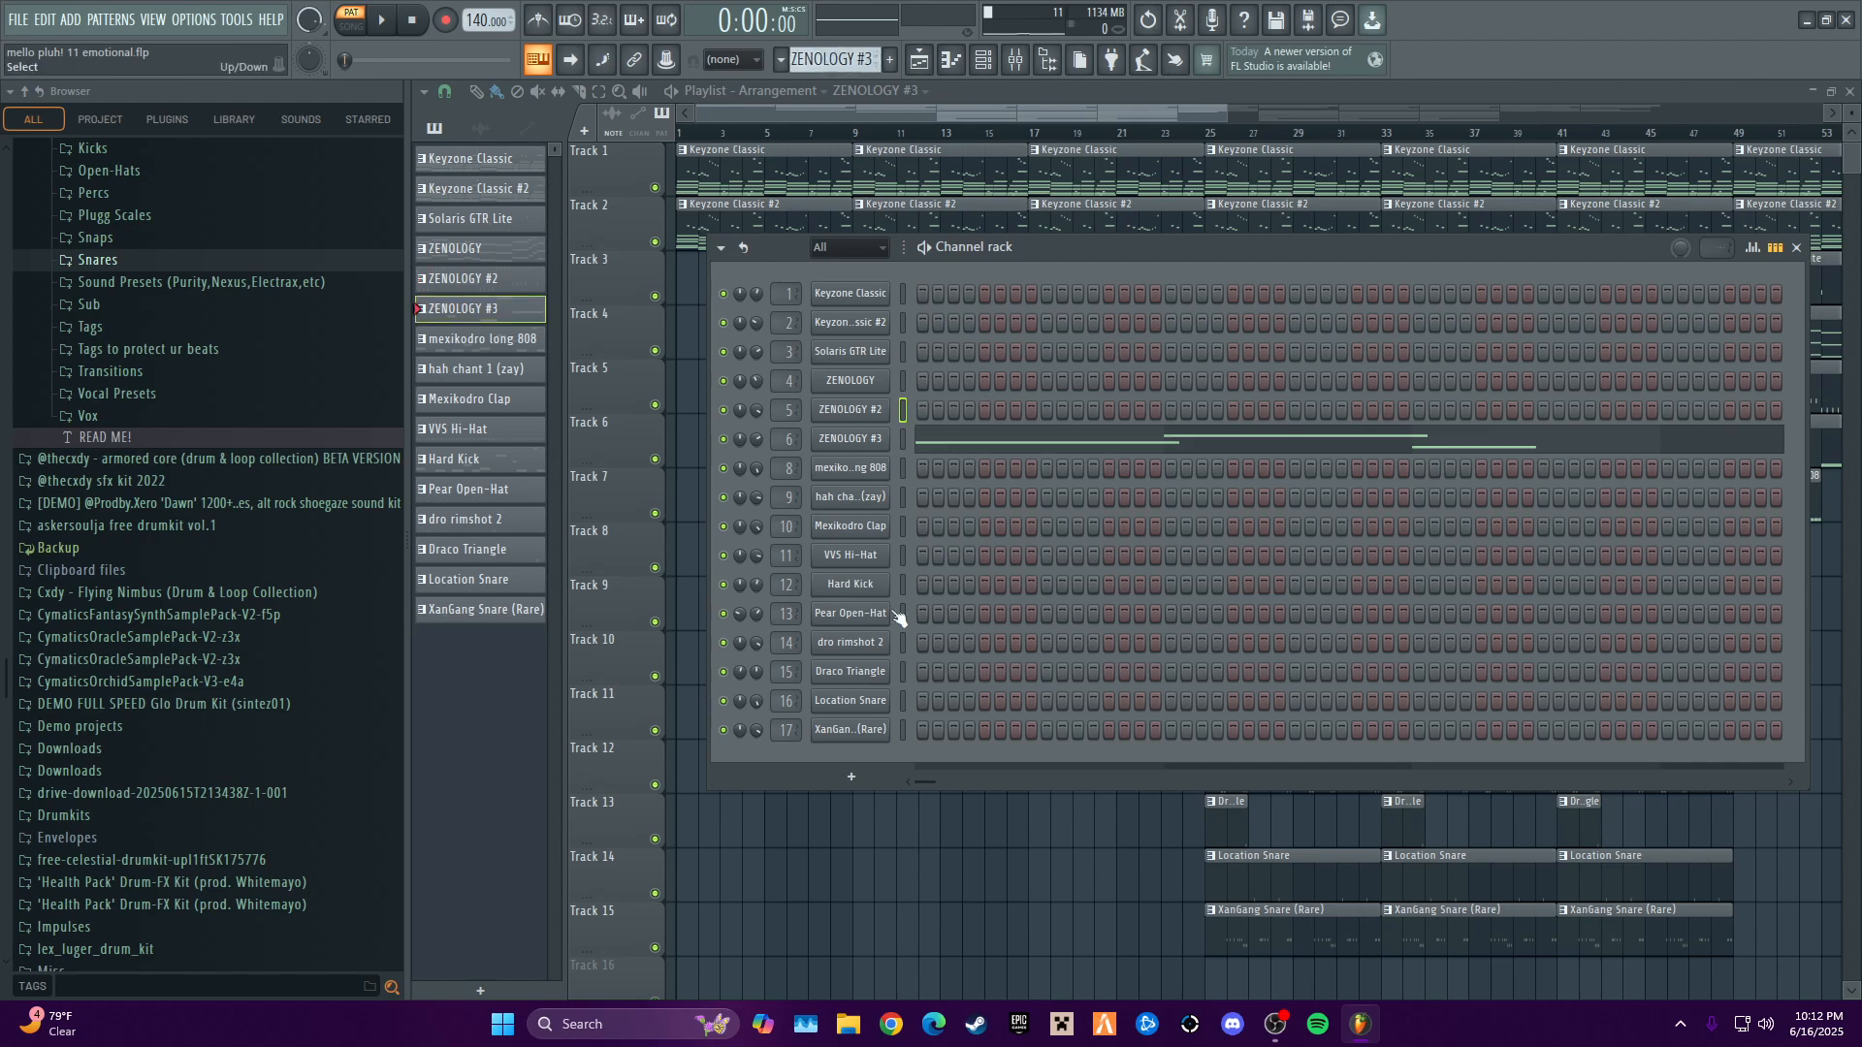
# - Open the ZENOLOGY #3 instrument to view its synth lead preset, and close the plugin
pyautogui.rightClick(880, 439)
pyautogui.click(857, 439)
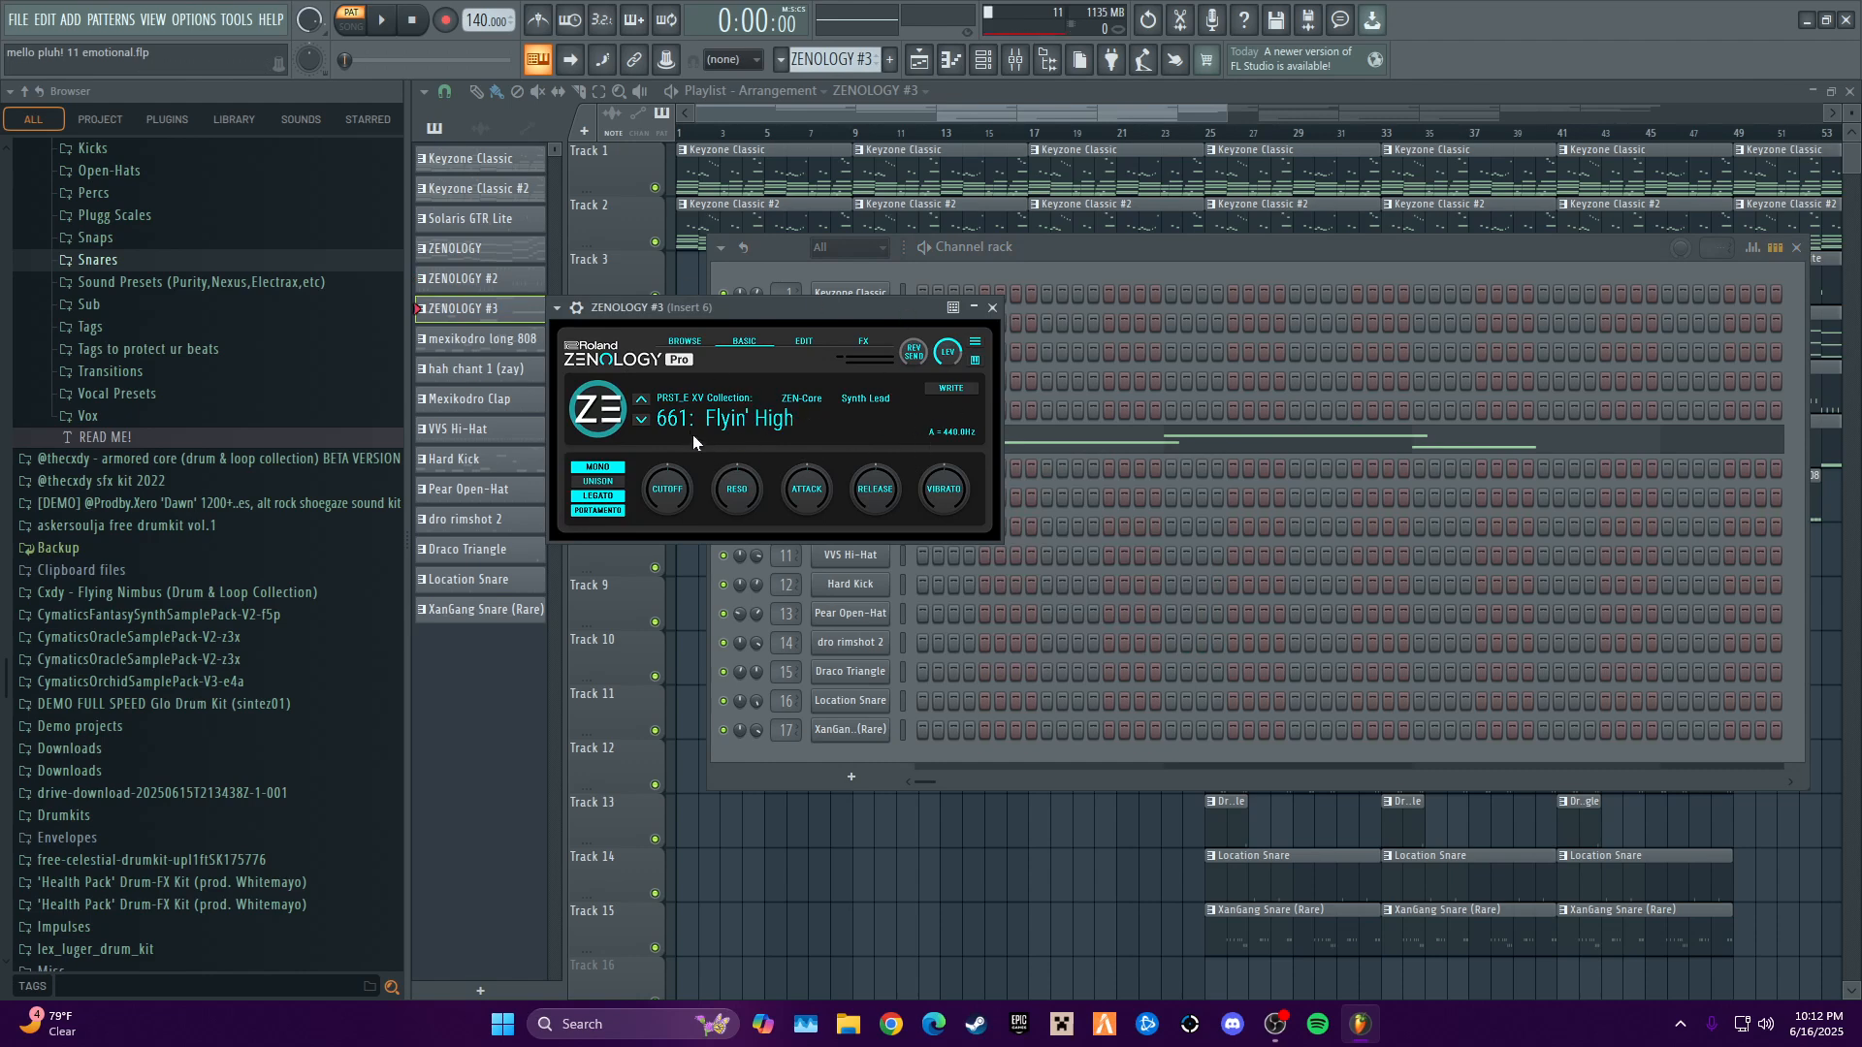
pyautogui.click(992, 308)
# - Audition the ZENOLOGY #3 lead melody with its notes open in the piano roll, and close the editor
pyautogui.rightClick(881, 438)
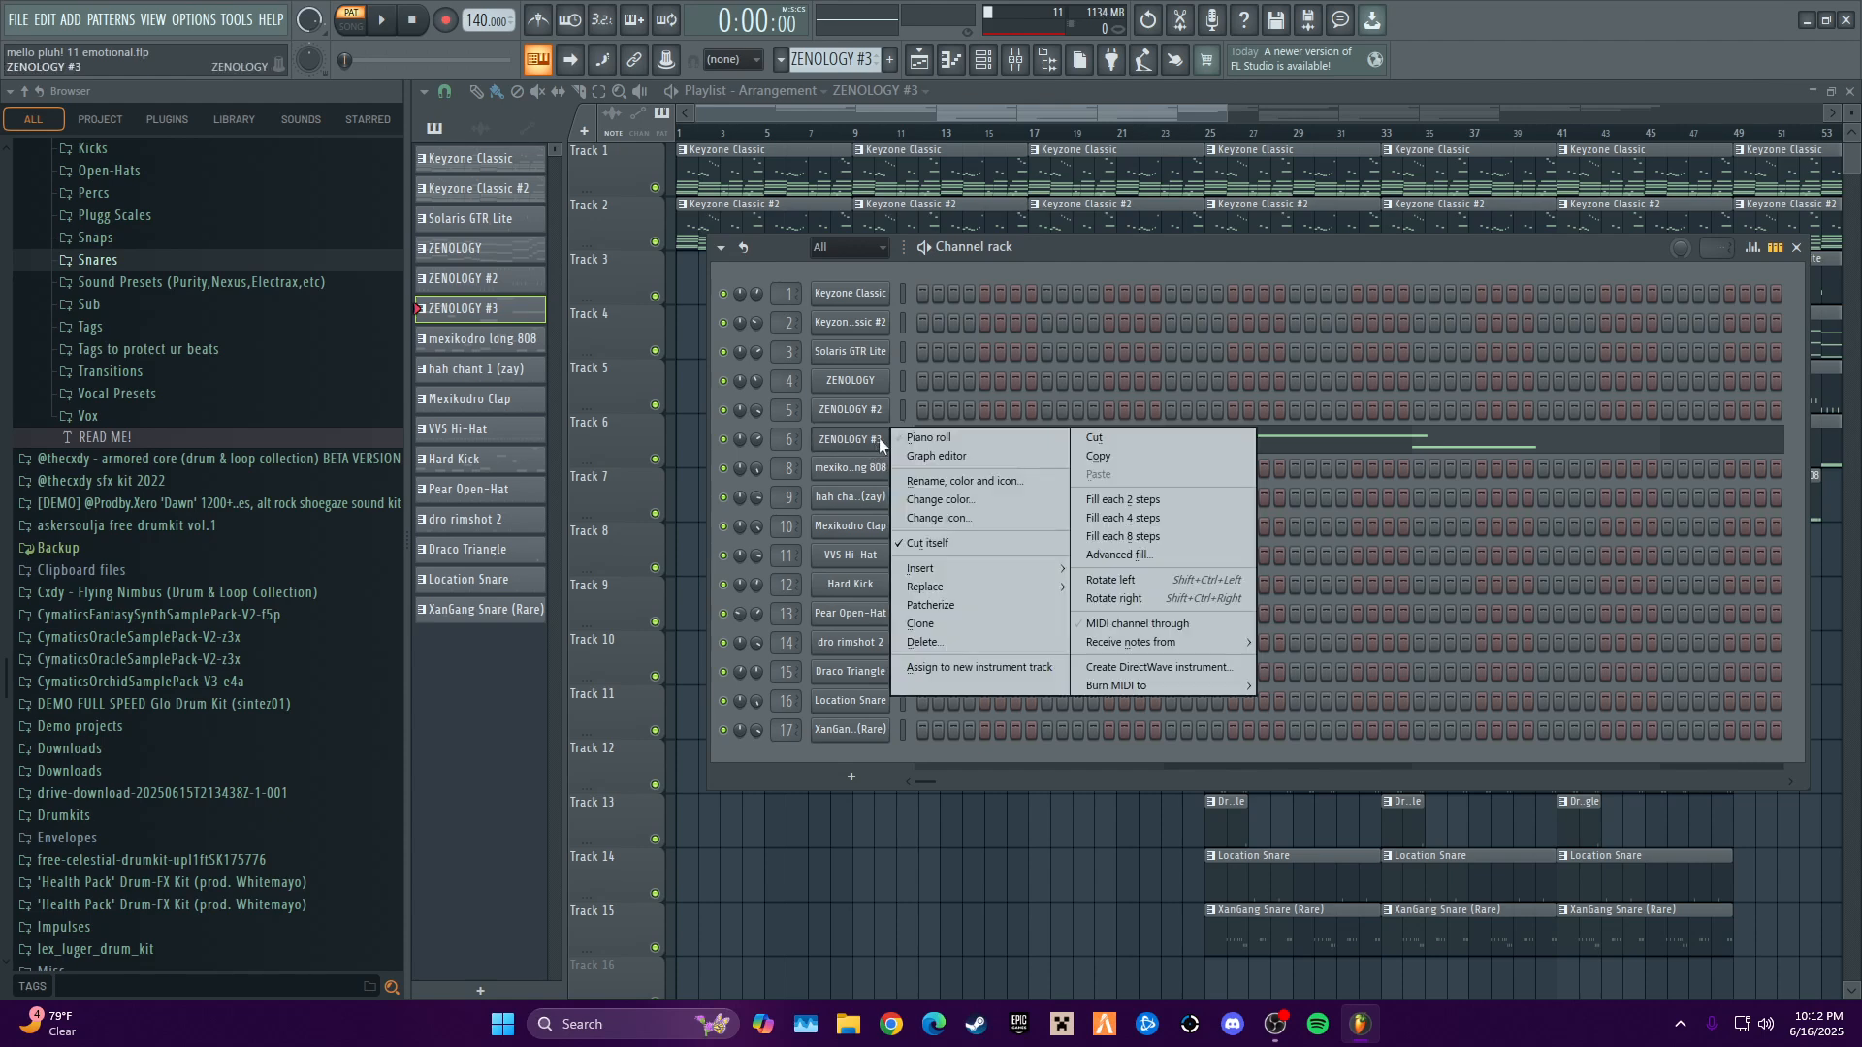
pyautogui.click(921, 438)
pyautogui.scroll(5, 992, 515)
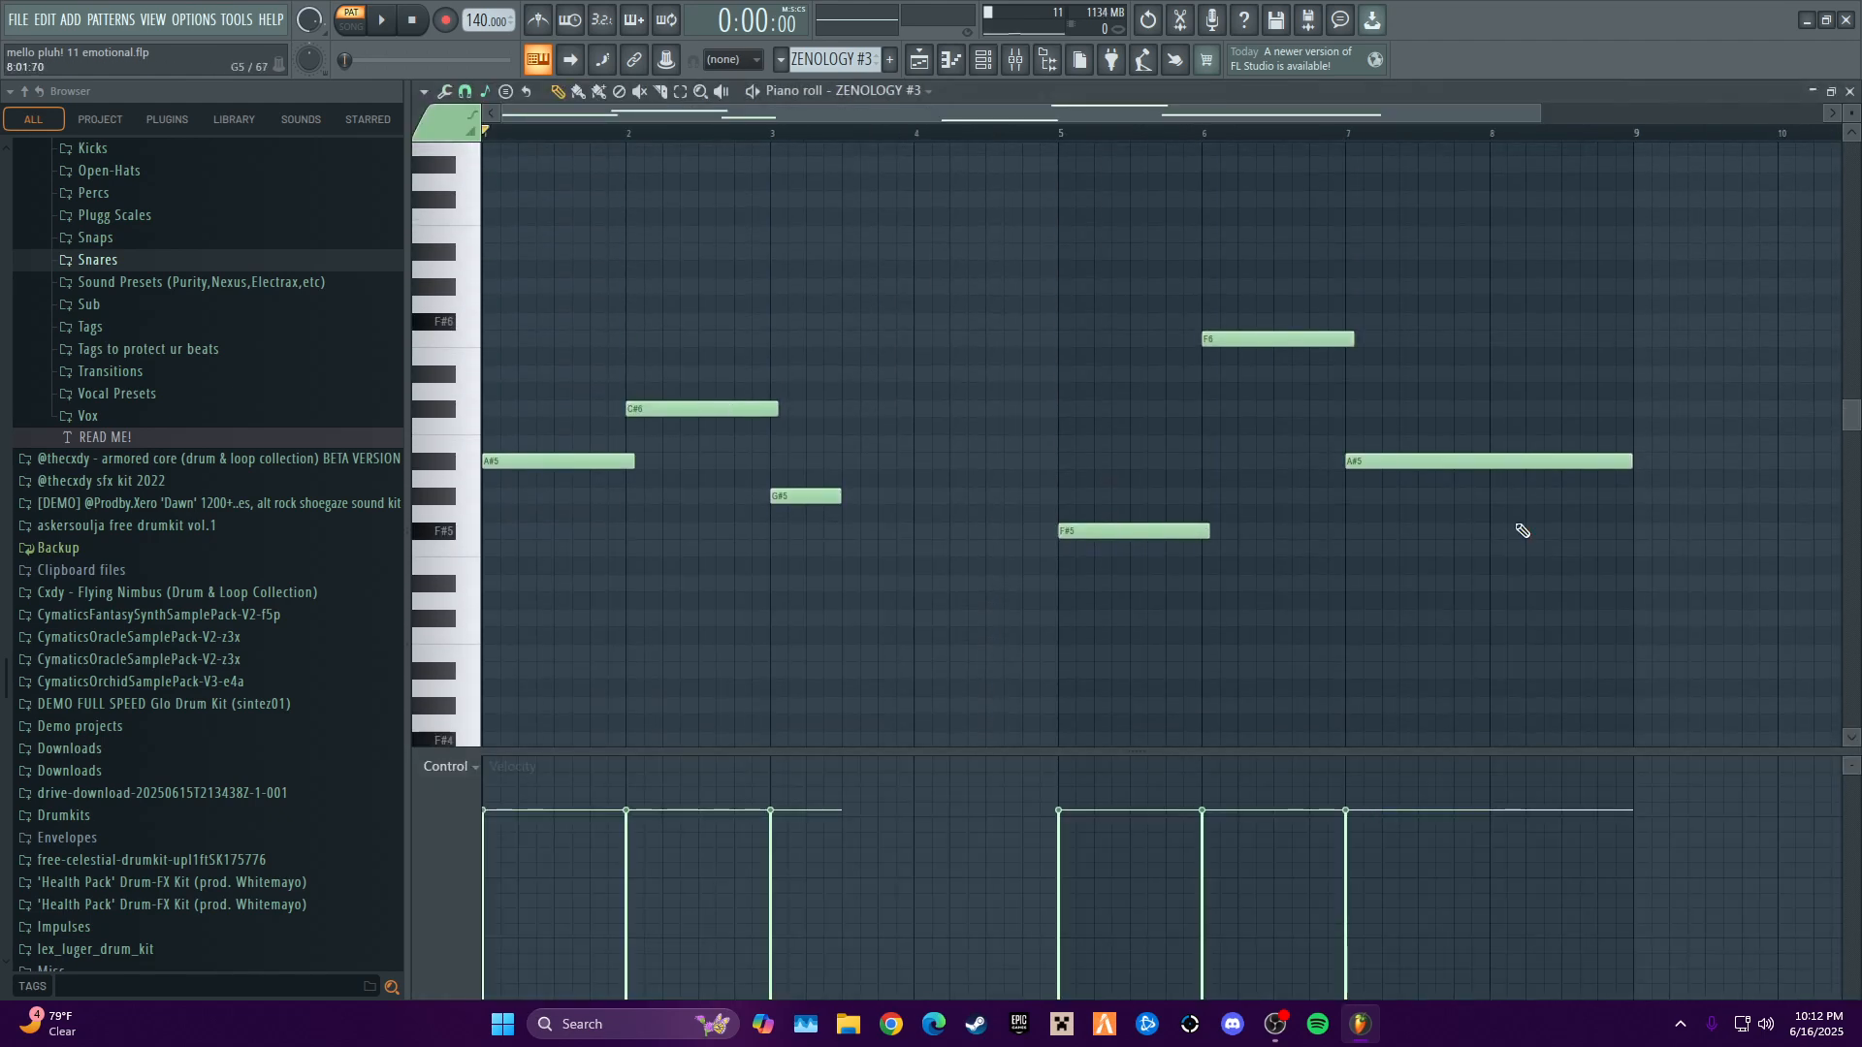
pyautogui.press('space')
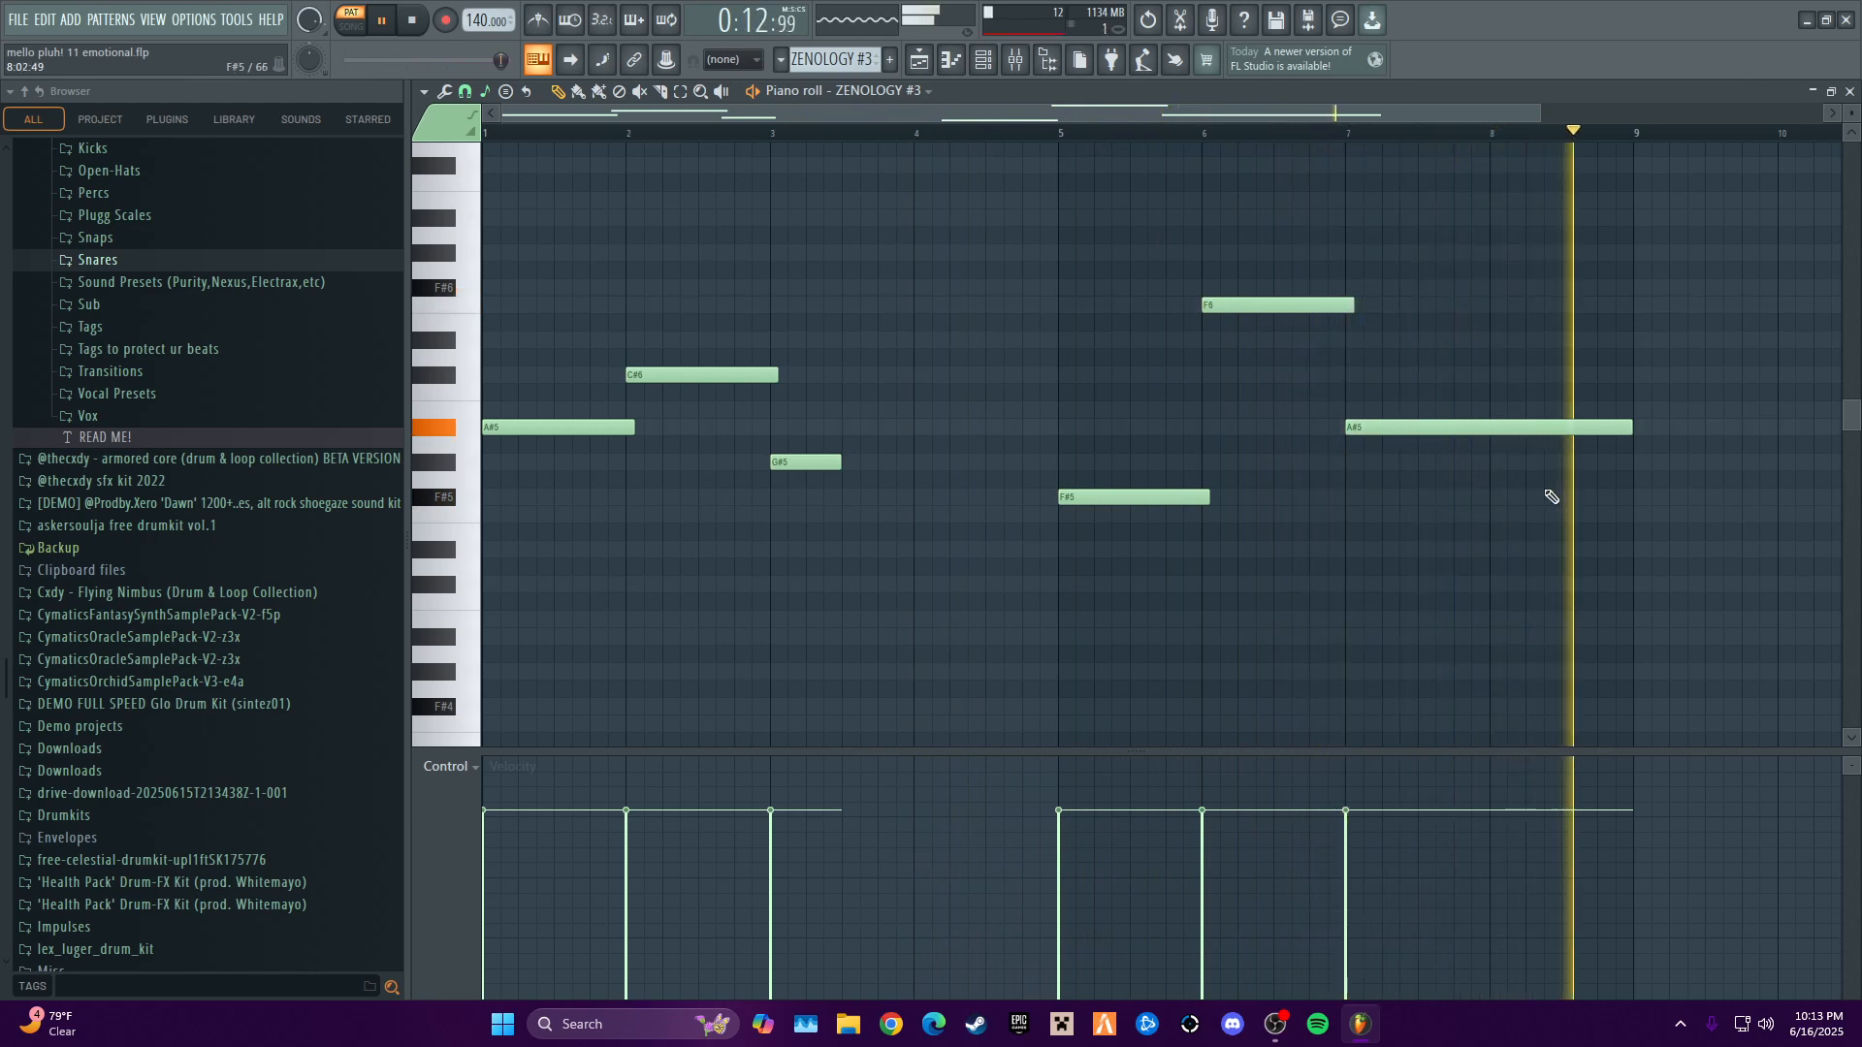
pyautogui.press('space')
pyautogui.click(1850, 91)
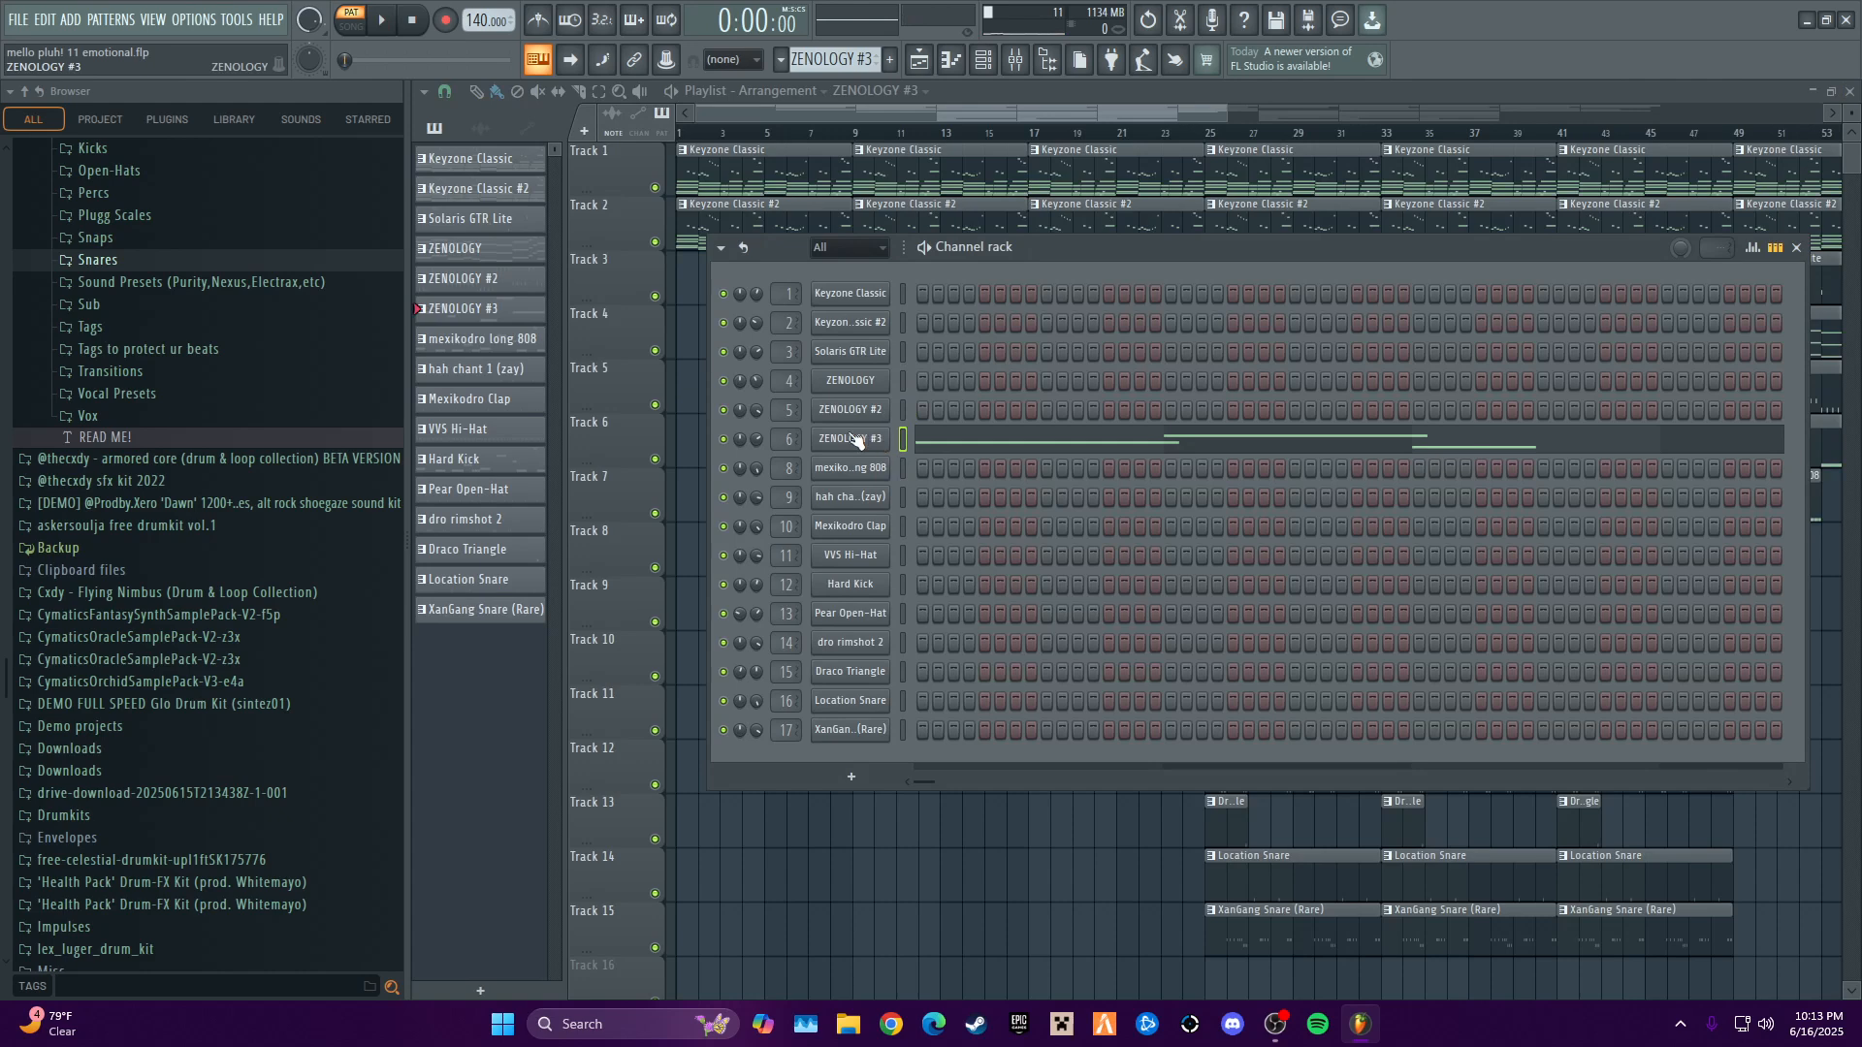
# - Select the mexikodro long 808 pattern and view its channel's envelope and sample settings before closing the sampler
pyautogui.click(852, 58)
pyautogui.moveTo(863, 61); pyautogui.dragTo(863, 55)
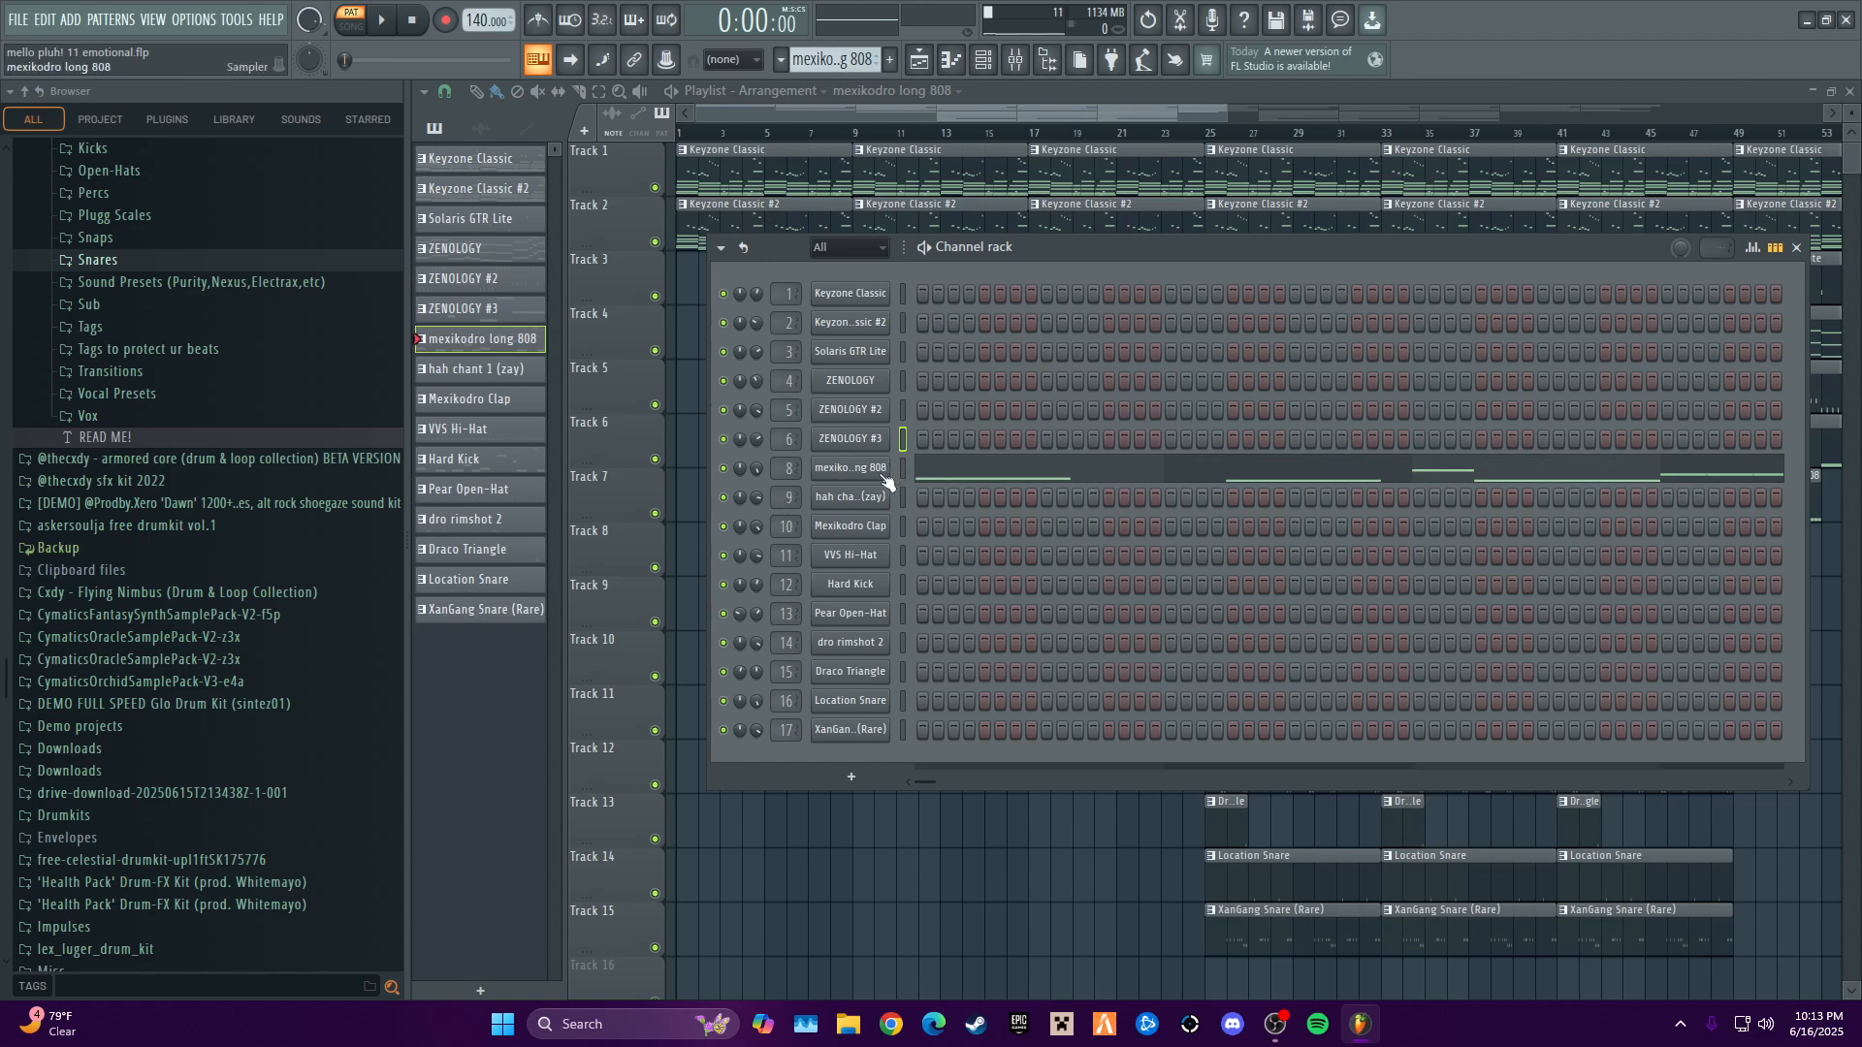
pyautogui.click(855, 482)
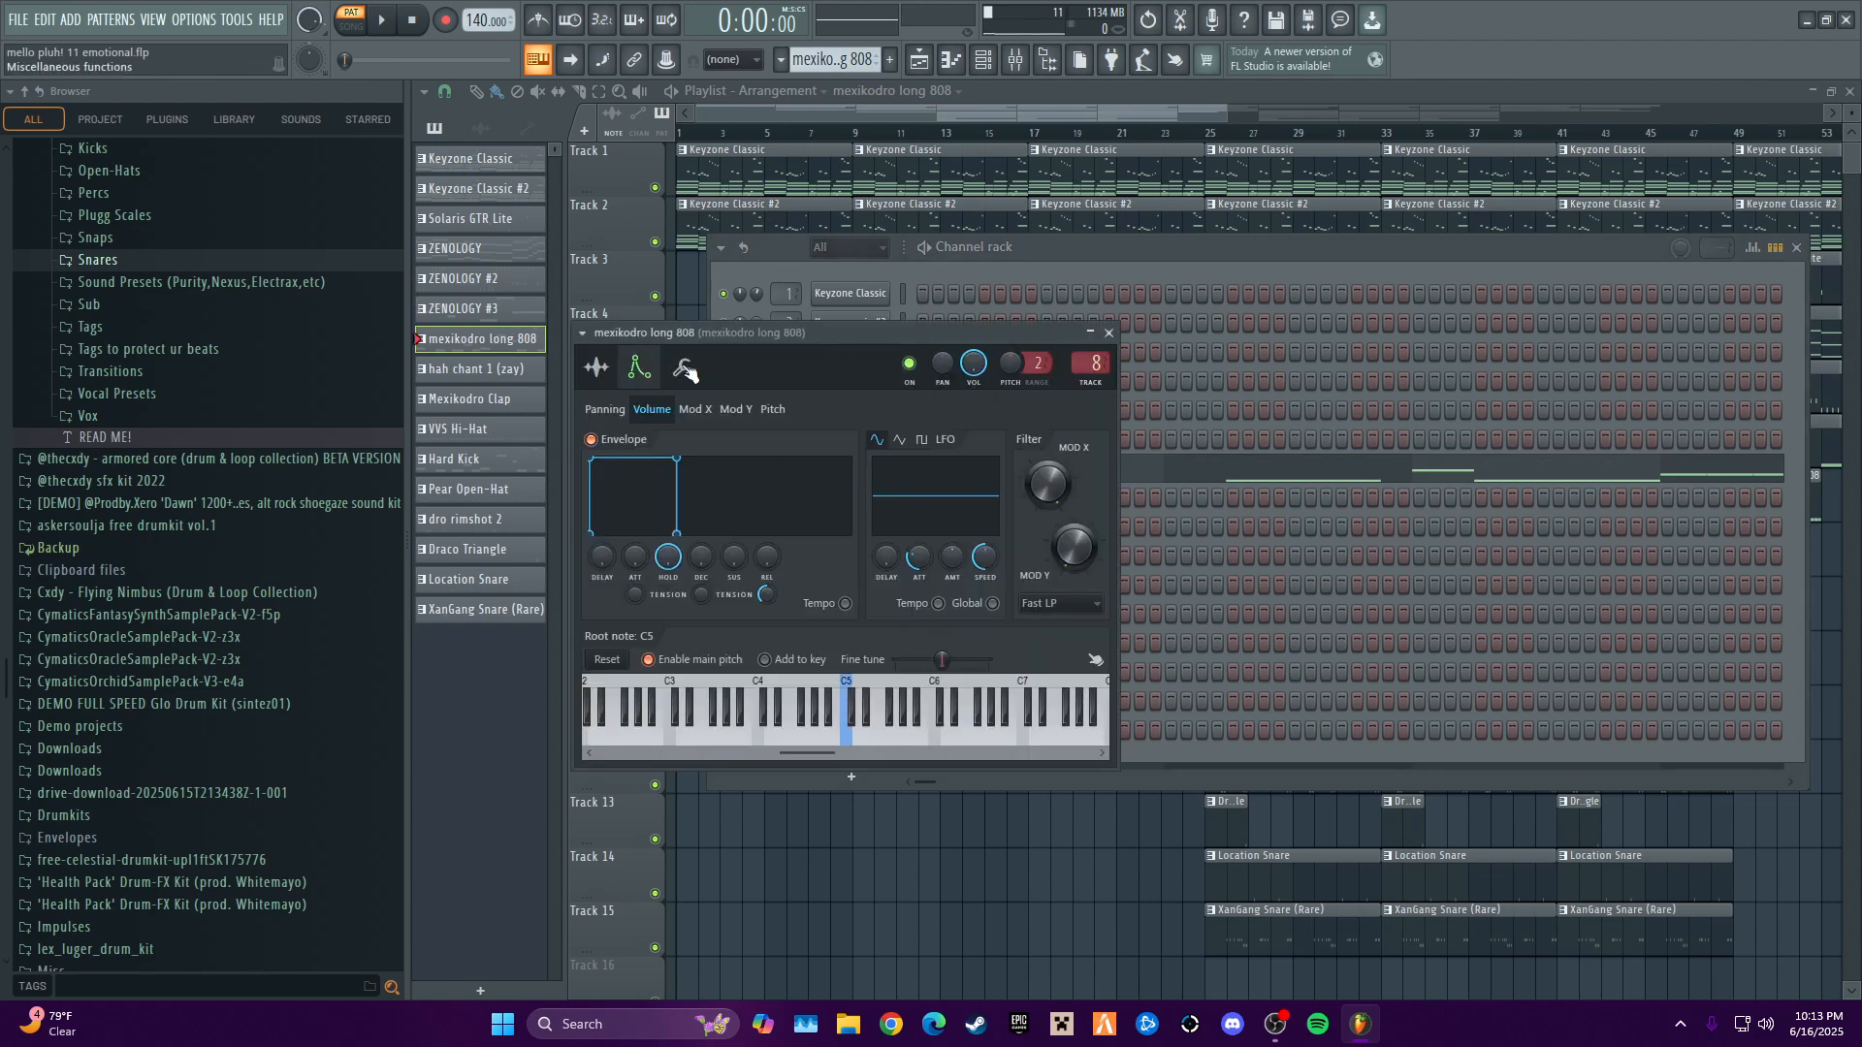
pyautogui.click(597, 367)
pyautogui.click(1109, 332)
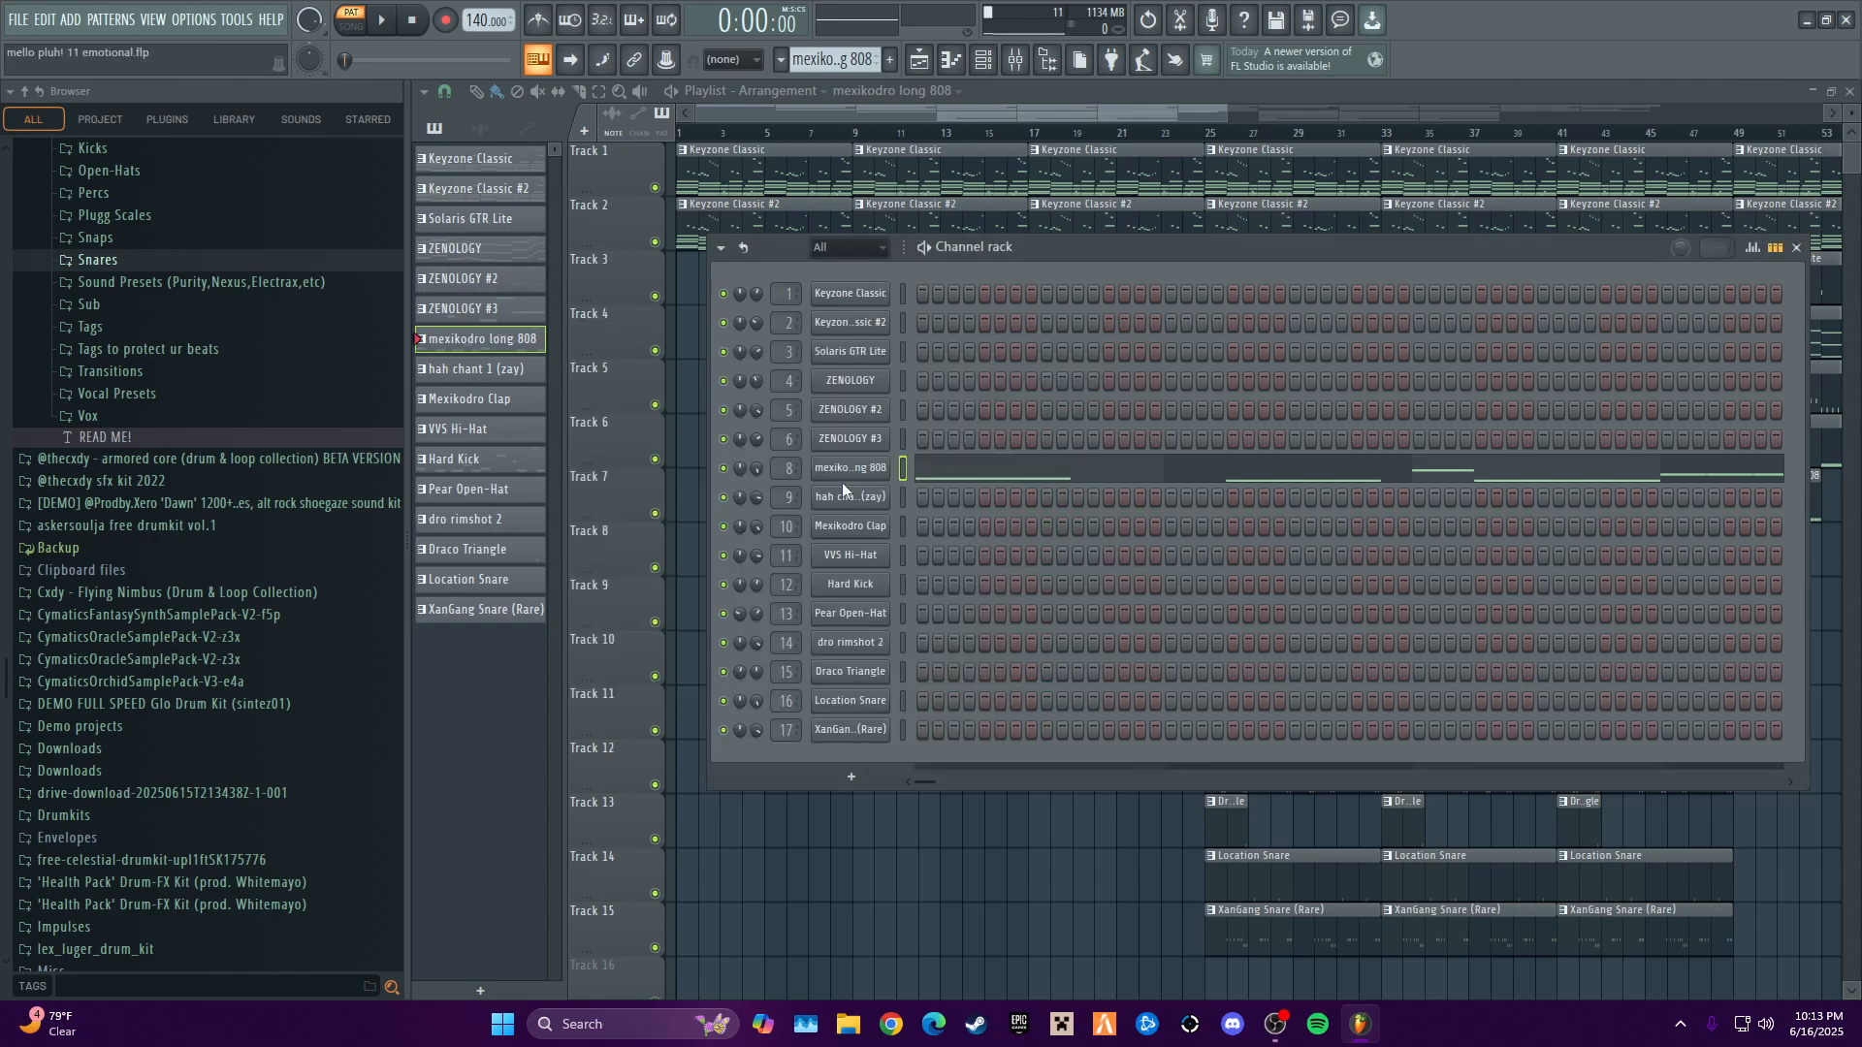
# - Audition the mexikodro long 808 pattern with its notes open in the piano roll, and close the editor
pyautogui.rightClick(884, 454)
pyautogui.click(904, 469)
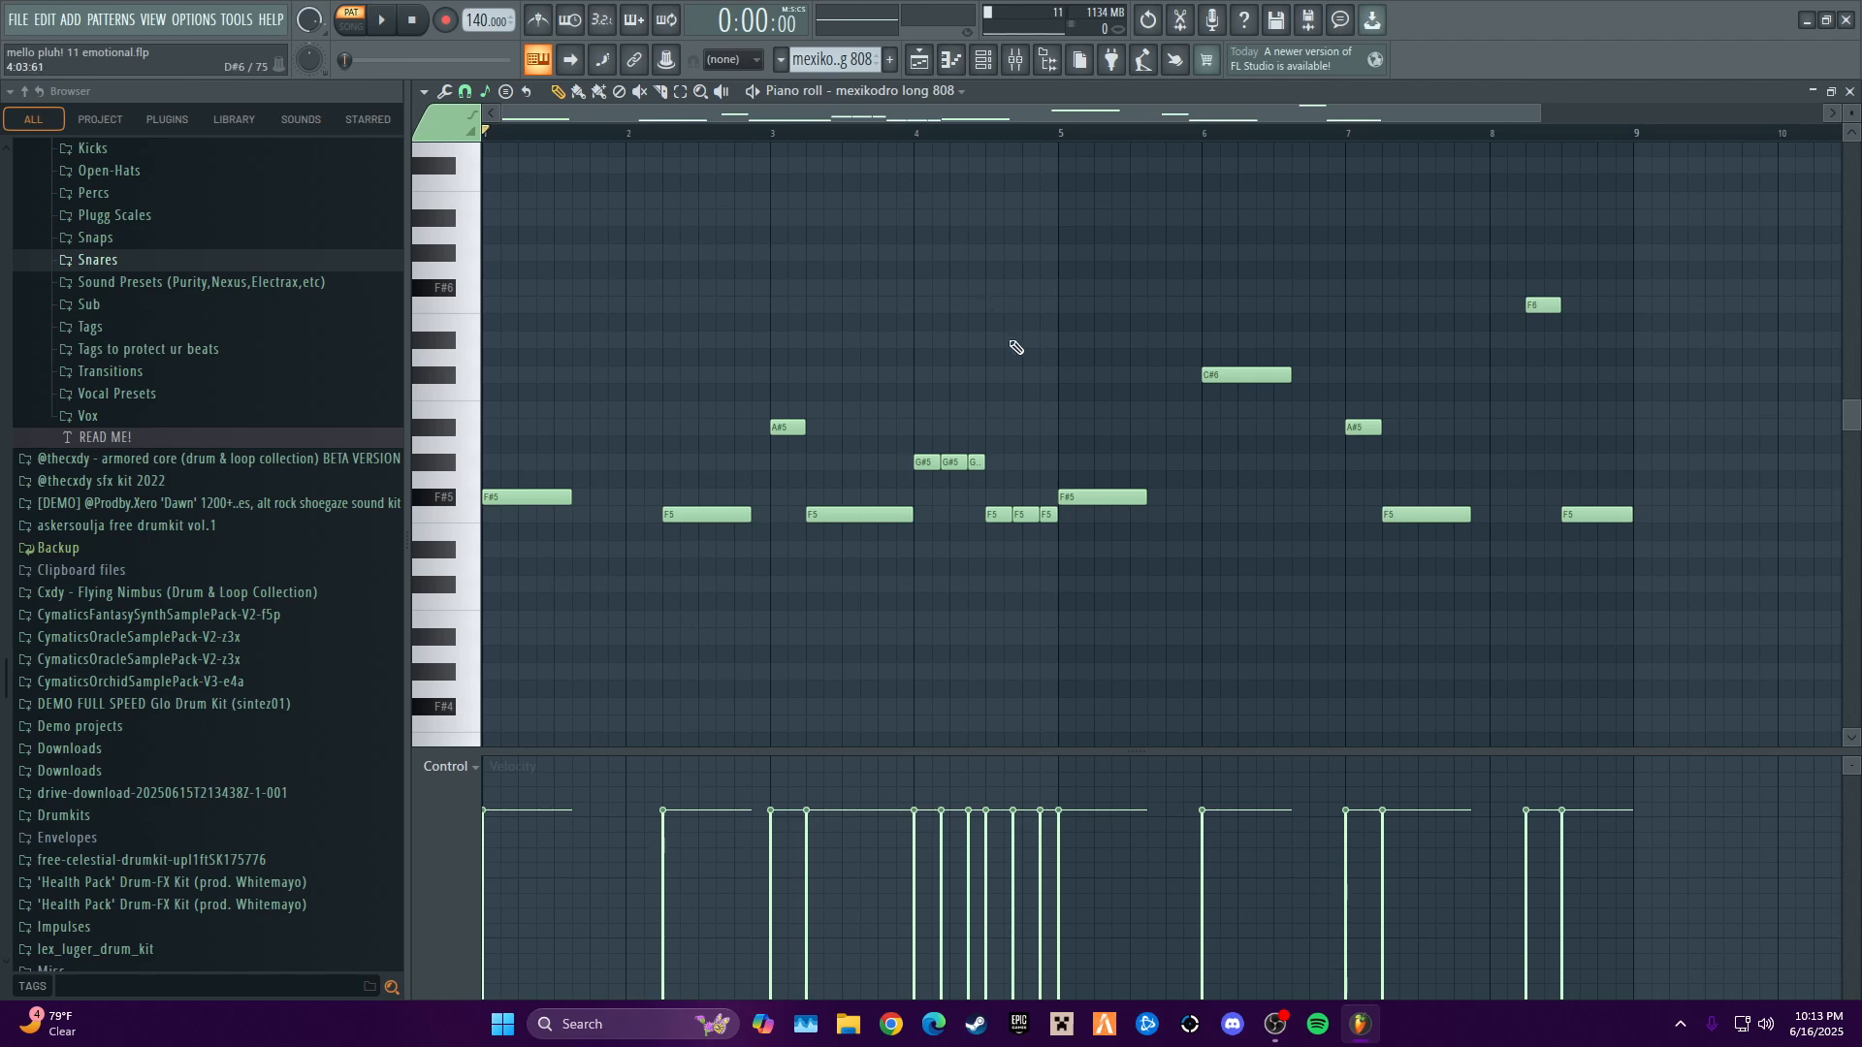
pyautogui.scroll(-4, 1580, 199)
pyautogui.scroll(6, 1231, 706)
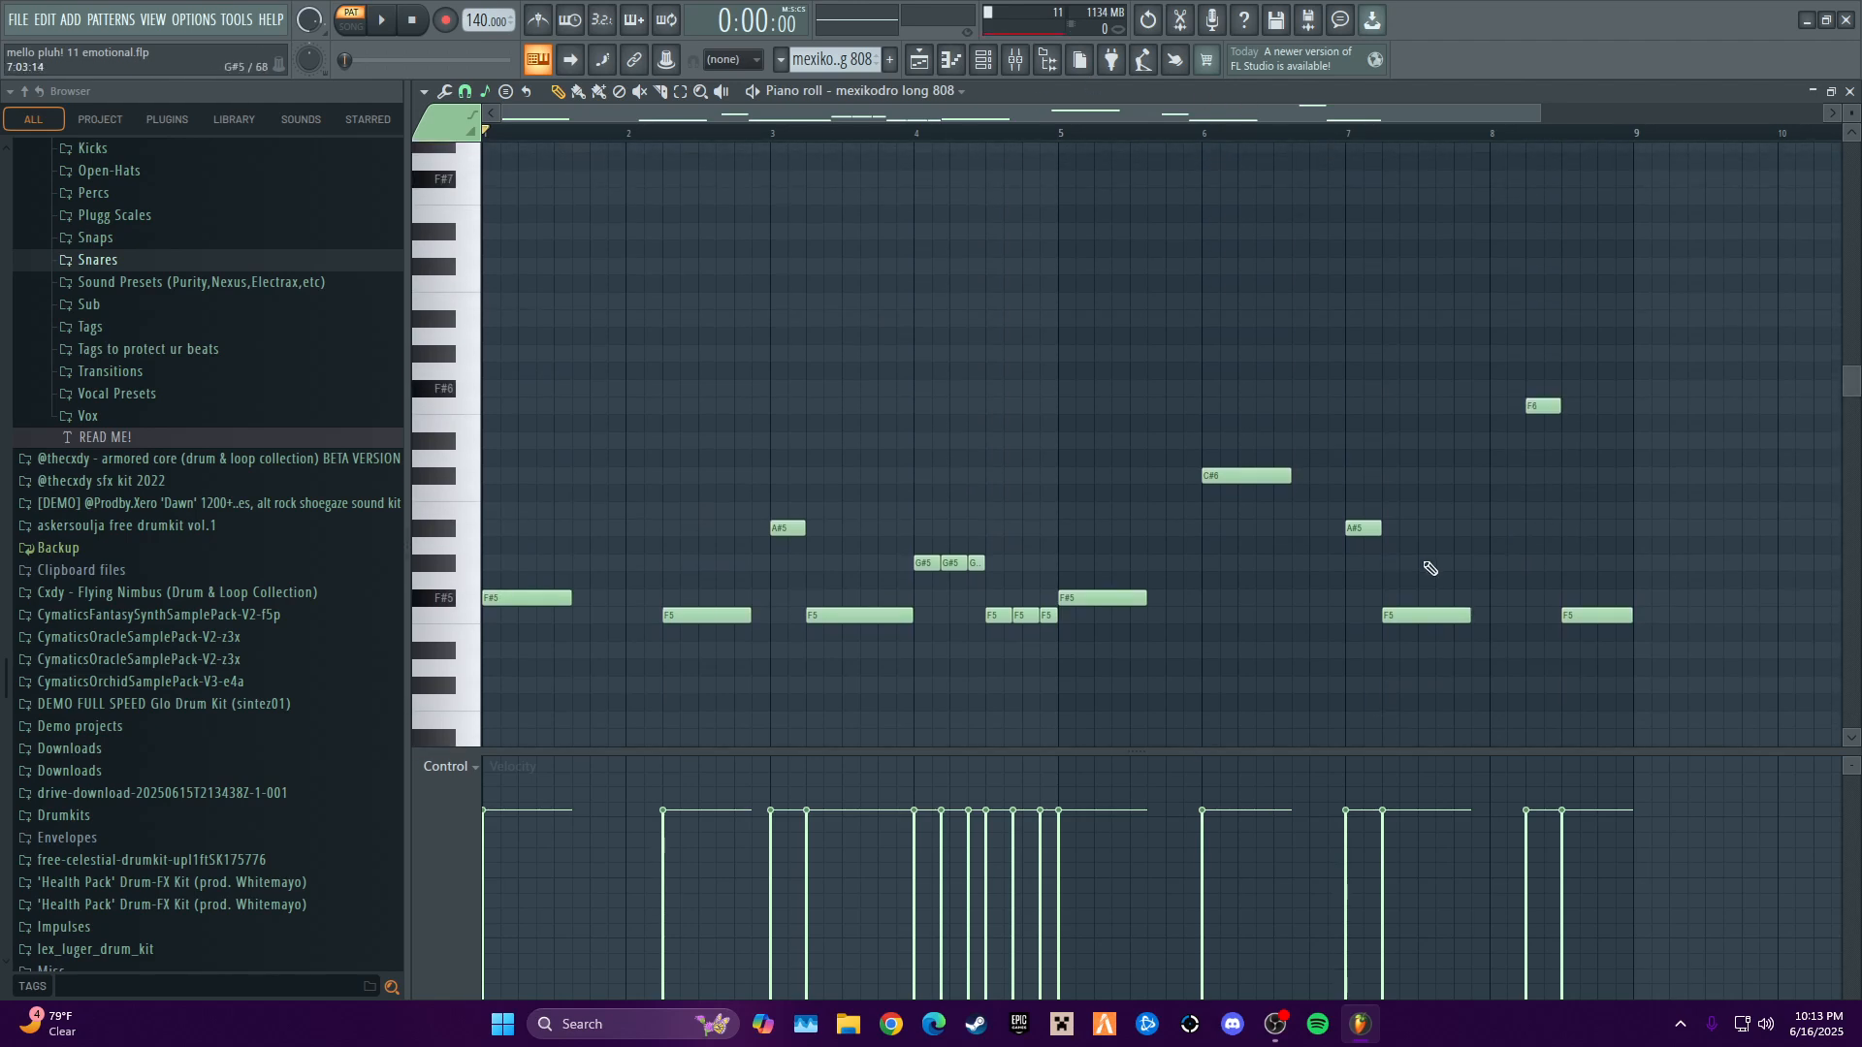
pyautogui.press('space')
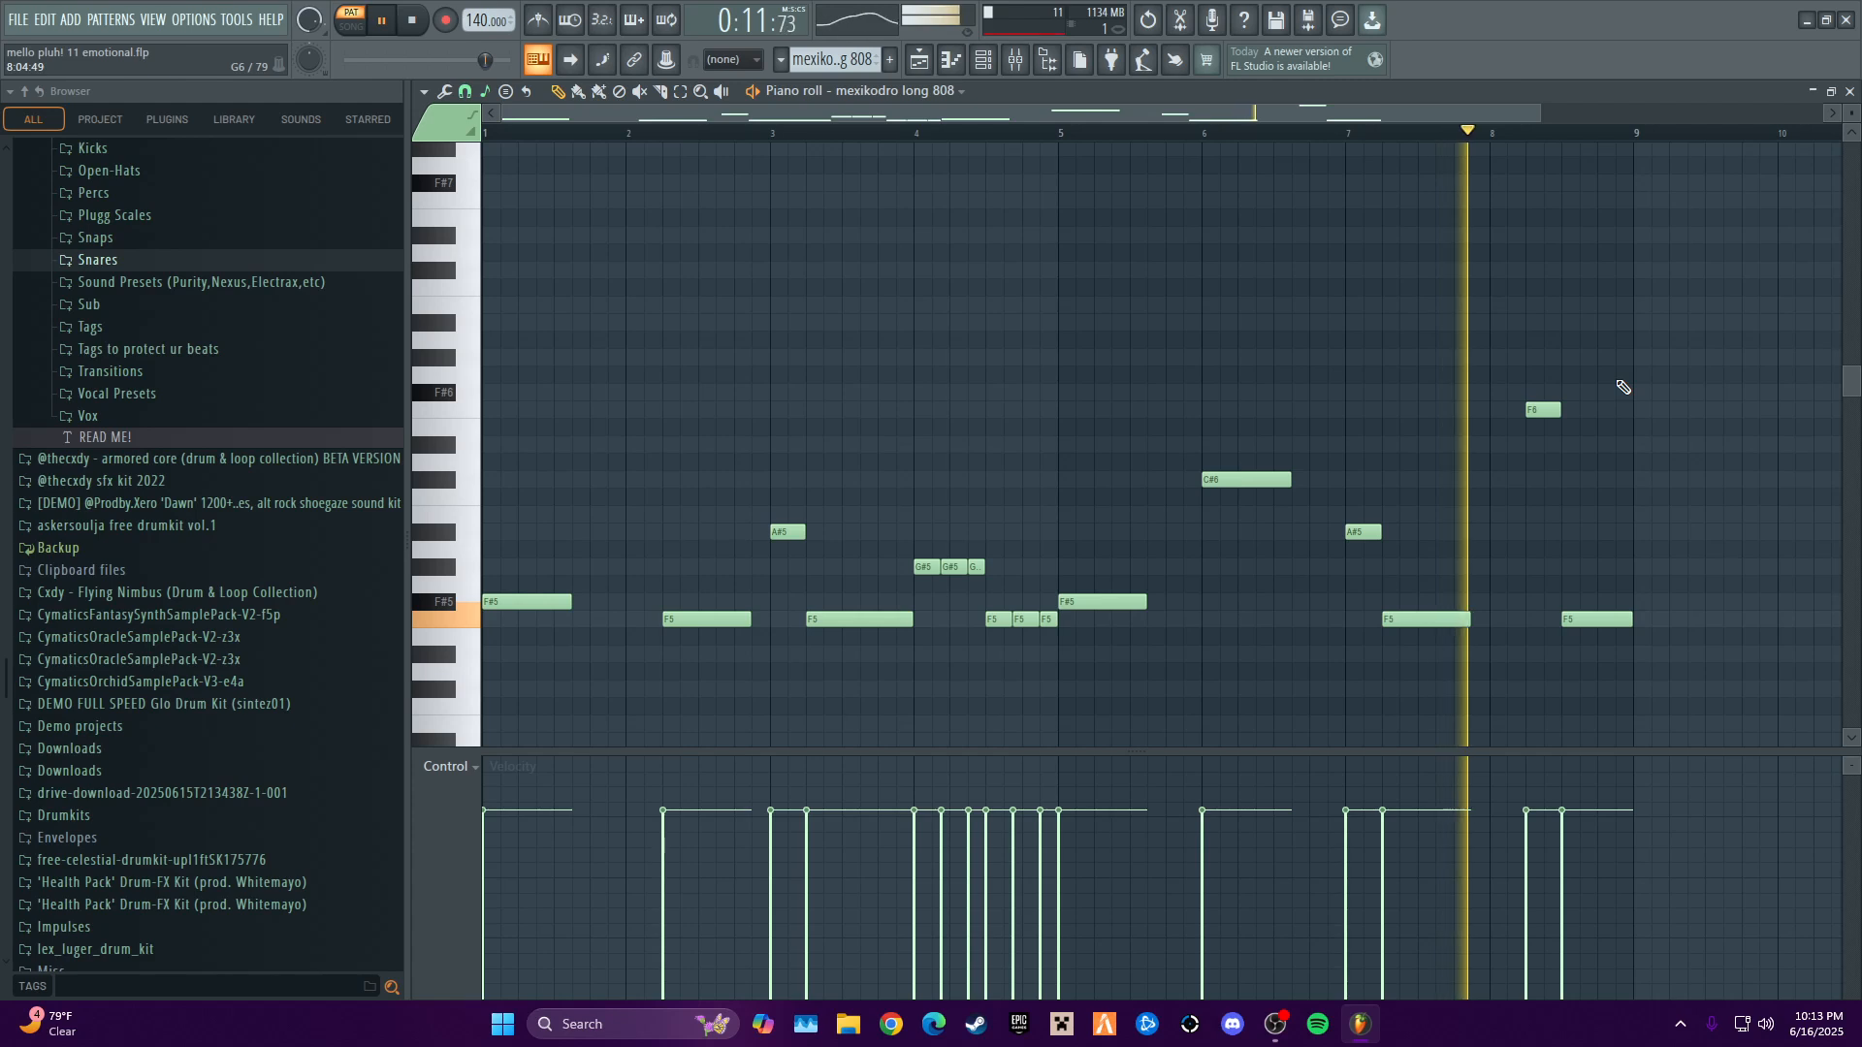
pyautogui.press('space')
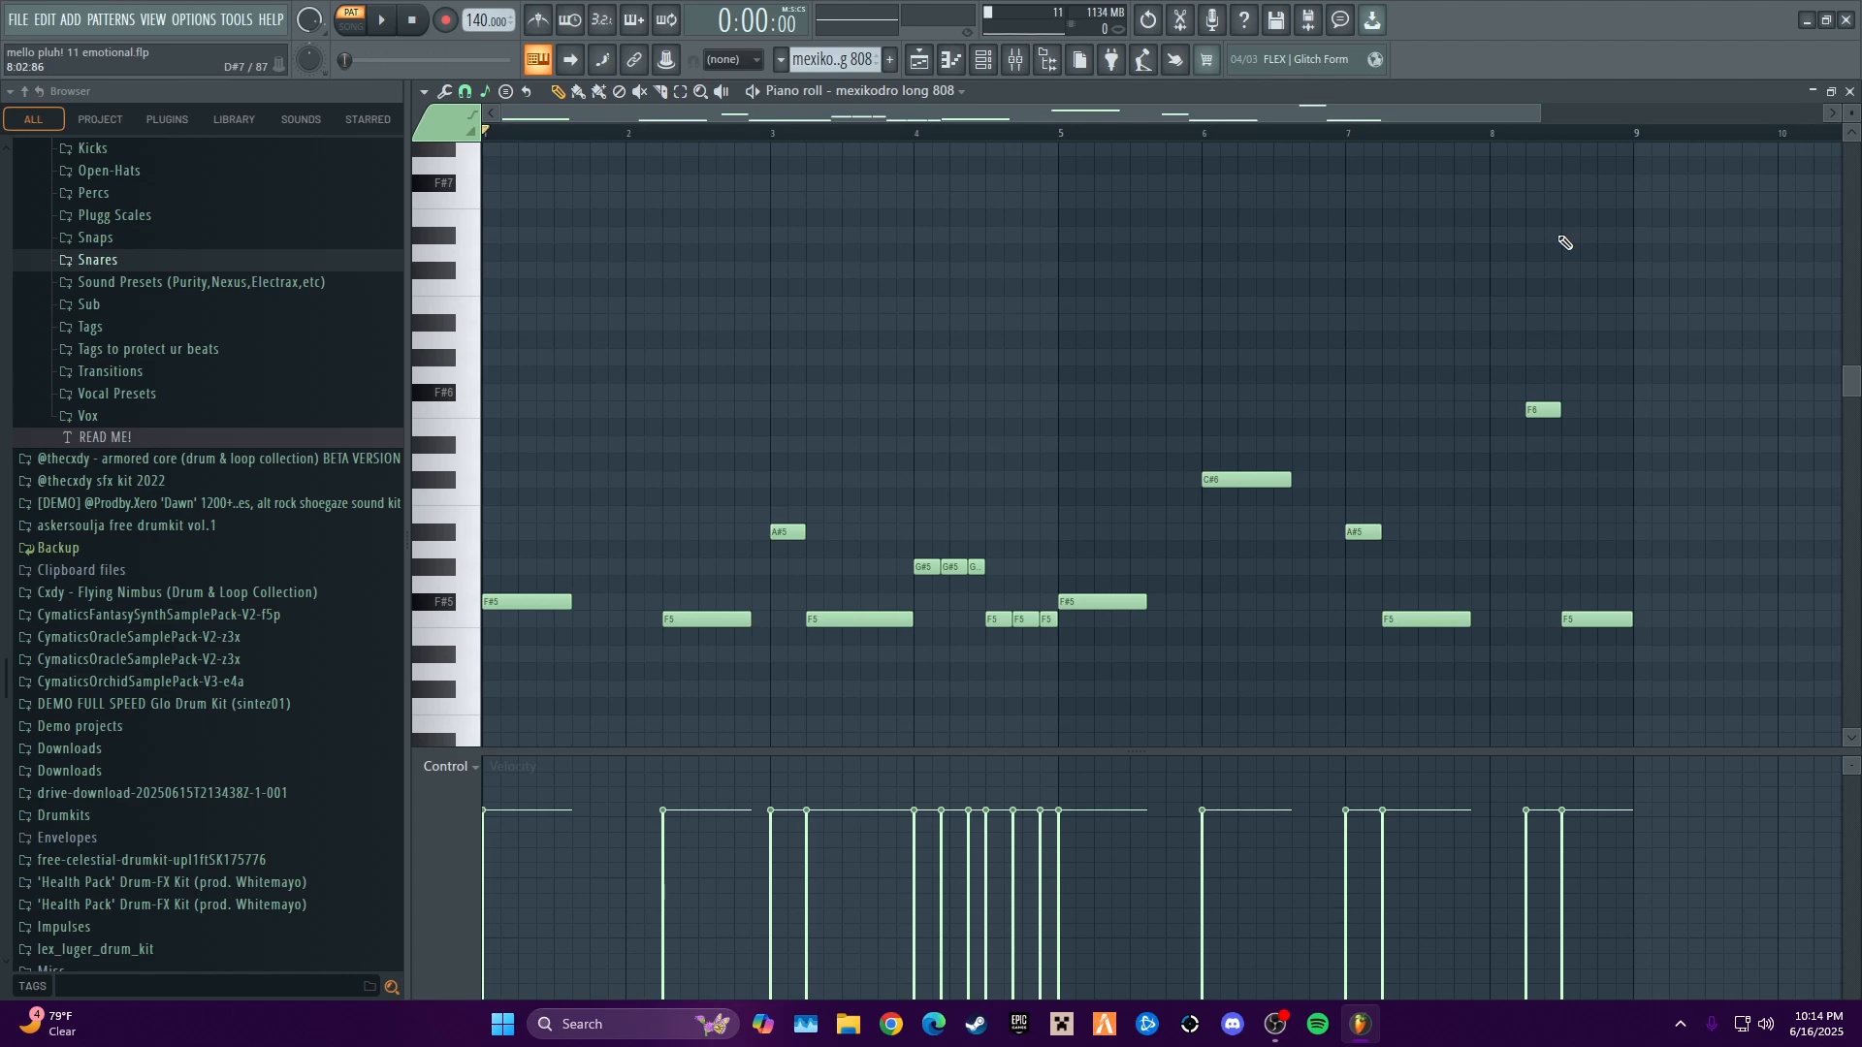
pyautogui.click(1849, 90)
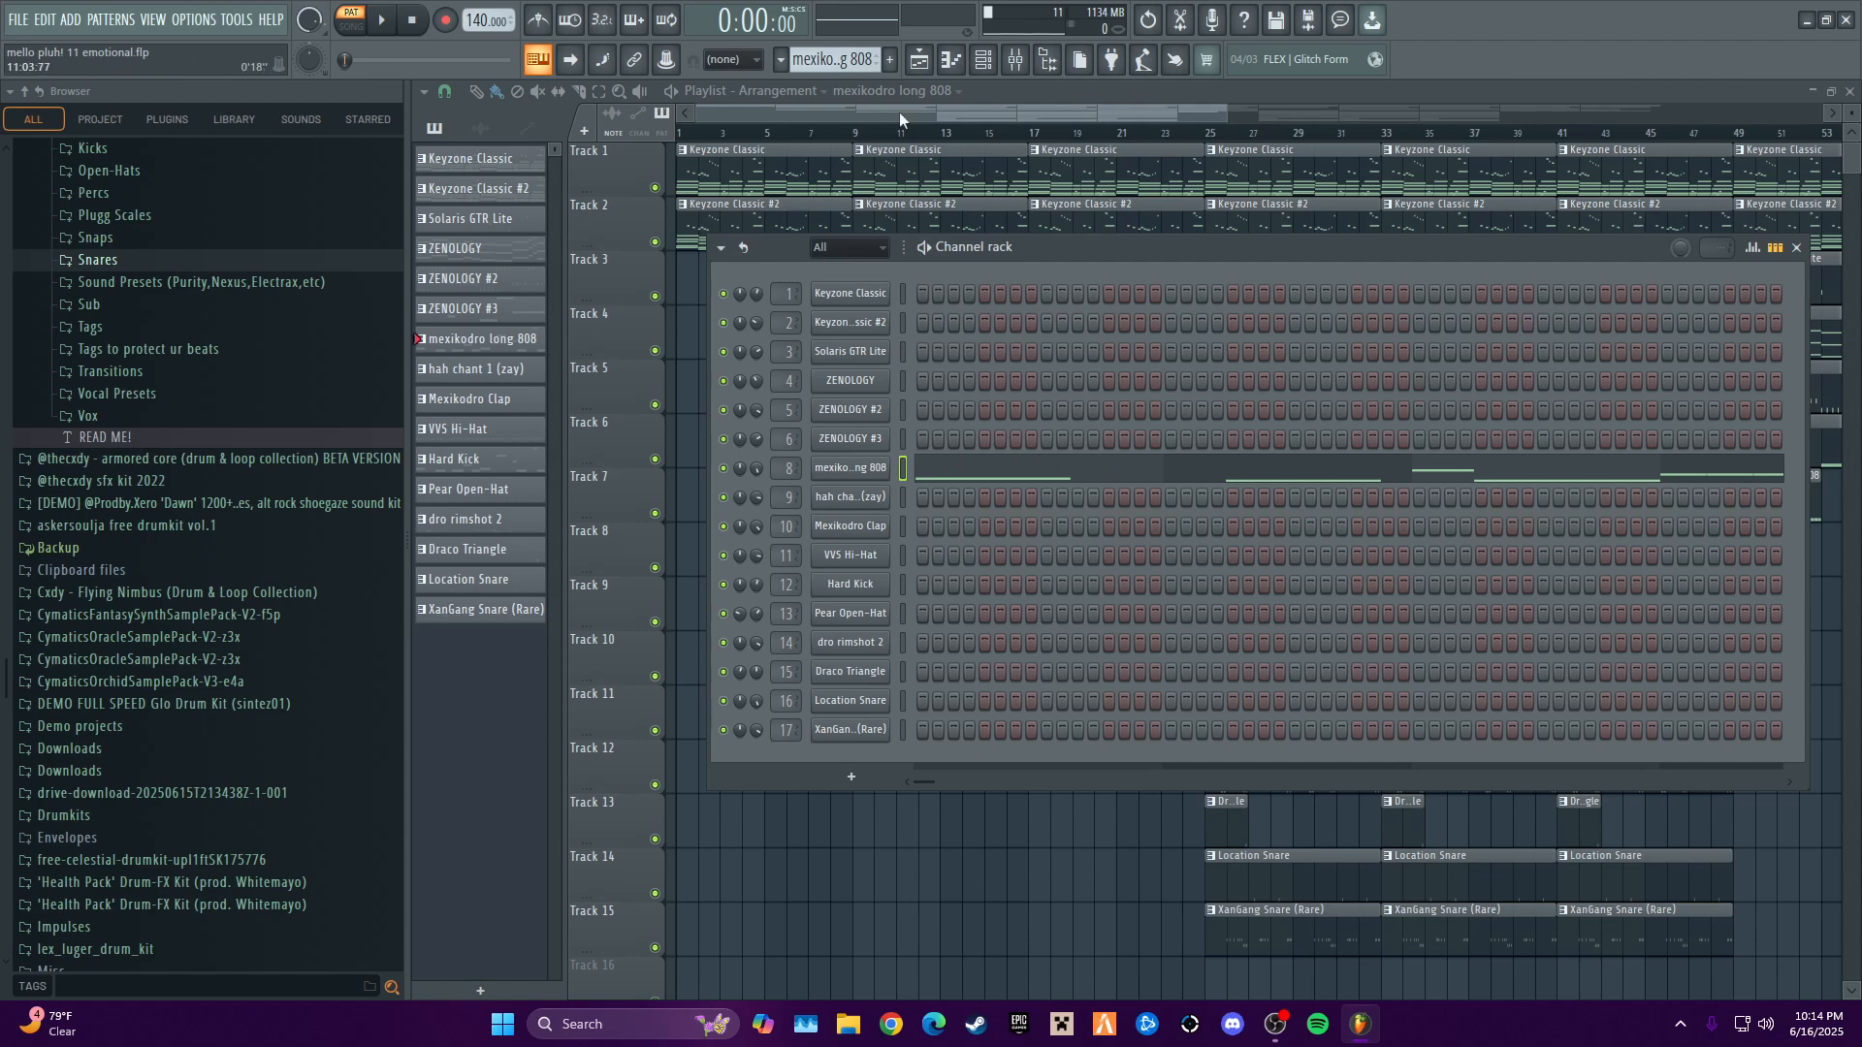
# - Select the hah chant 1 (zay) pattern and audition it with its channel's notes open in the piano roll
pyautogui.scroll(1, 856, 65)
pyautogui.scroll(-2, 856, 65)
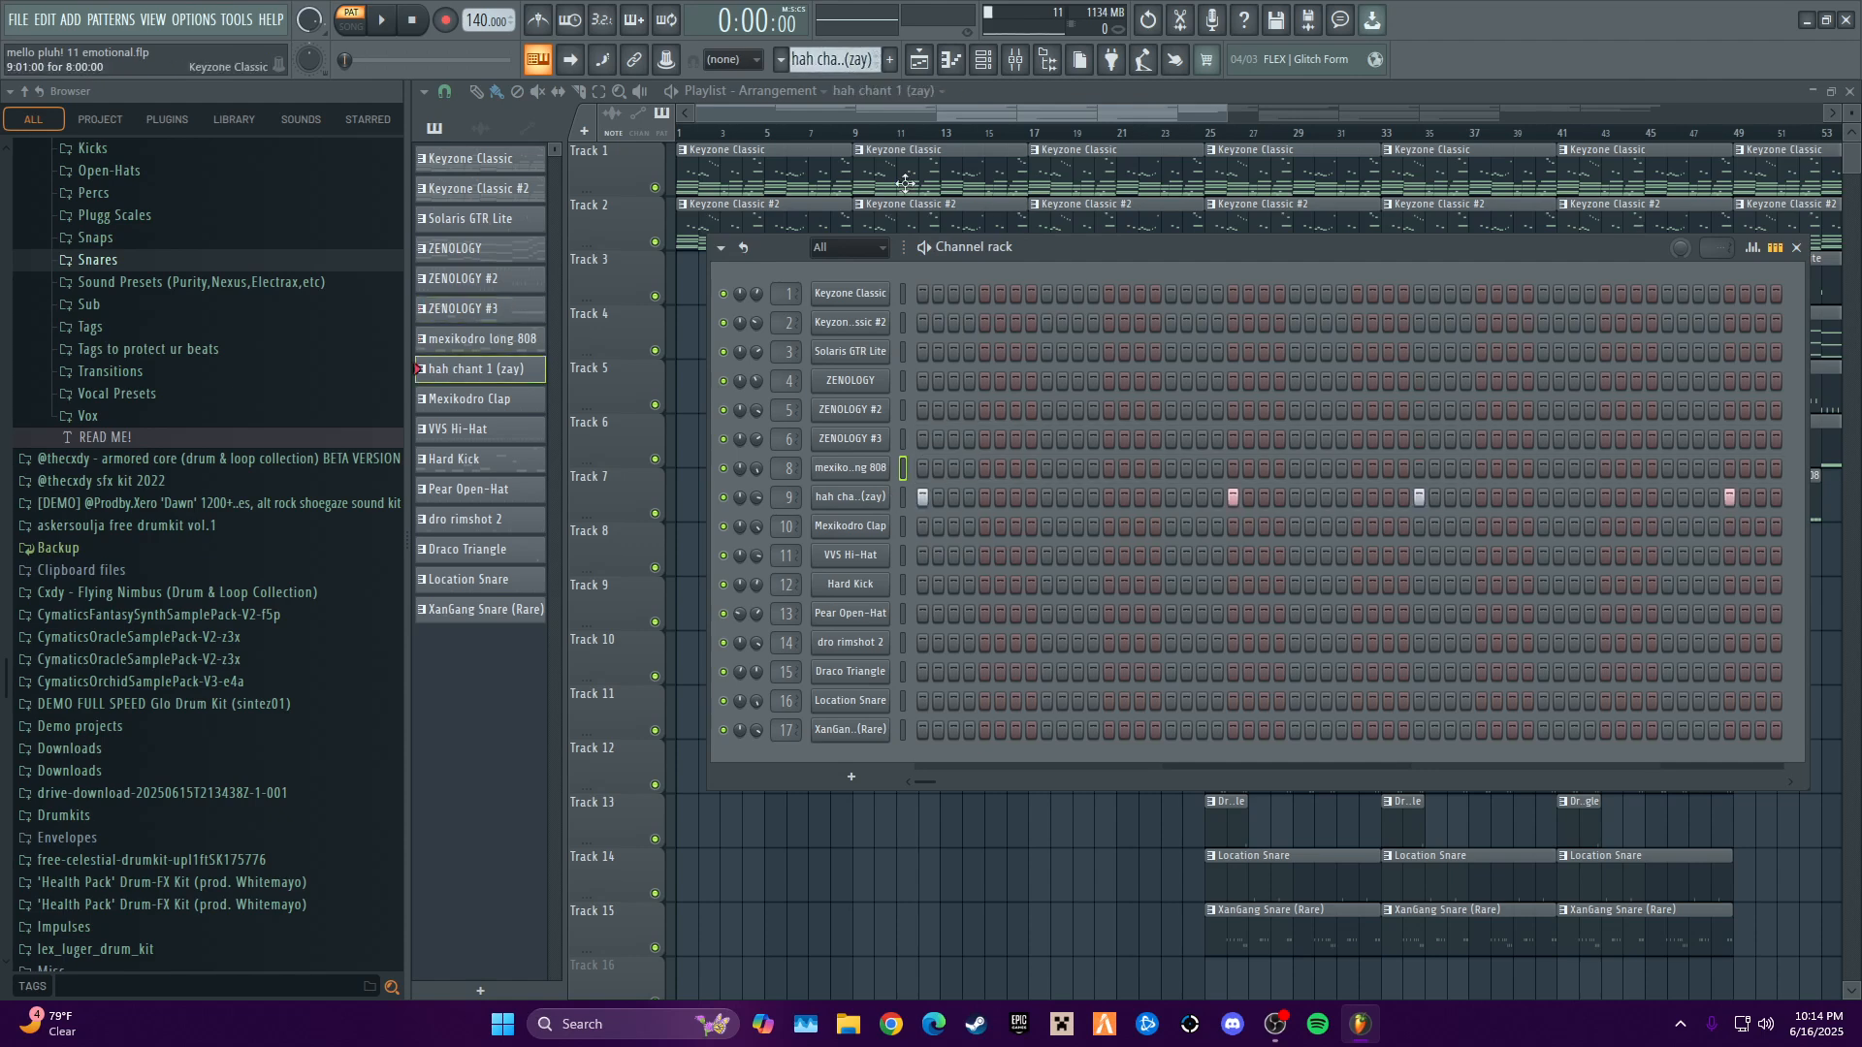
pyautogui.rightClick(868, 501)
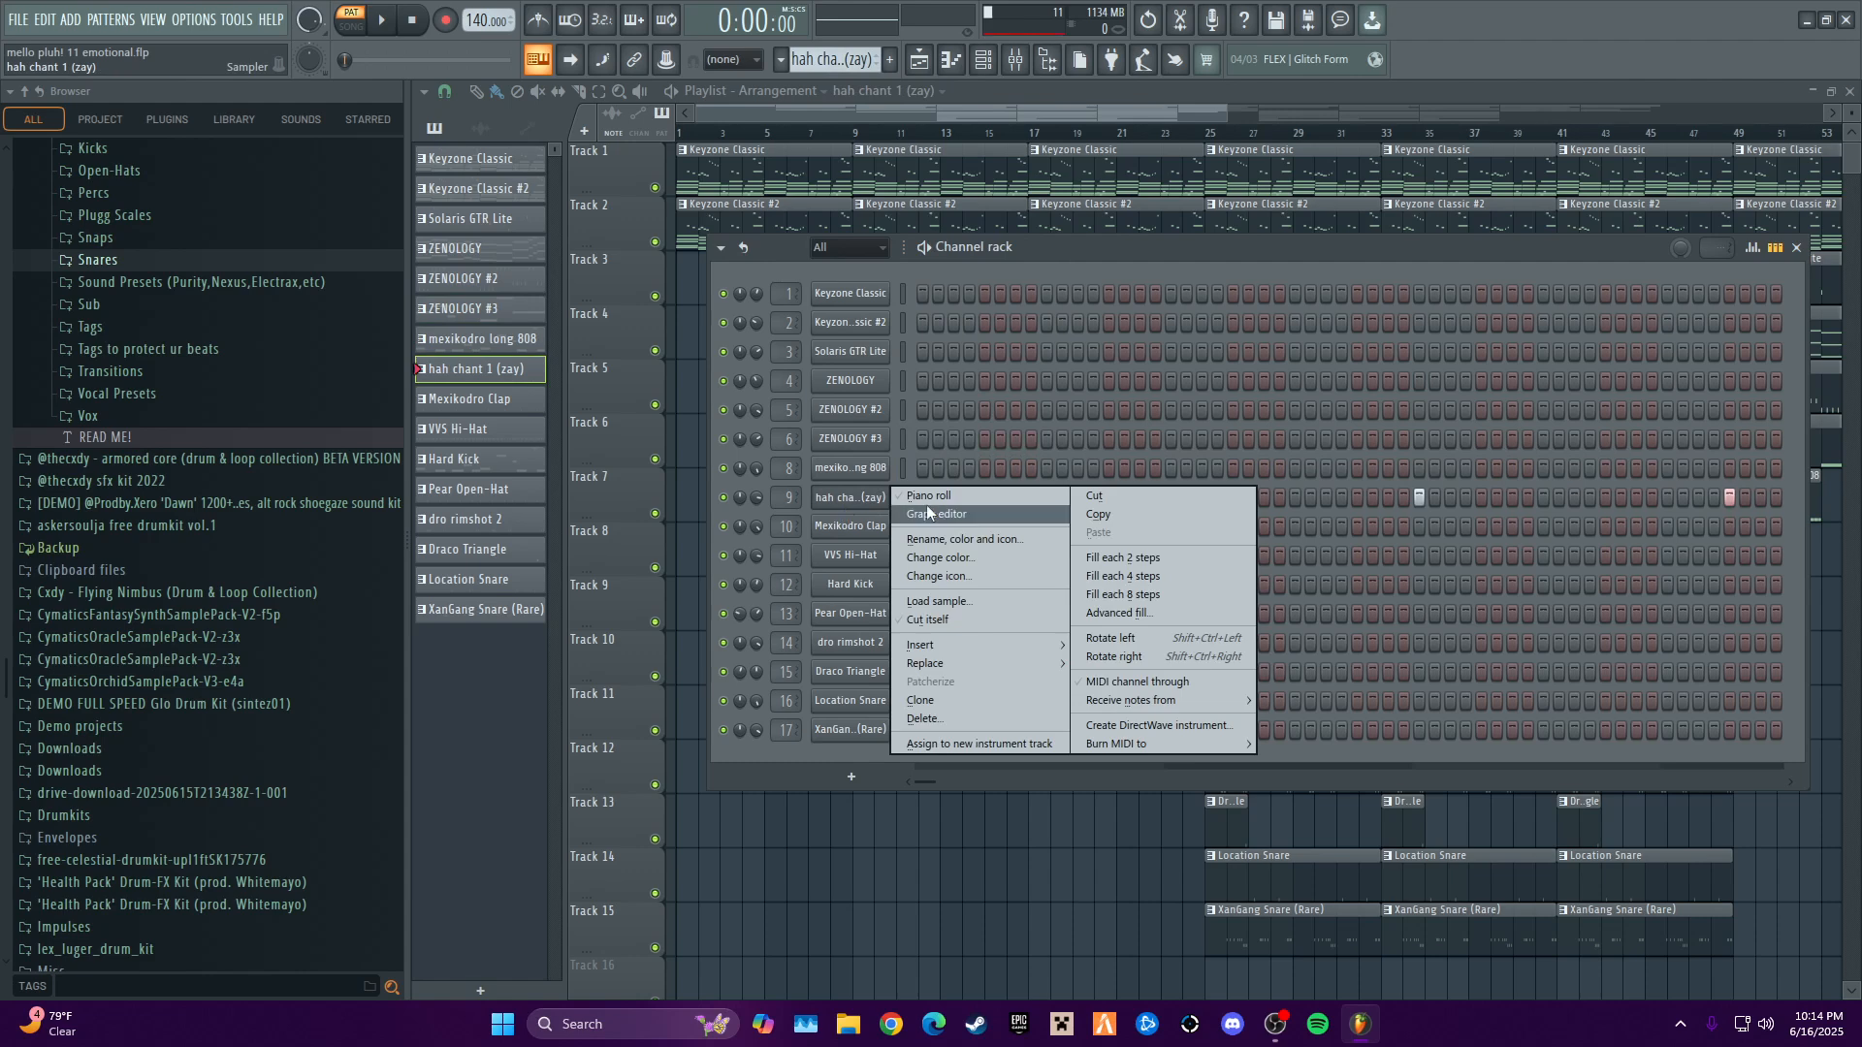
pyautogui.click(927, 504)
pyautogui.scroll(1, 1180, 387)
pyautogui.press('space')
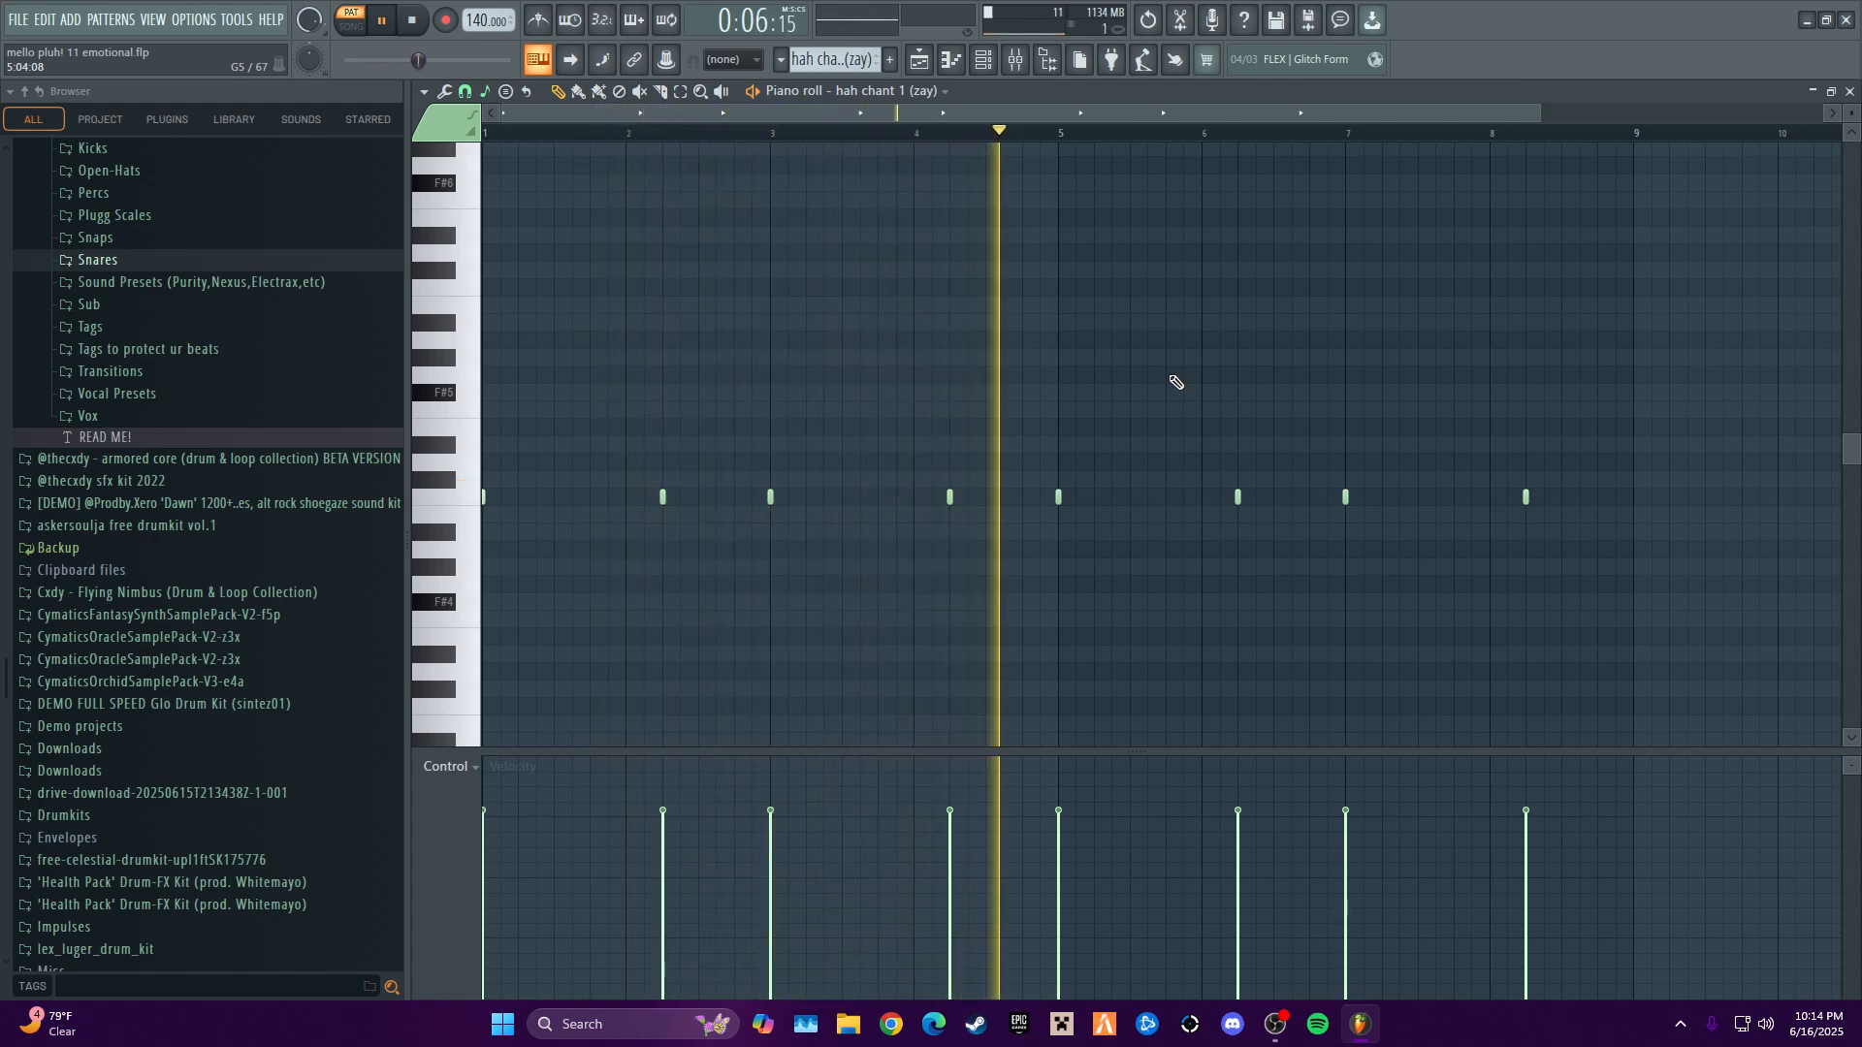
pyautogui.press('space')
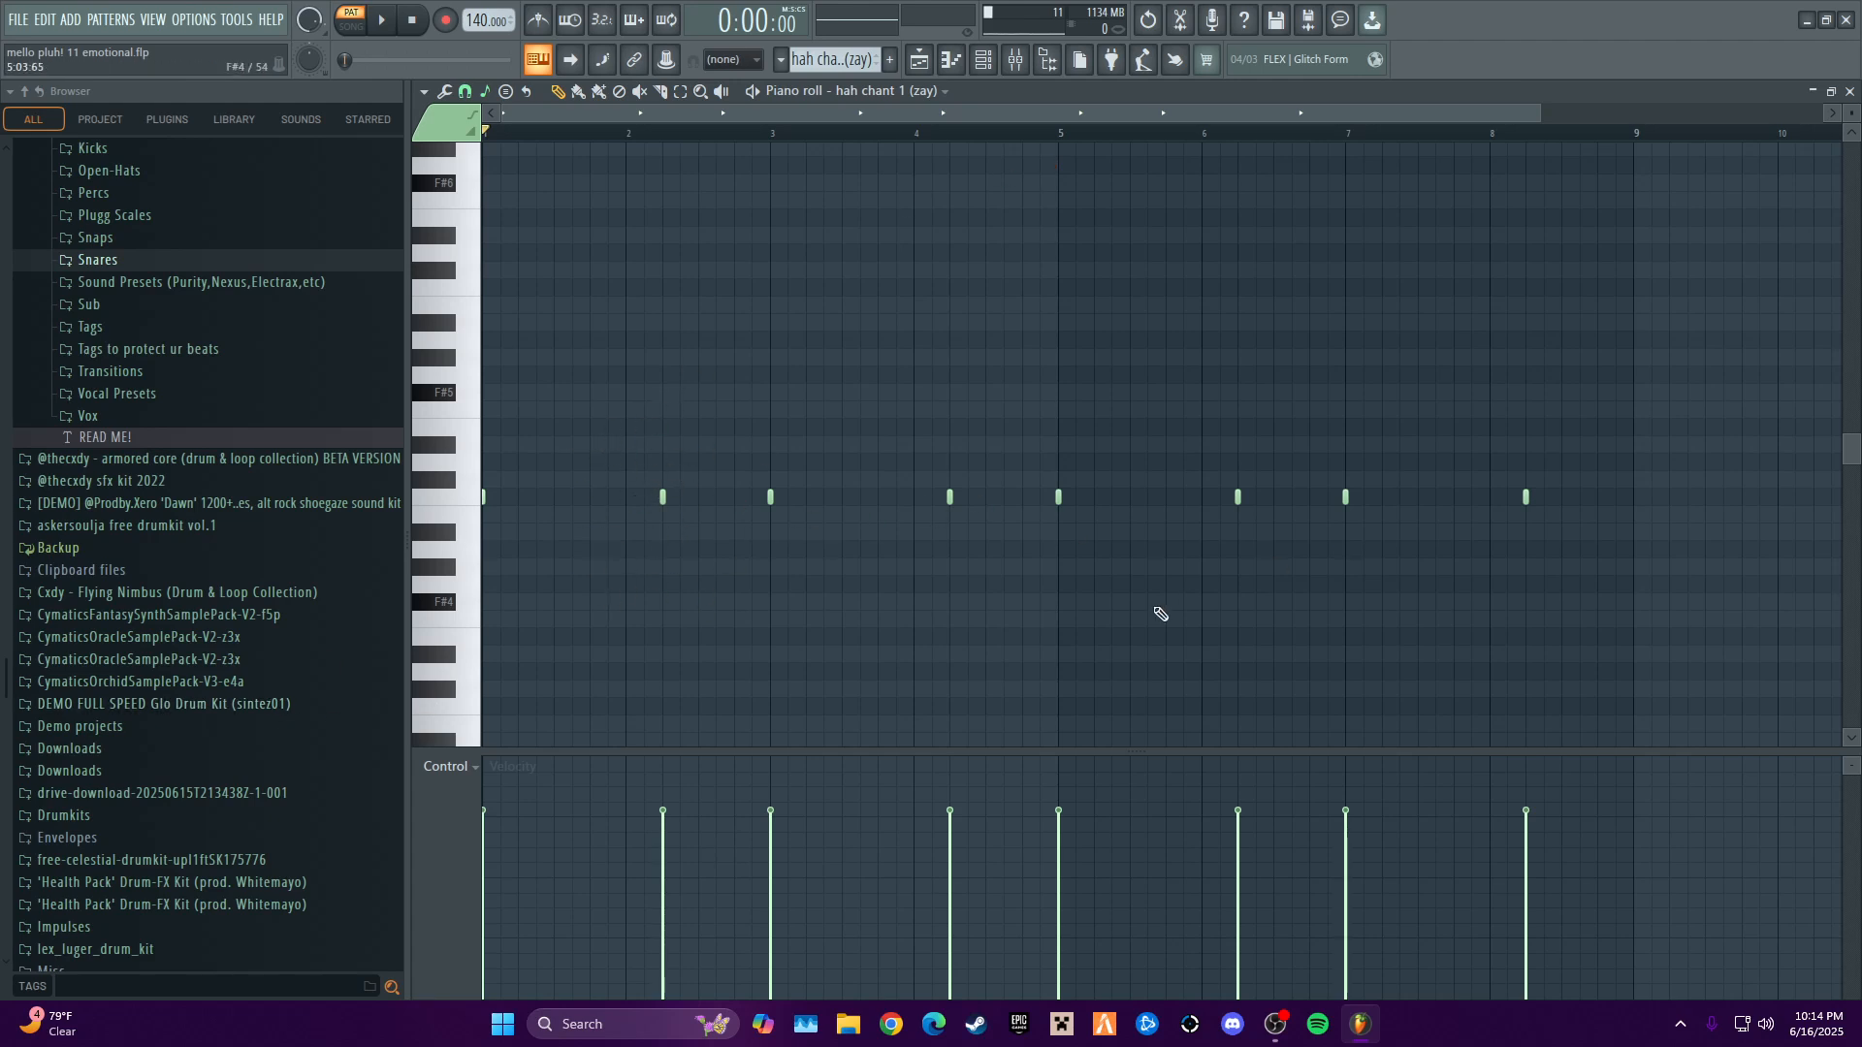
# - Close the hah chant notes, then select the Mexikodro Clap pattern and audition it with its notes open in the piano roll
pyautogui.click(1850, 92)
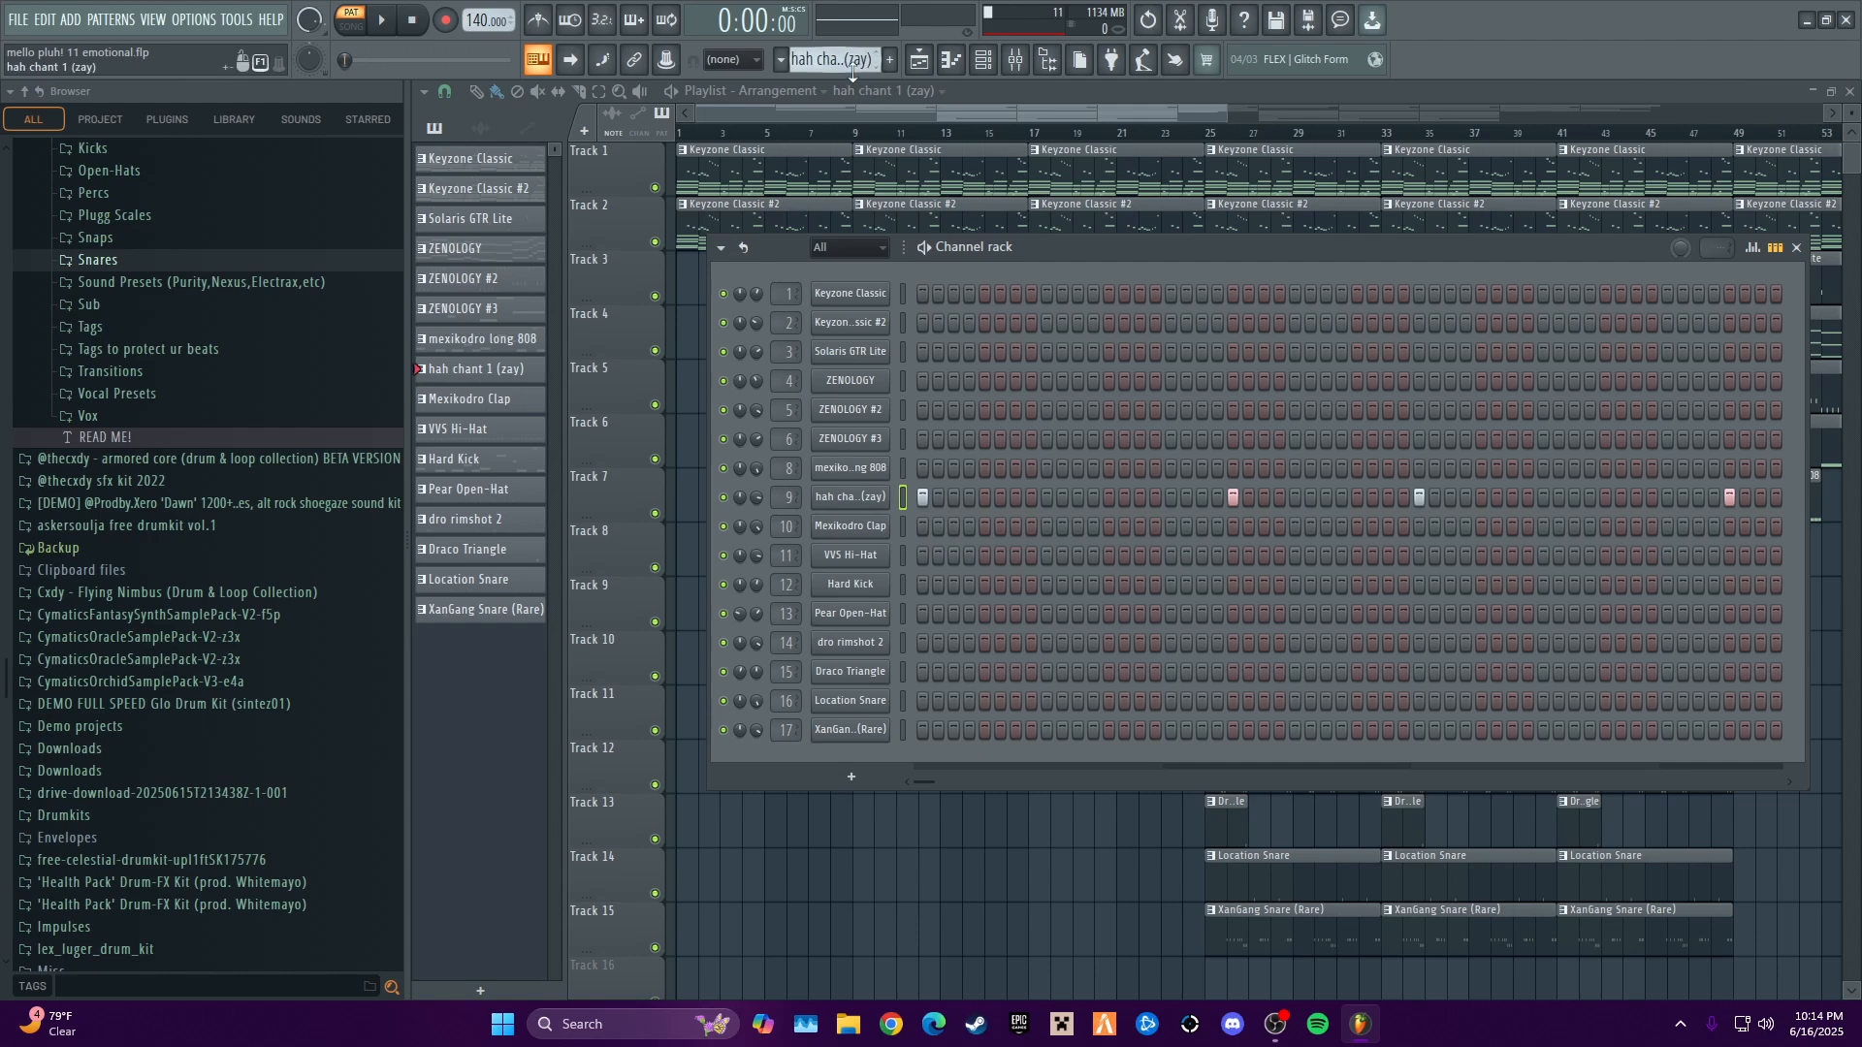
pyautogui.scroll(3, 852, 67)
pyautogui.scroll(-4, 852, 68)
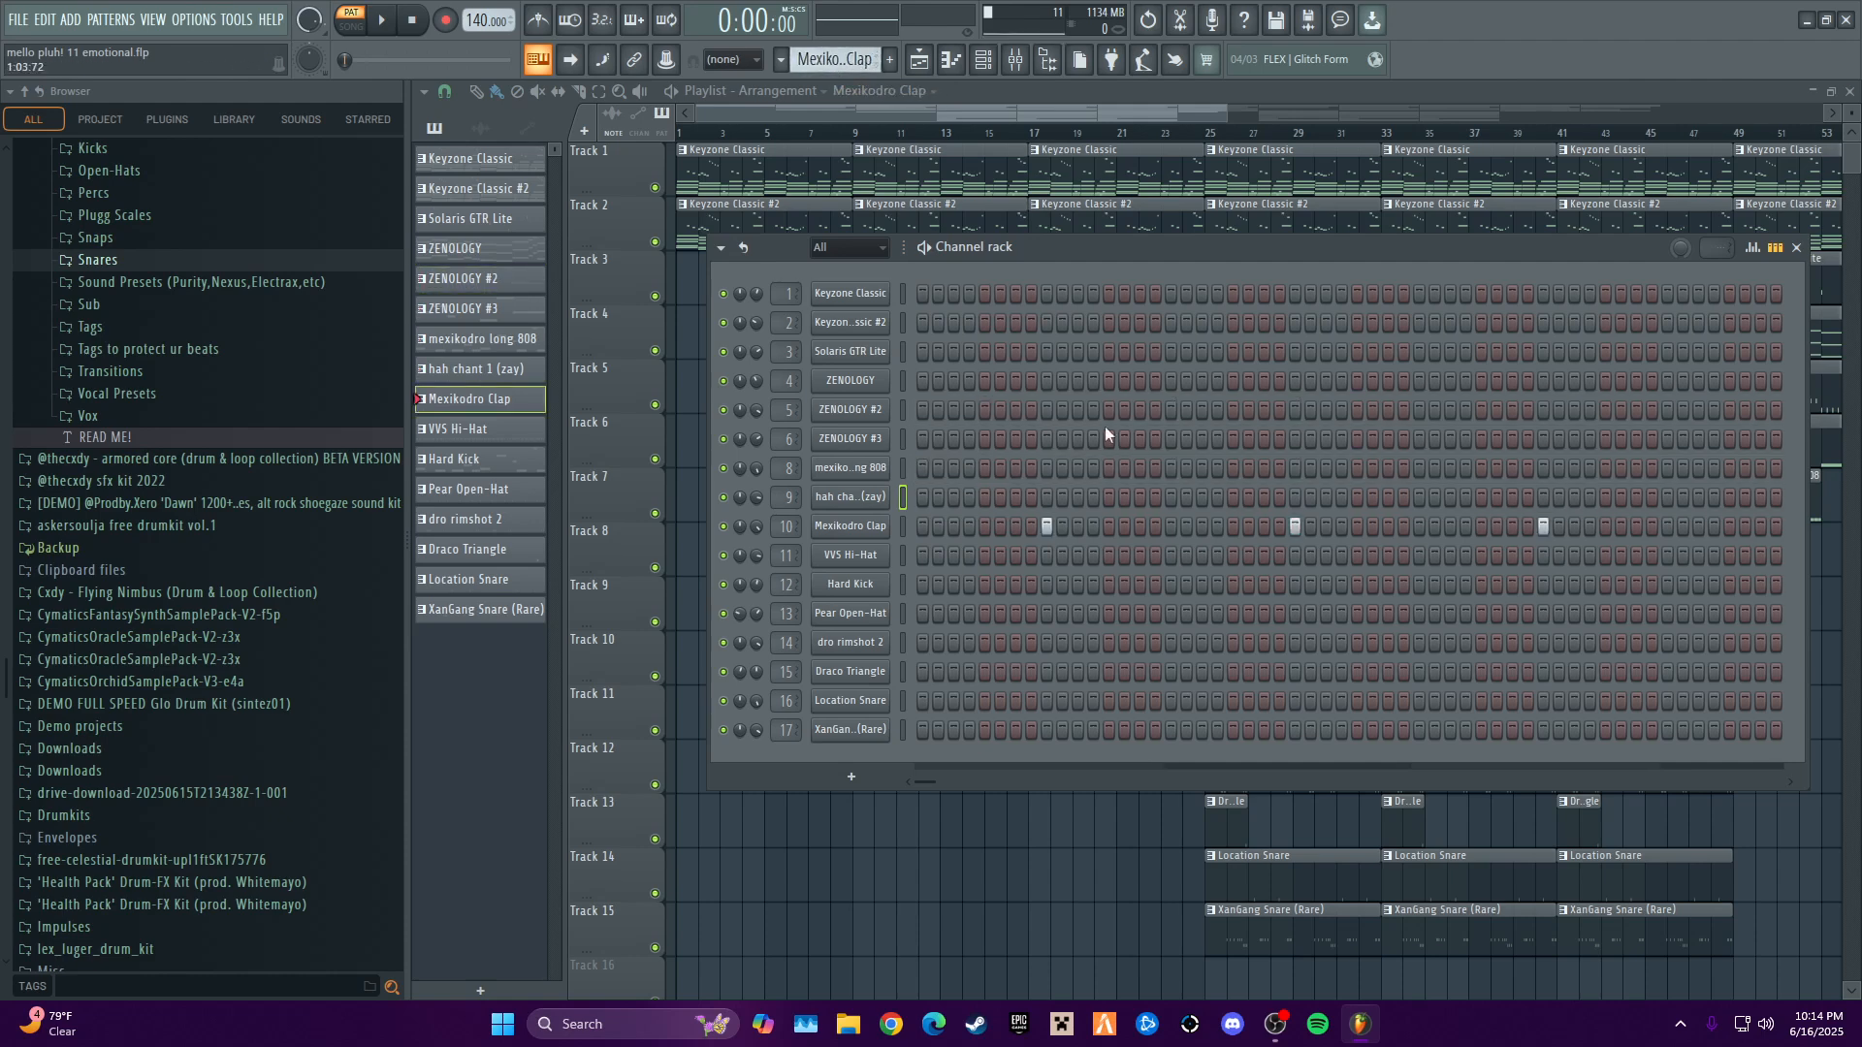
pyautogui.rightClick(875, 528)
pyautogui.click(921, 526)
pyautogui.press('space')
pyautogui.rightClick(876, 524)
pyautogui.click(921, 523)
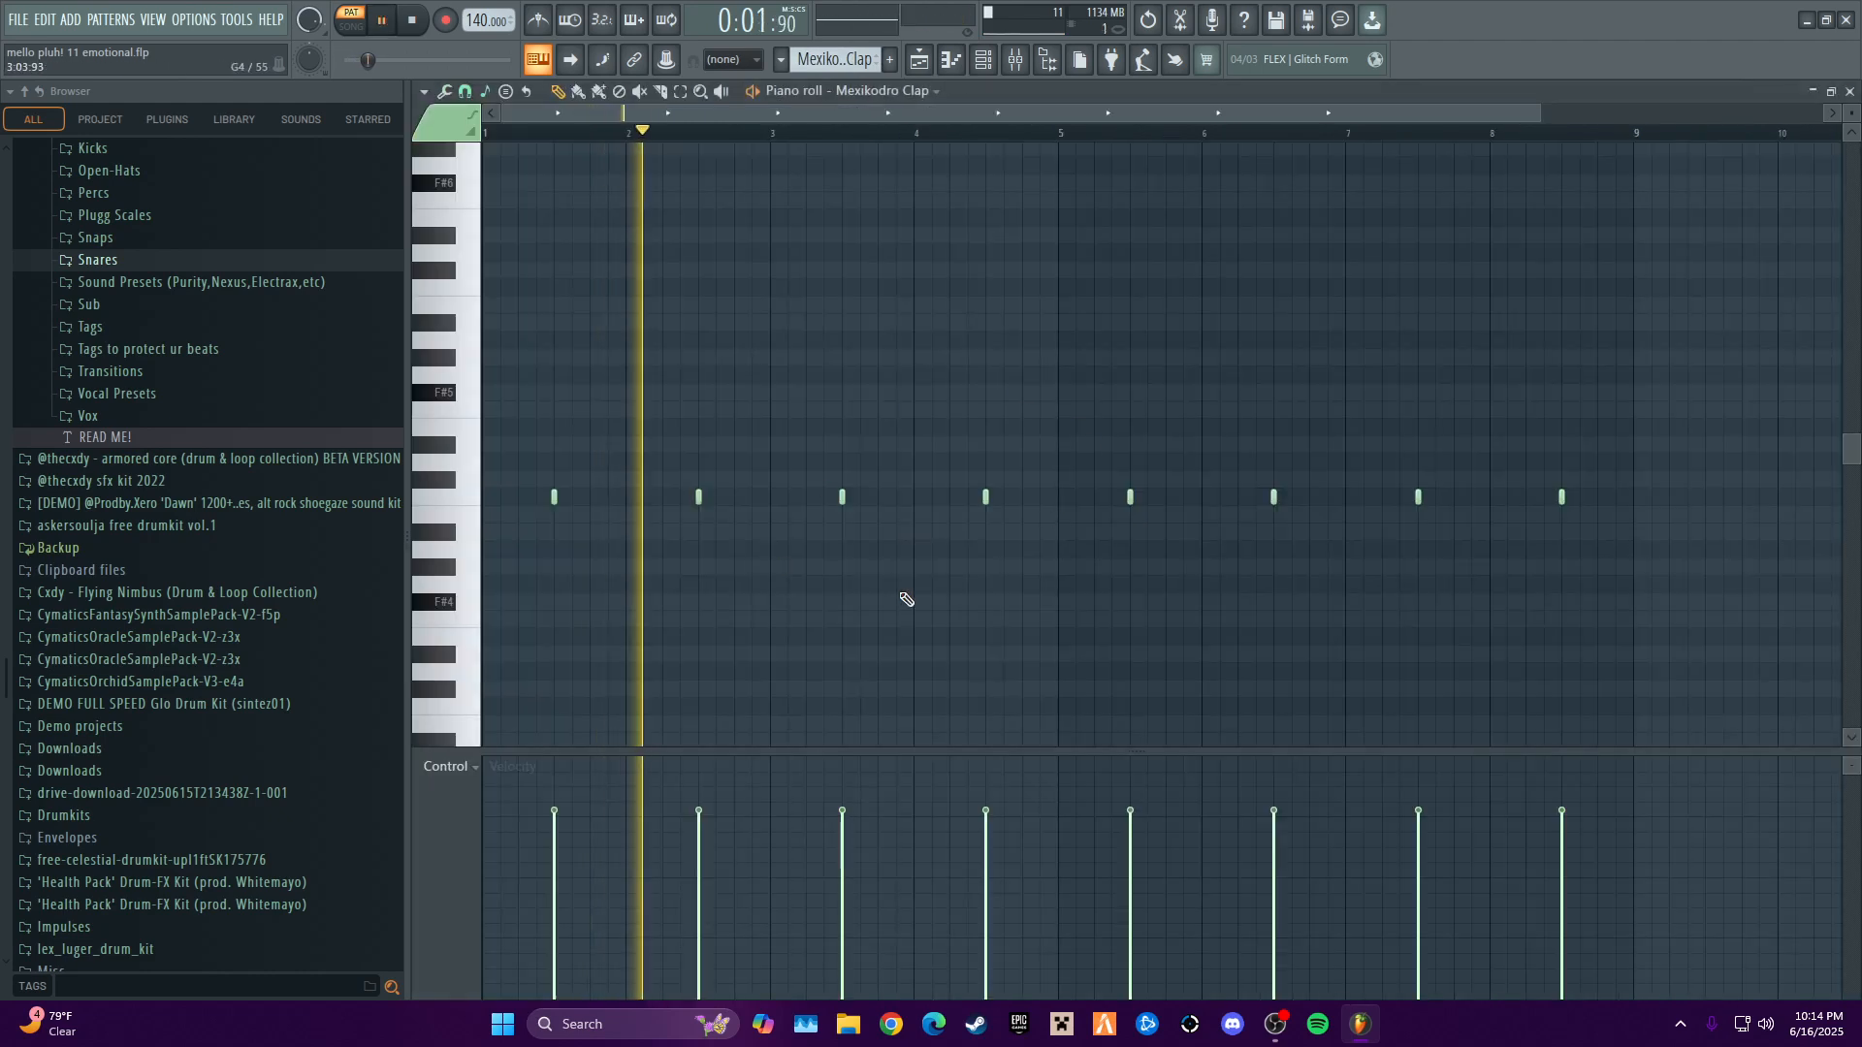
pyautogui.press('space')
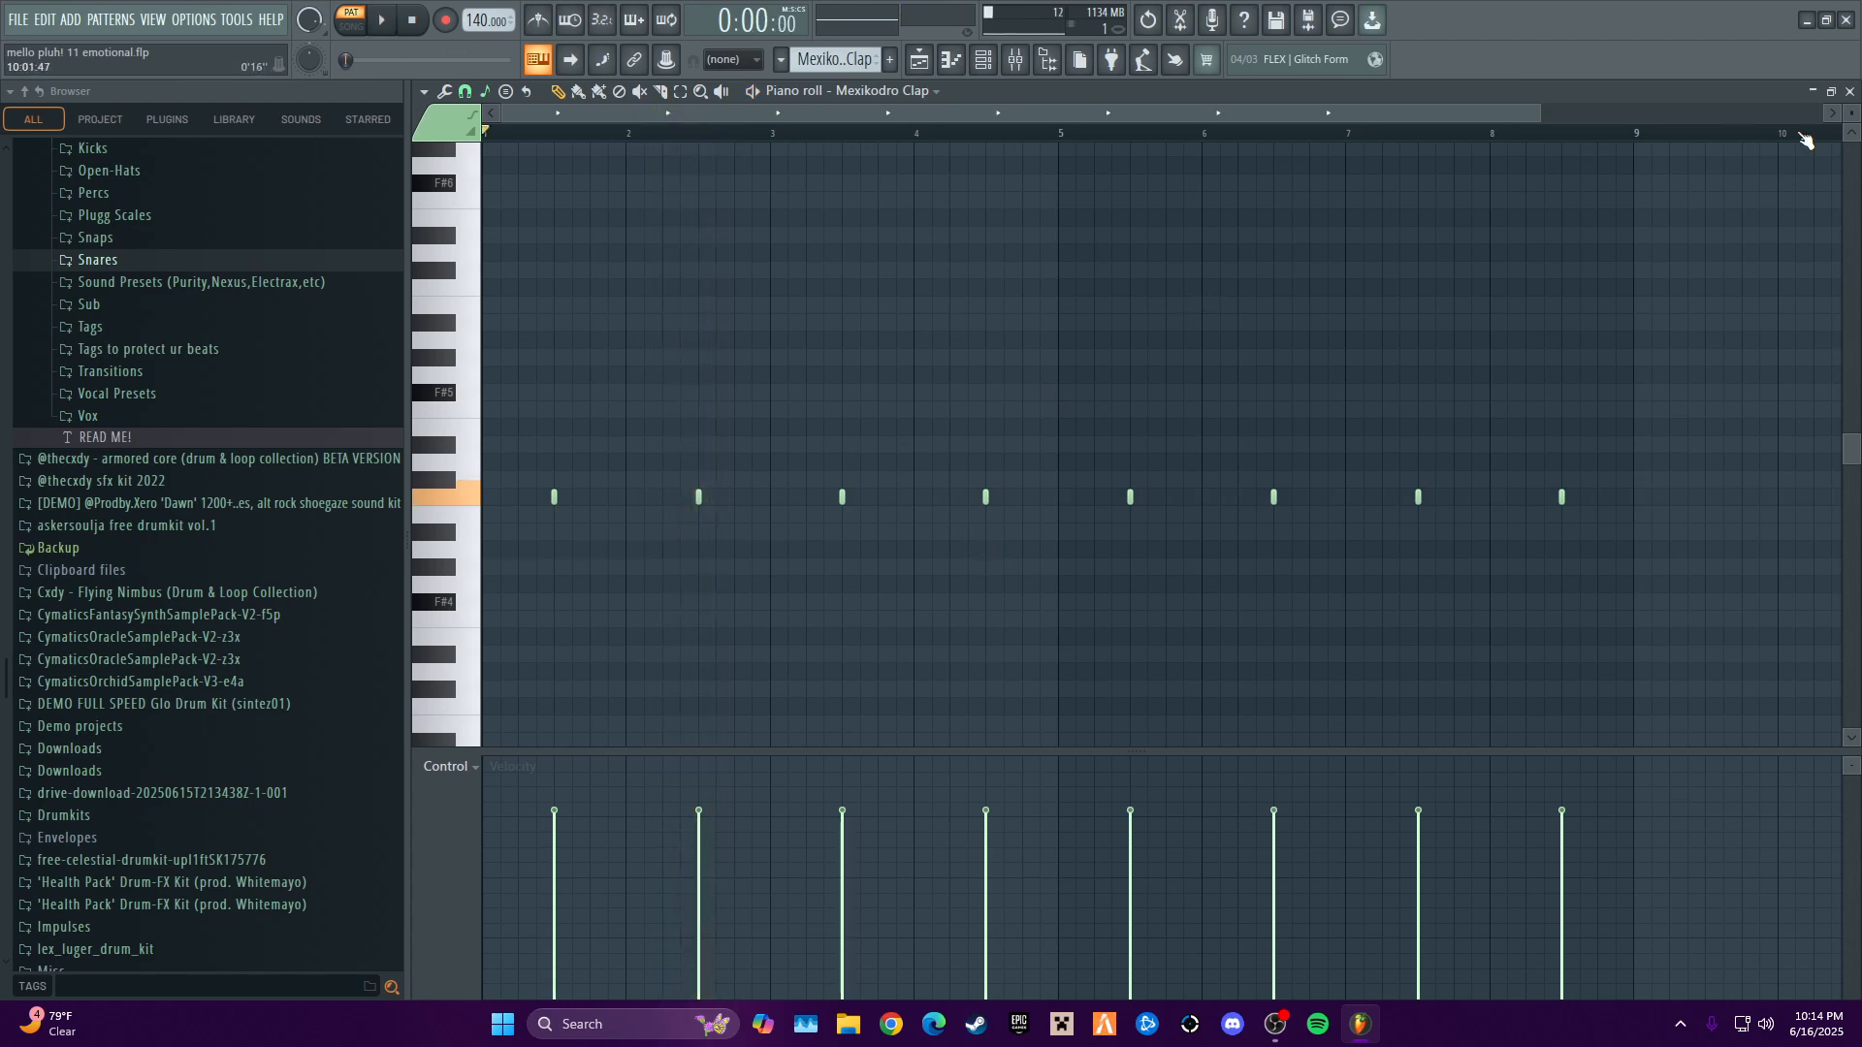
pyautogui.click(1850, 91)
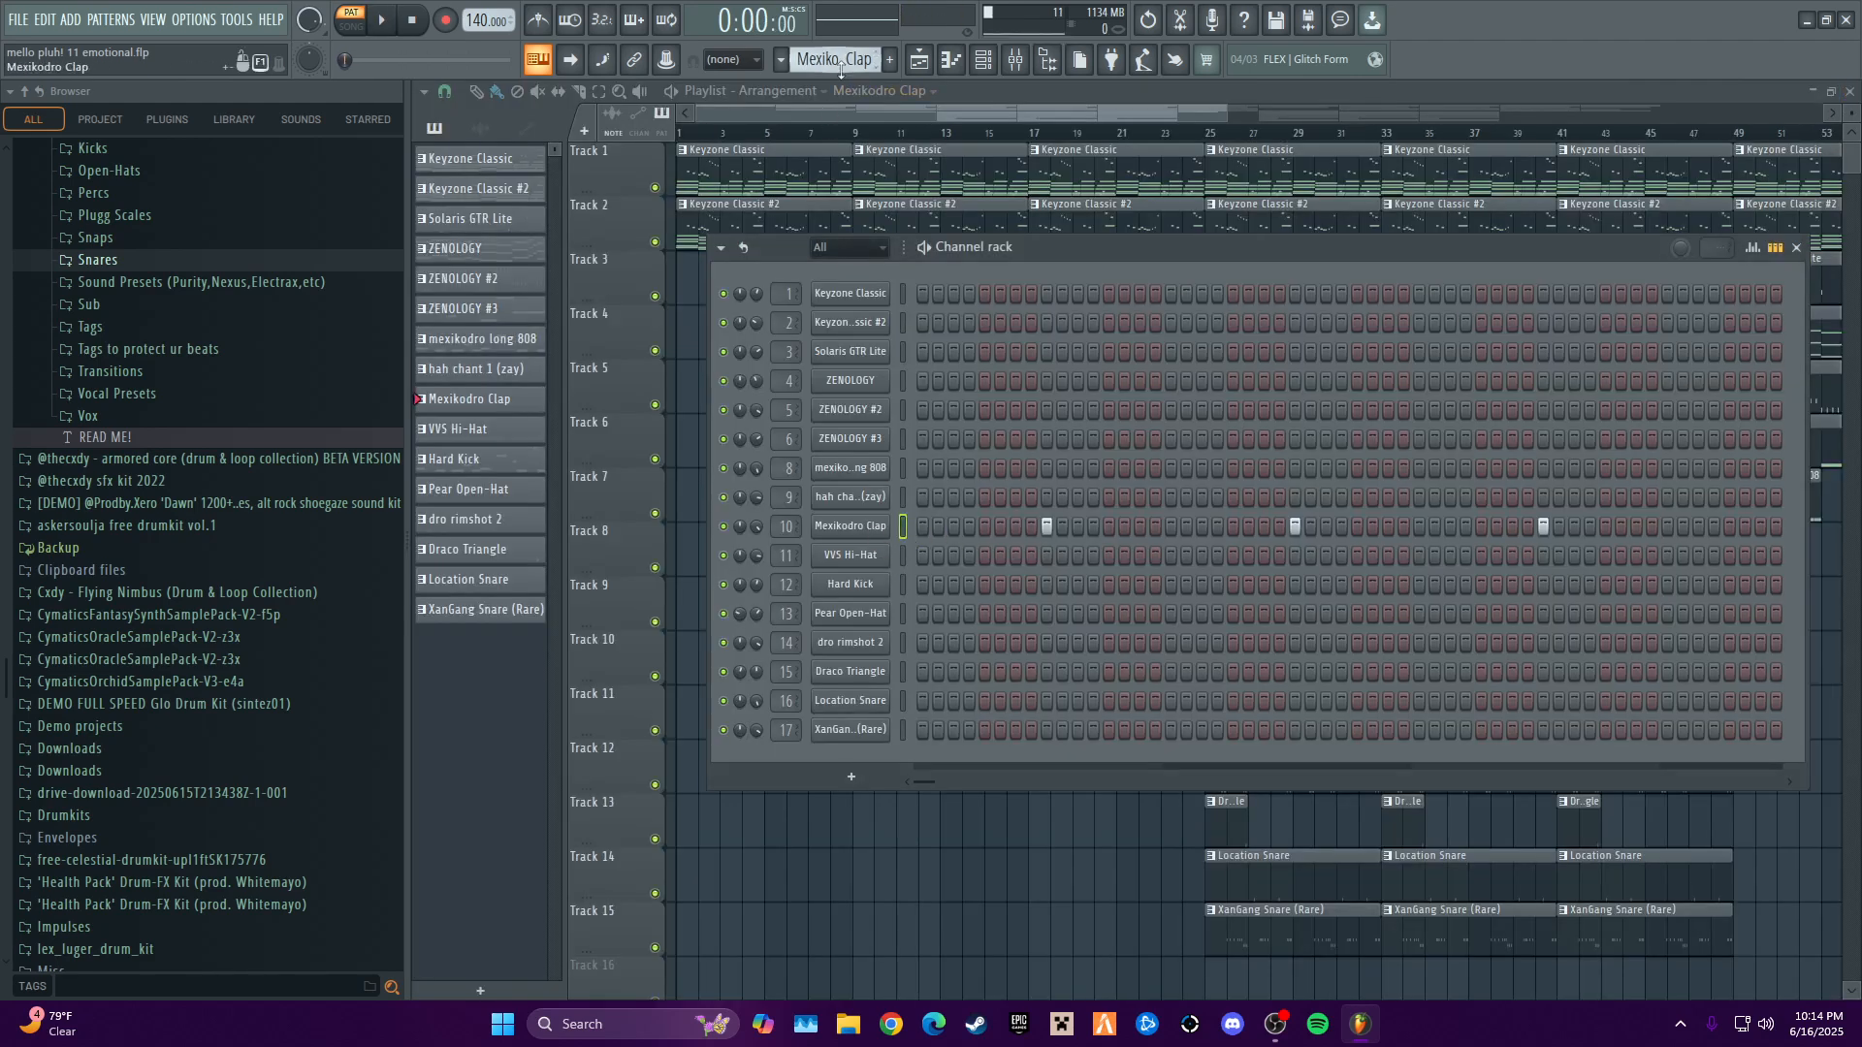
# - Select the VVS Hi-Hat pattern and audition it with its notes enlarged in the piano roll, closing the editor when done
pyautogui.scroll(-1, 835, 60)
pyautogui.rightClick(889, 545)
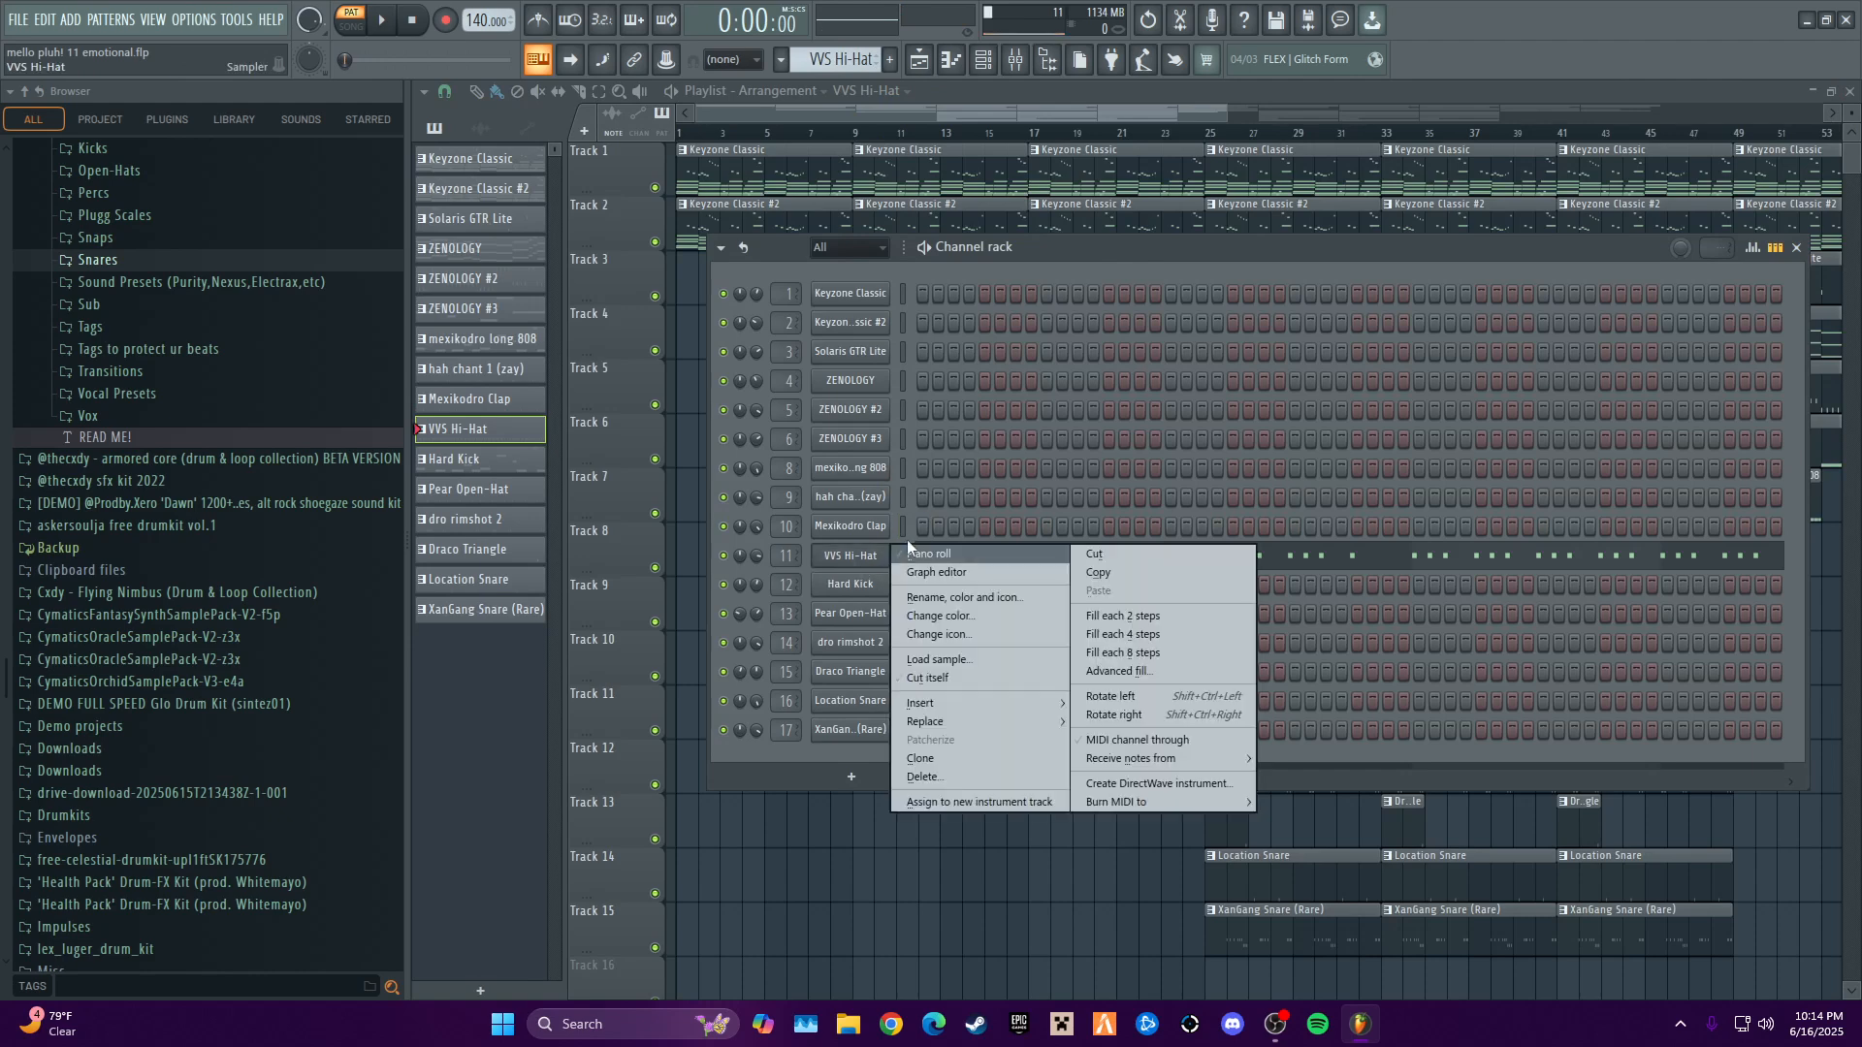
pyautogui.click(931, 552)
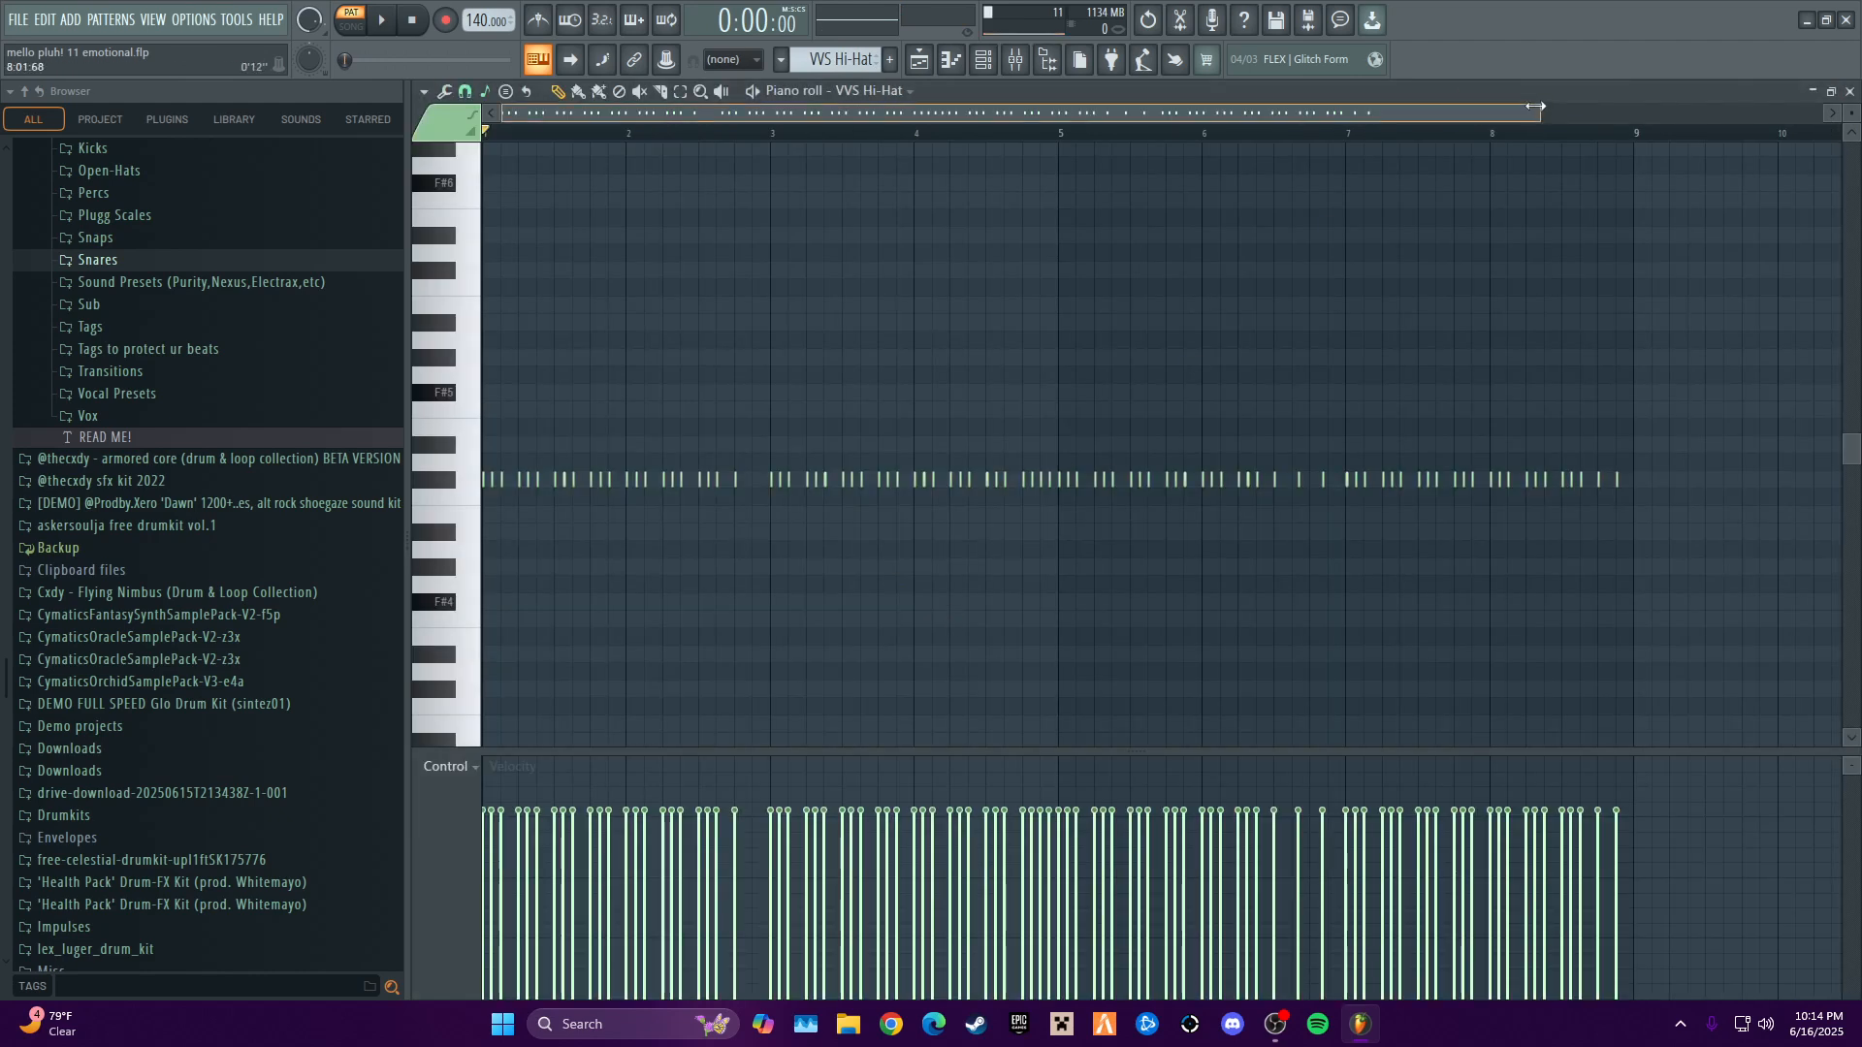
pyautogui.moveTo(1540, 112); pyautogui.dragTo(942, 233)
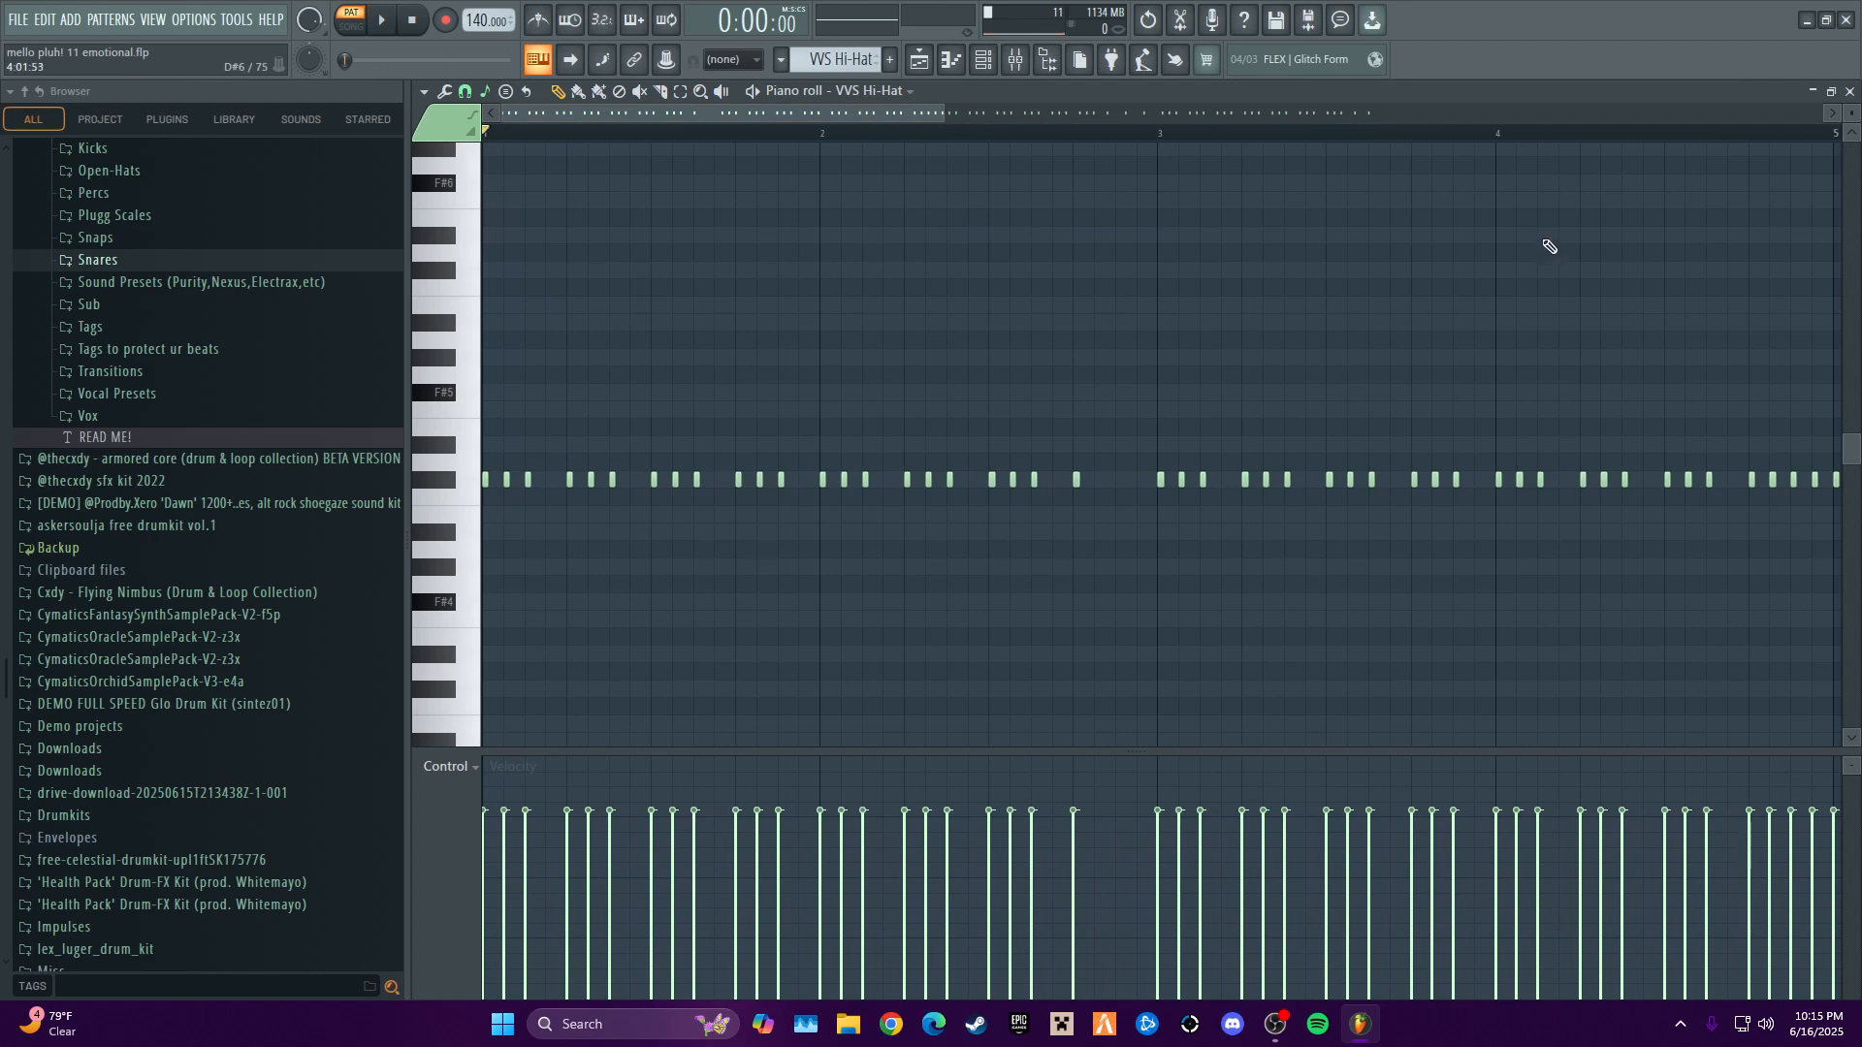
pyautogui.press('space')
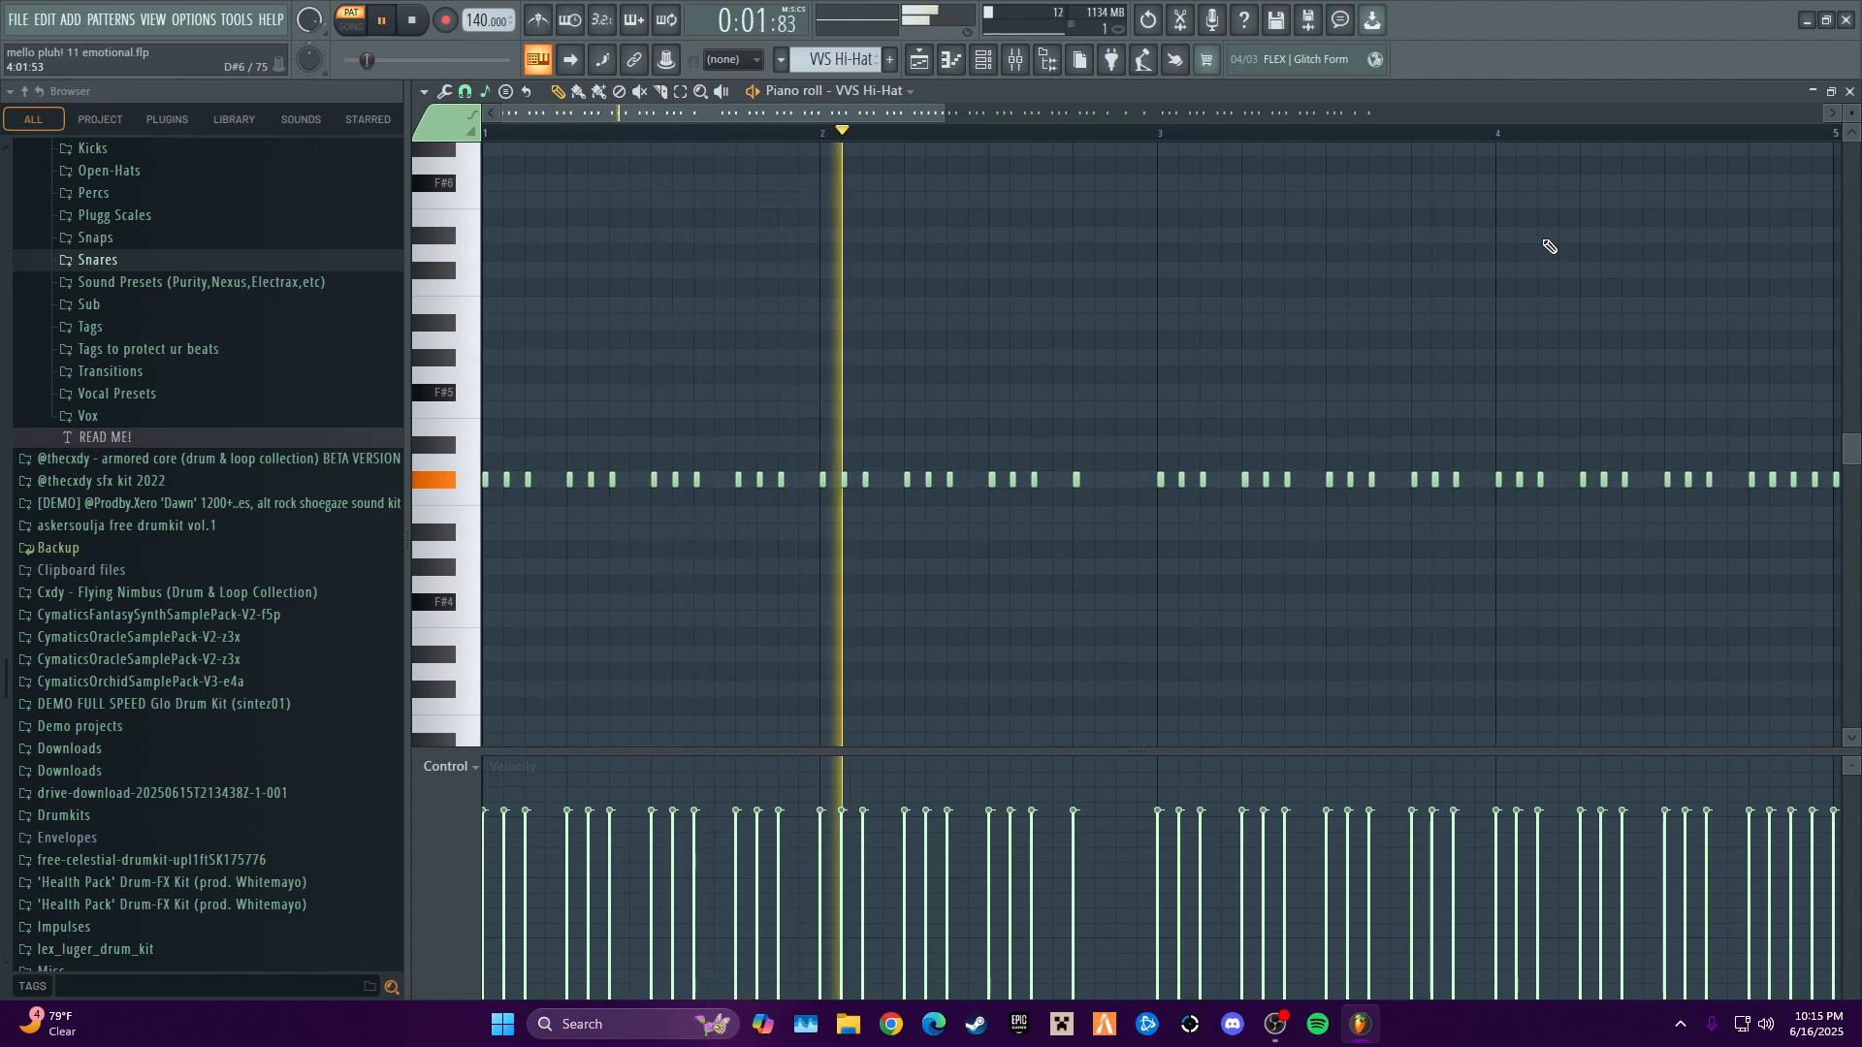
pyautogui.moveTo(909, 116); pyautogui.dragTo(1095, 131)
pyautogui.press('space')
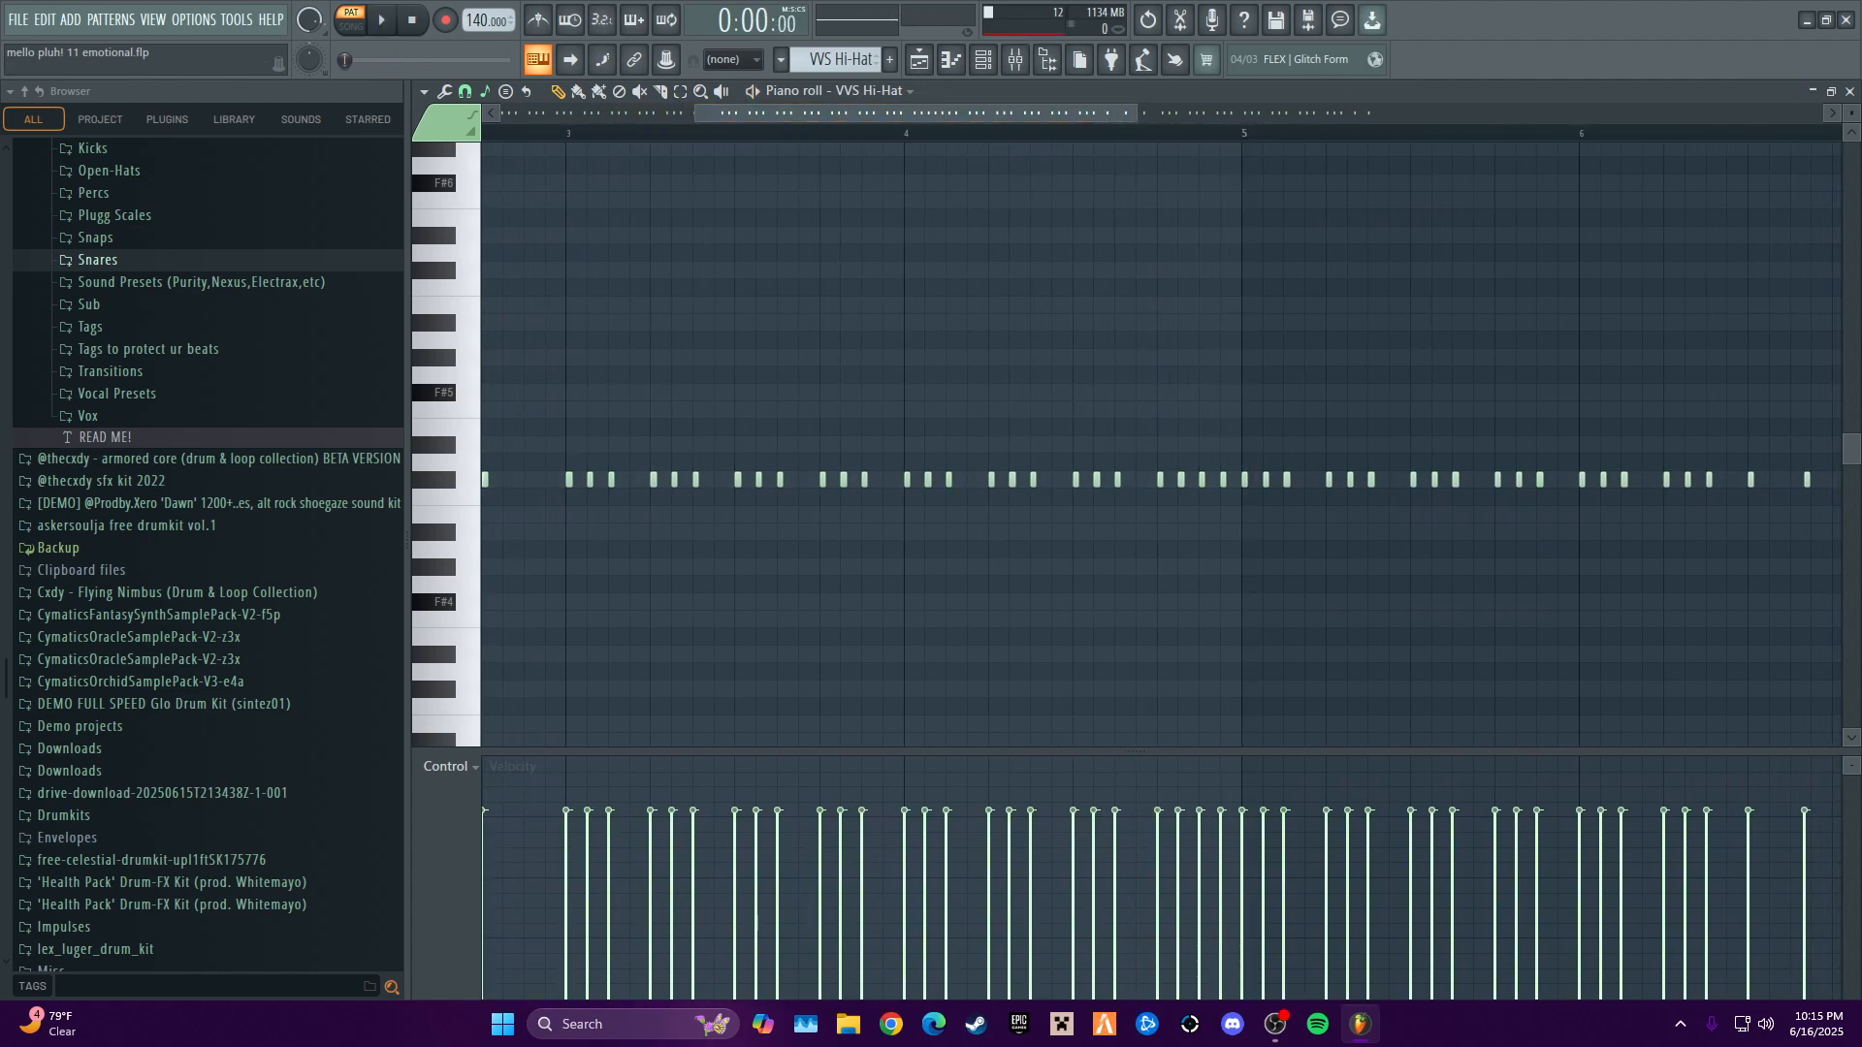
pyautogui.click(1849, 90)
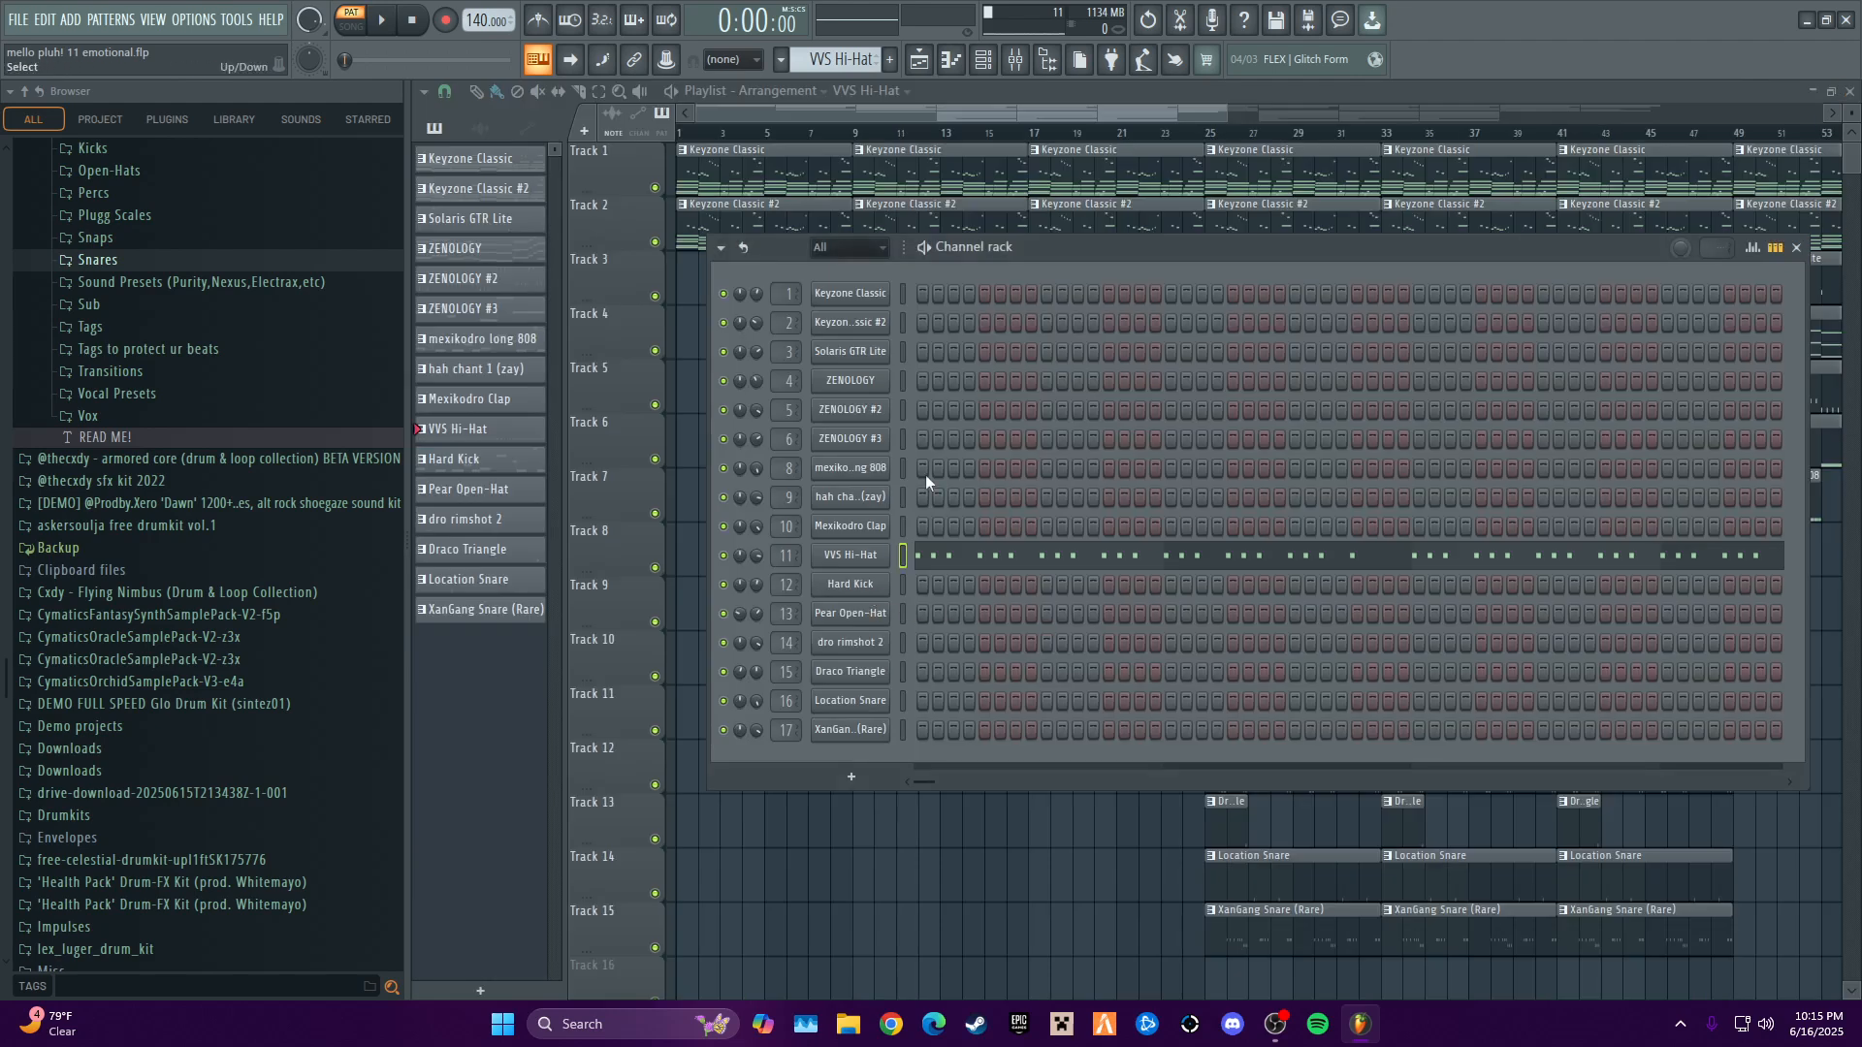
# - Audition the Hard Kick pattern with its full eight-bar note sequence shown in the piano roll, and close the editor
pyautogui.click(849, 585)
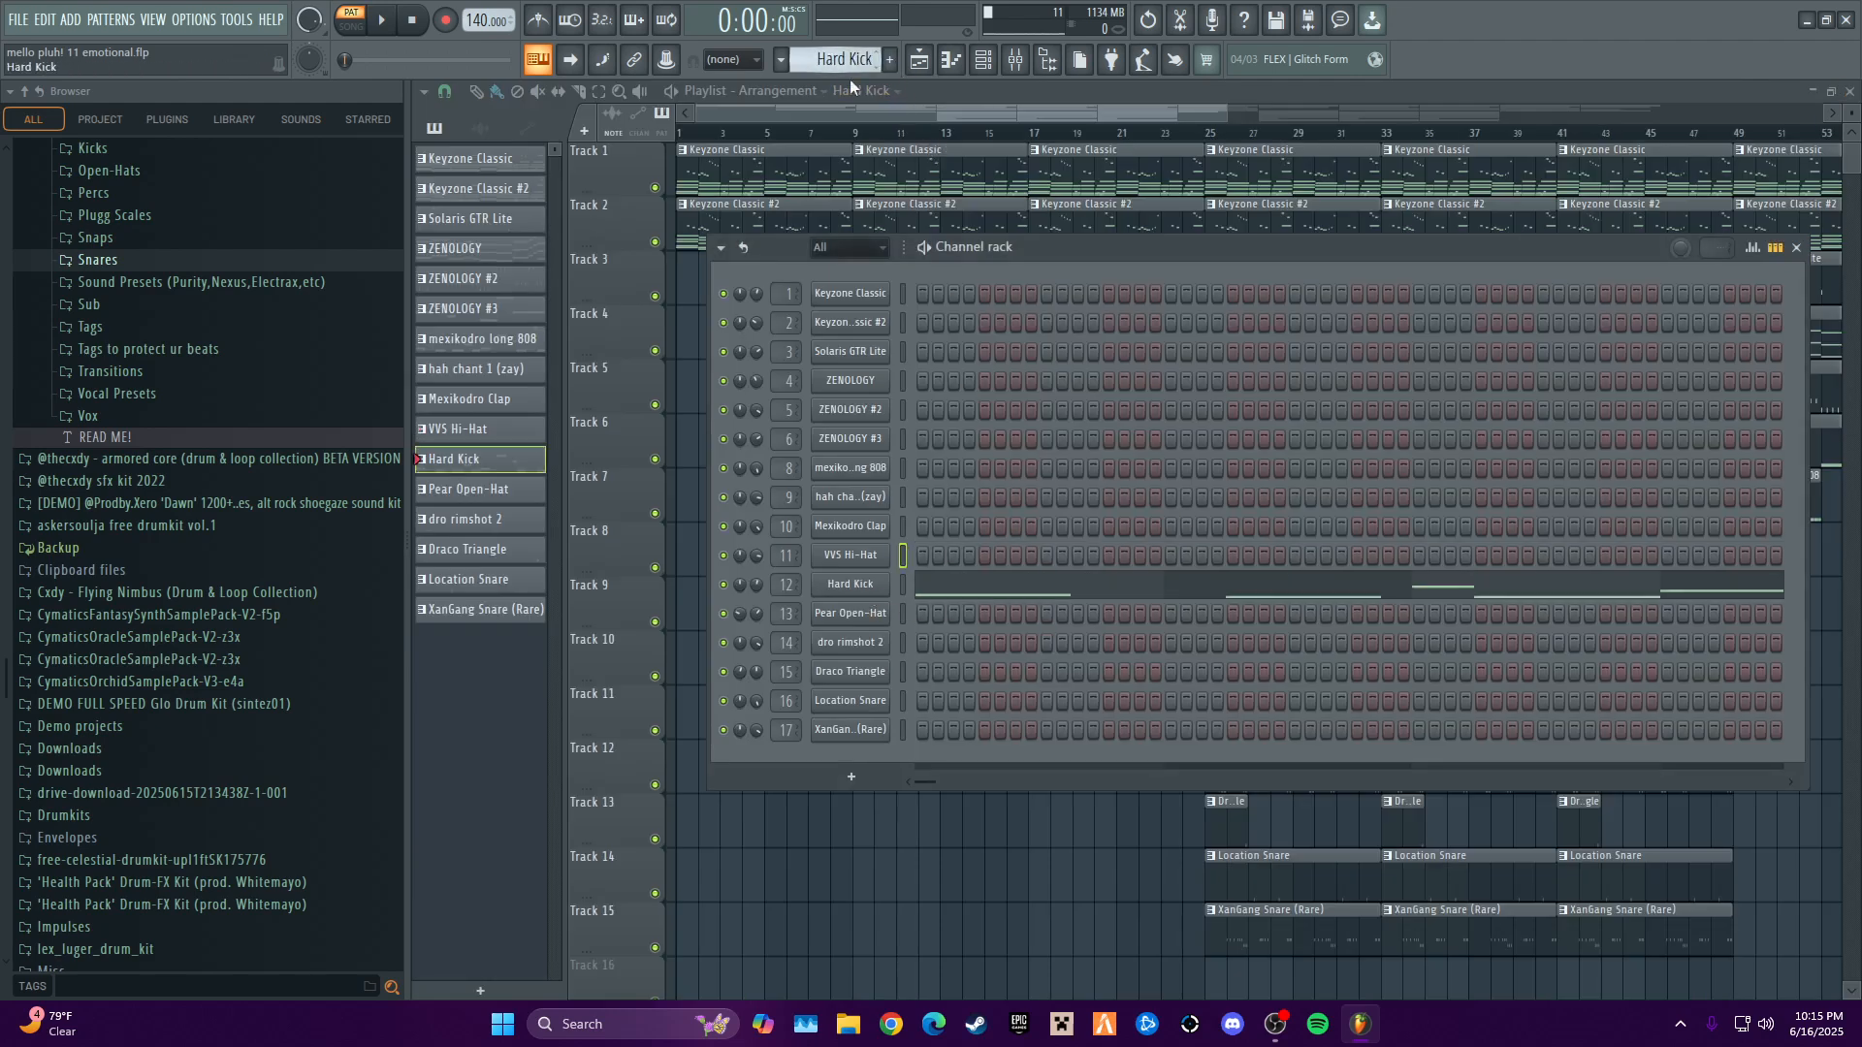
pyautogui.rightClick(849, 588)
pyautogui.click(921, 579)
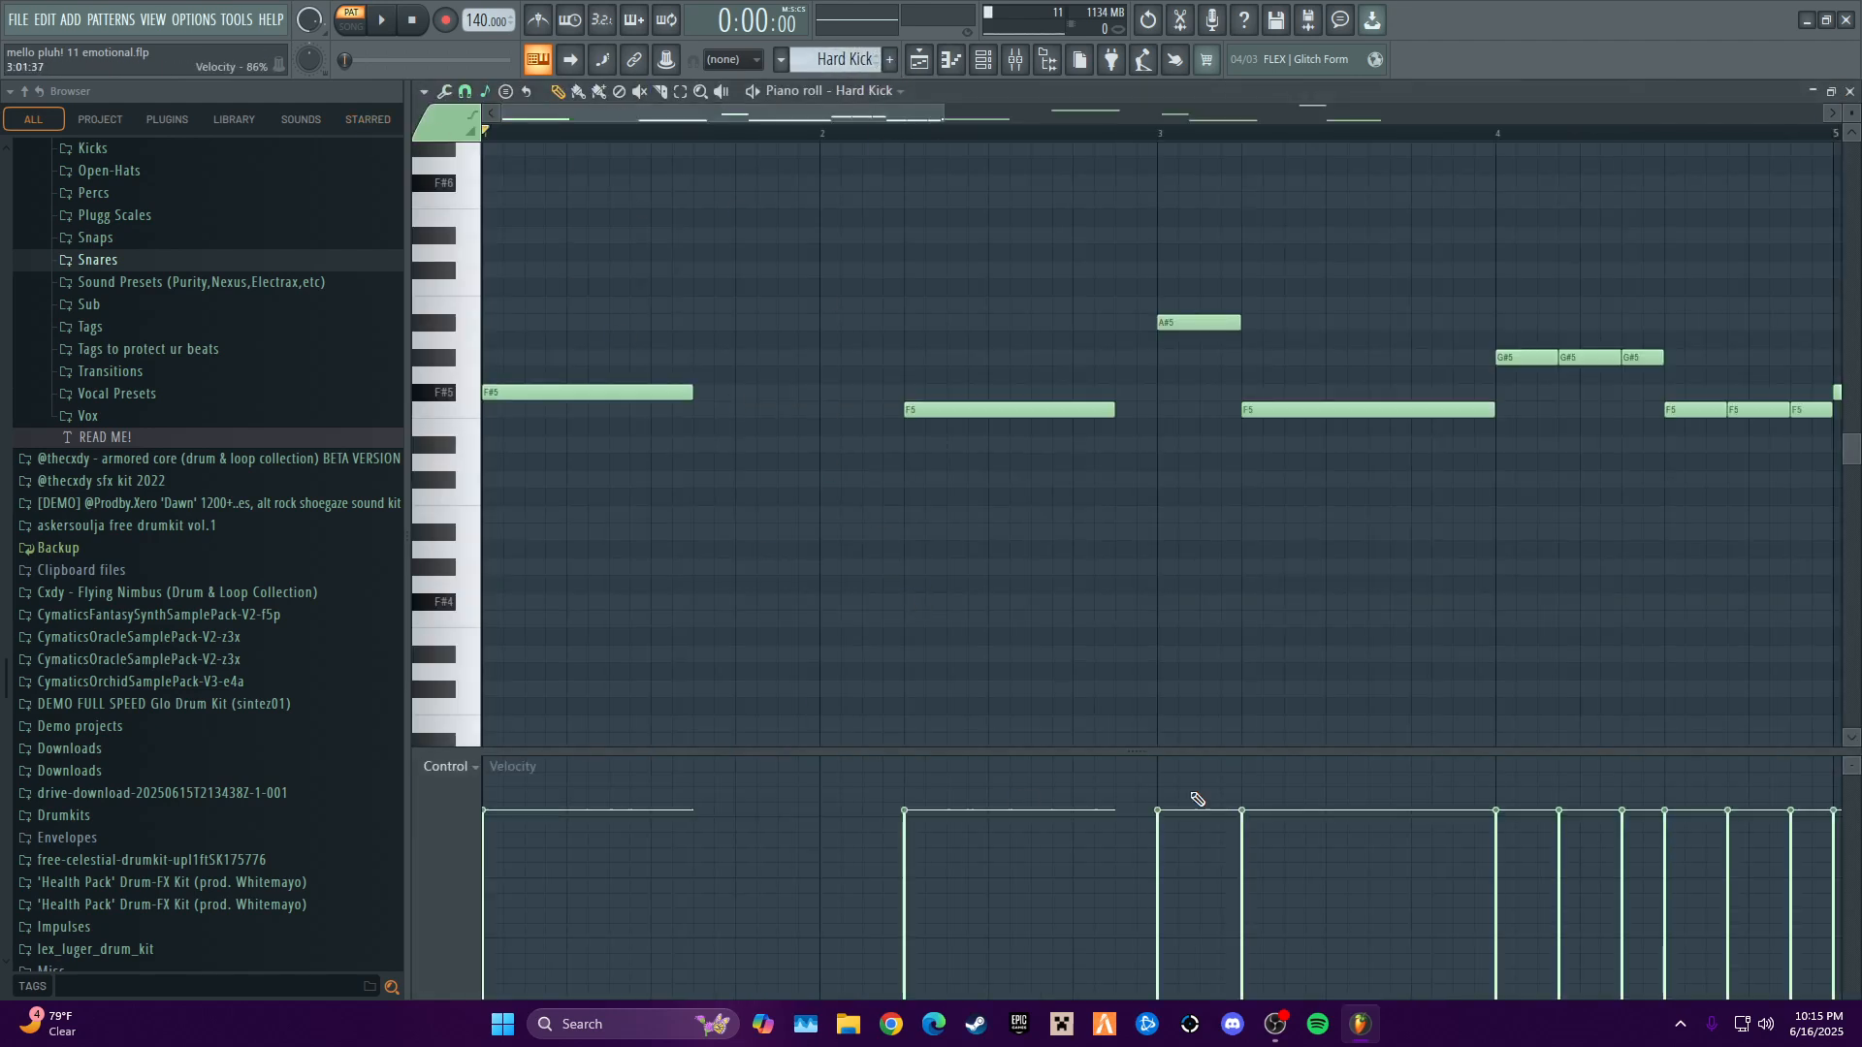
pyautogui.scroll(3, 987, 239)
pyautogui.scroll(-2, 1009, 237)
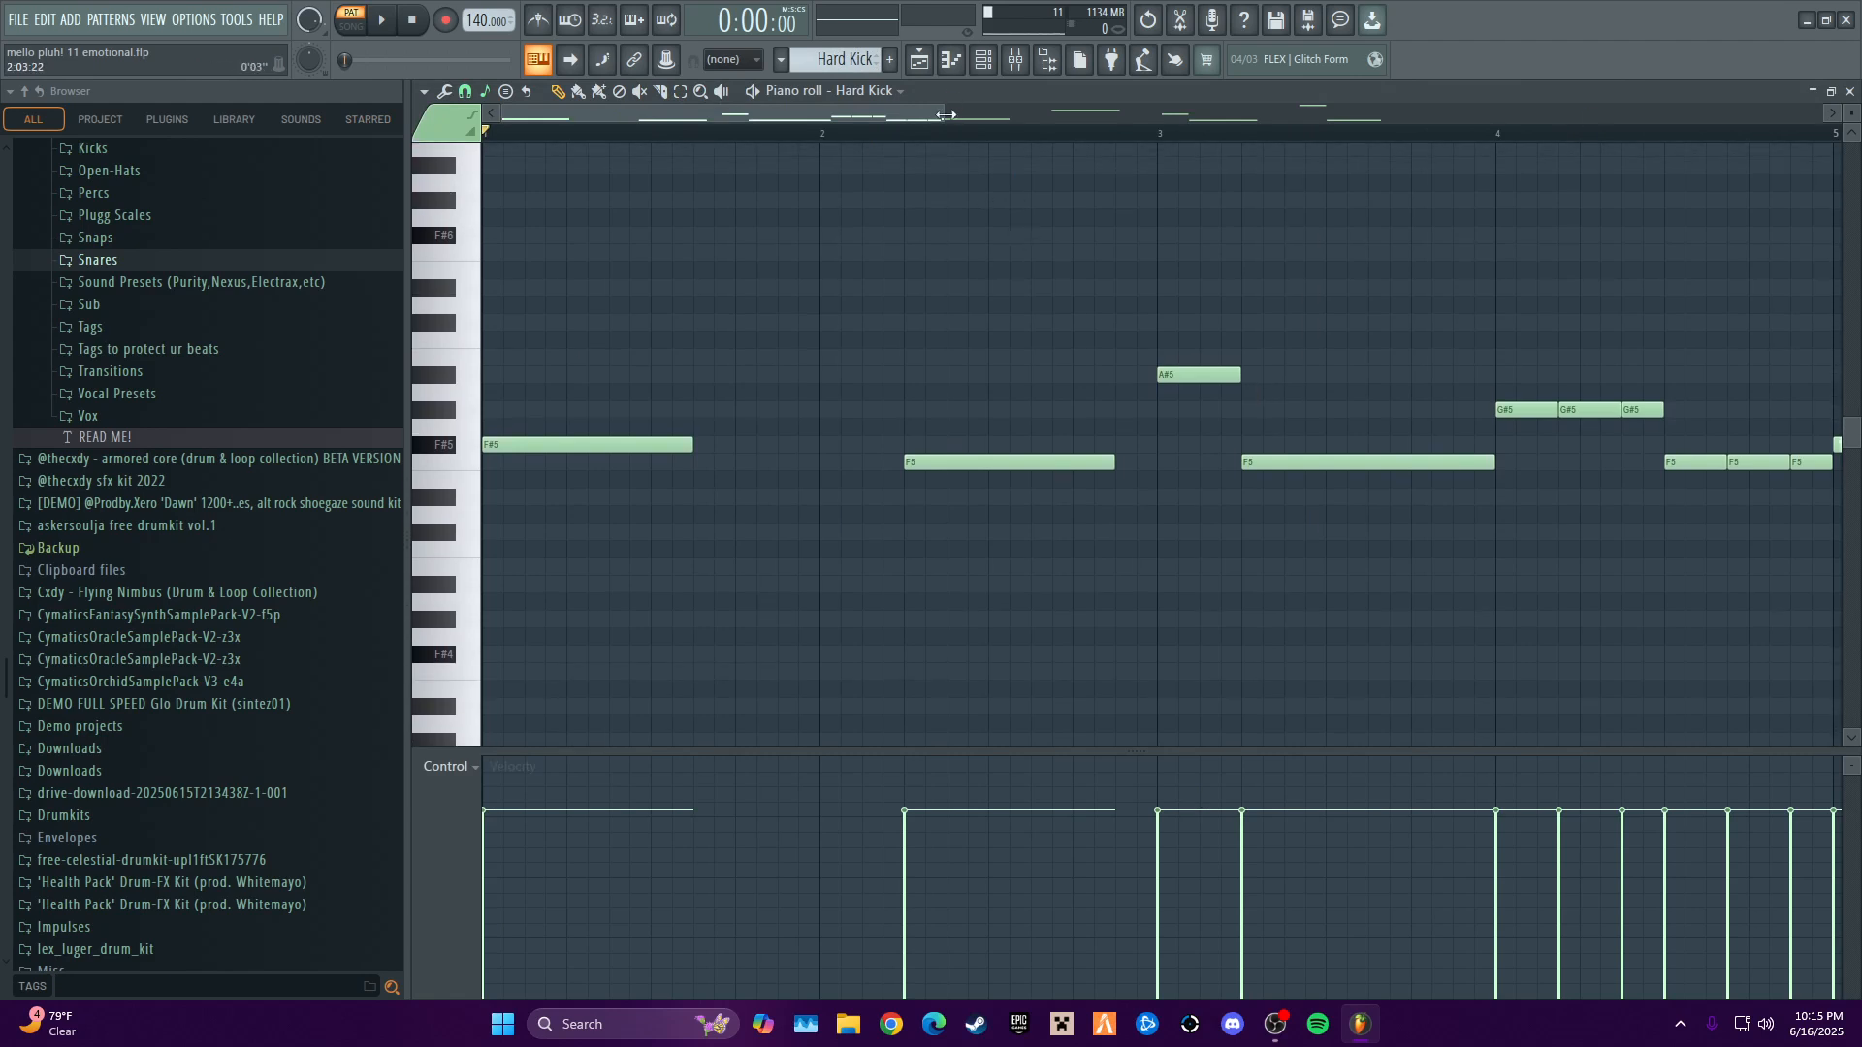
pyautogui.moveTo(945, 116); pyautogui.dragTo(1649, 116)
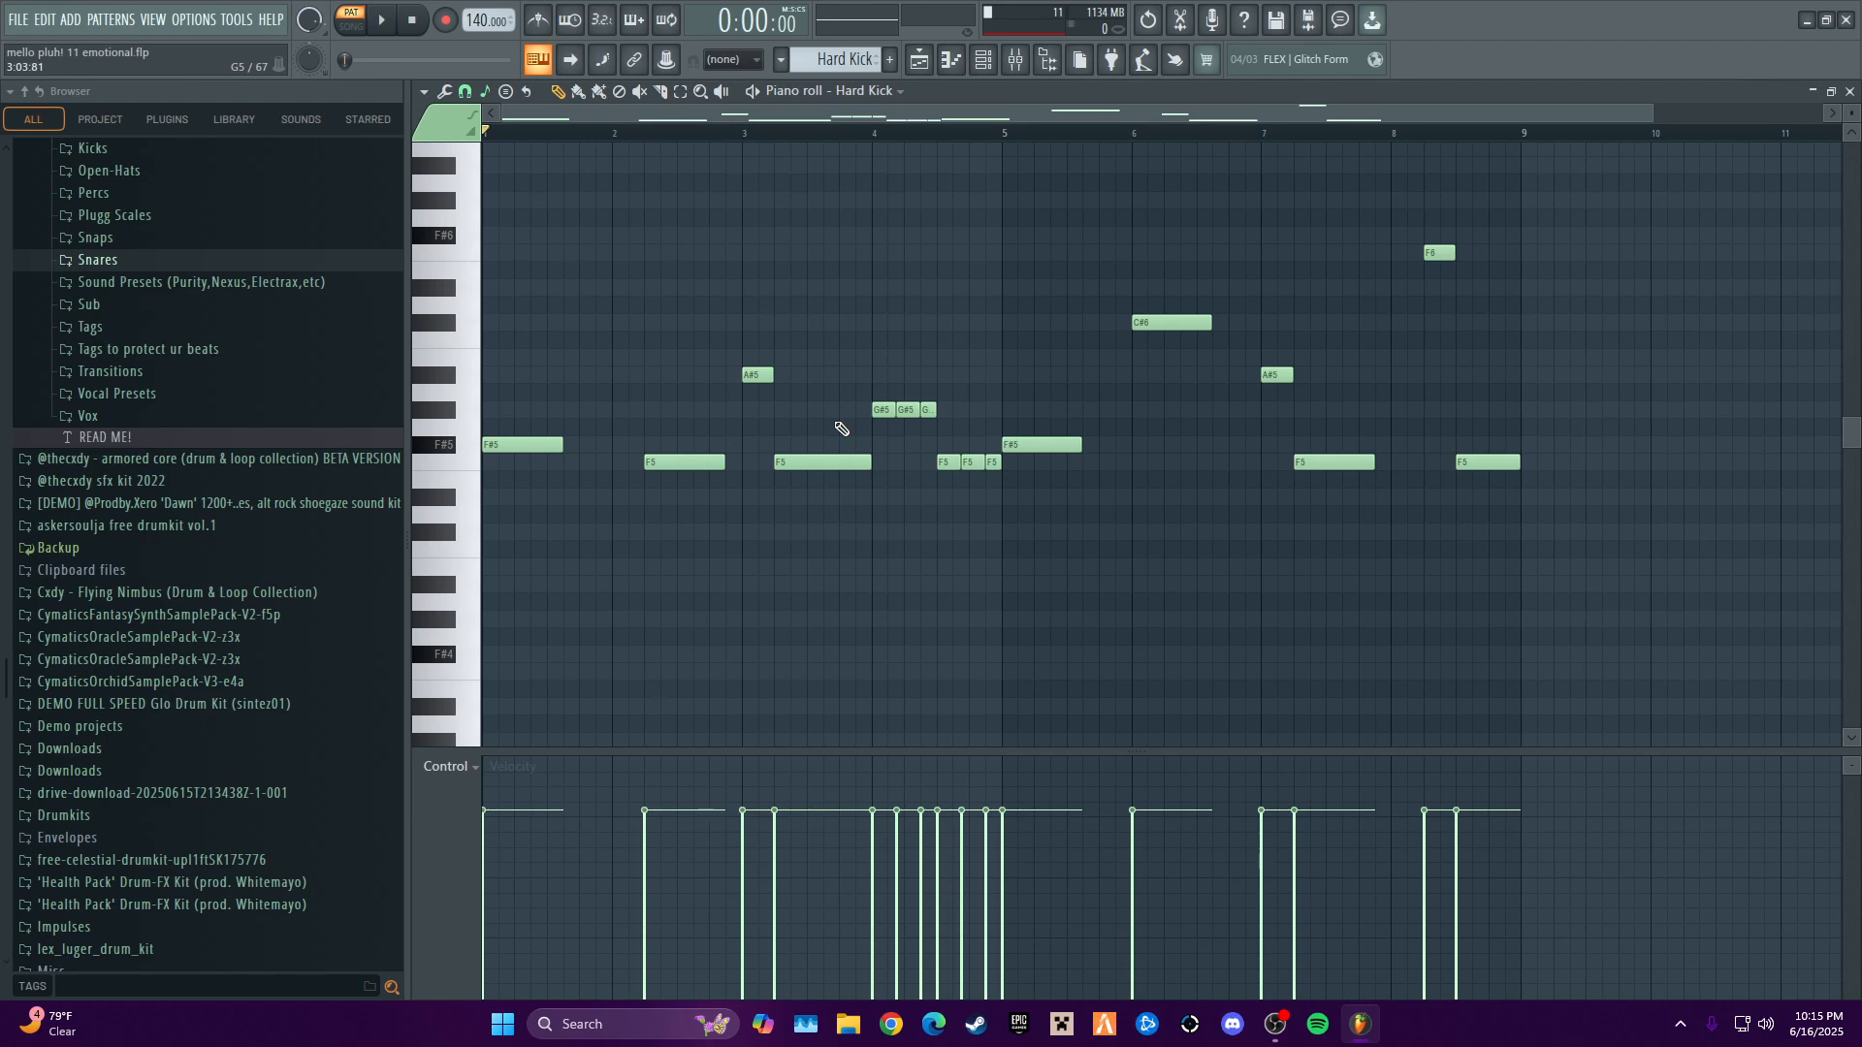
pyautogui.press('space')
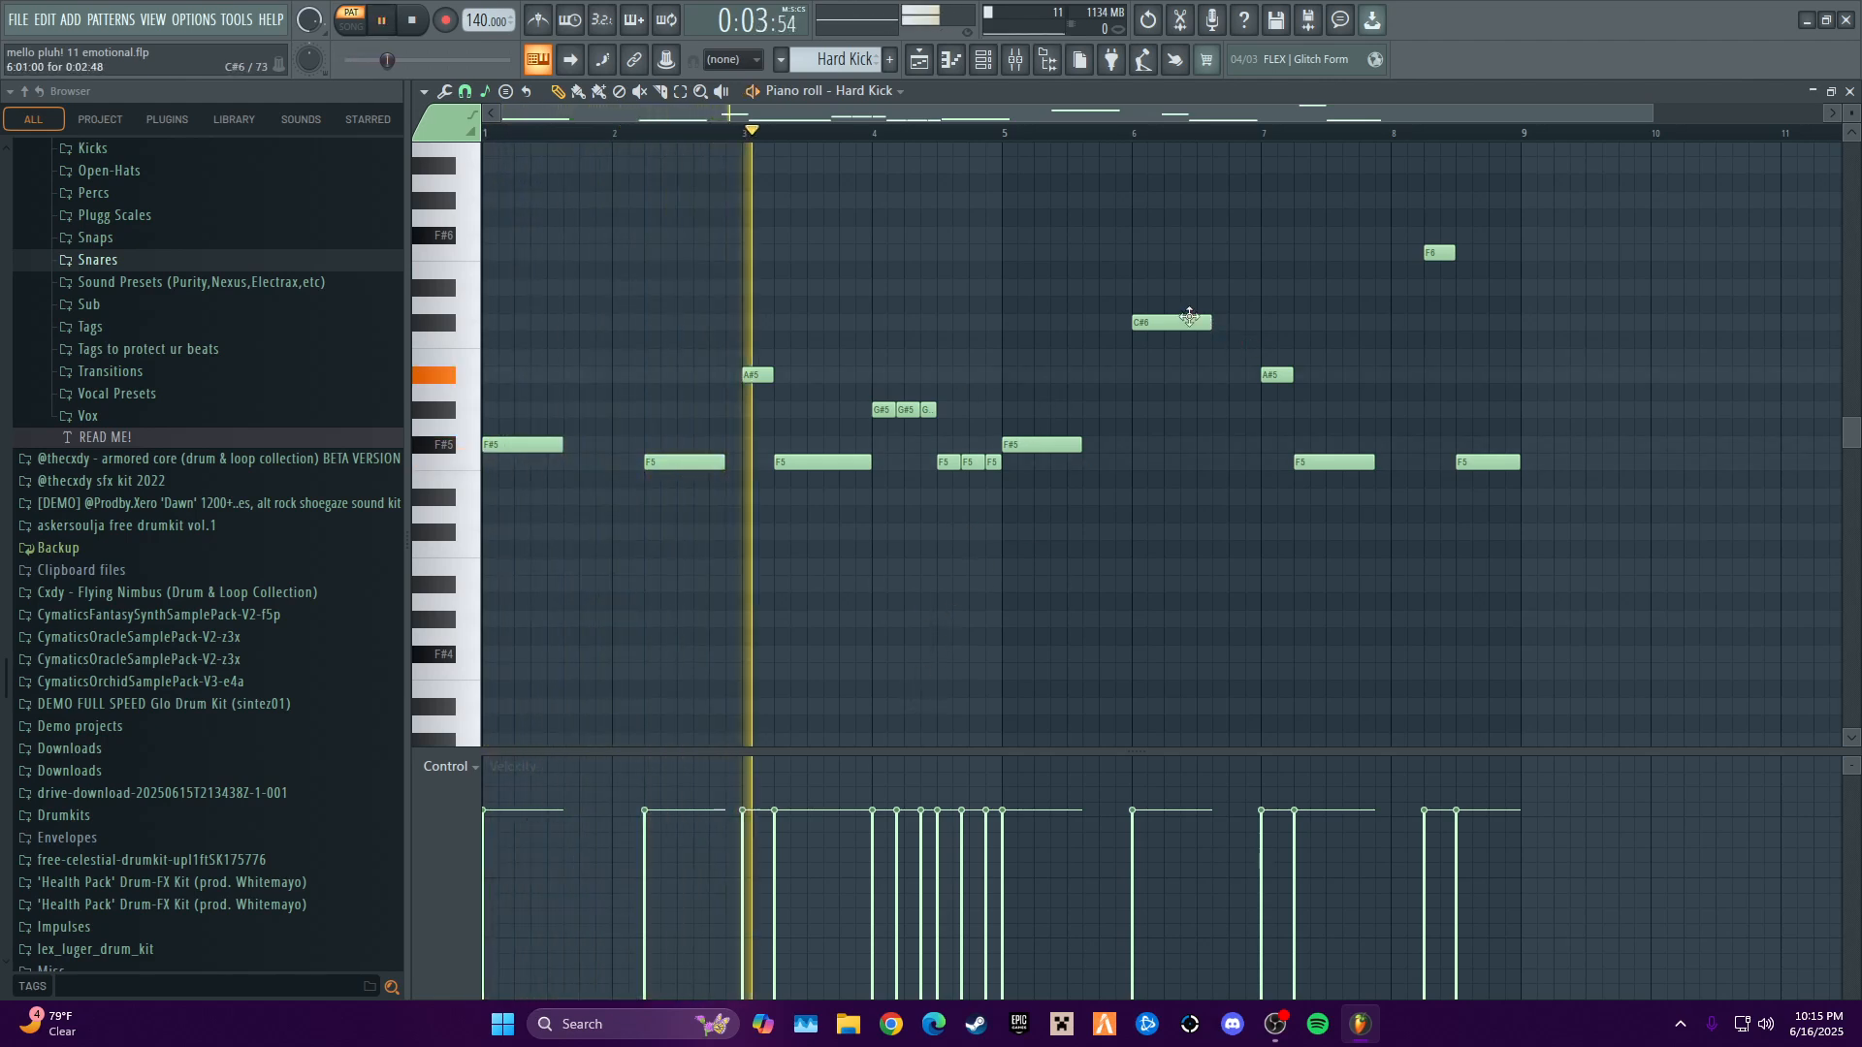
pyautogui.press('space')
pyautogui.click(1849, 91)
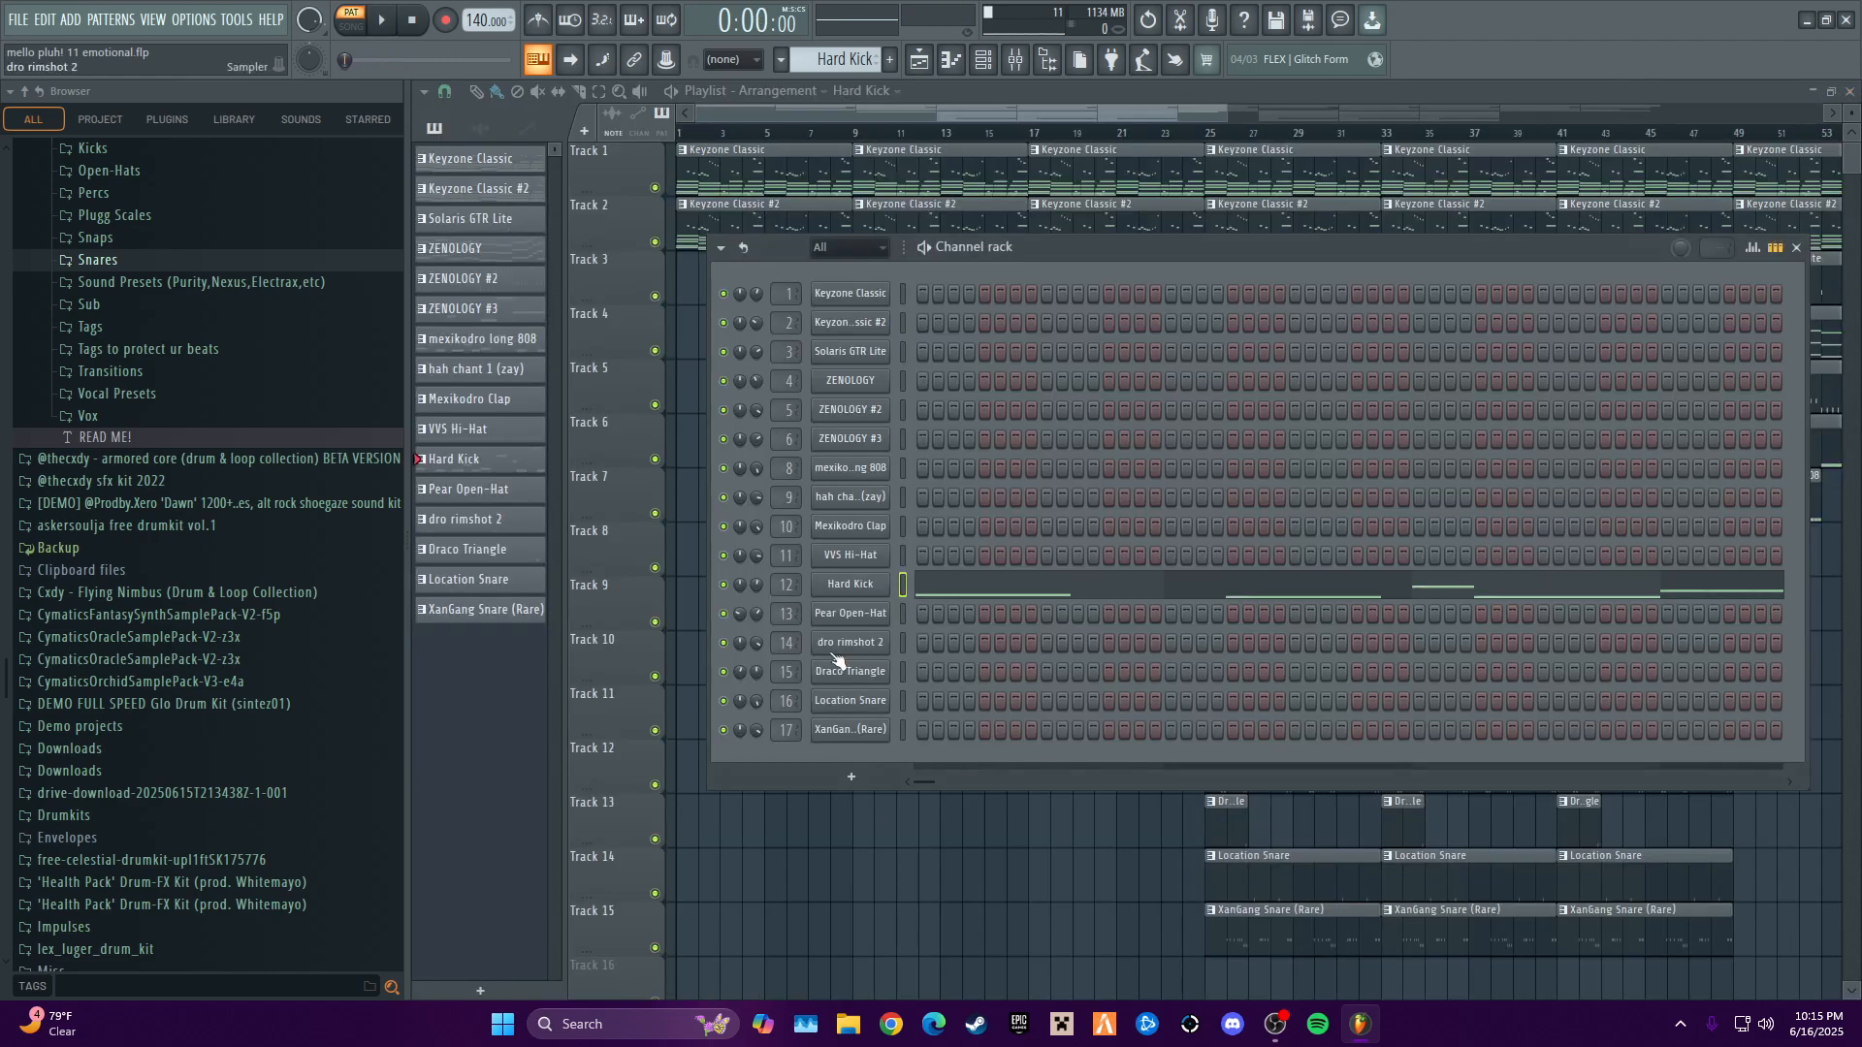
# - Select the Pear Open-Hat pattern, audition it with its notes open in the piano roll, and close the editor
pyautogui.moveTo(859, 60); pyautogui.dragTo(859, 51)
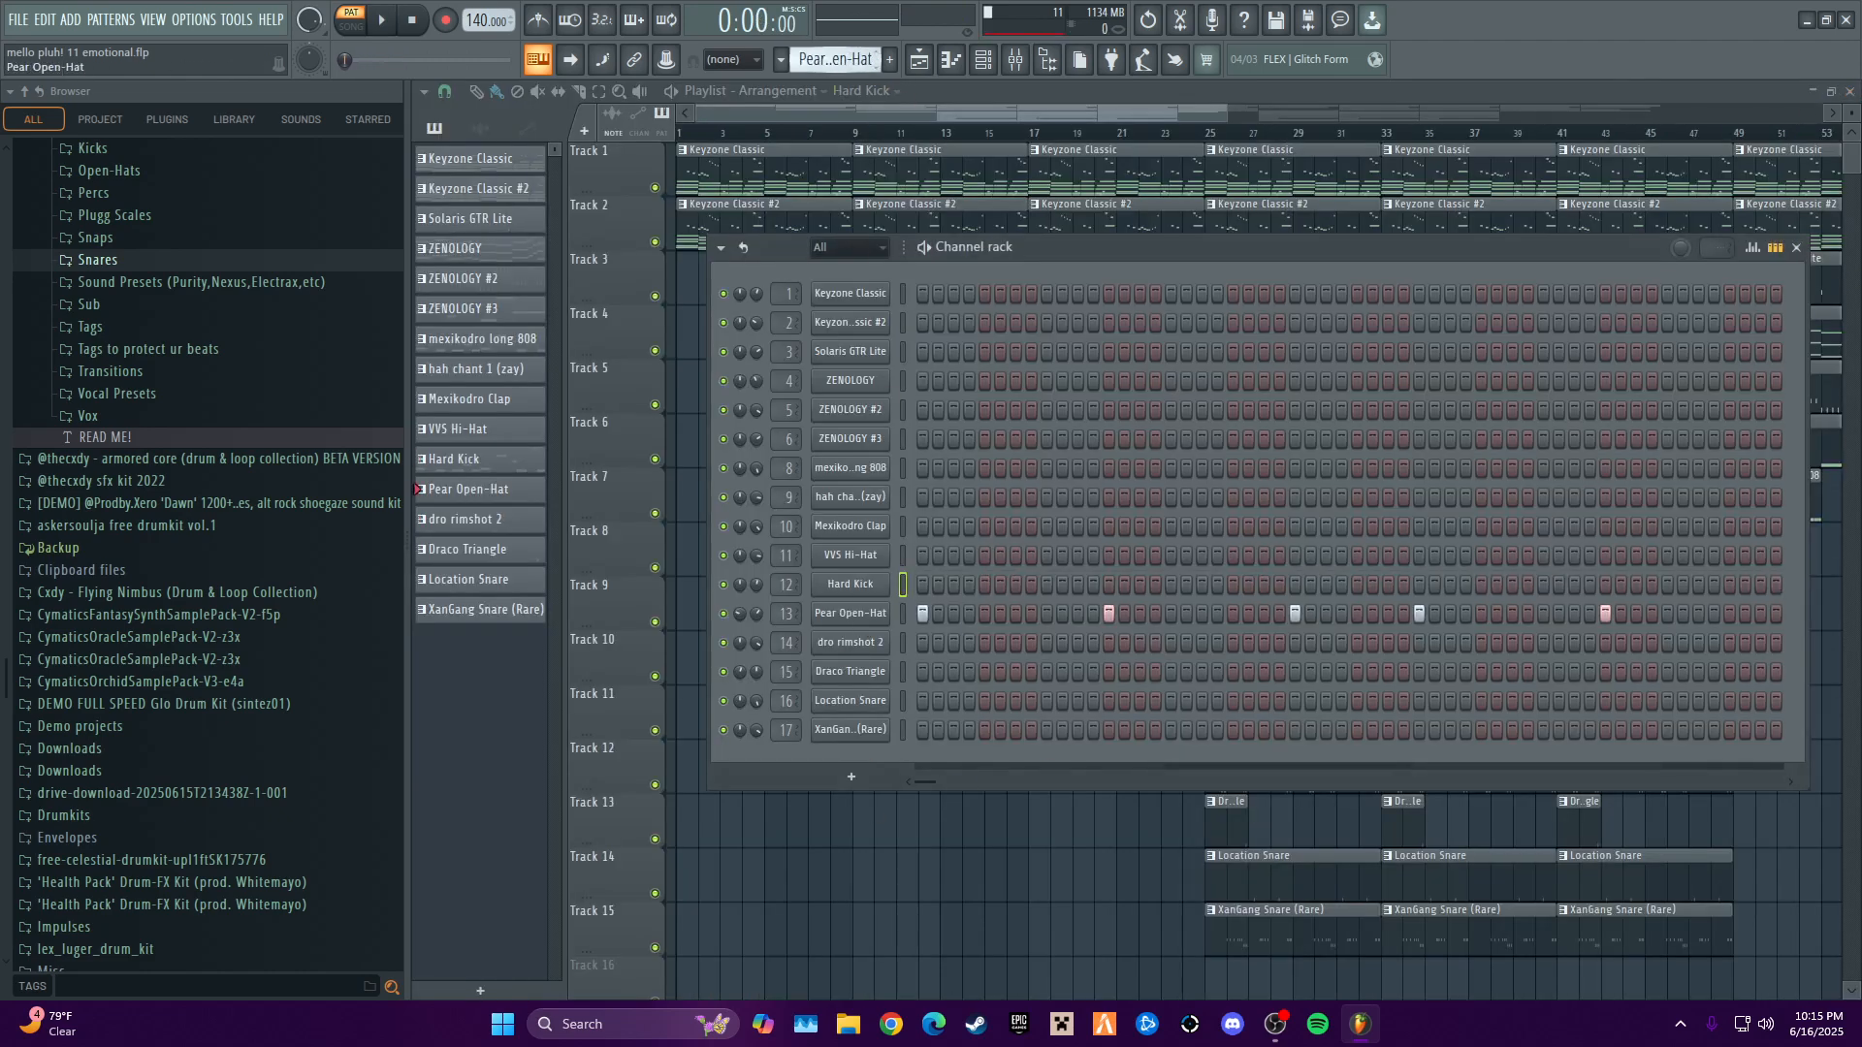
pyautogui.rightClick(865, 617)
pyautogui.click(916, 608)
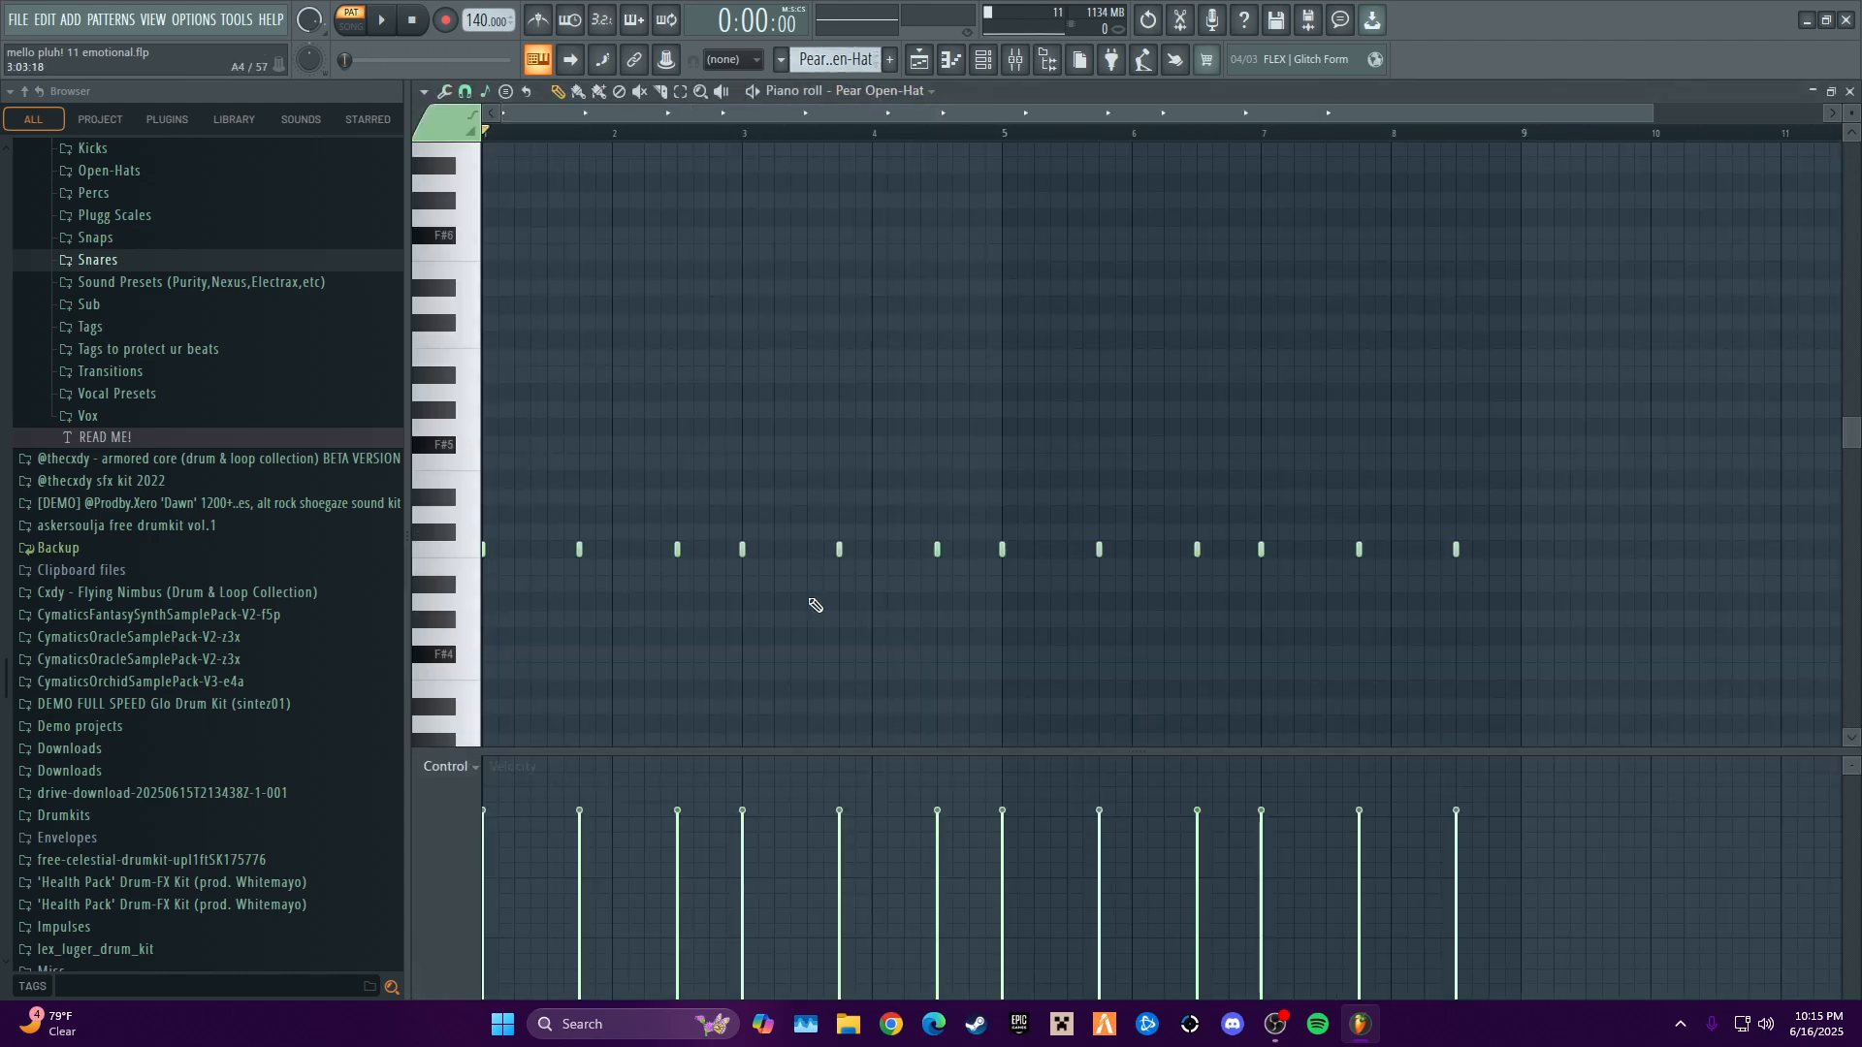
pyautogui.press('space')
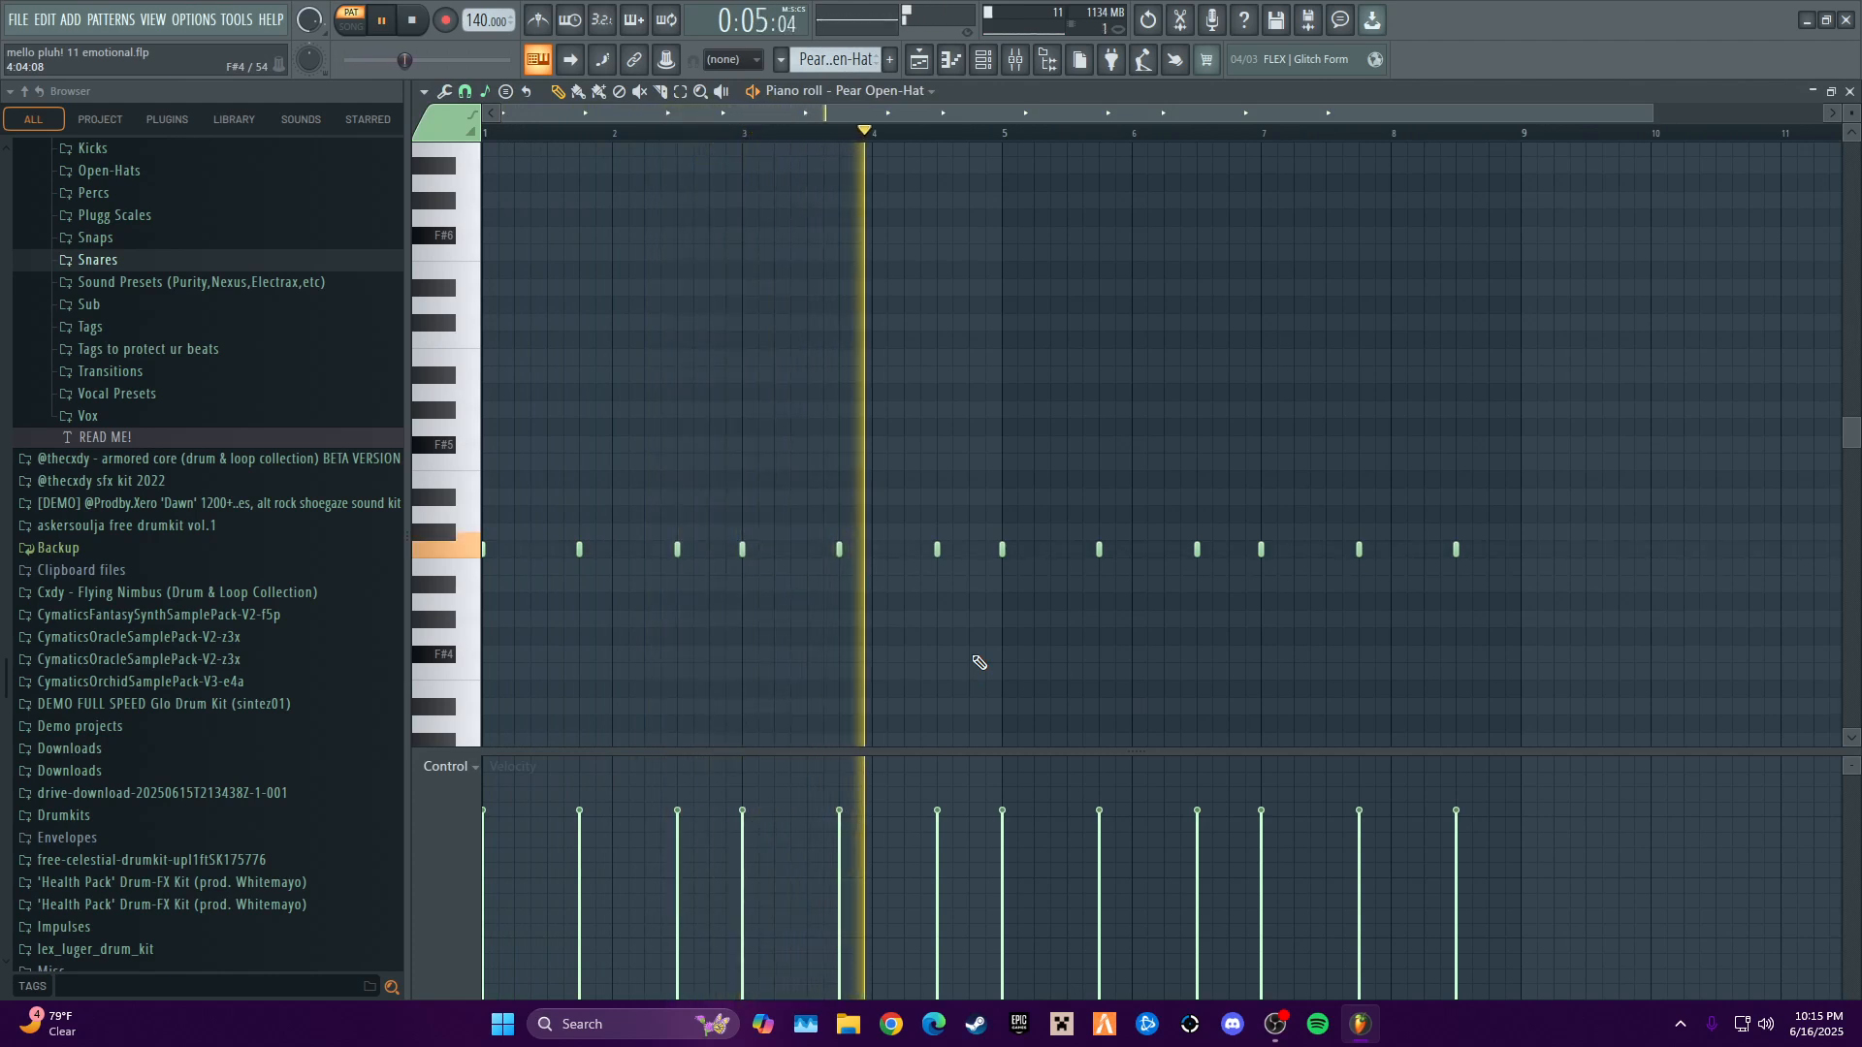
pyautogui.press('space')
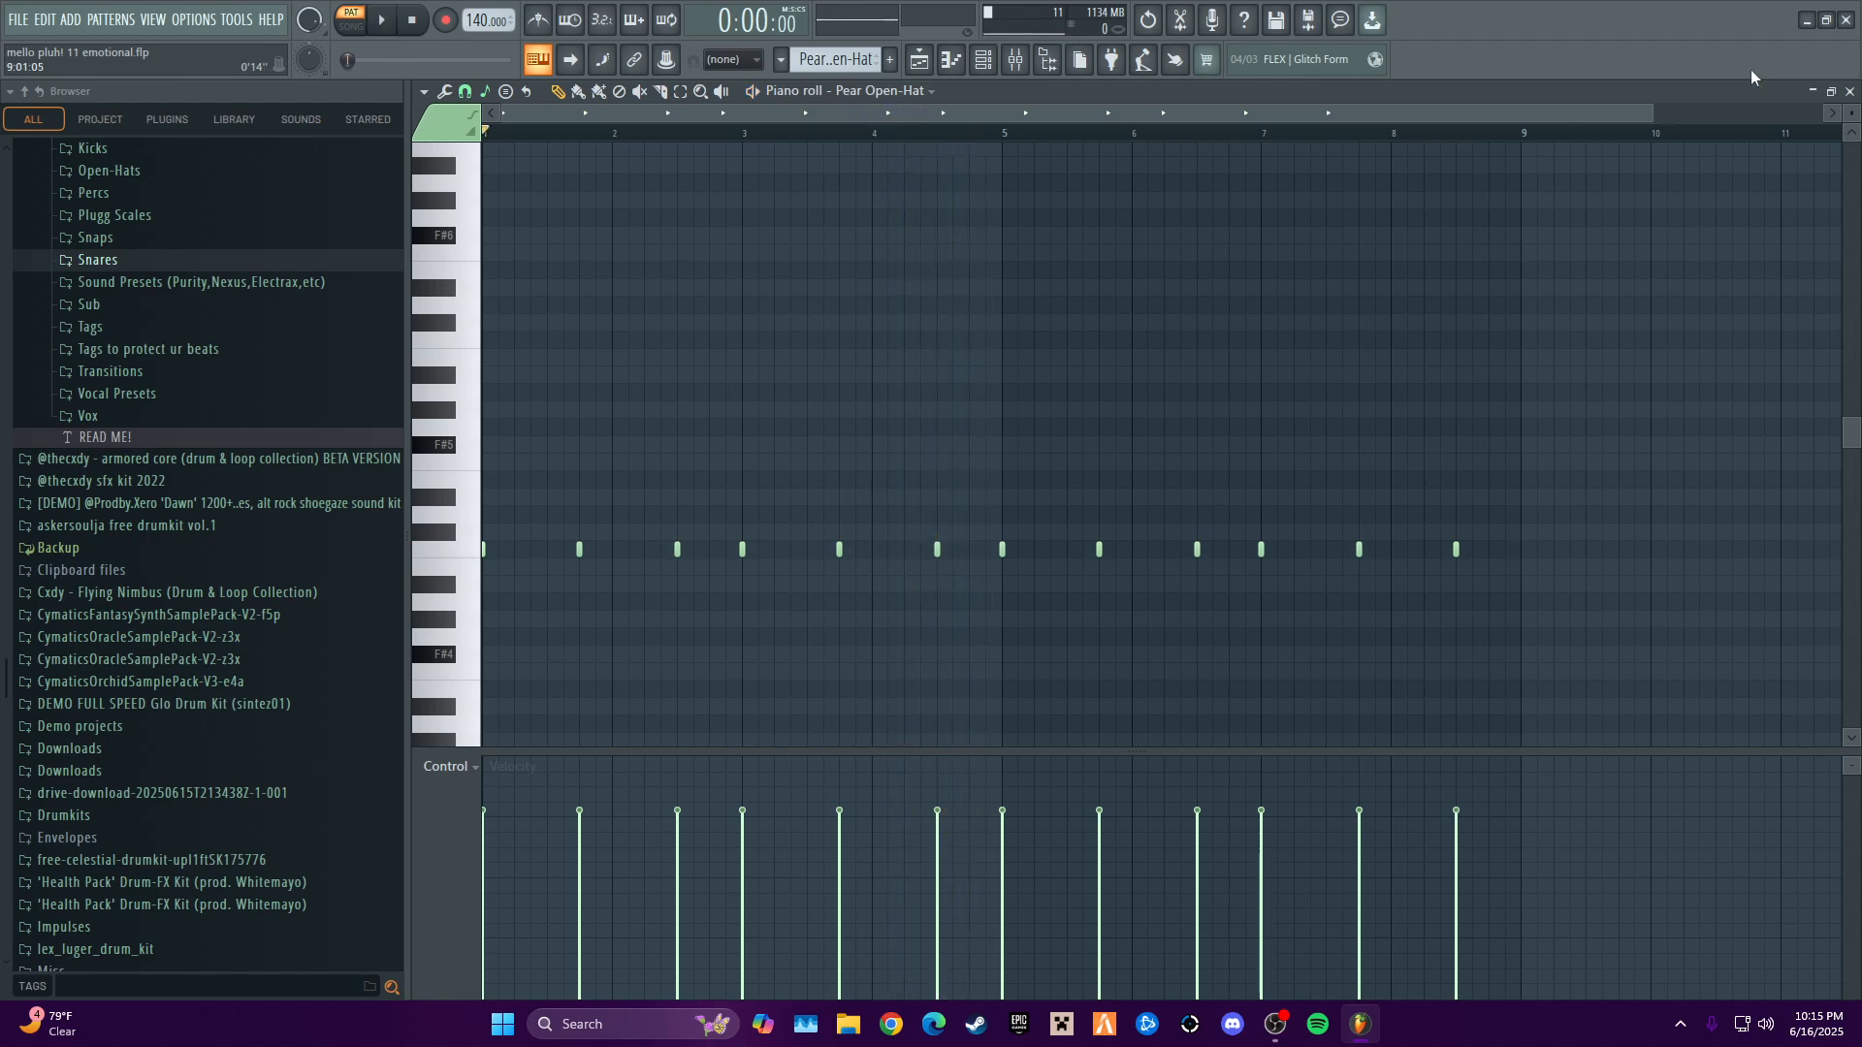
pyautogui.click(1851, 91)
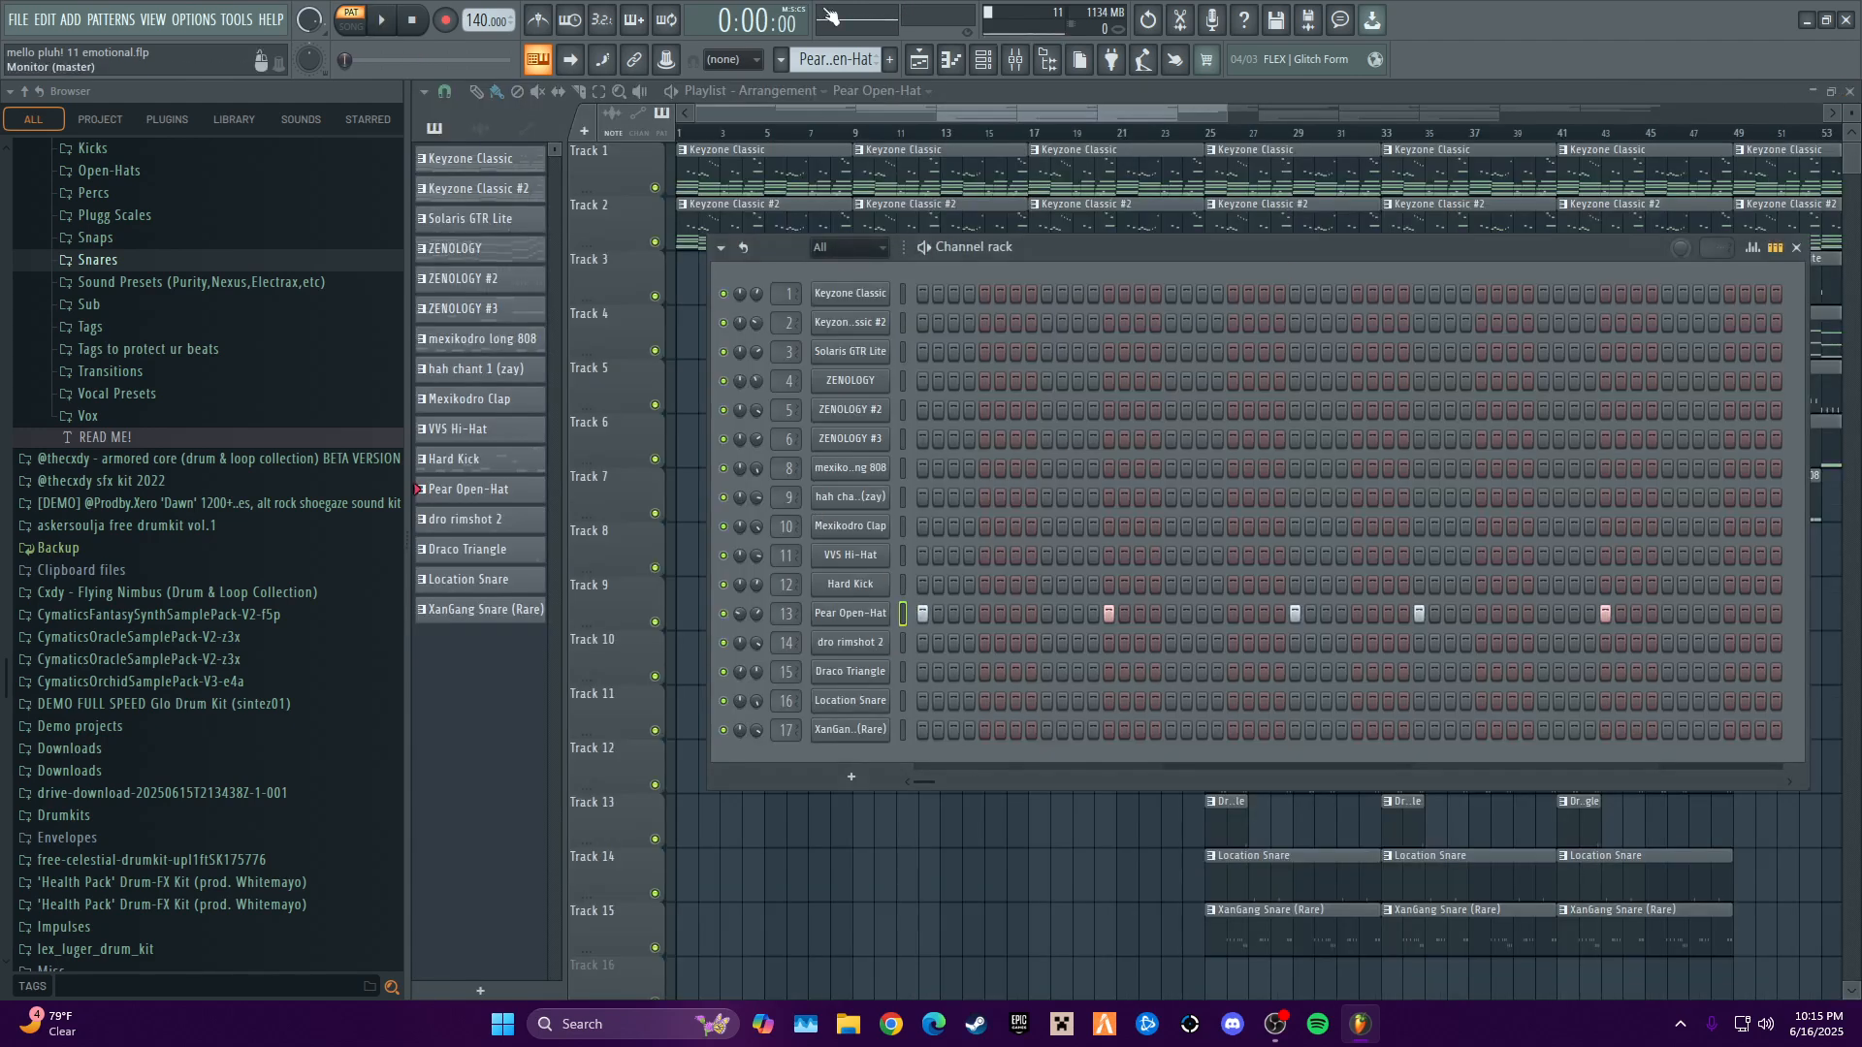
# - Select the dro rimshot 2 pattern, audition it with its notes open in the piano roll, and close the editor
pyautogui.scroll(-1, 837, 63)
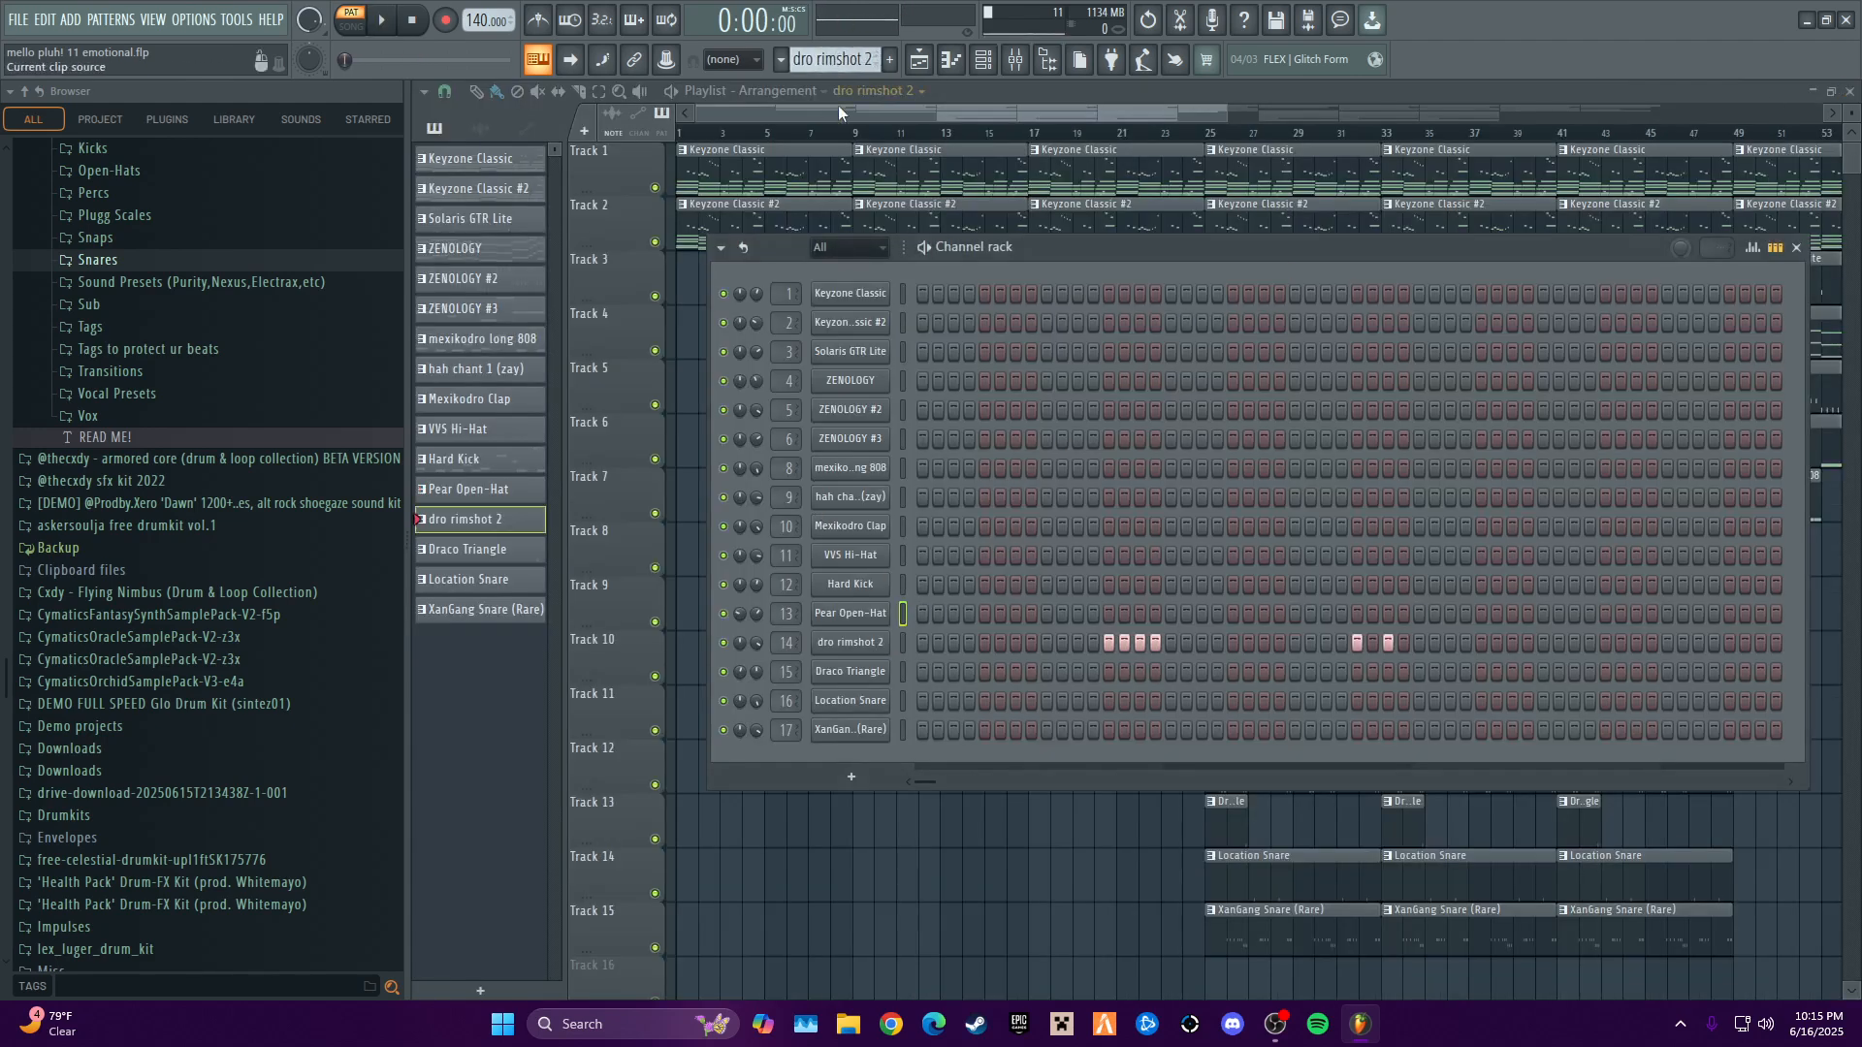
pyautogui.rightClick(861, 655)
pyautogui.click(906, 649)
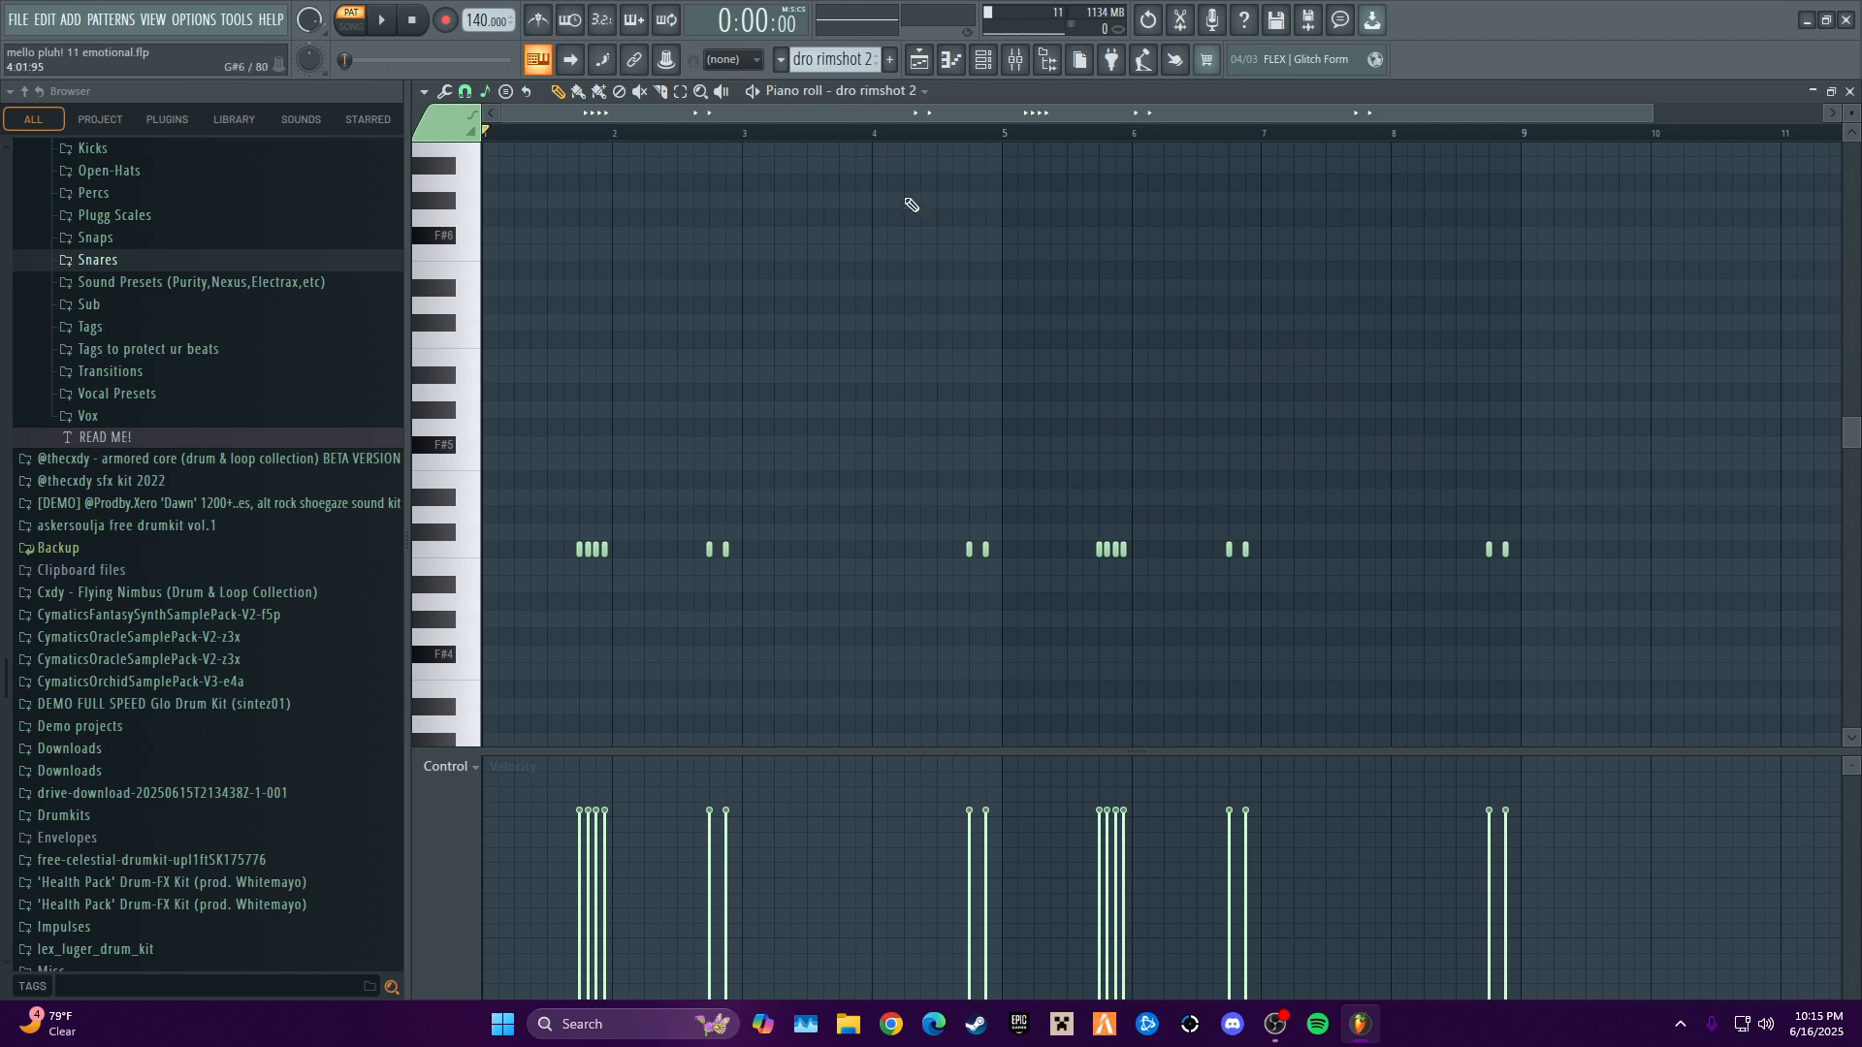
pyautogui.press('space')
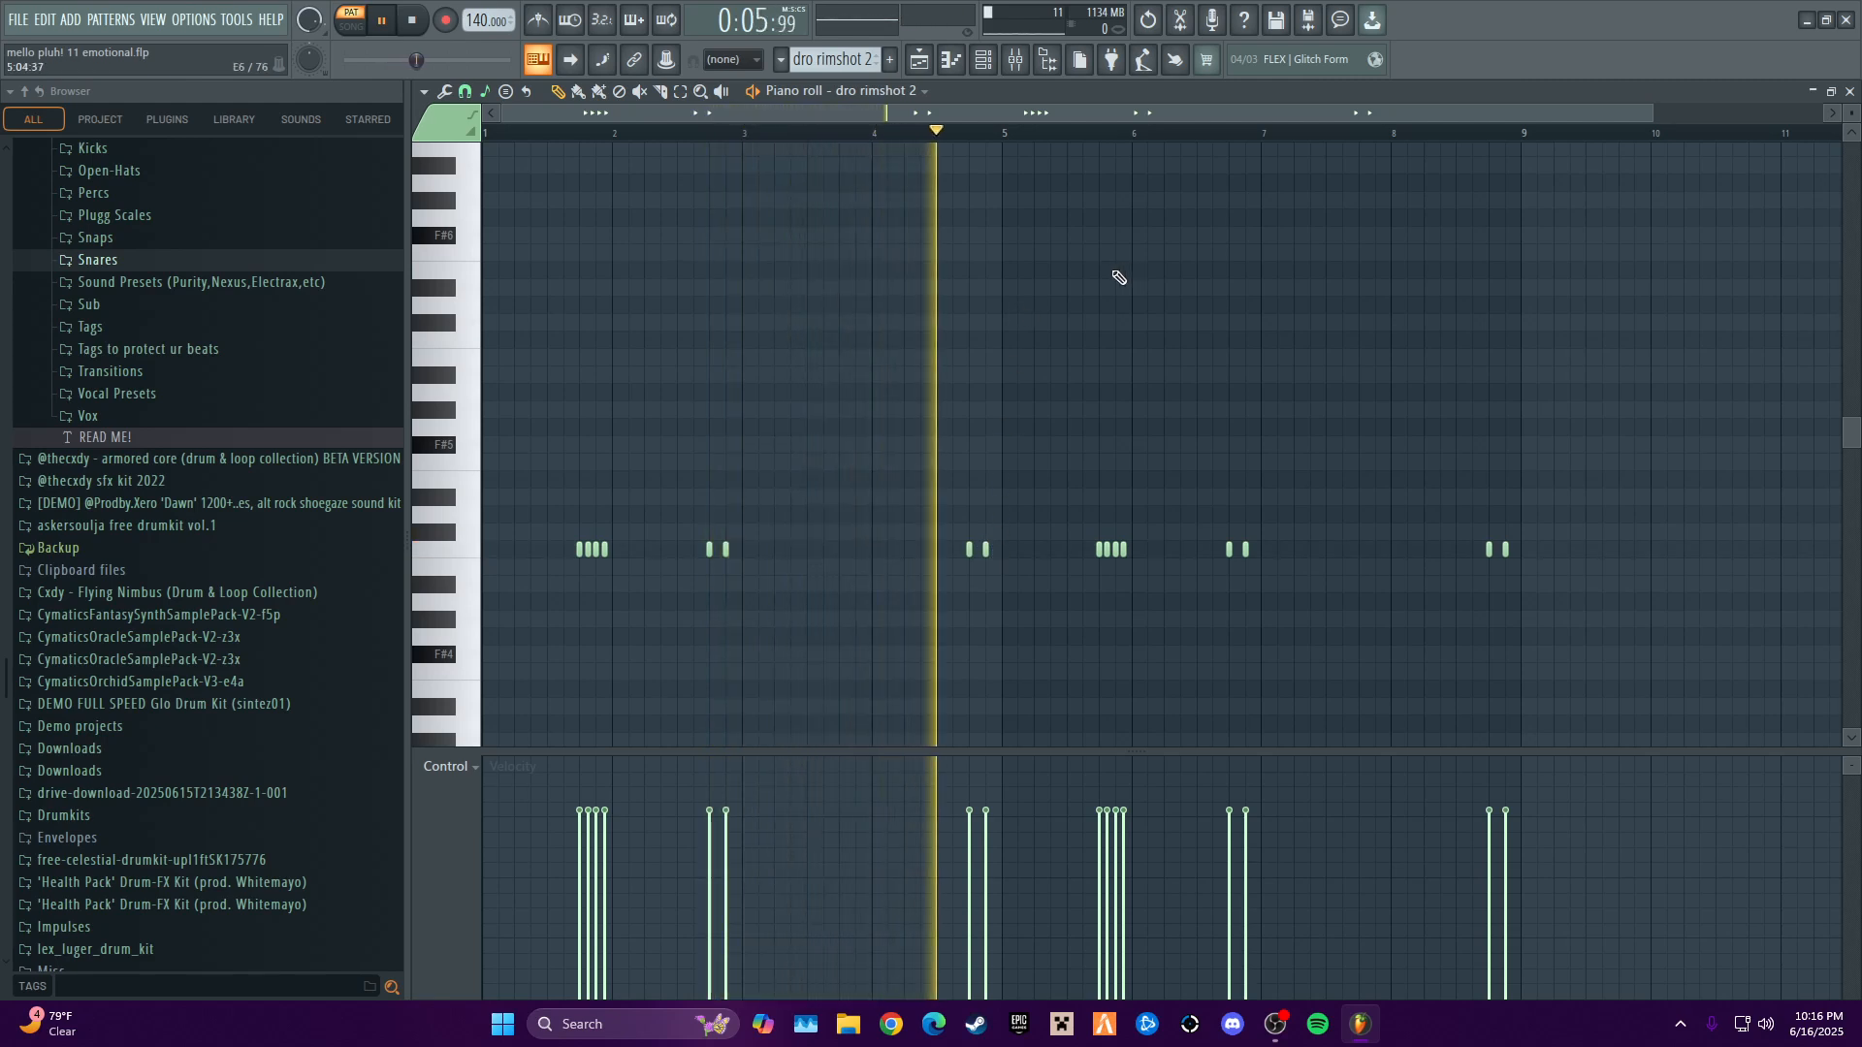
pyautogui.press('space')
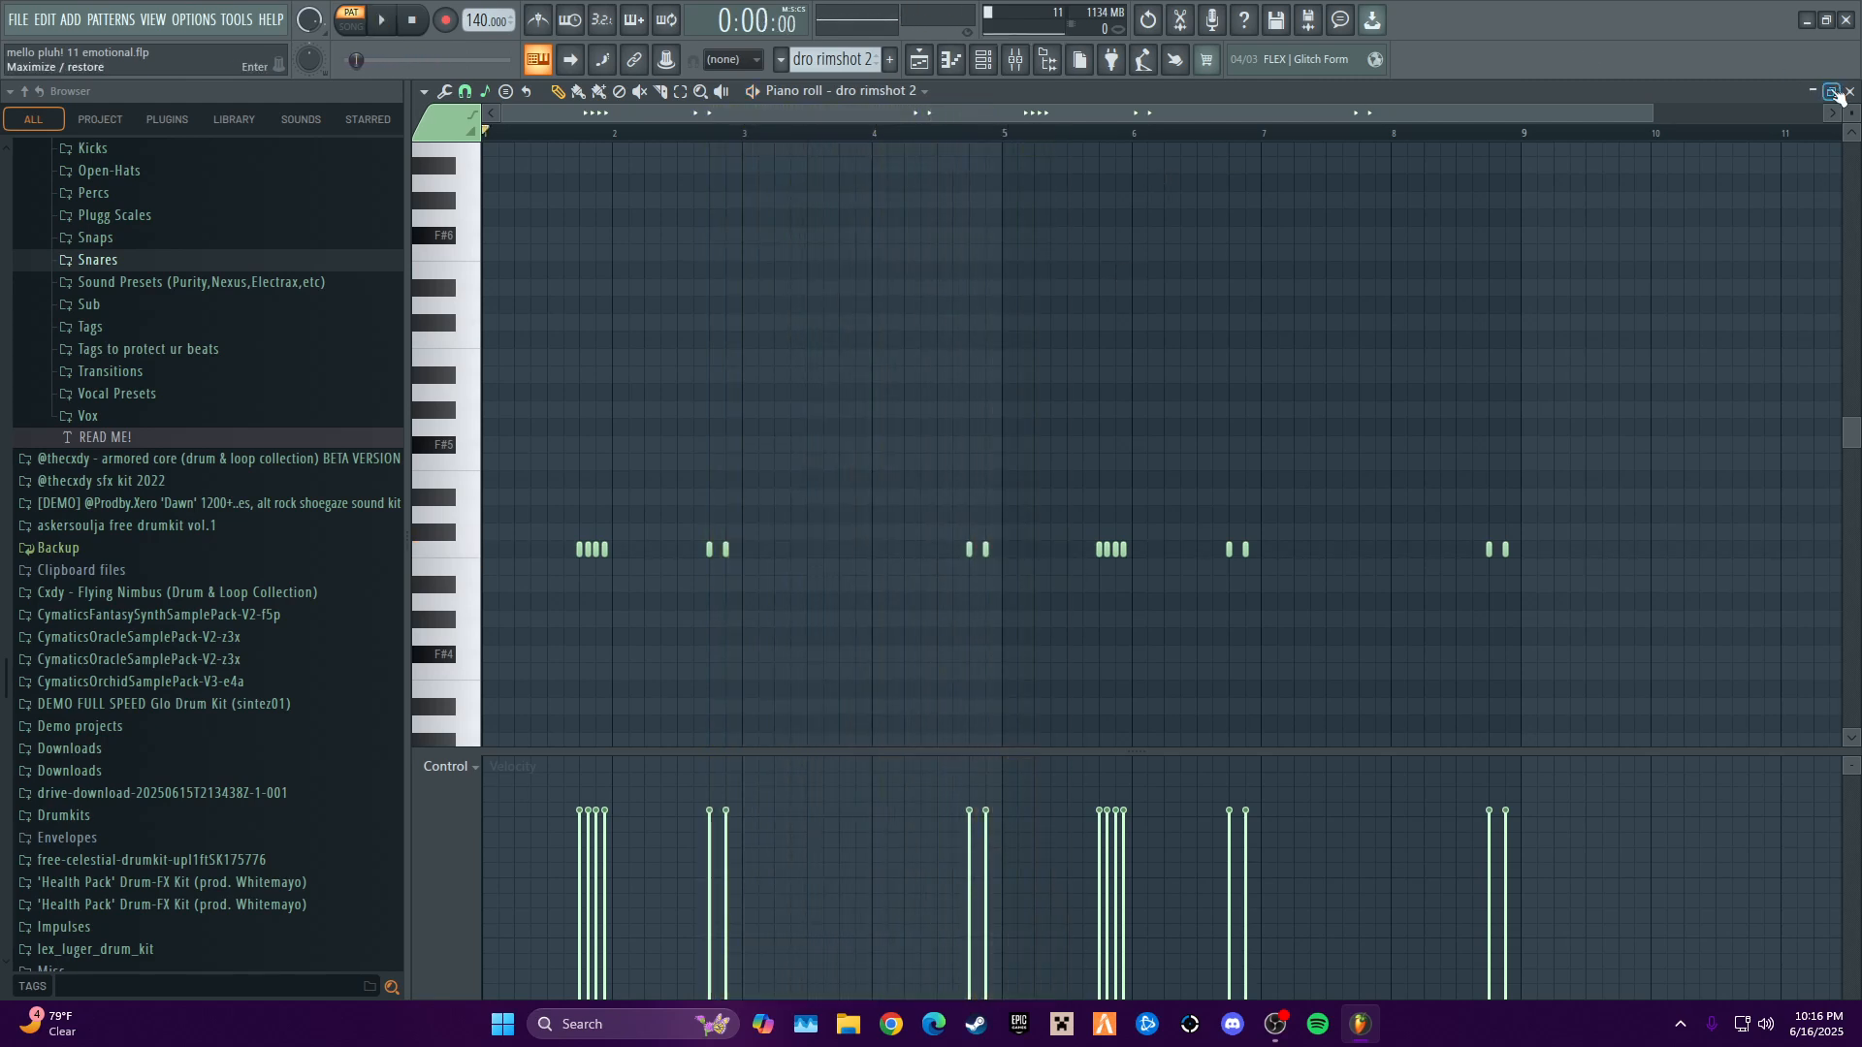
pyautogui.click(1850, 90)
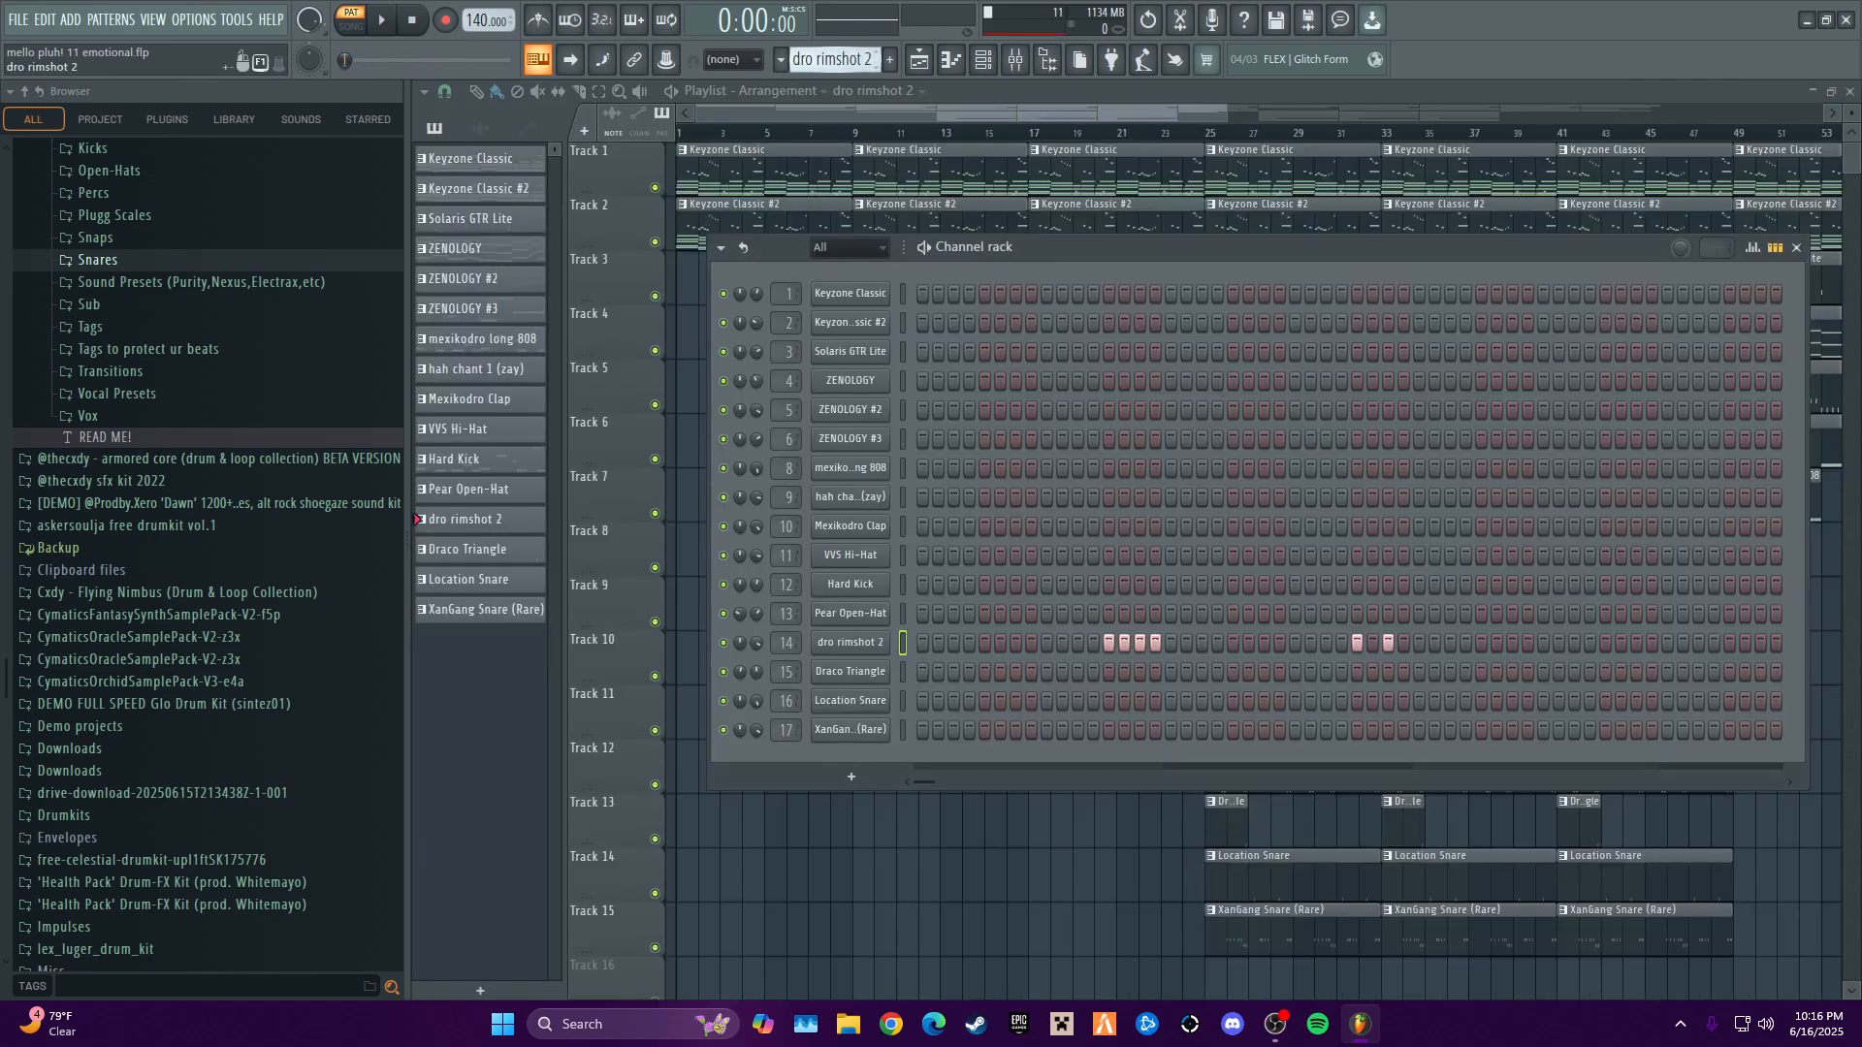
# - Select the Draco Triangle pattern, play it briefly with its notes open in the piano roll, and close the editor
pyautogui.click(467, 549)
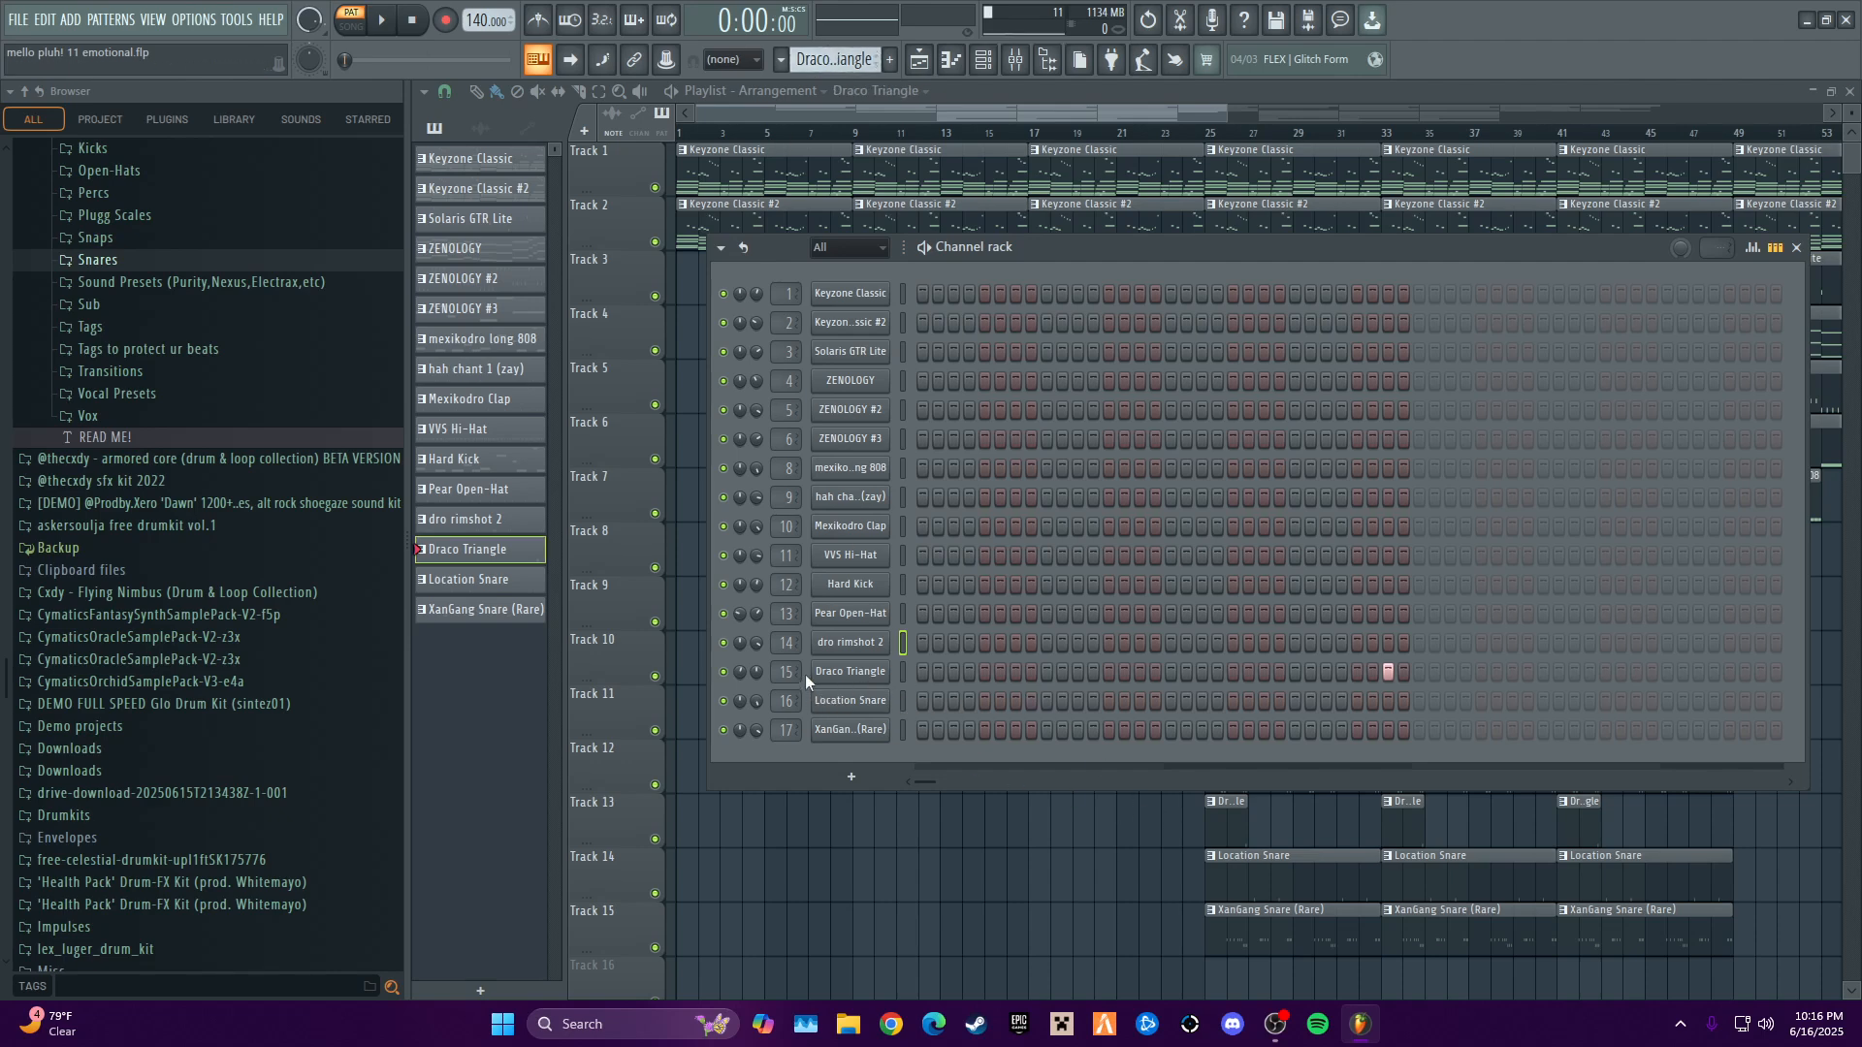
pyautogui.rightClick(893, 665)
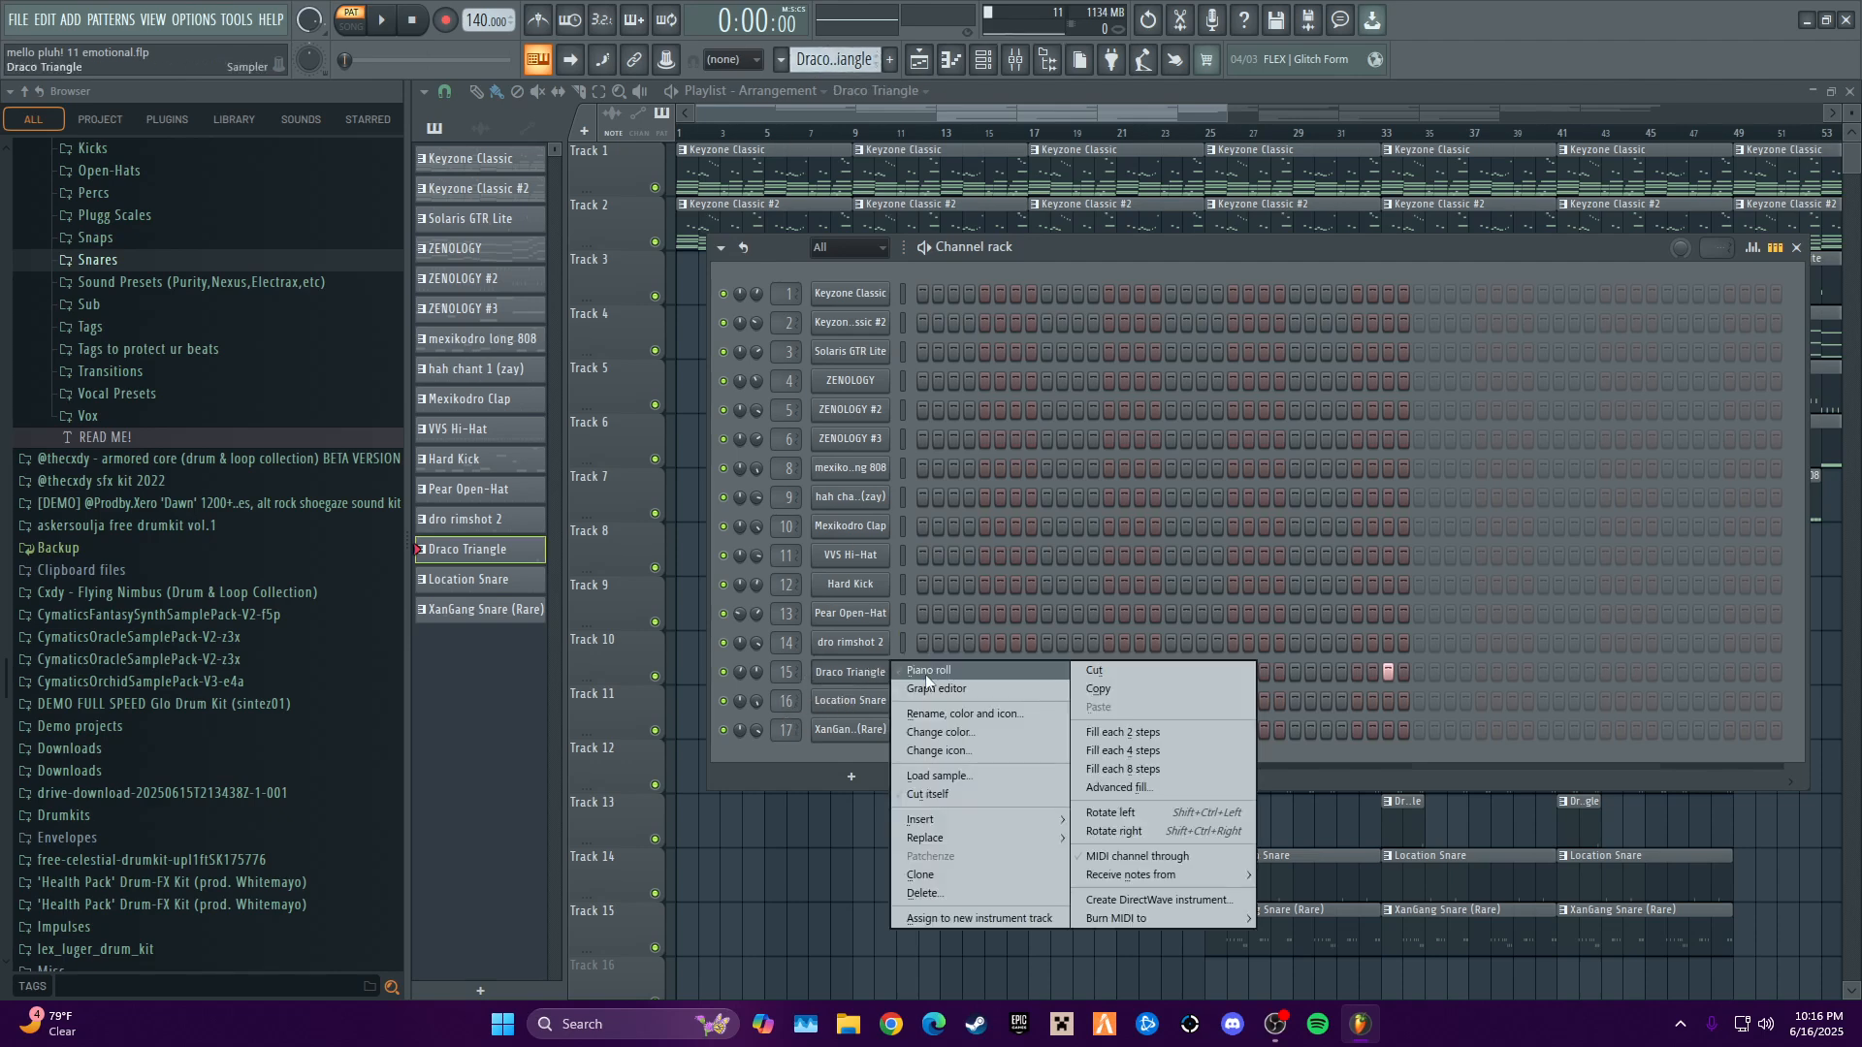
pyautogui.click(922, 686)
pyautogui.press('space')
pyautogui.scroll(-3, 1105, 469)
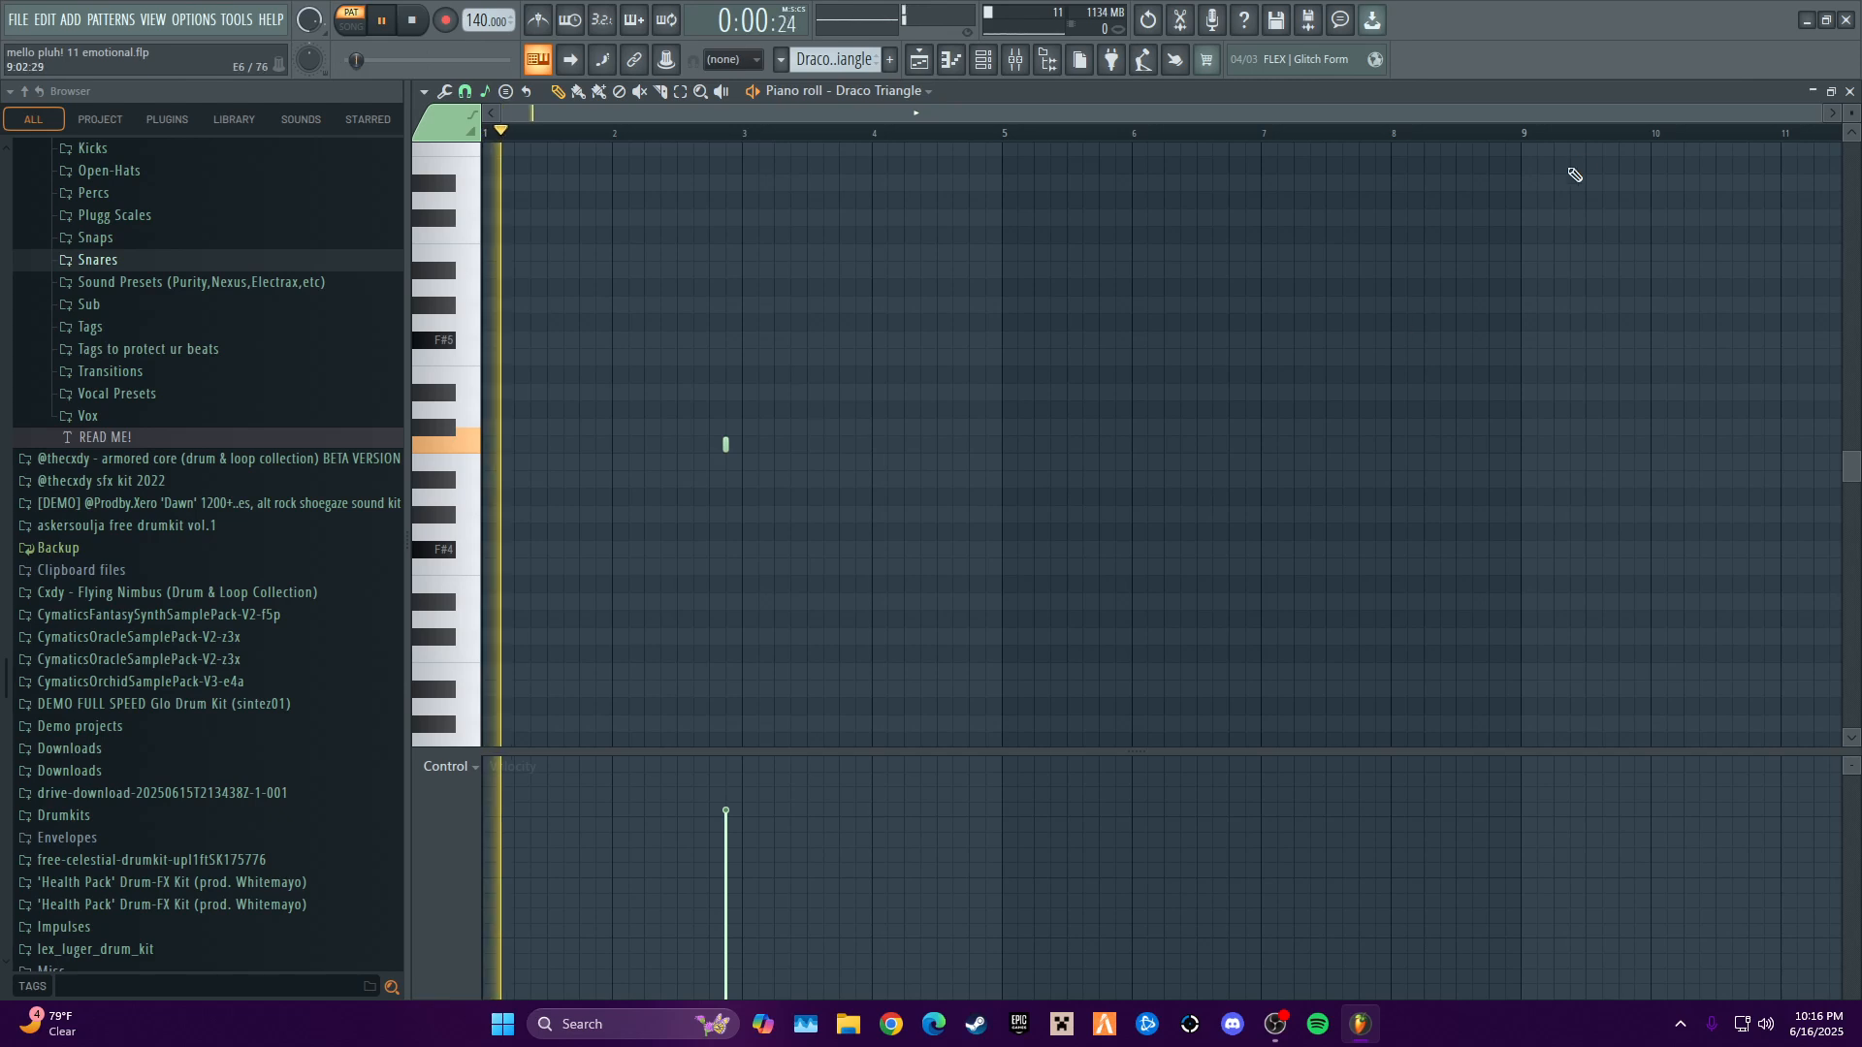
pyautogui.press('space')
pyautogui.click(1849, 90)
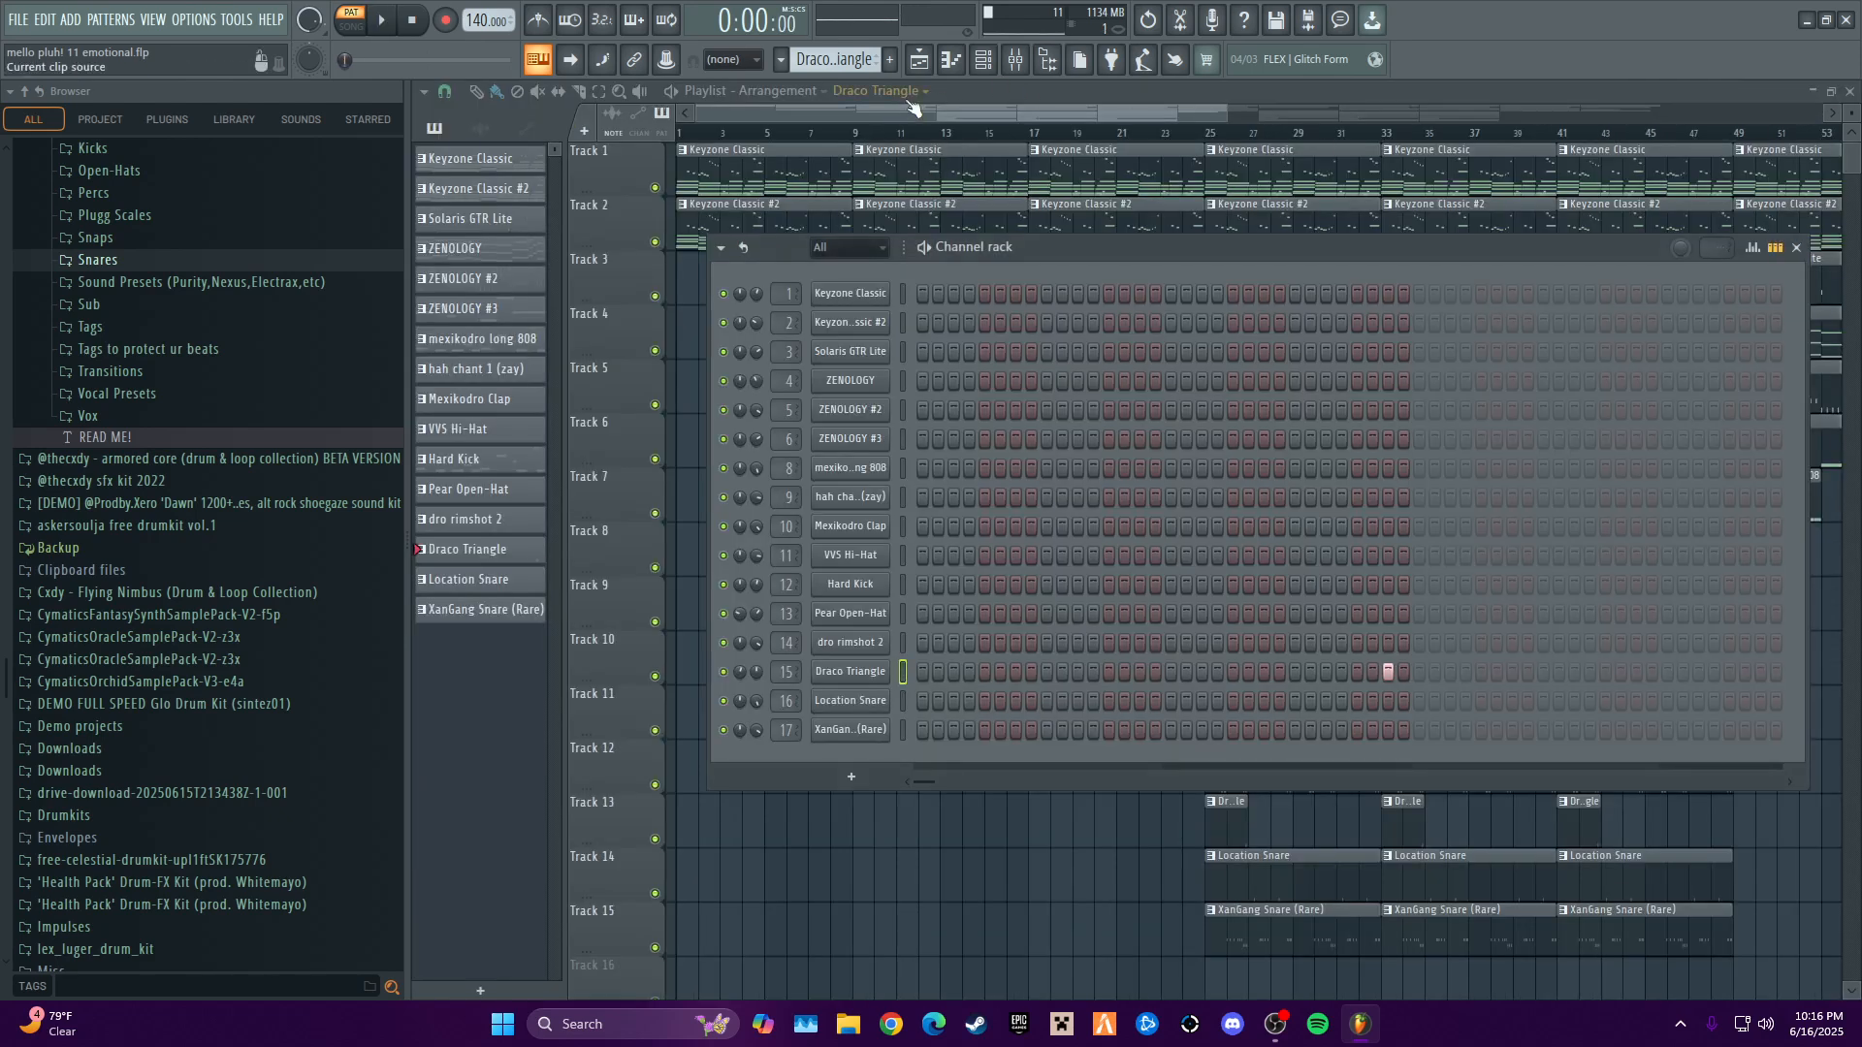
# - Select the Location Snare pattern and view its channel's notes in the piano roll
pyautogui.scroll(-1, 835, 59)
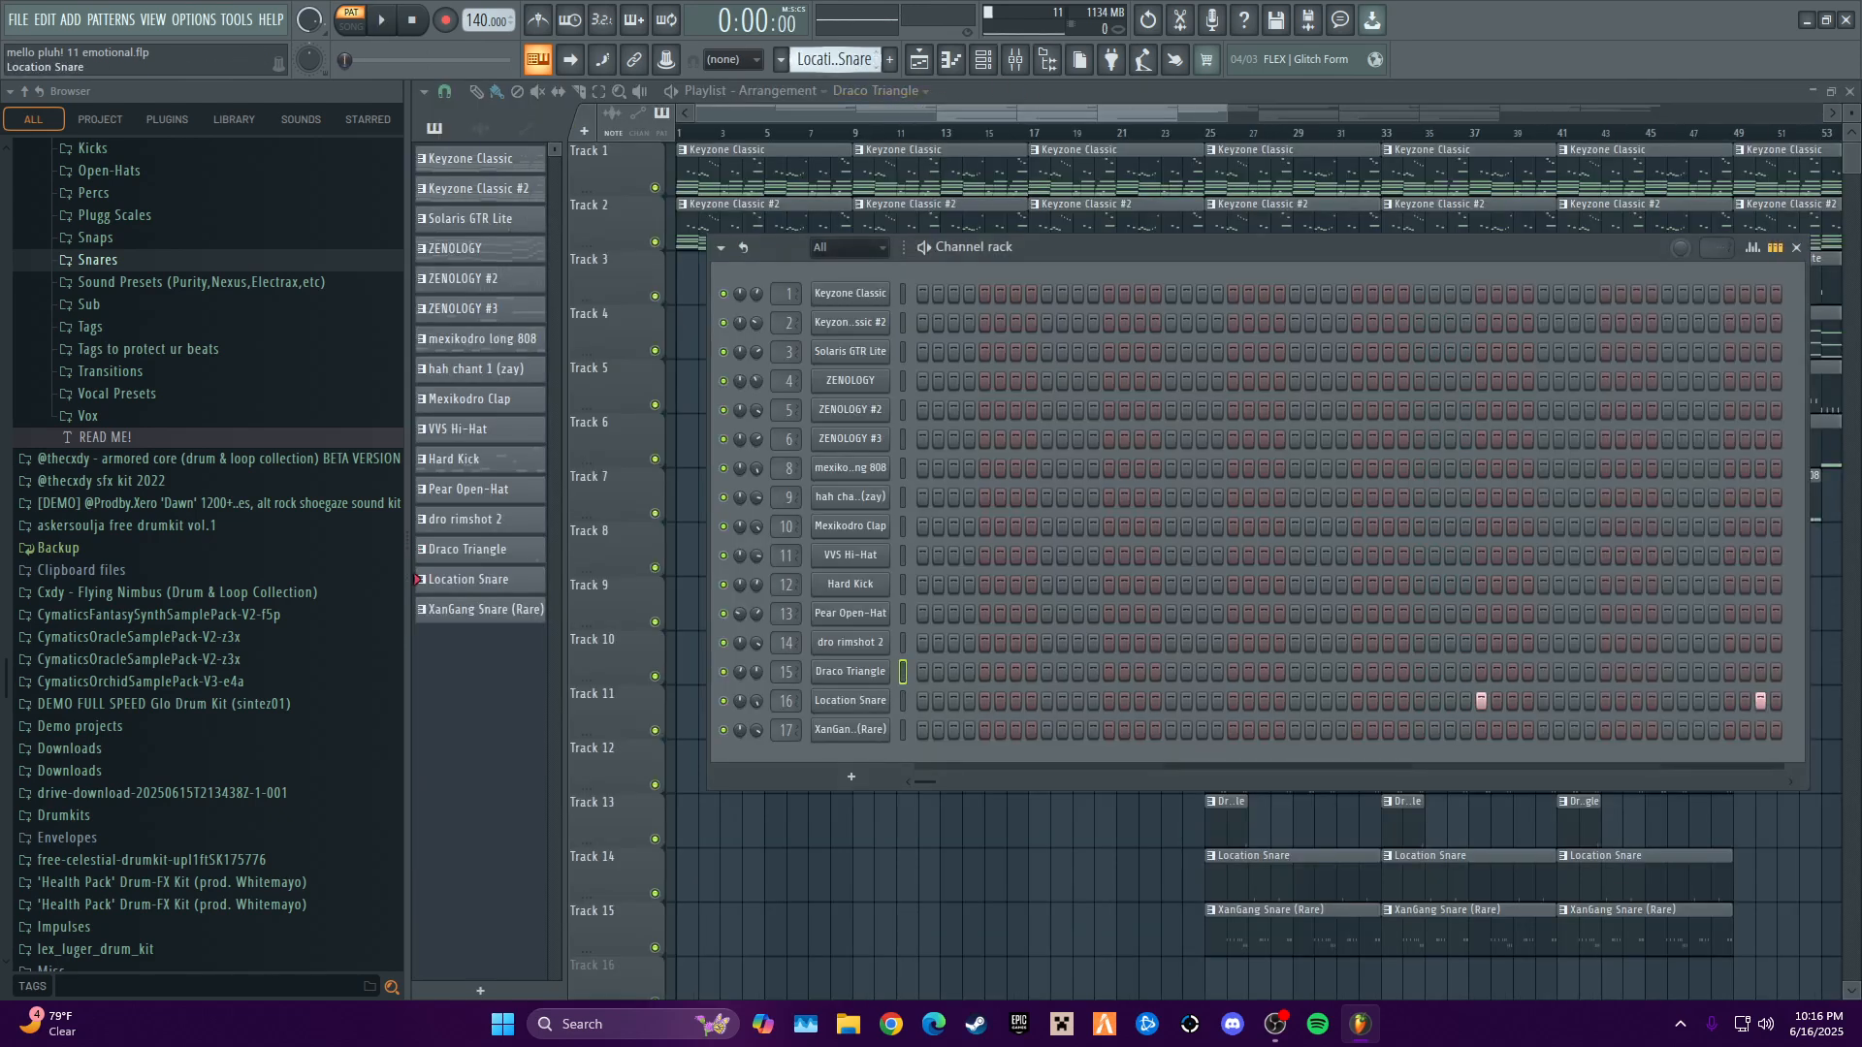
pyautogui.rightClick(841, 697)
pyautogui.click(931, 708)
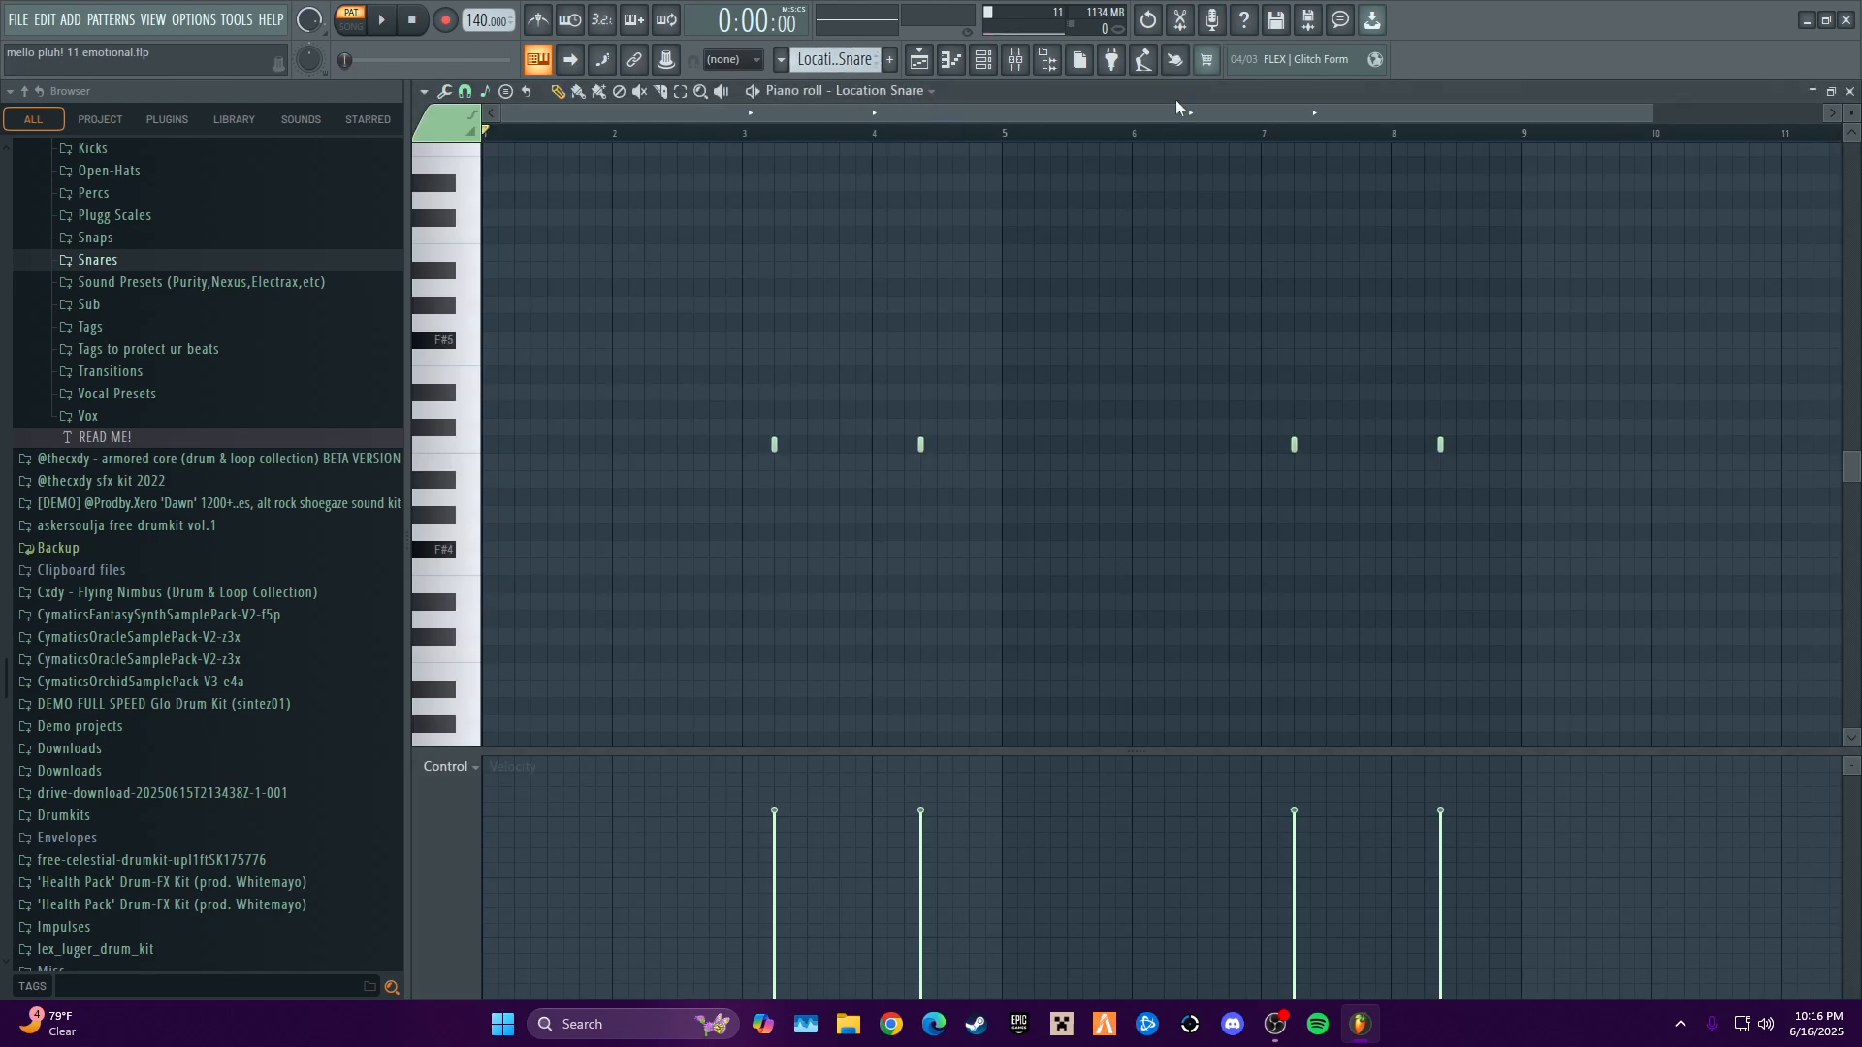
pyautogui.click(989, 61)
pyautogui.click(999, 60)
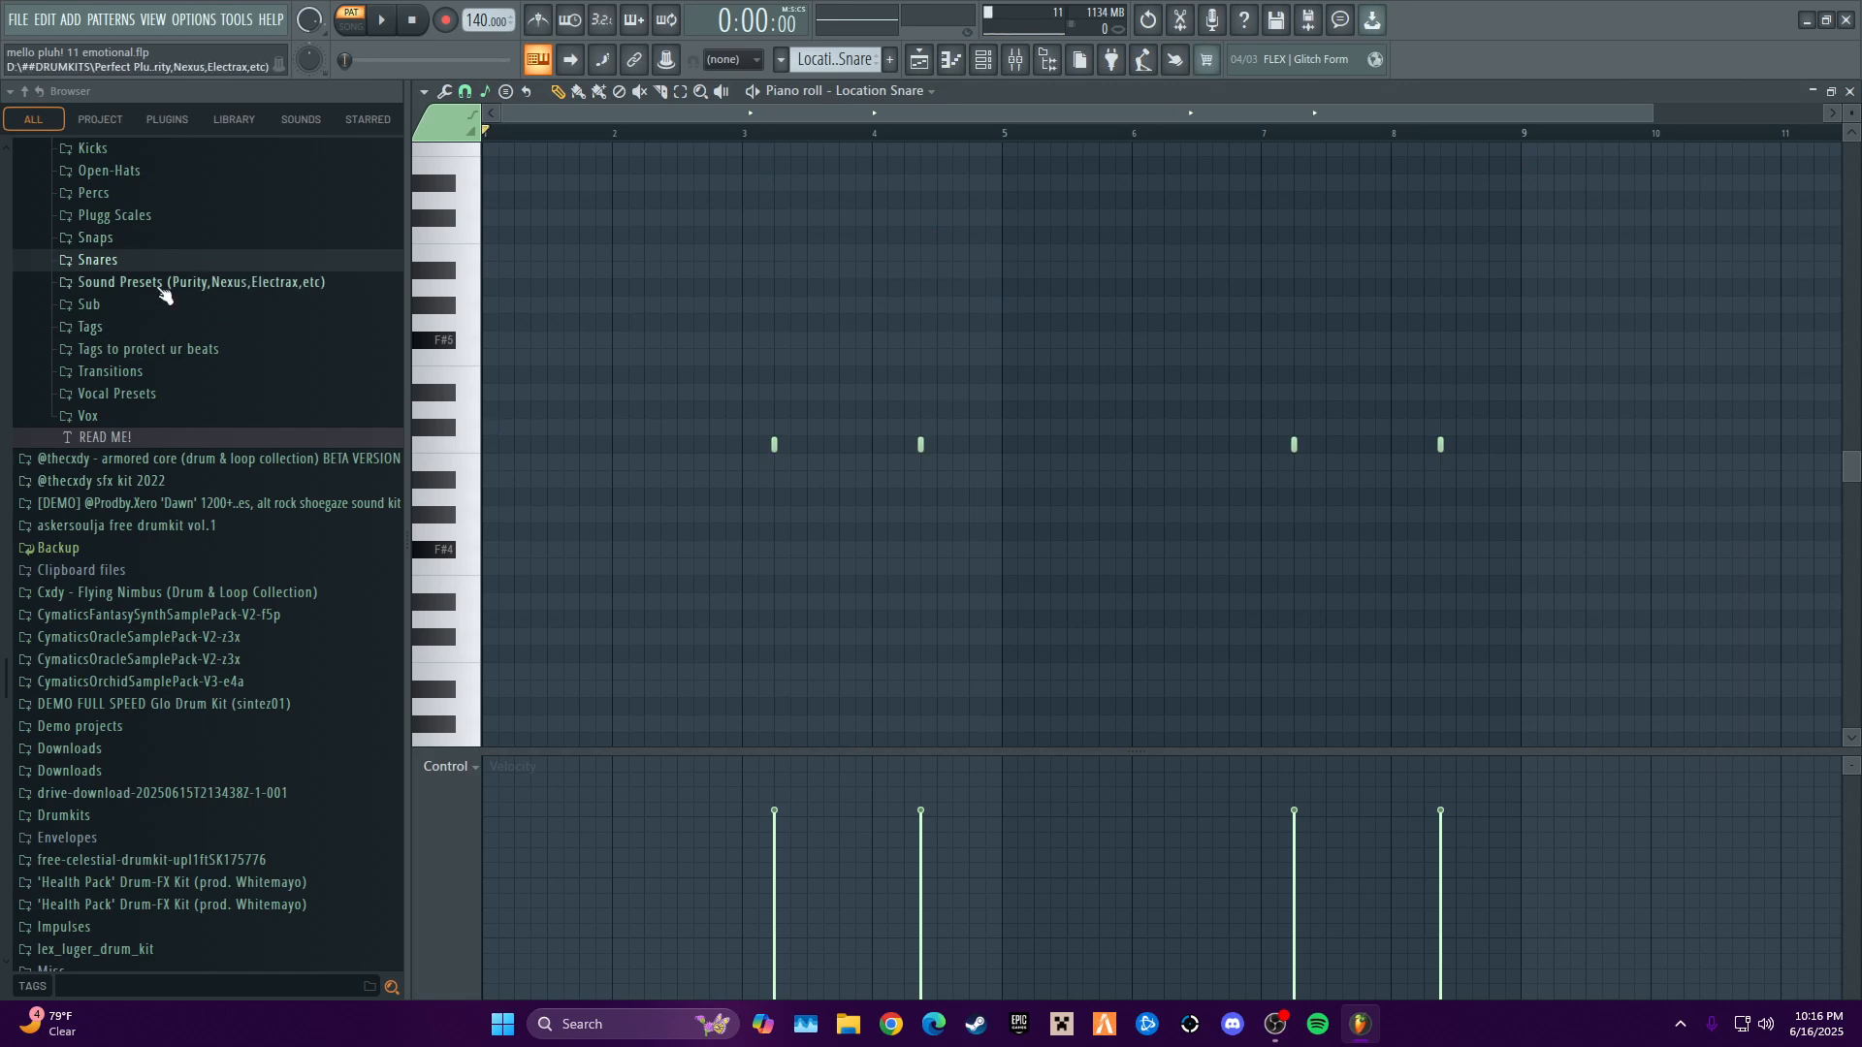
# - Expand the drum kit's Snares folder and preview several samples, from Drill Chop Snare down to Xool Snare
pyautogui.click(134, 260)
pyautogui.click(161, 302)
pyautogui.click(161, 366)
pyautogui.click(160, 426)
pyautogui.click(167, 468)
pyautogui.click(172, 524)
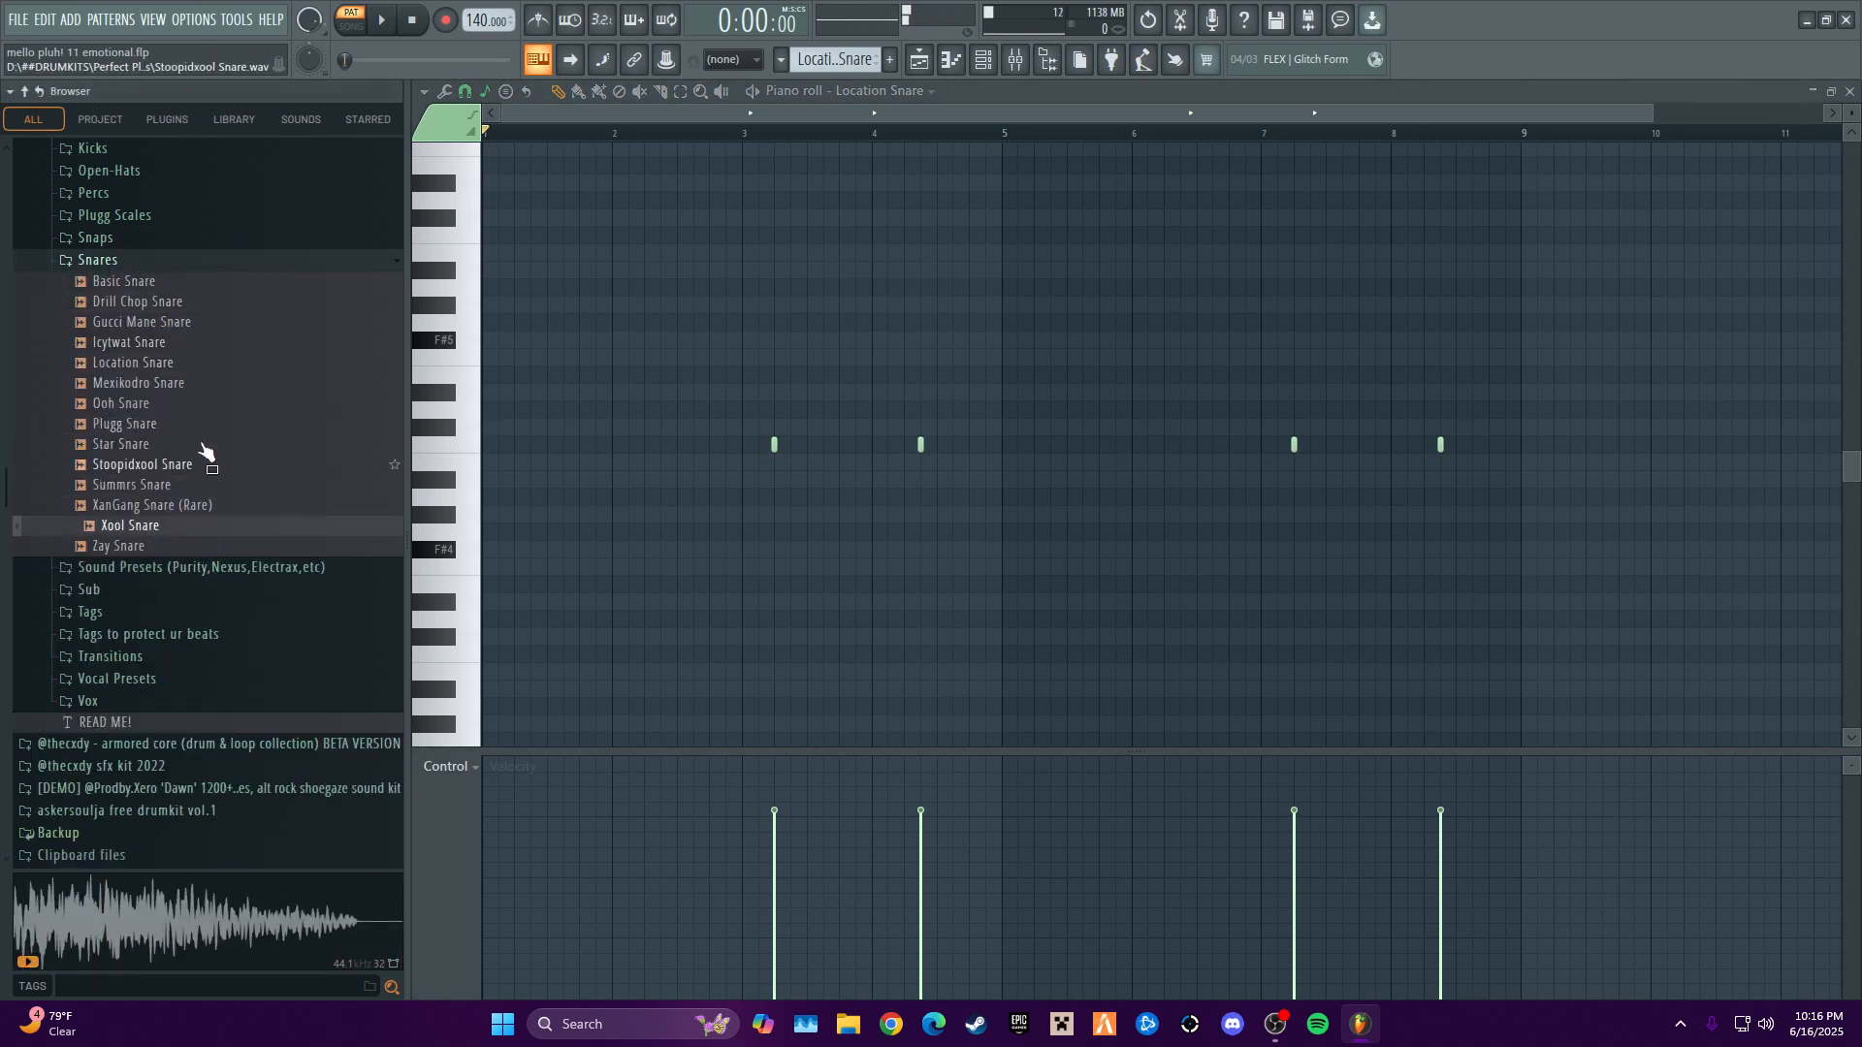
# - Preview the Location Snare sample, collapse the Snares folder, and finish auditioning the Location Snare pattern before closing its piano roll
pyautogui.click(185, 368)
pyautogui.click(228, 262)
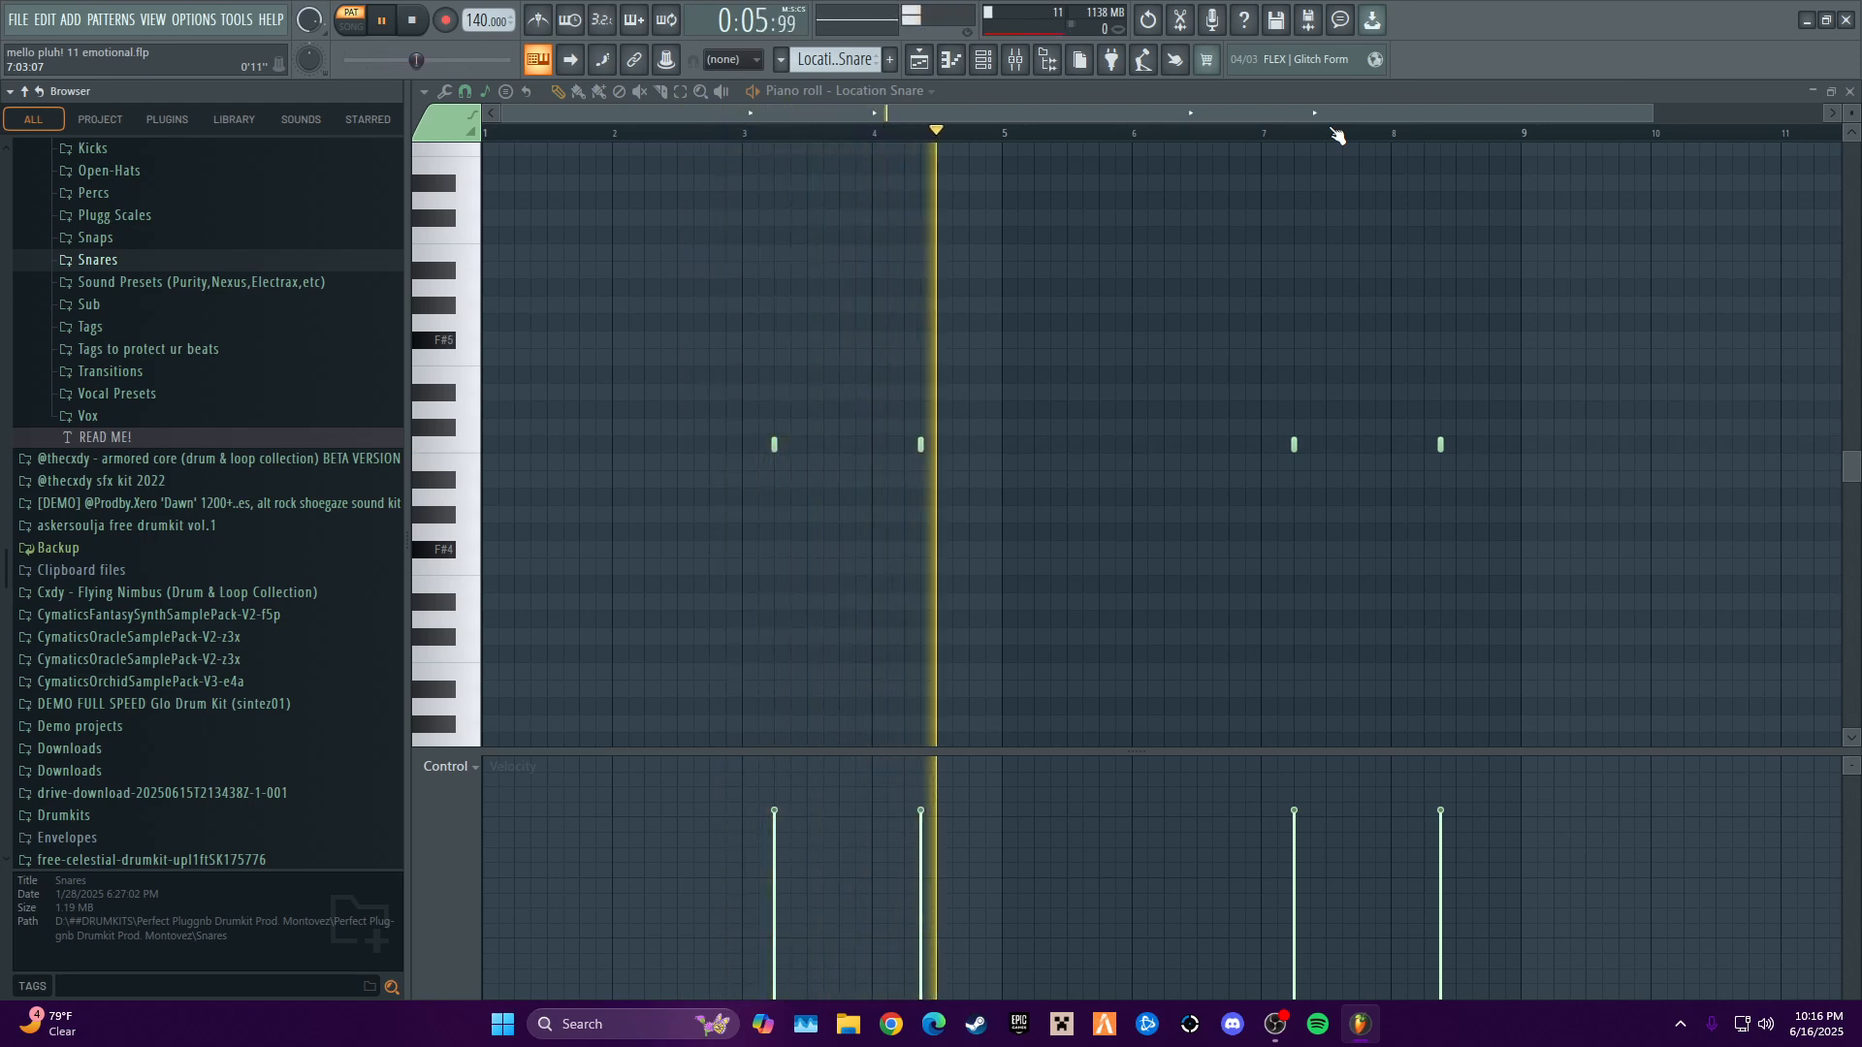
pyautogui.press('space')
pyautogui.click(1849, 91)
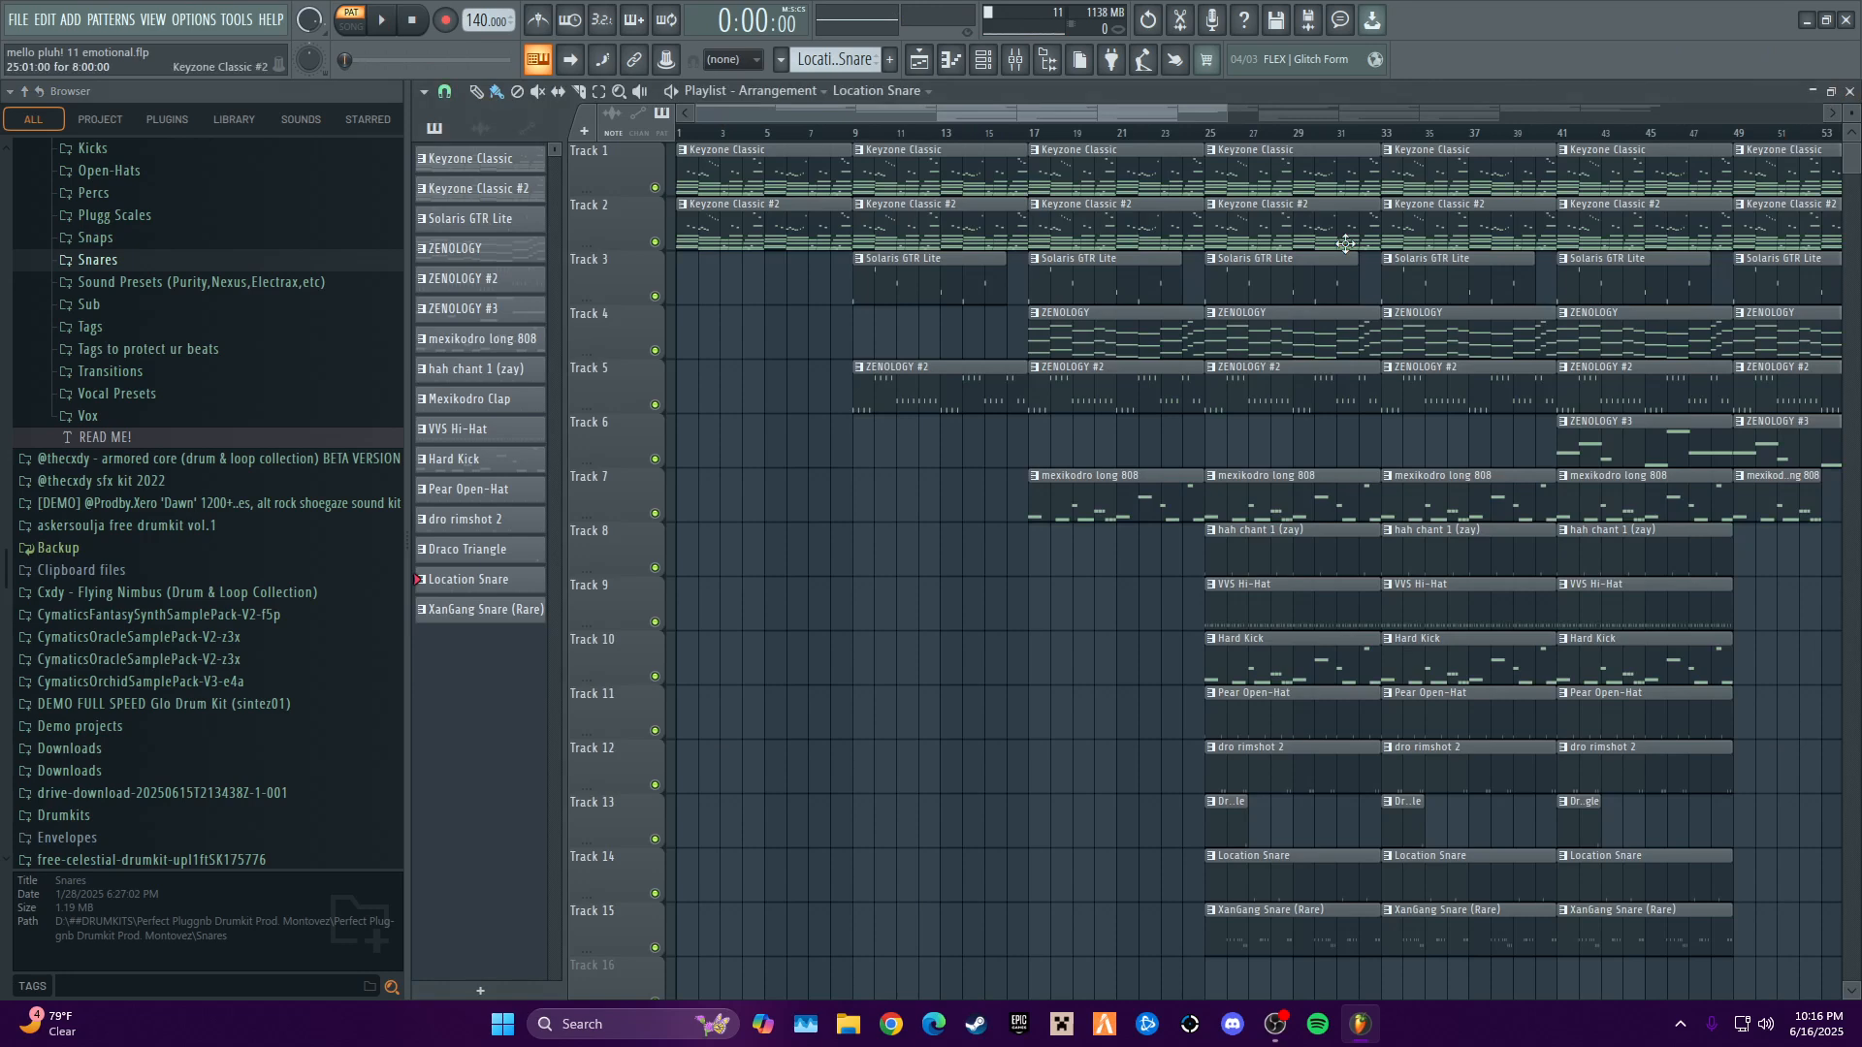
# - Open the XanGang Snare (Rare) channel's notes from the channel rack, audition the pattern, and close the piano roll
pyautogui.click(982, 61)
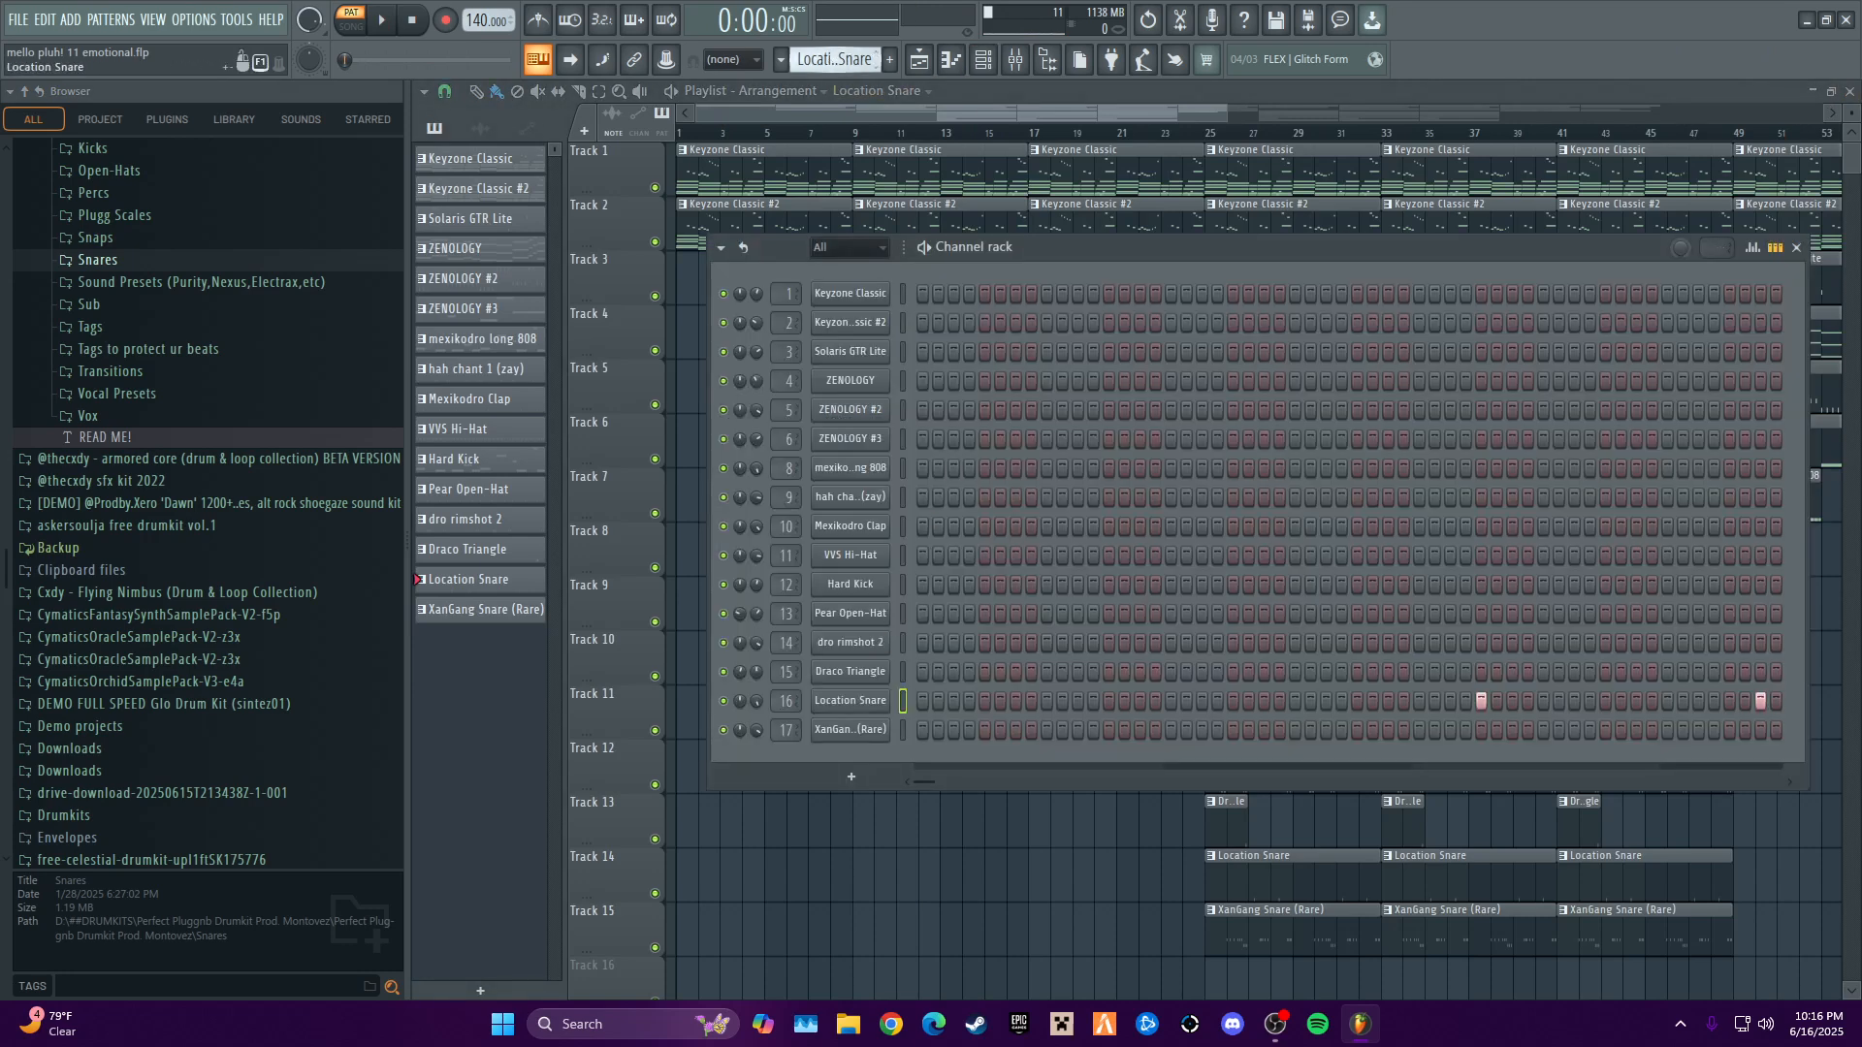
pyautogui.scroll(-2, 835, 60)
pyautogui.scroll(3, 835, 61)
pyautogui.scroll(-2, 834, 60)
pyautogui.rightClick(864, 730)
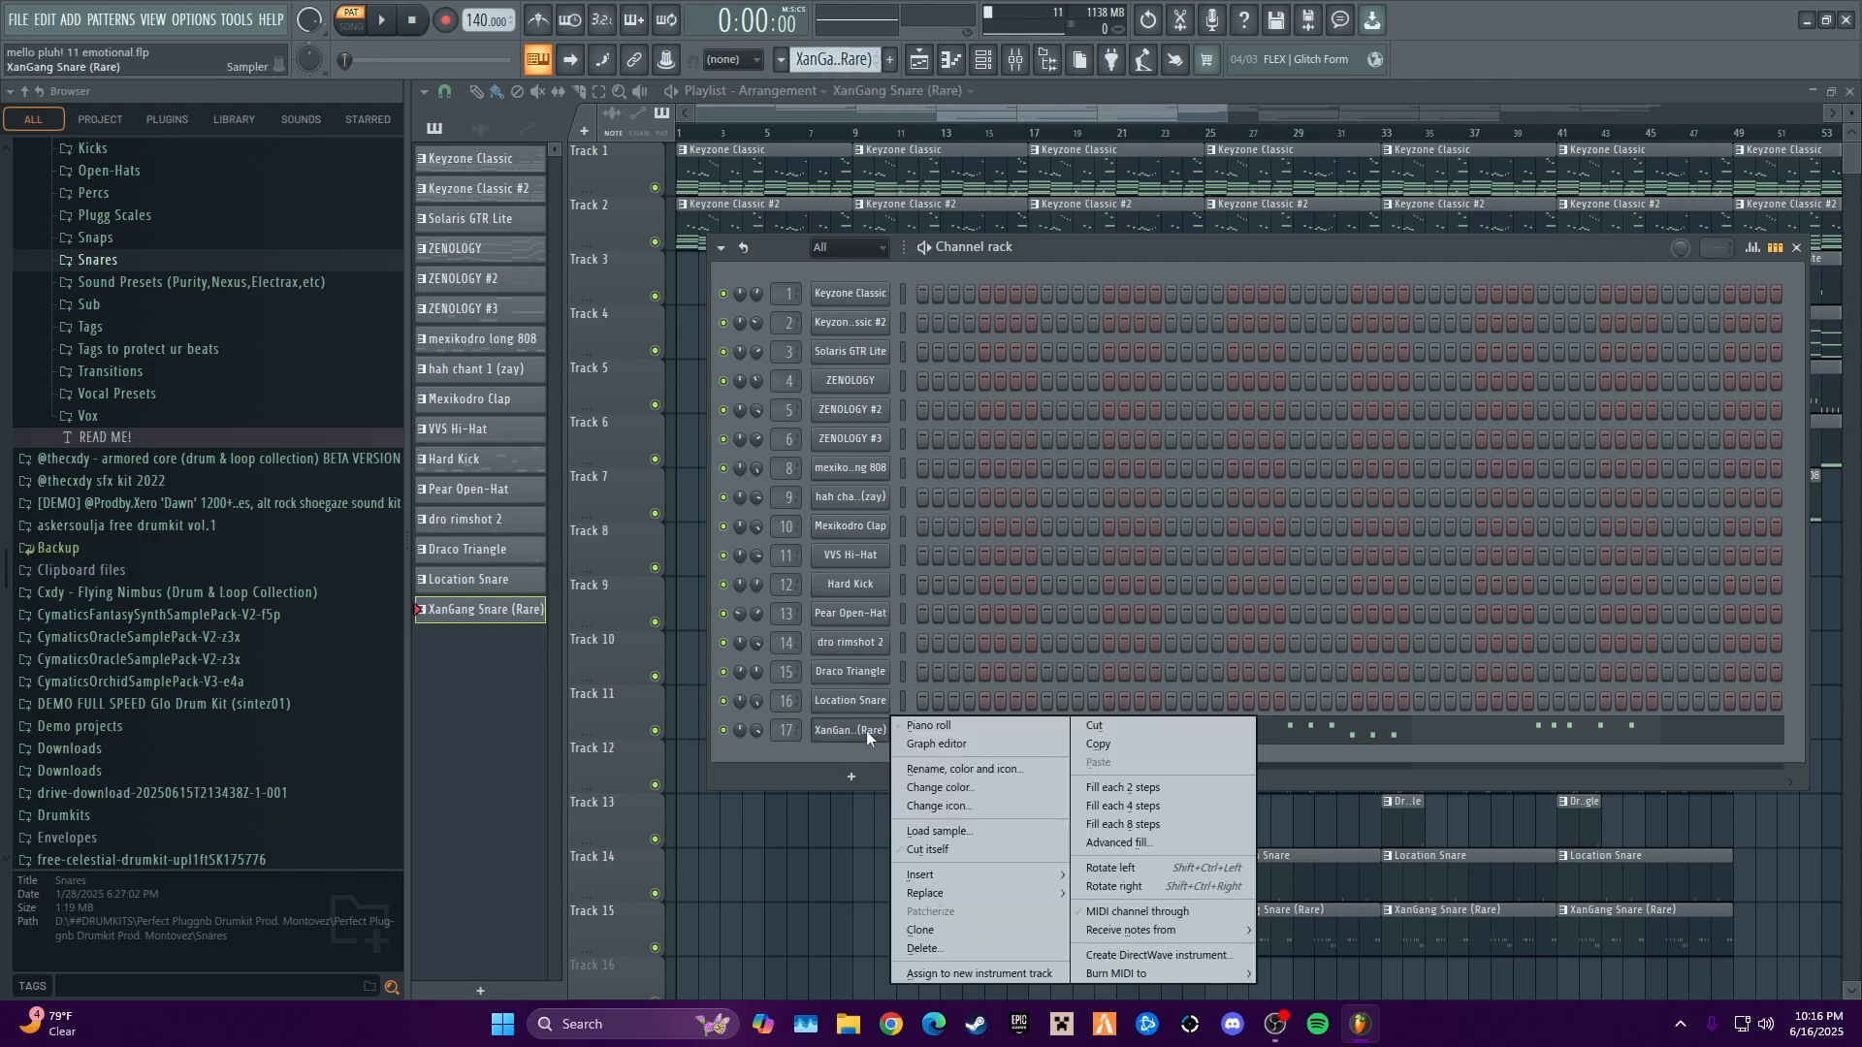
pyautogui.click(911, 729)
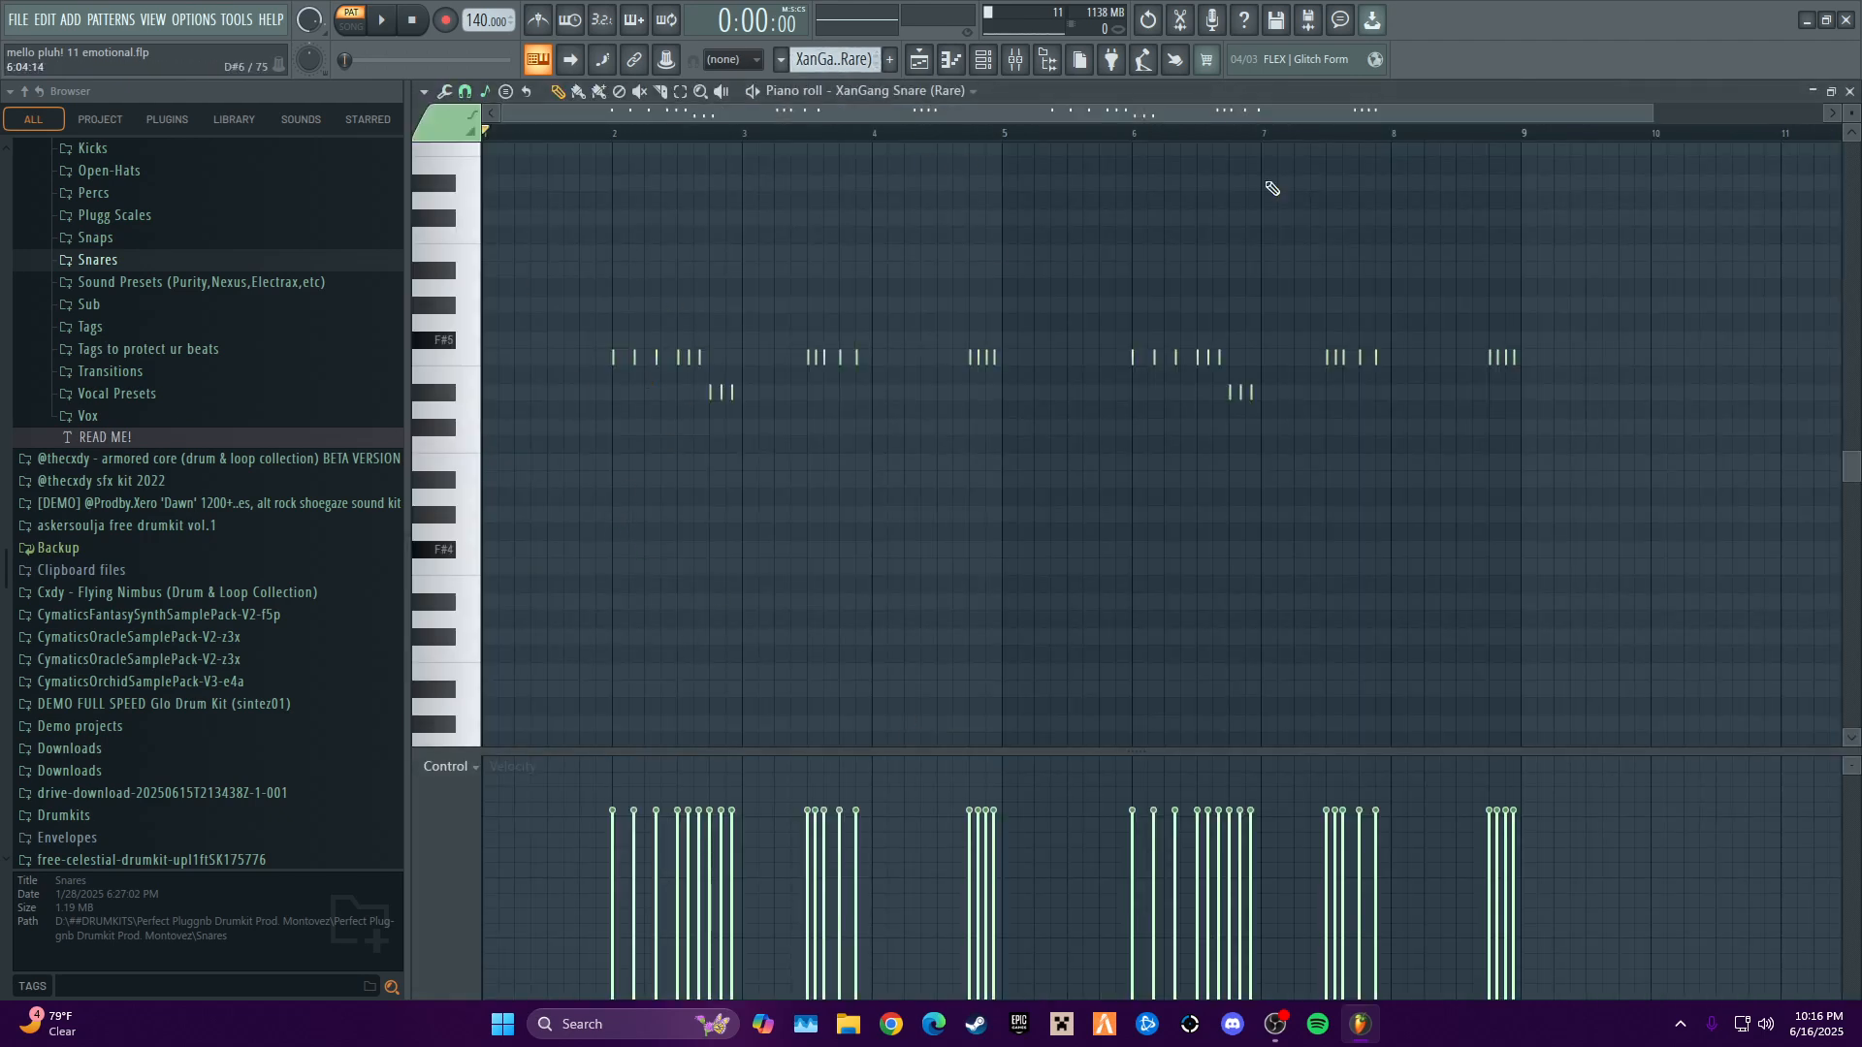
pyautogui.press('space')
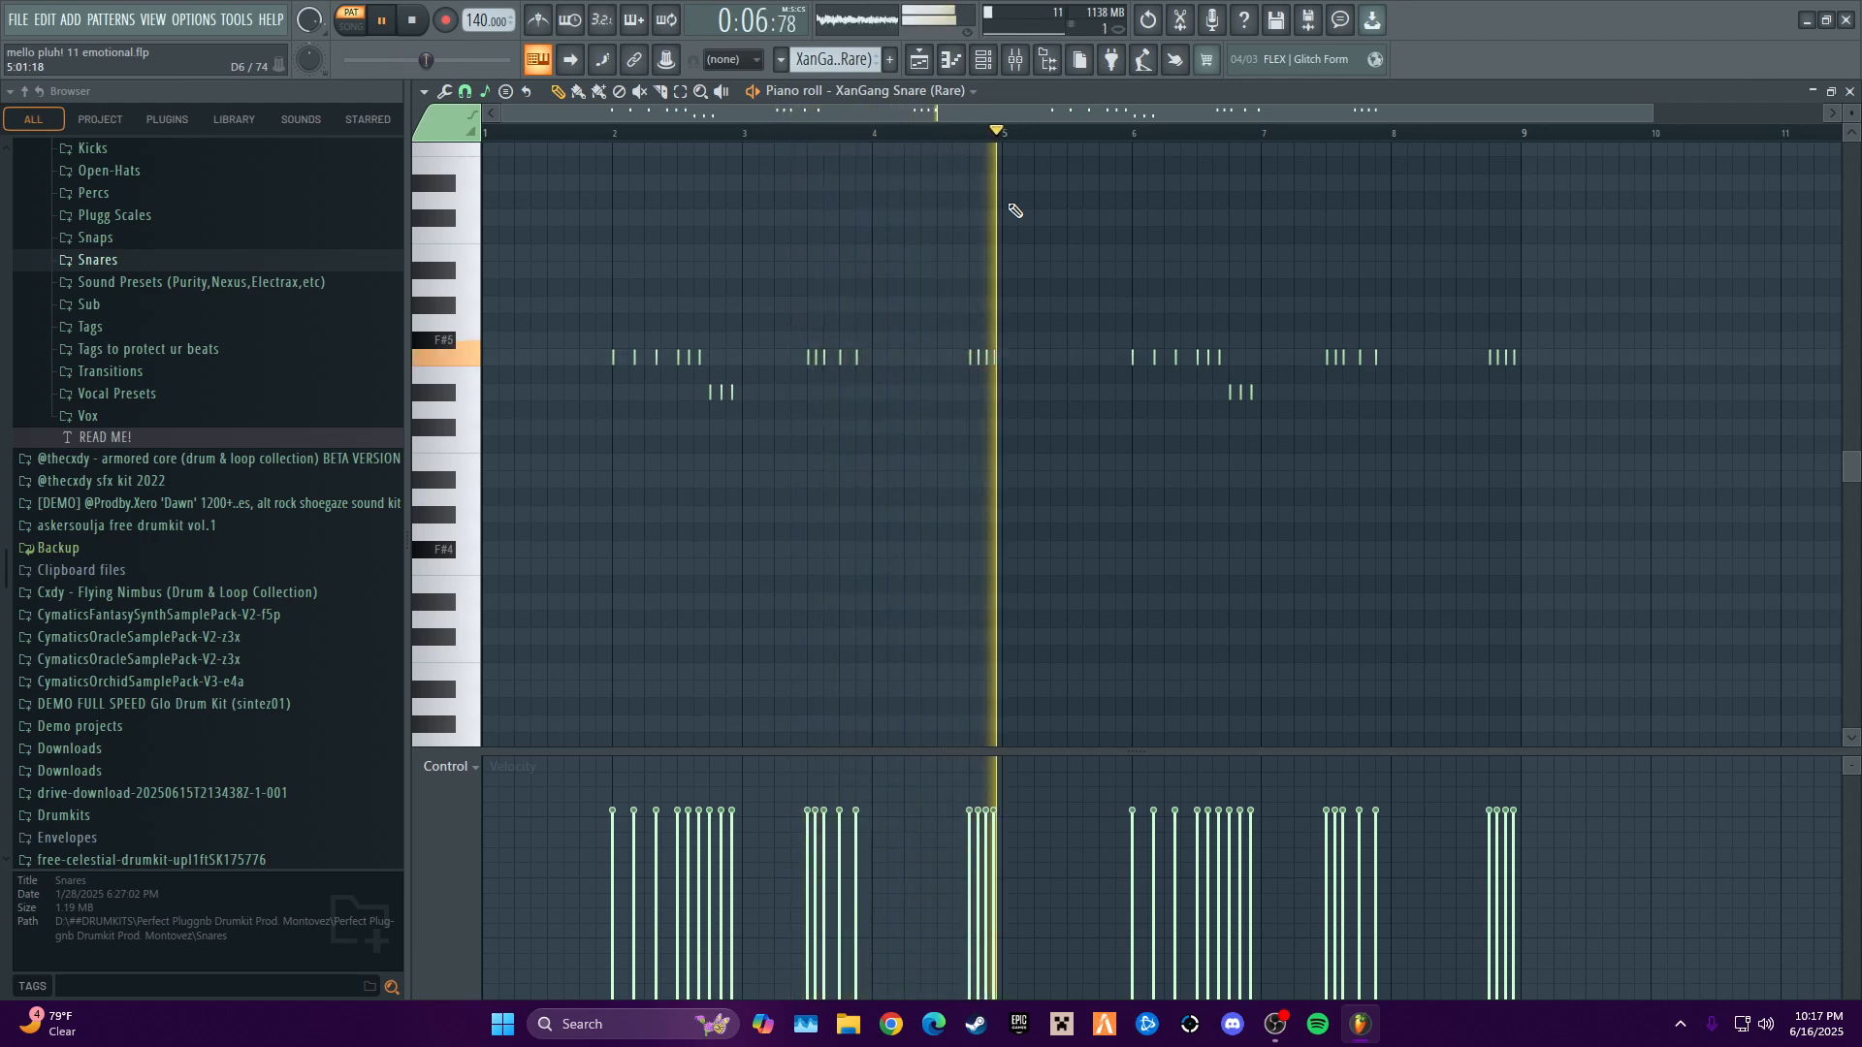
pyautogui.press('space')
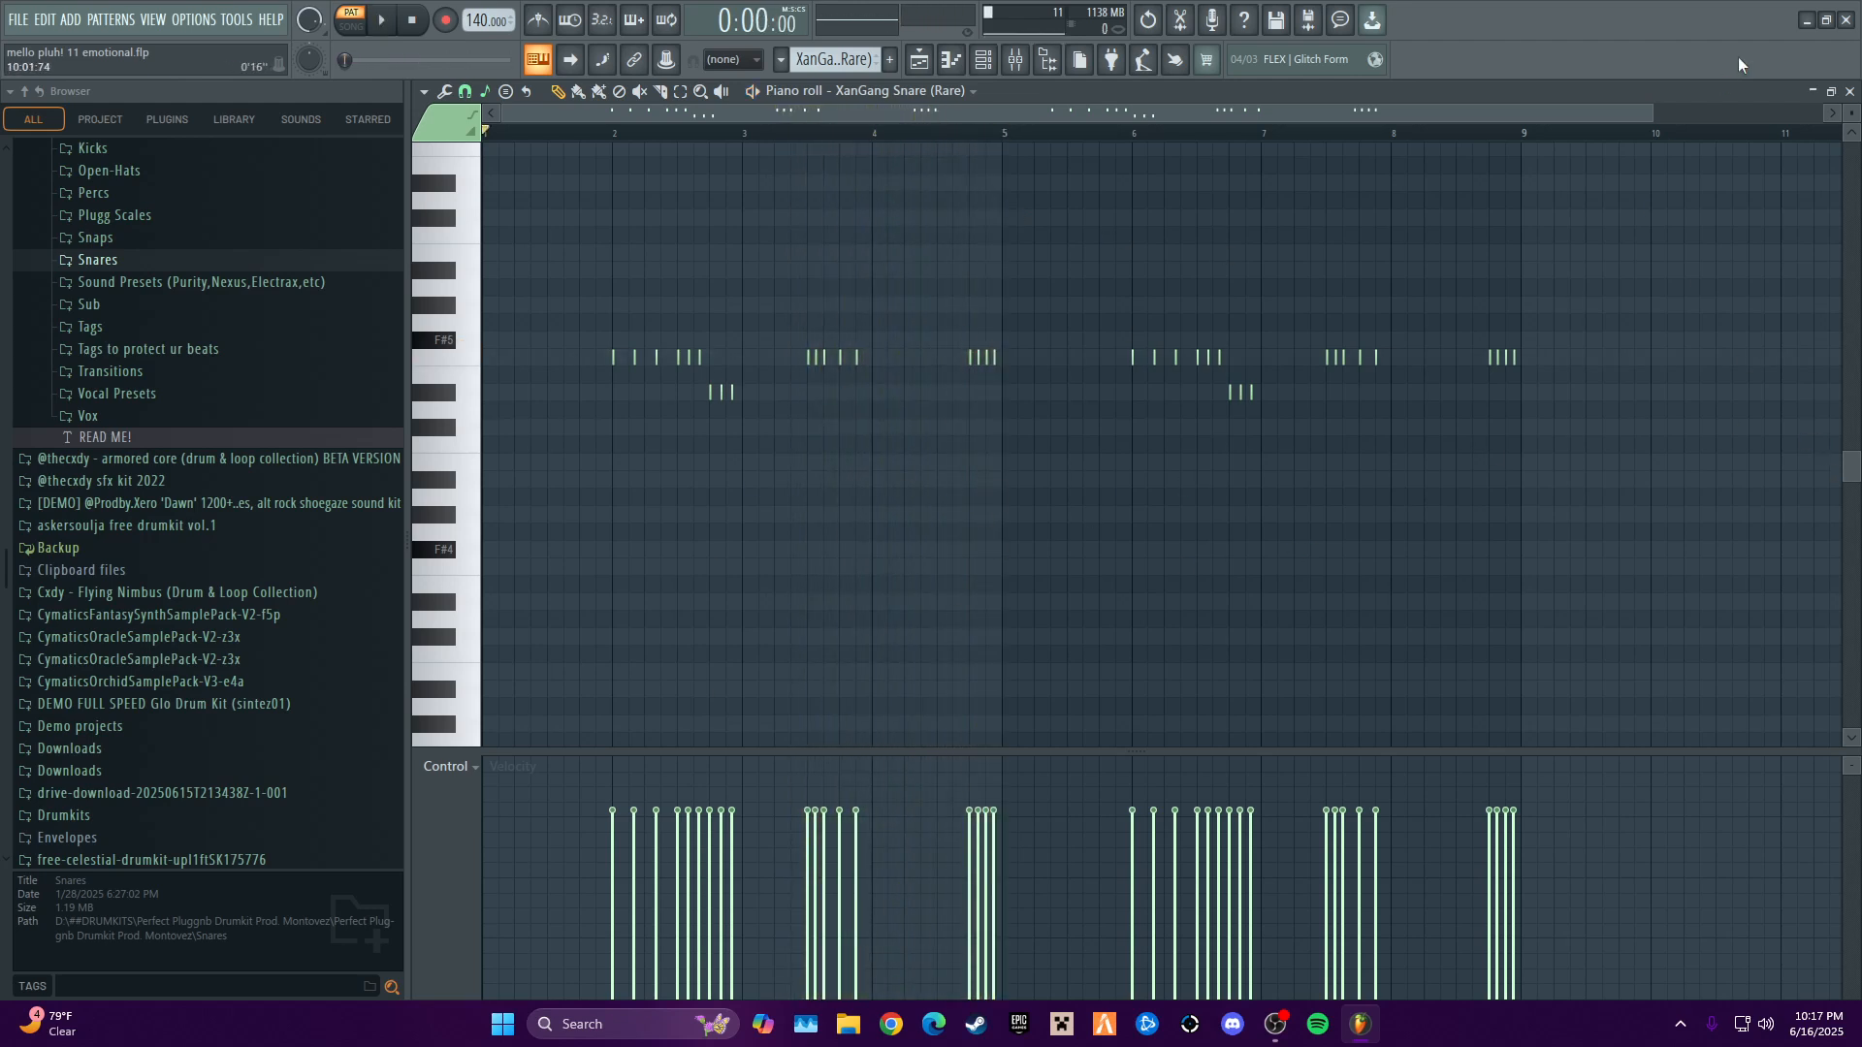
pyautogui.click(1850, 91)
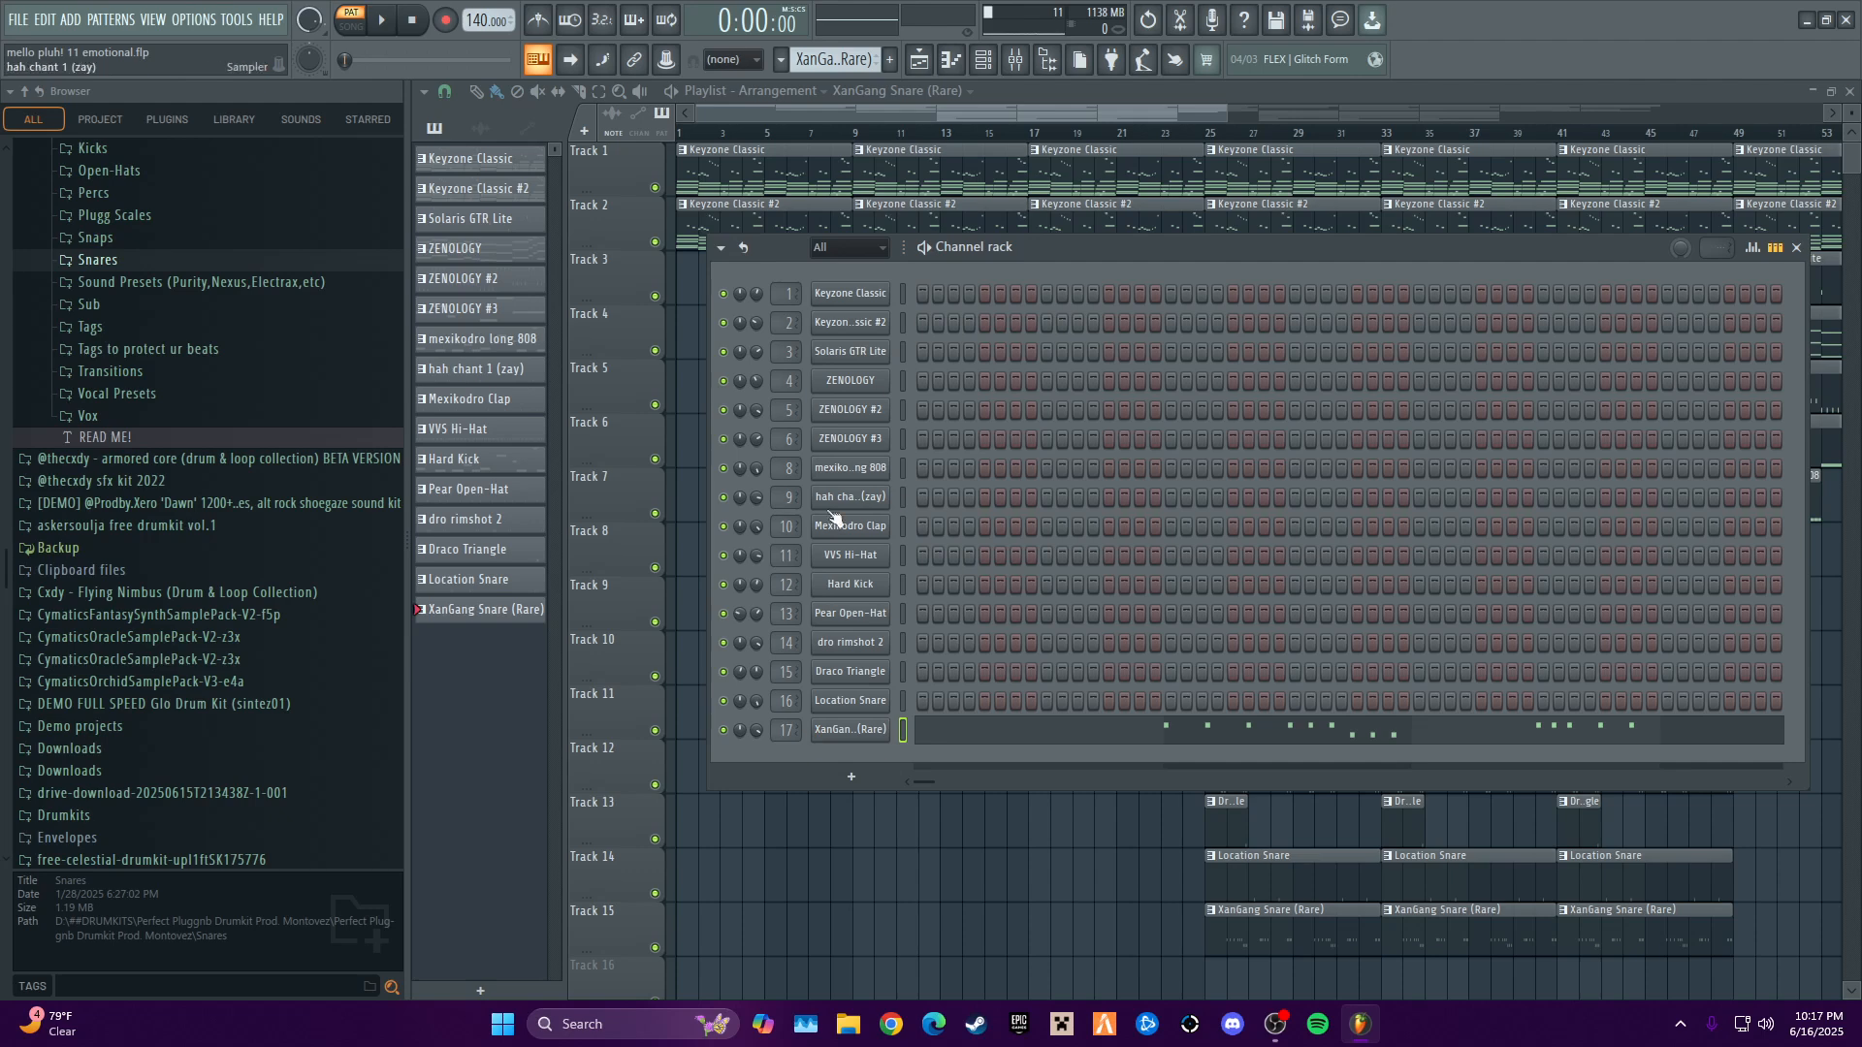
# - Look through the Perfect Pluggnb drum kit's 808s folder, collapse the kit, and close the channel rack
pyautogui.scroll(10, 175, 679)
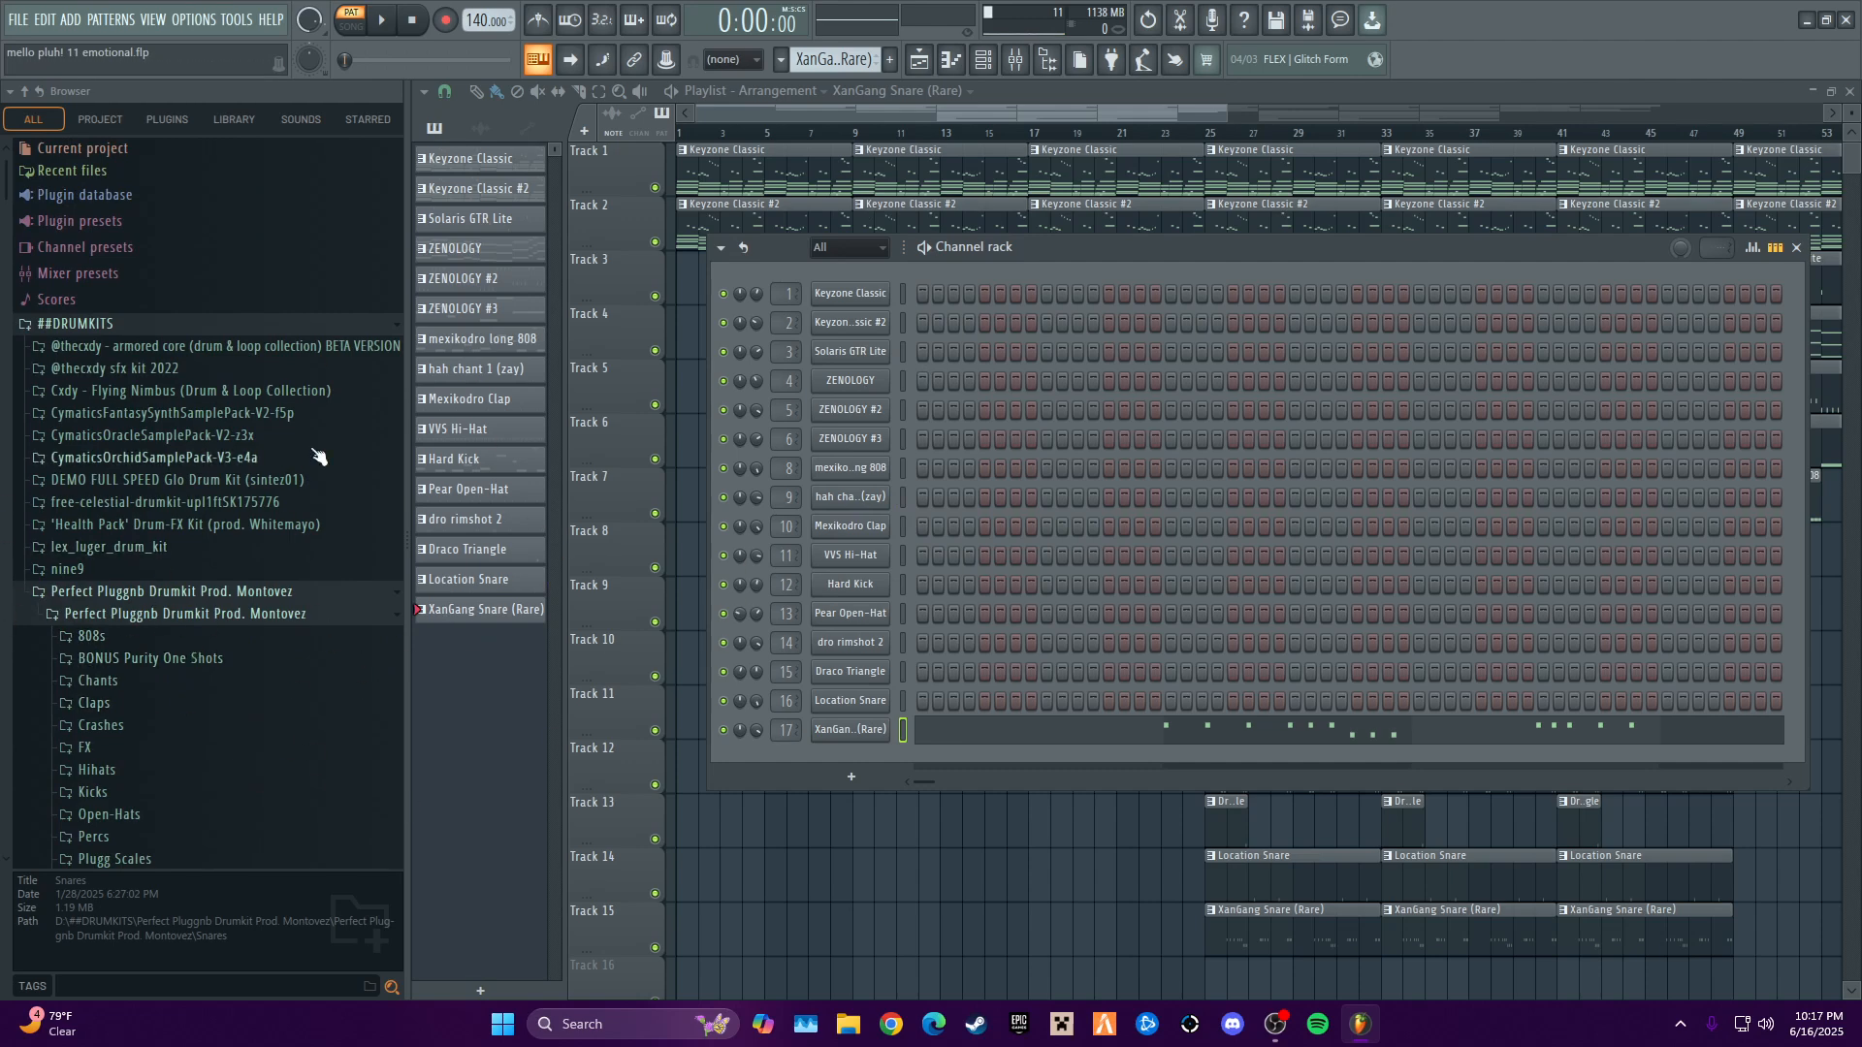
pyautogui.click(145, 641)
pyautogui.scroll(-6, 176, 822)
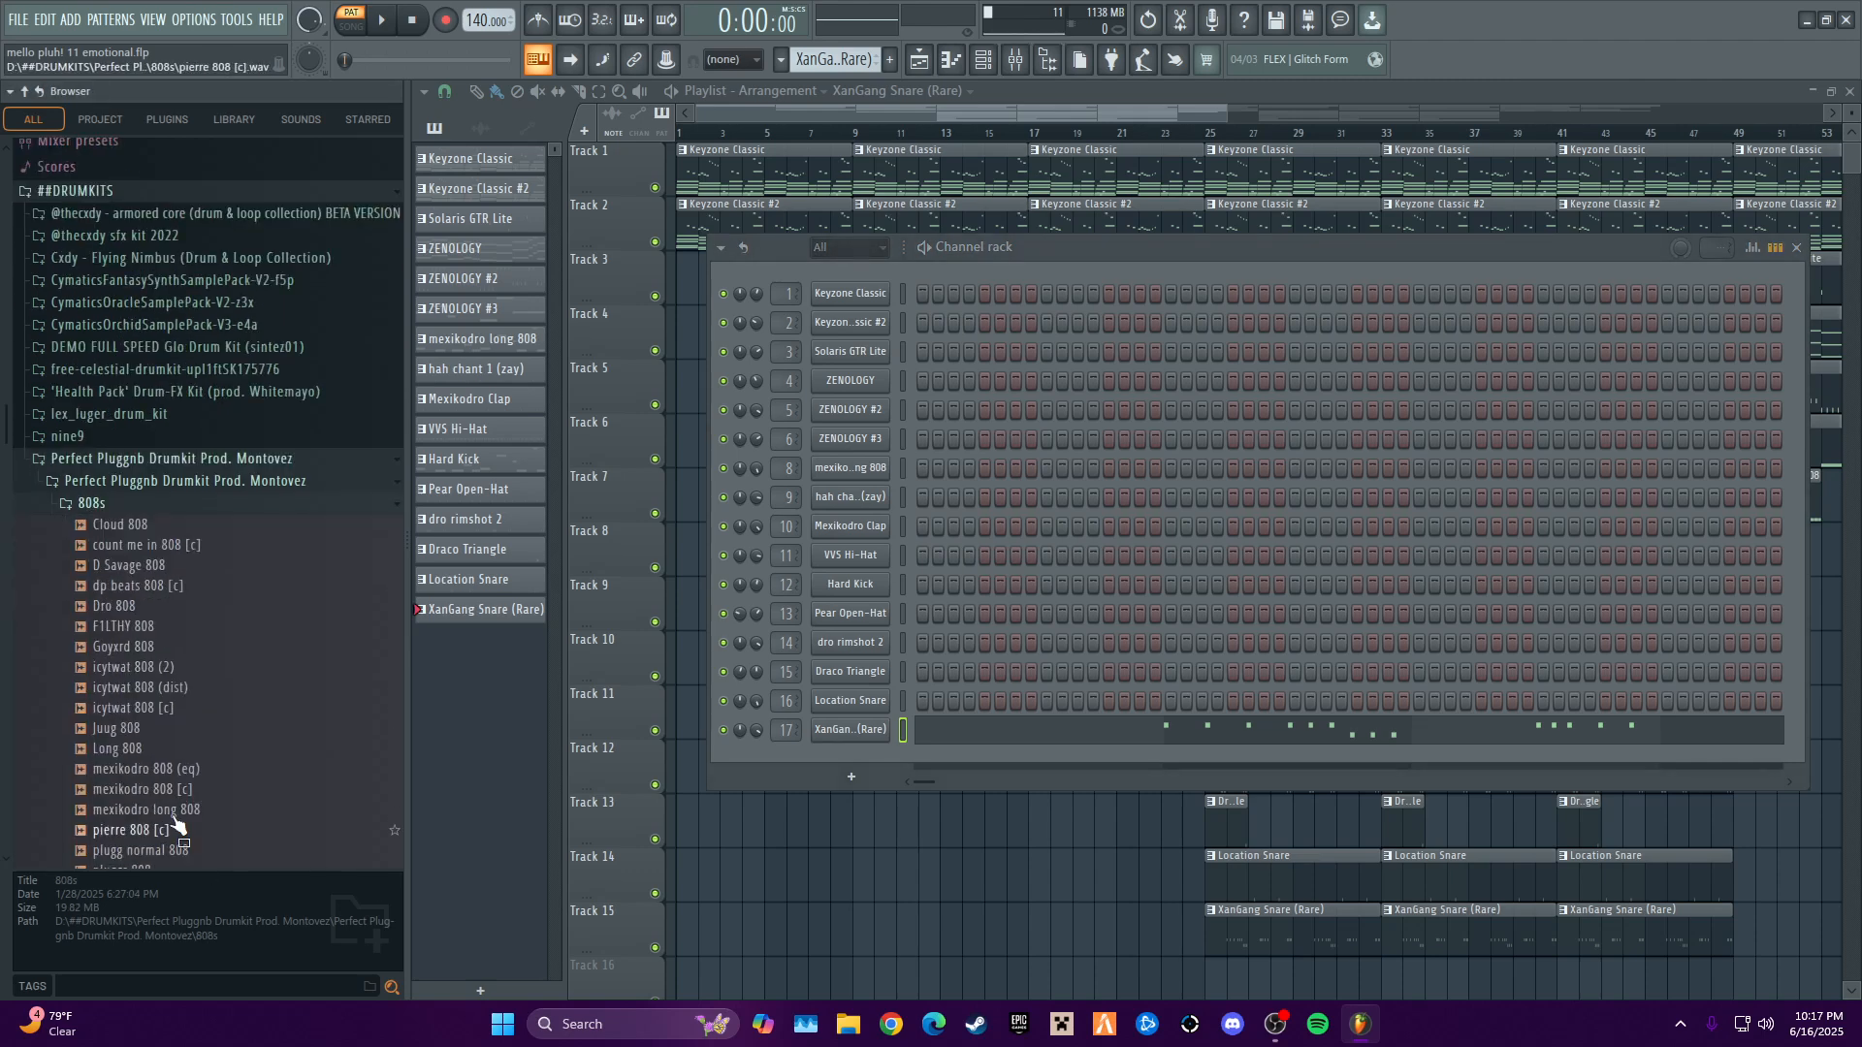
pyautogui.scroll(5, 232, 718)
pyautogui.scroll(2, 233, 718)
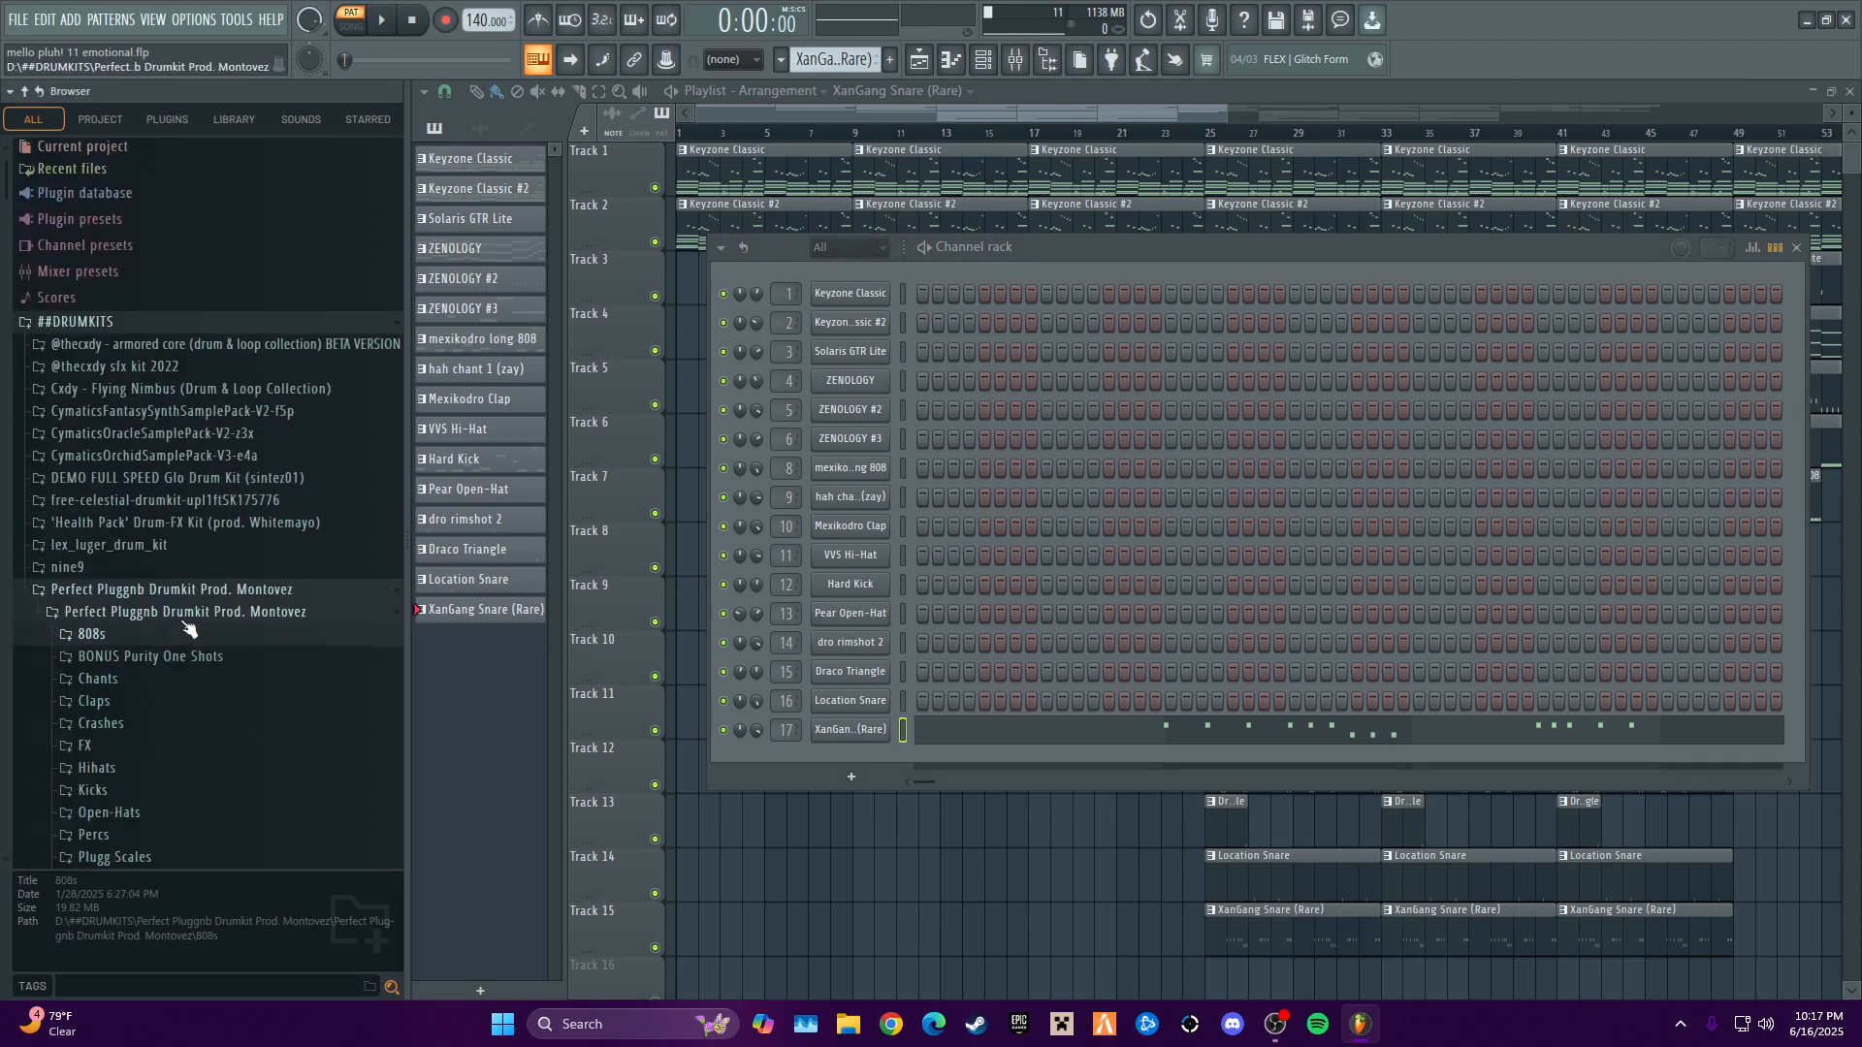
pyautogui.click(135, 592)
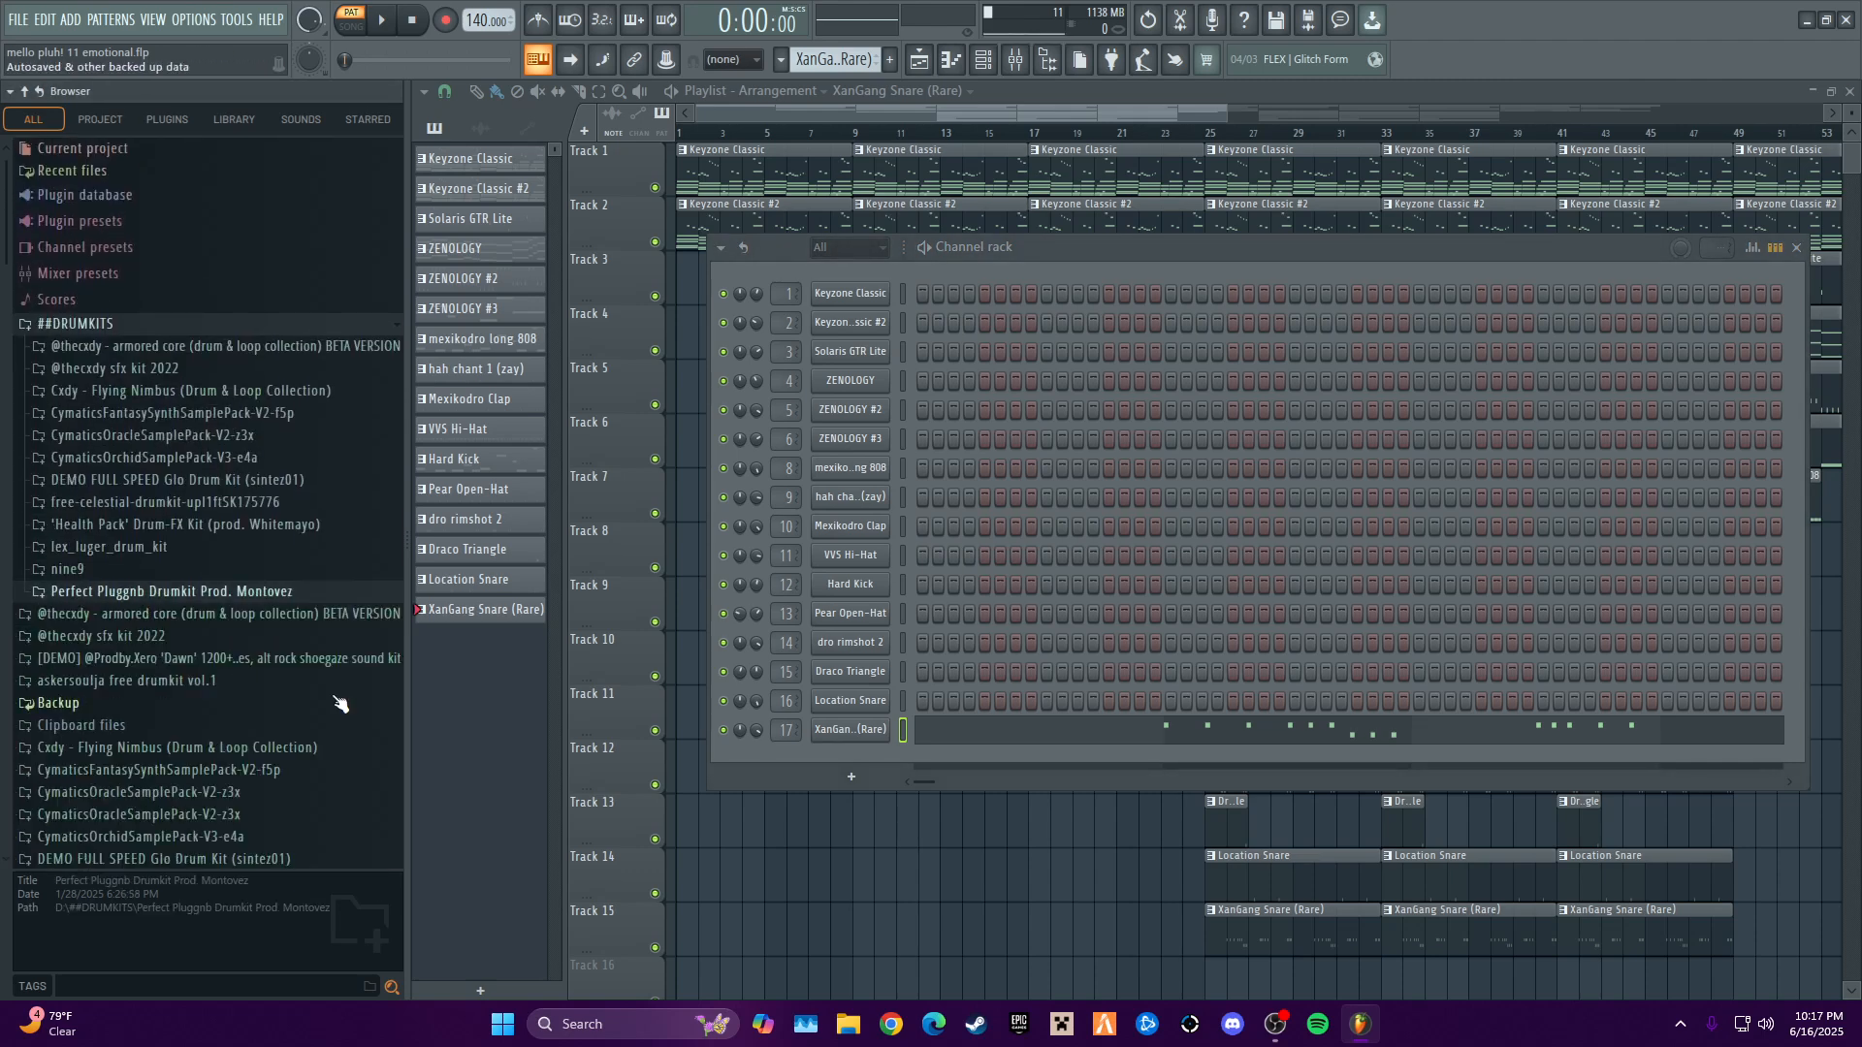
pyautogui.click(1796, 250)
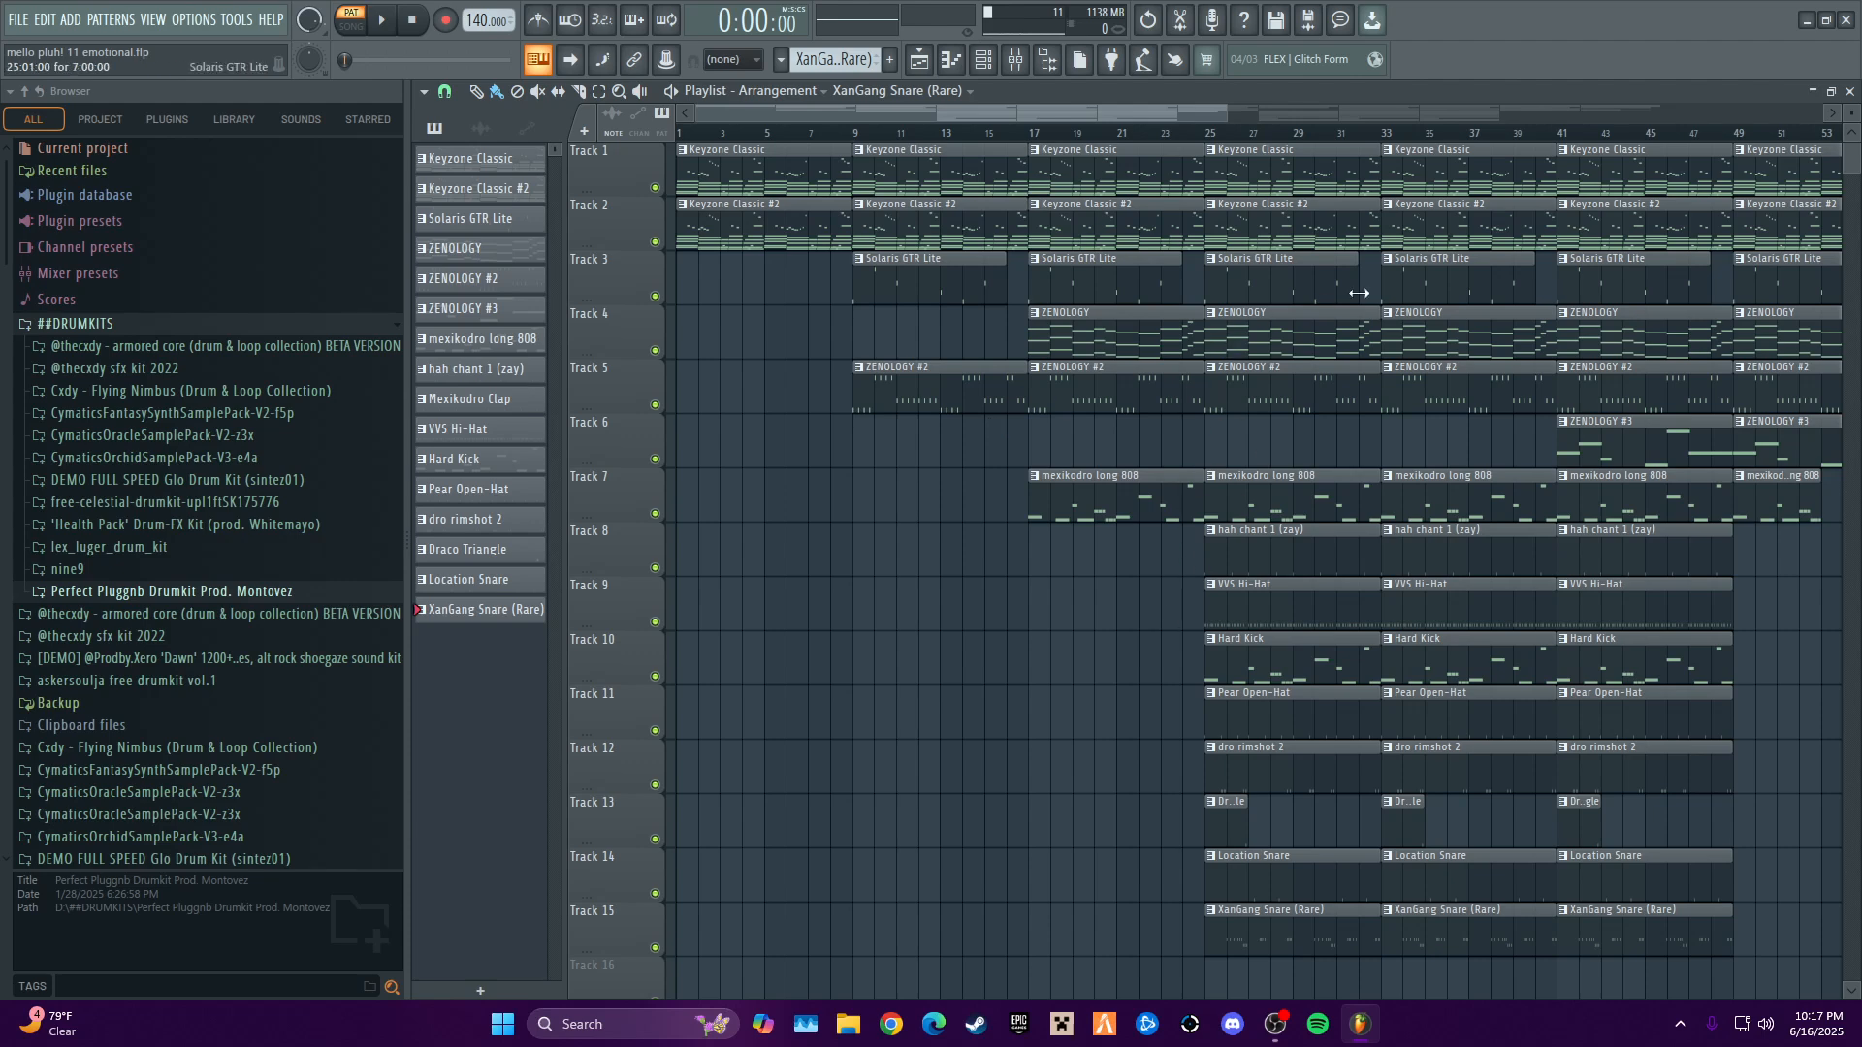
# - Play the full arrangement in song mode from bar 41 to about bar 65
pyautogui.hscroll(5, 1291, 166)
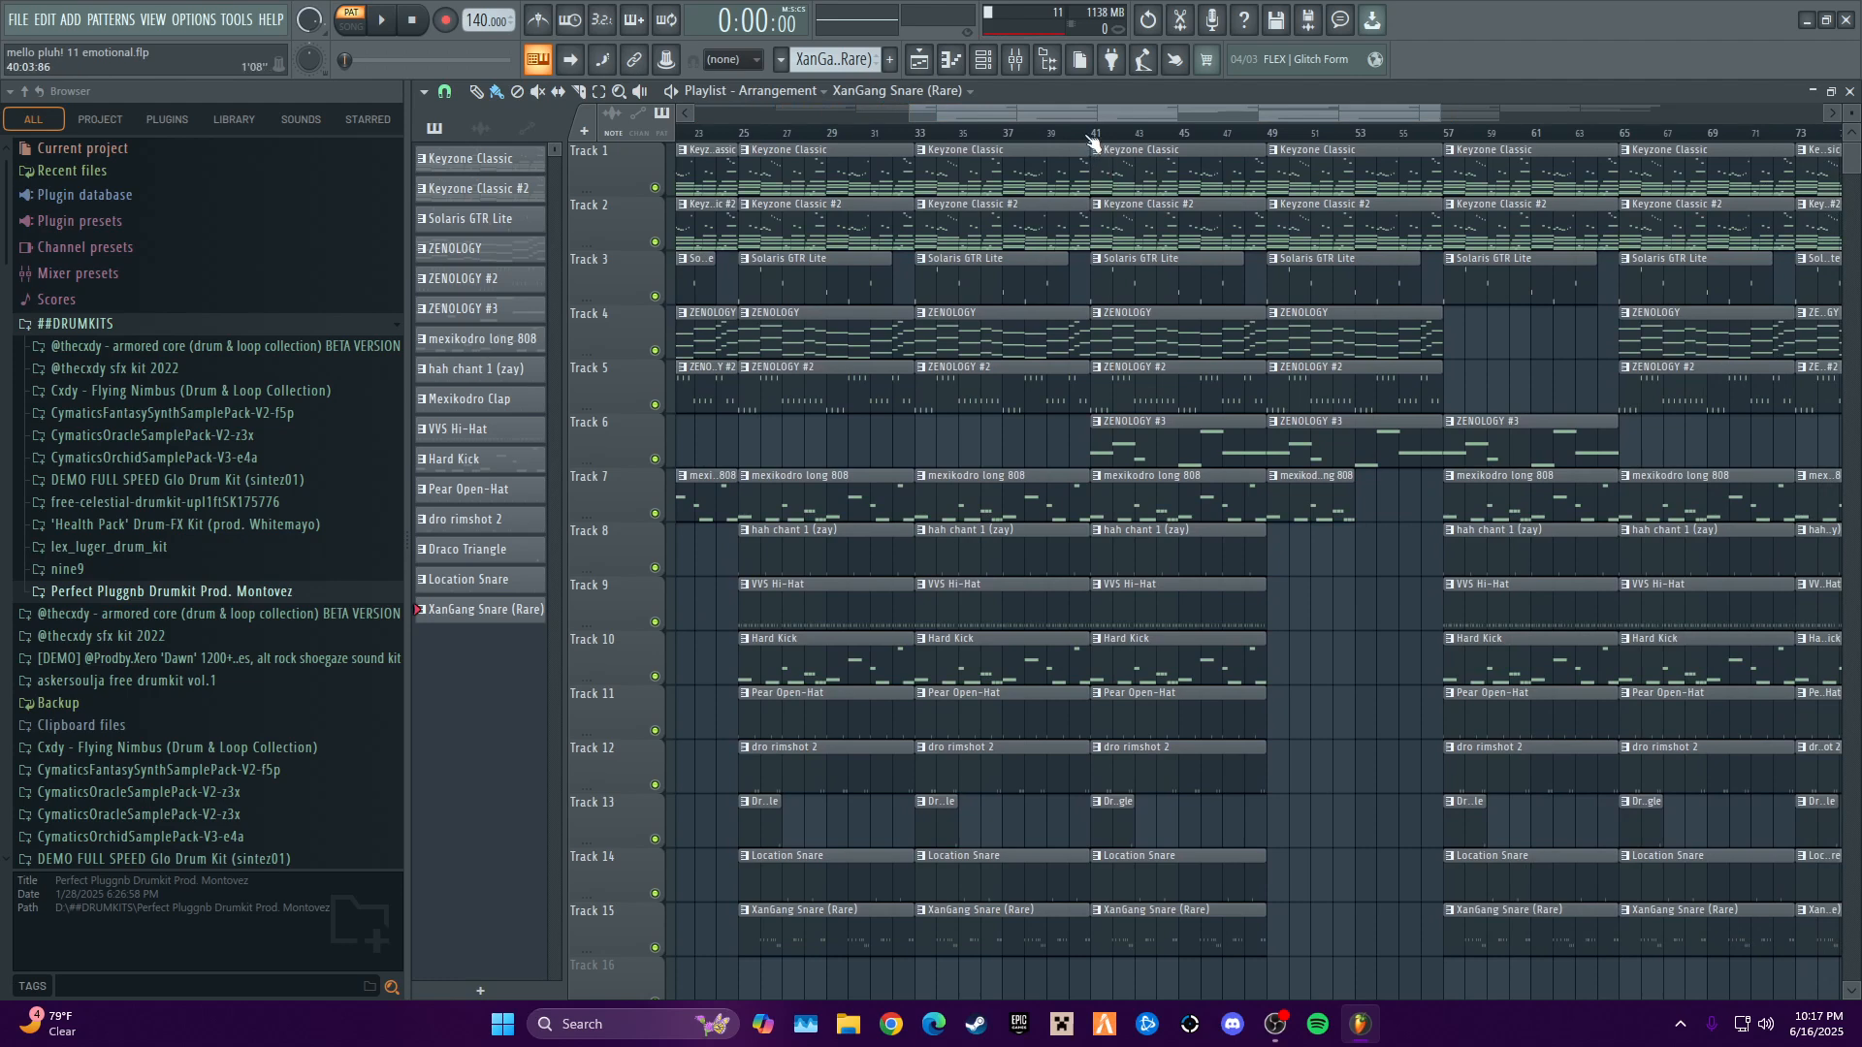
pyautogui.moveTo(1348, 113); pyautogui.dragTo(1462, 100)
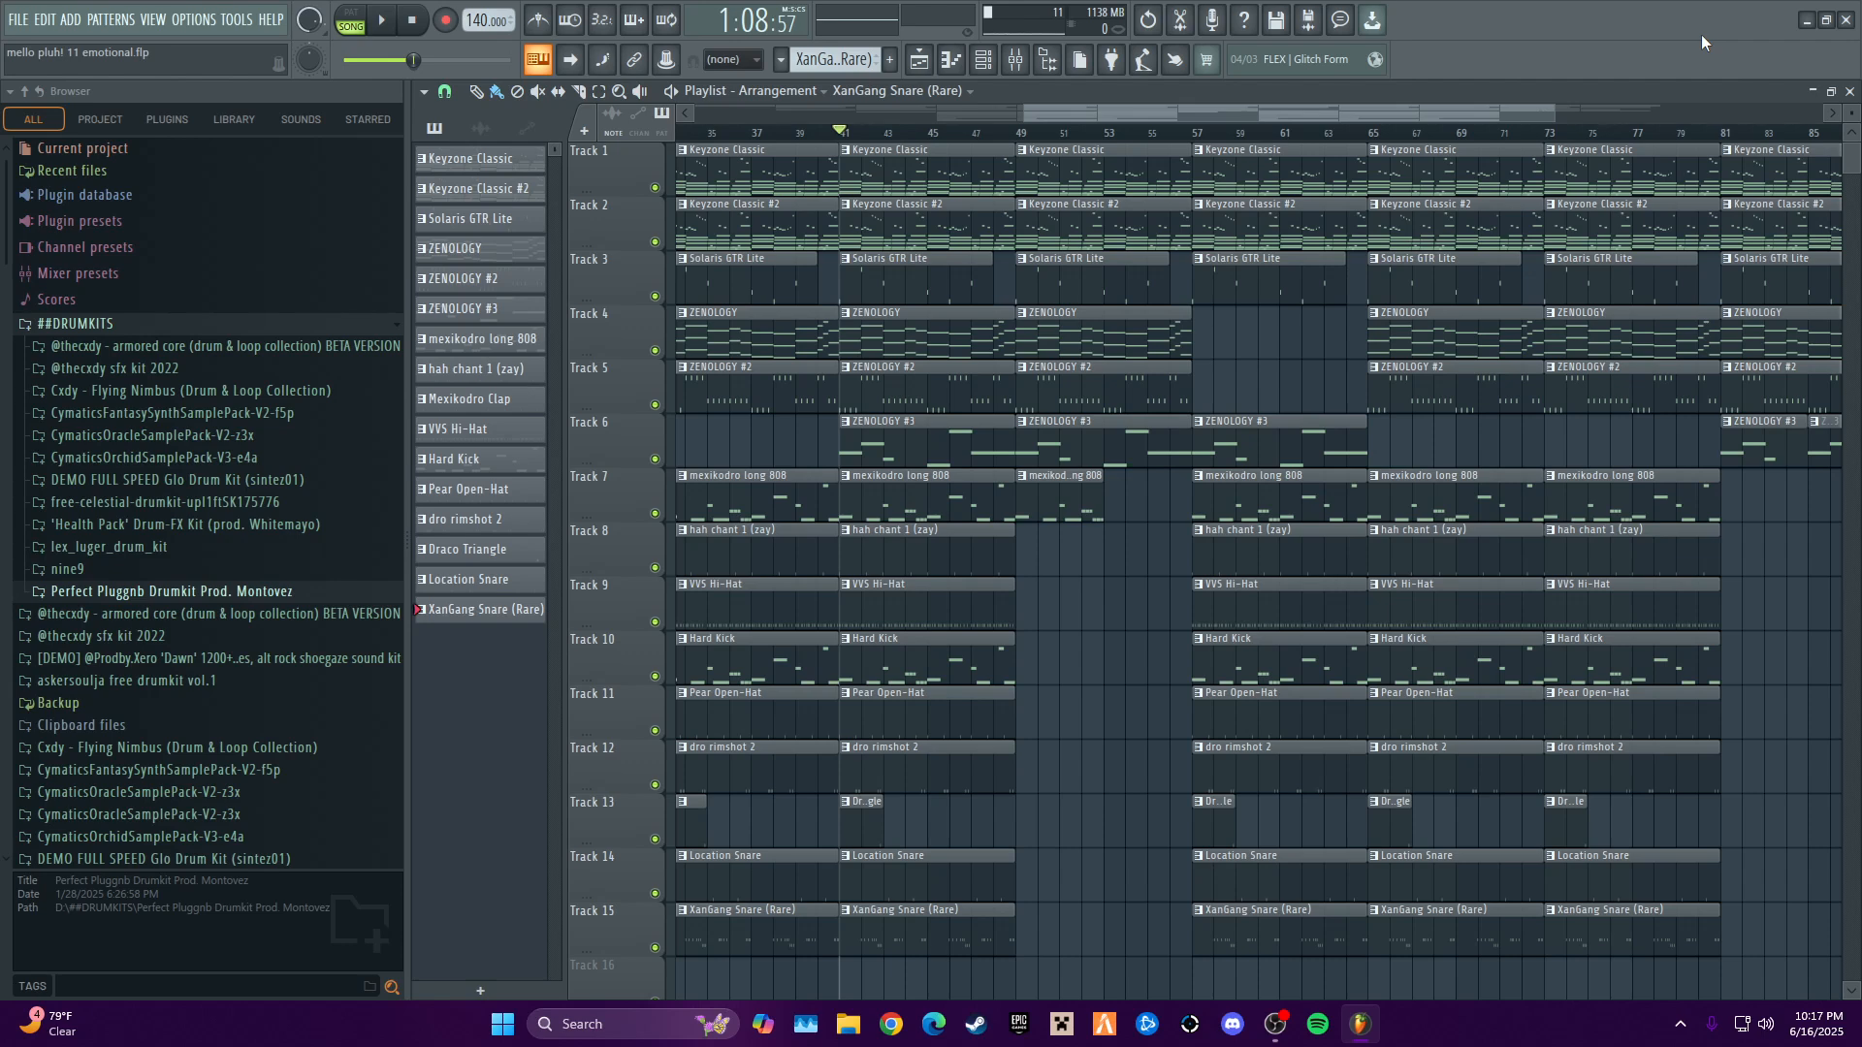
pyautogui.press('space')
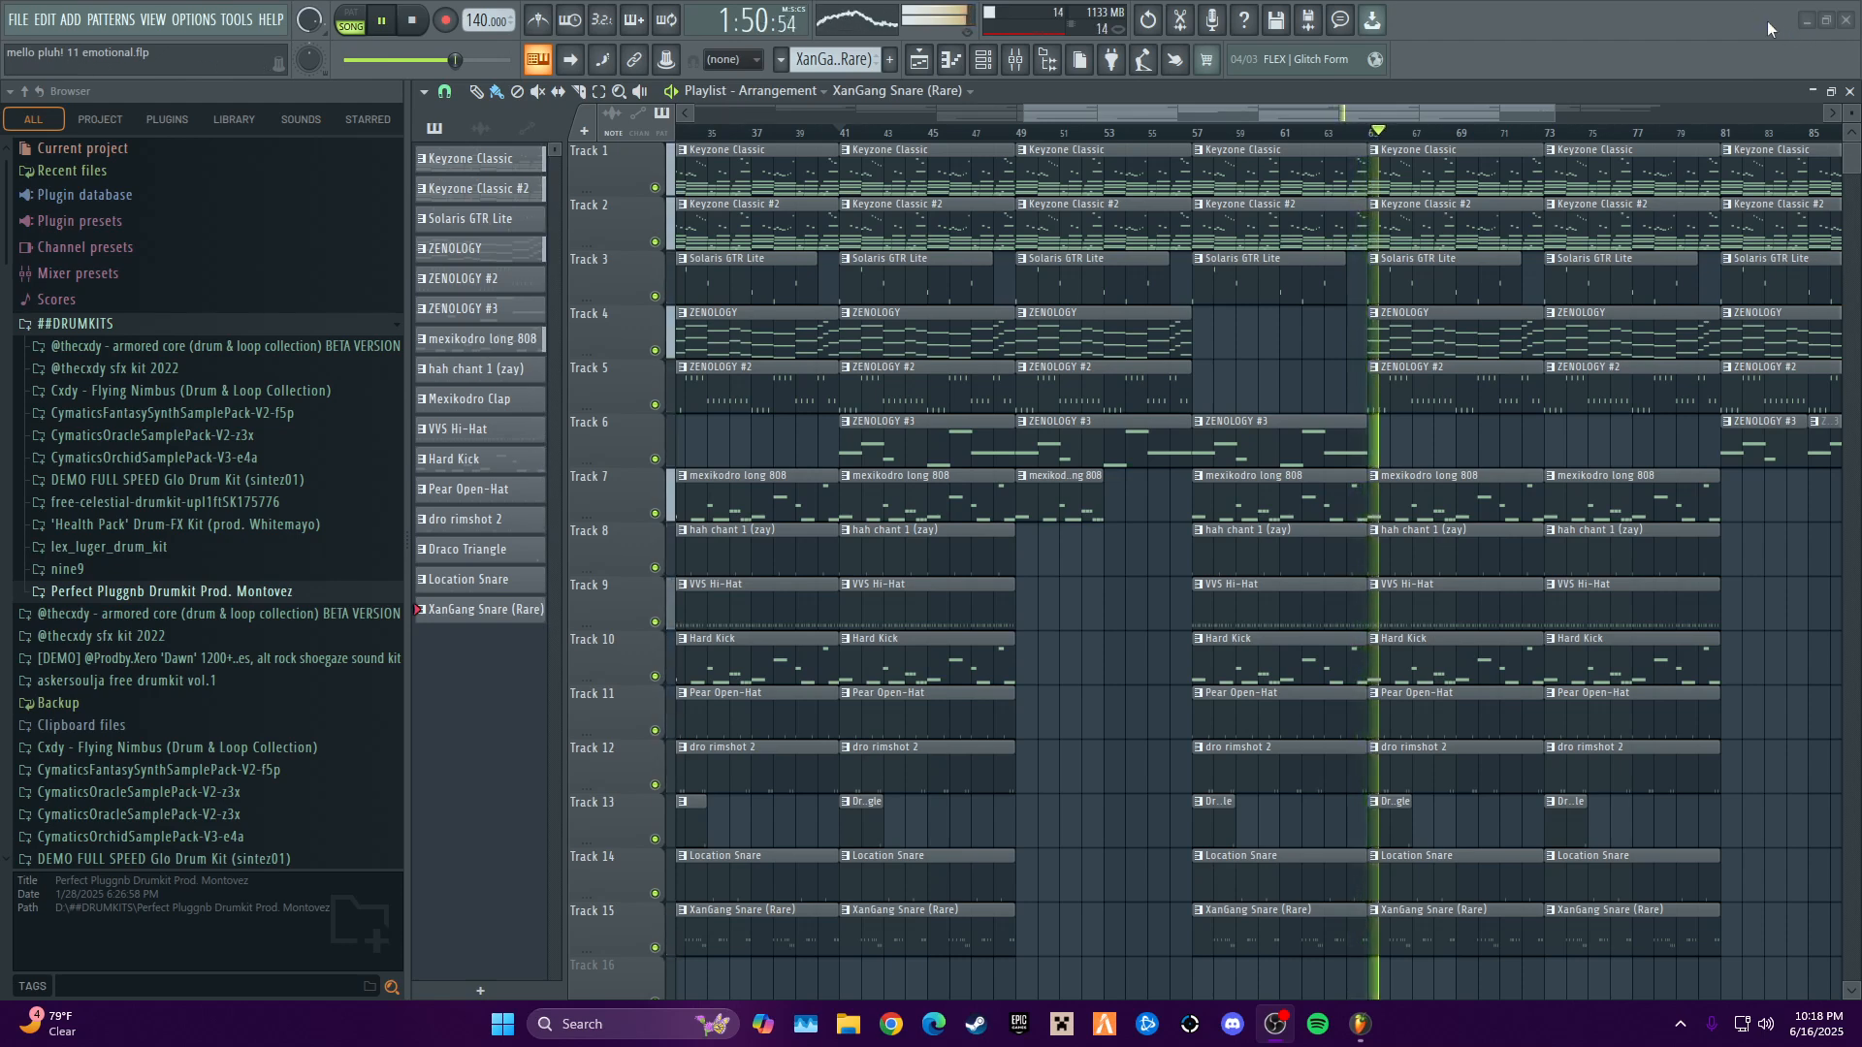
pyautogui.press('space')
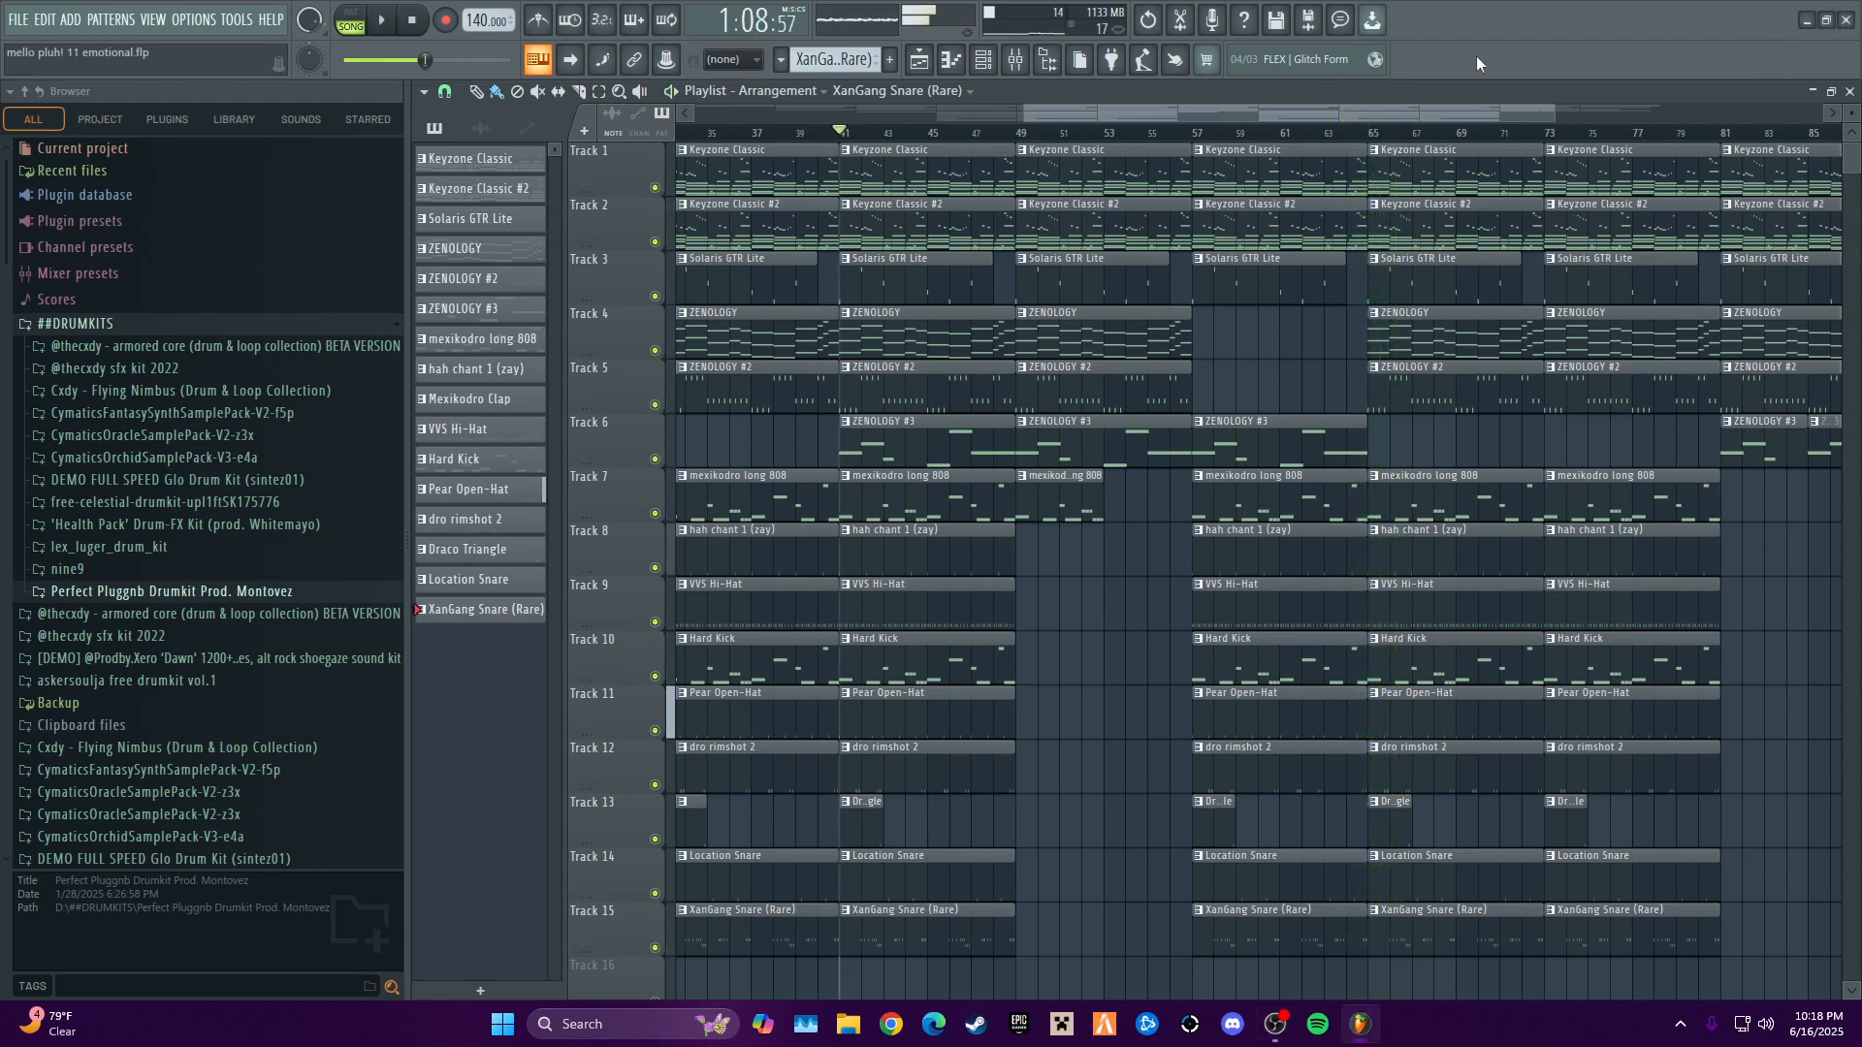
# - Examine how the arrangement's sections are laid out from intro to ending, placing the playhead at bar 25
pyautogui.moveTo(1489, 113); pyautogui.dragTo(1084, 130)
pyautogui.moveTo(1227, 114)
pyautogui.mouseDown()
pyautogui.moveTo(1689, 198)
pyautogui.moveTo(1146, 185)
pyautogui.moveTo(1792, 194)
pyautogui.moveTo(1215, 138)
pyautogui.mouseUp()
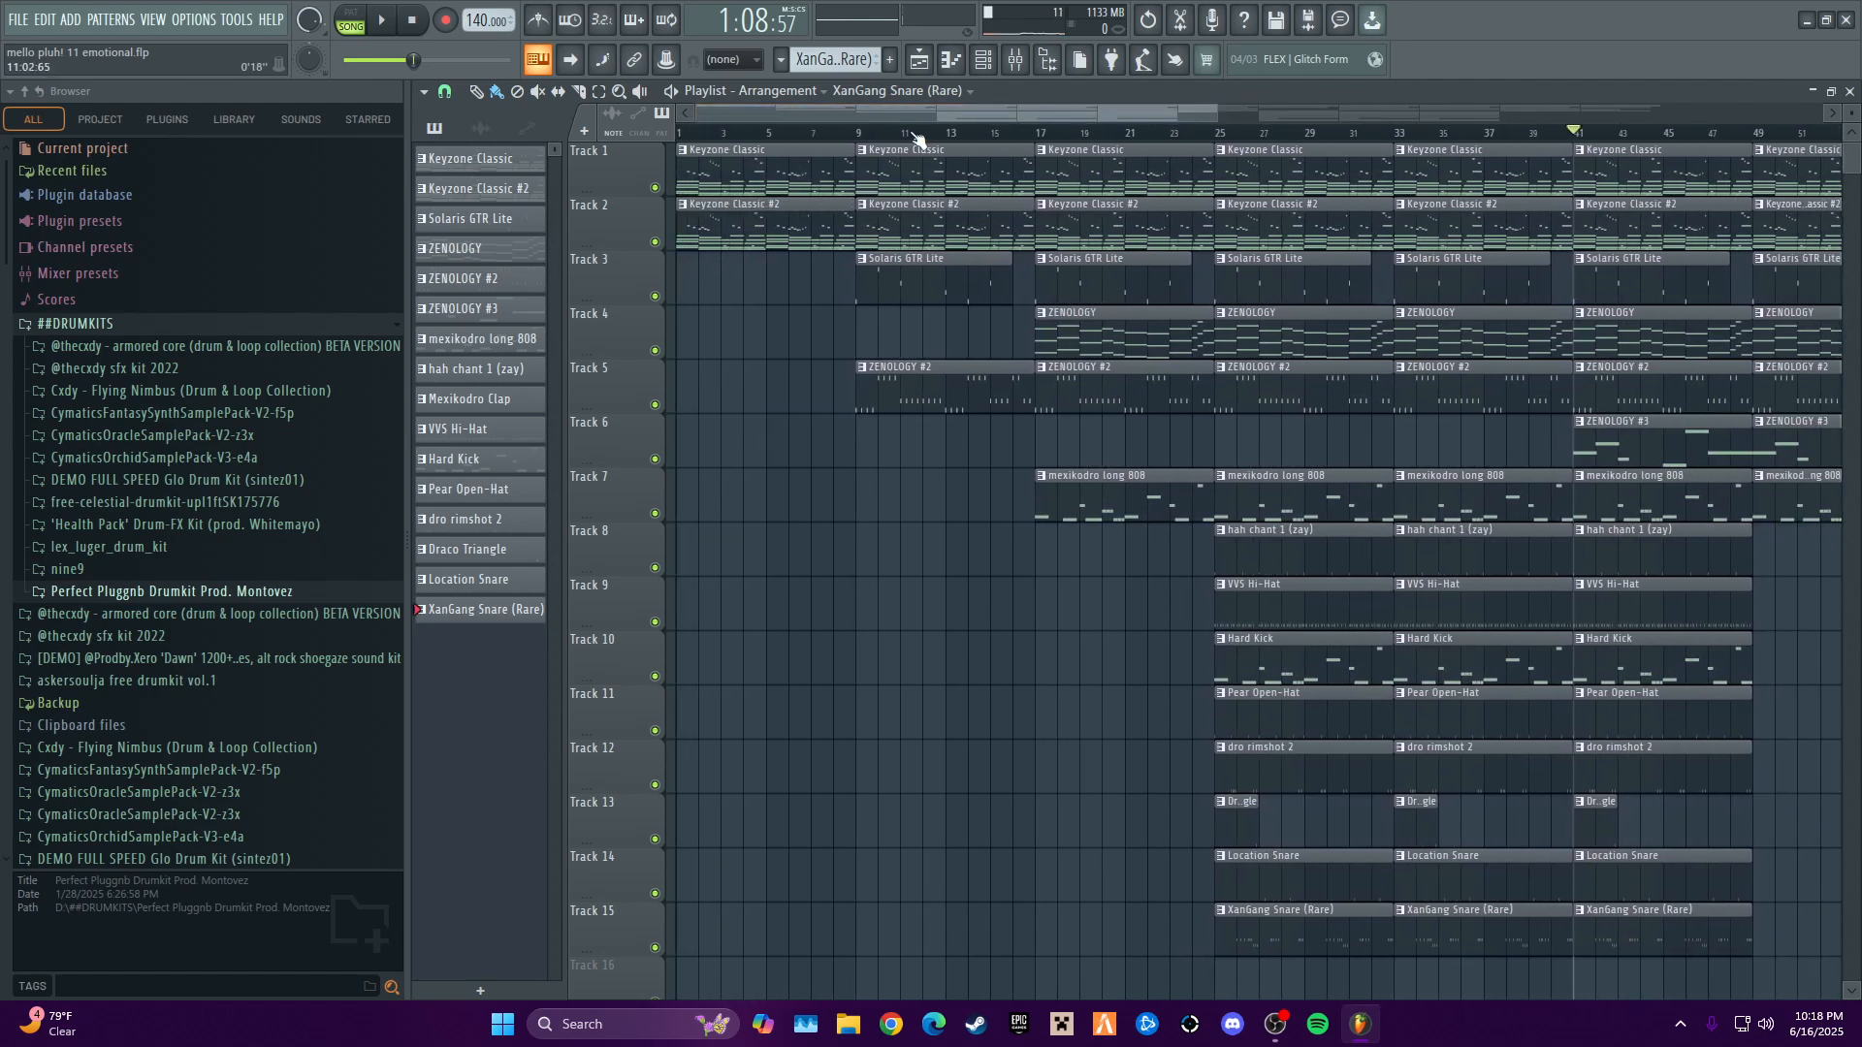
pyautogui.moveTo(1839, 131); pyautogui.dragTo(1438, 453)
pyautogui.moveTo(1249, 110); pyautogui.dragTo(1669, 182)
pyautogui.moveTo(1327, 115); pyautogui.dragTo(1380, 131)
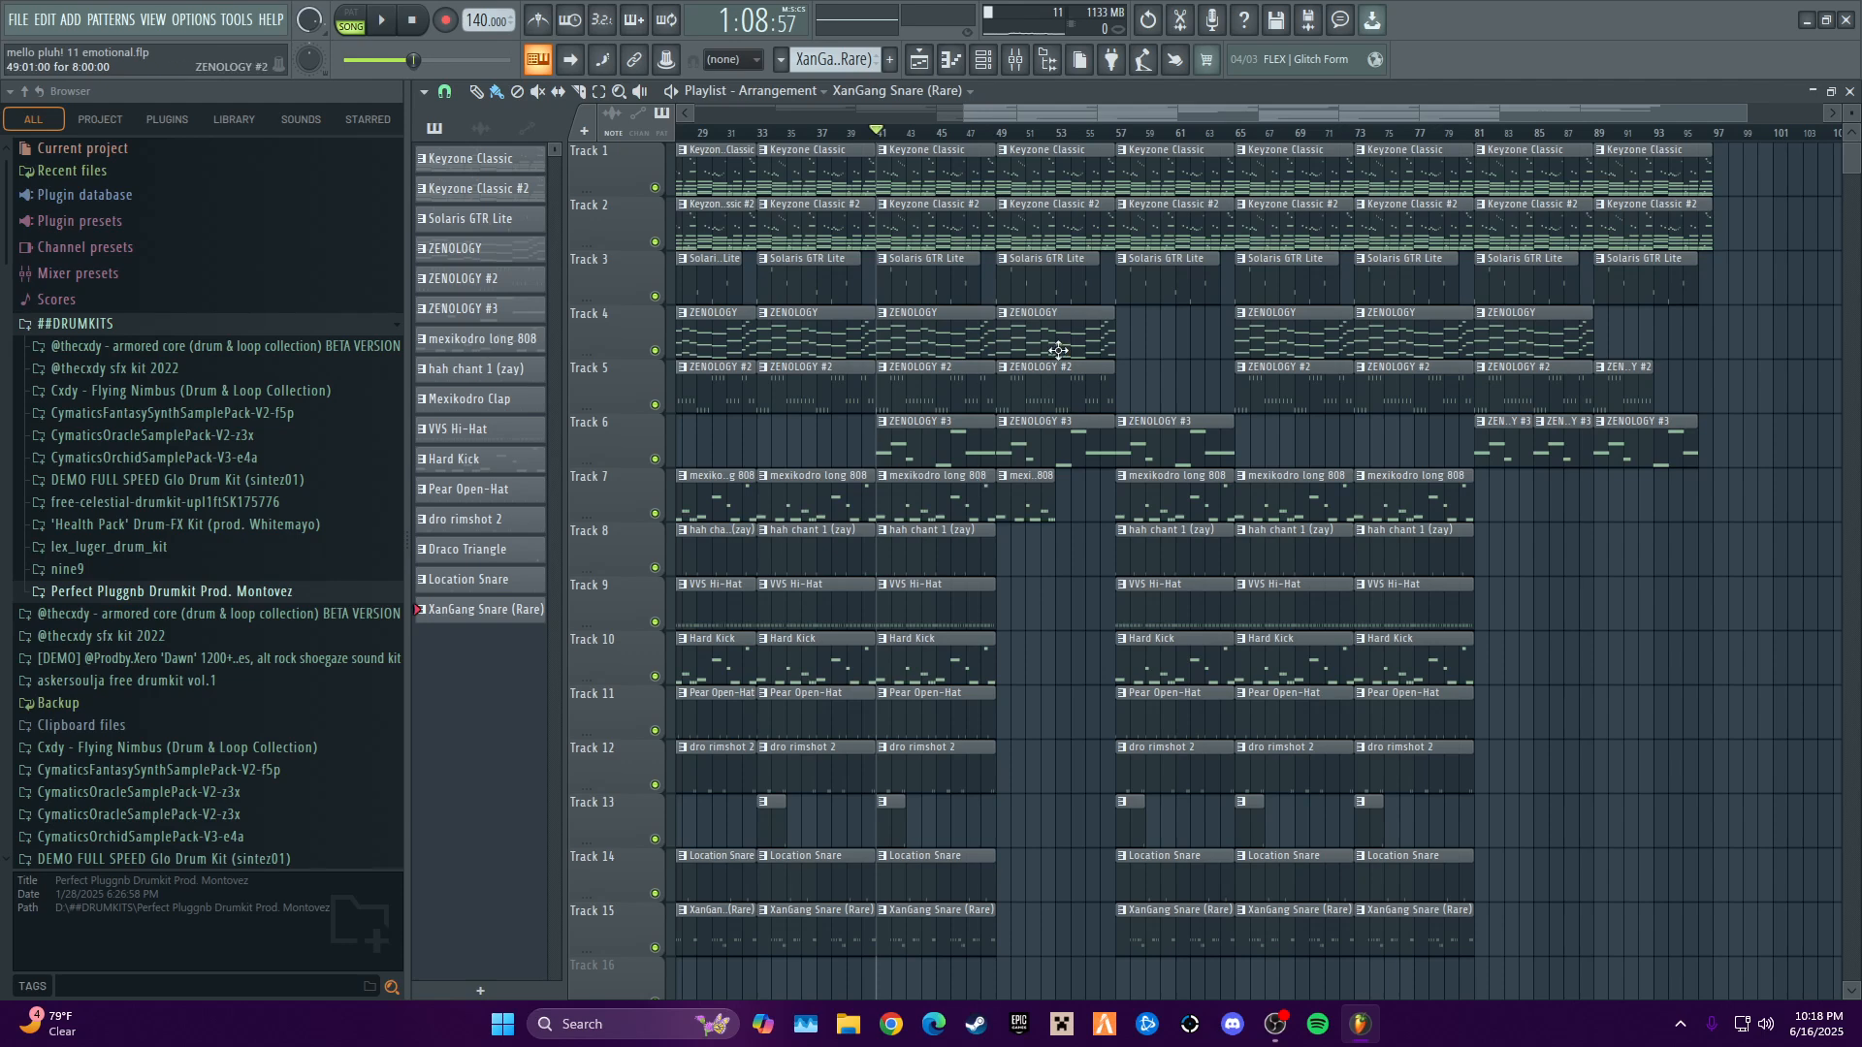
pyautogui.moveTo(1074, 117); pyautogui.dragTo(920, 119)
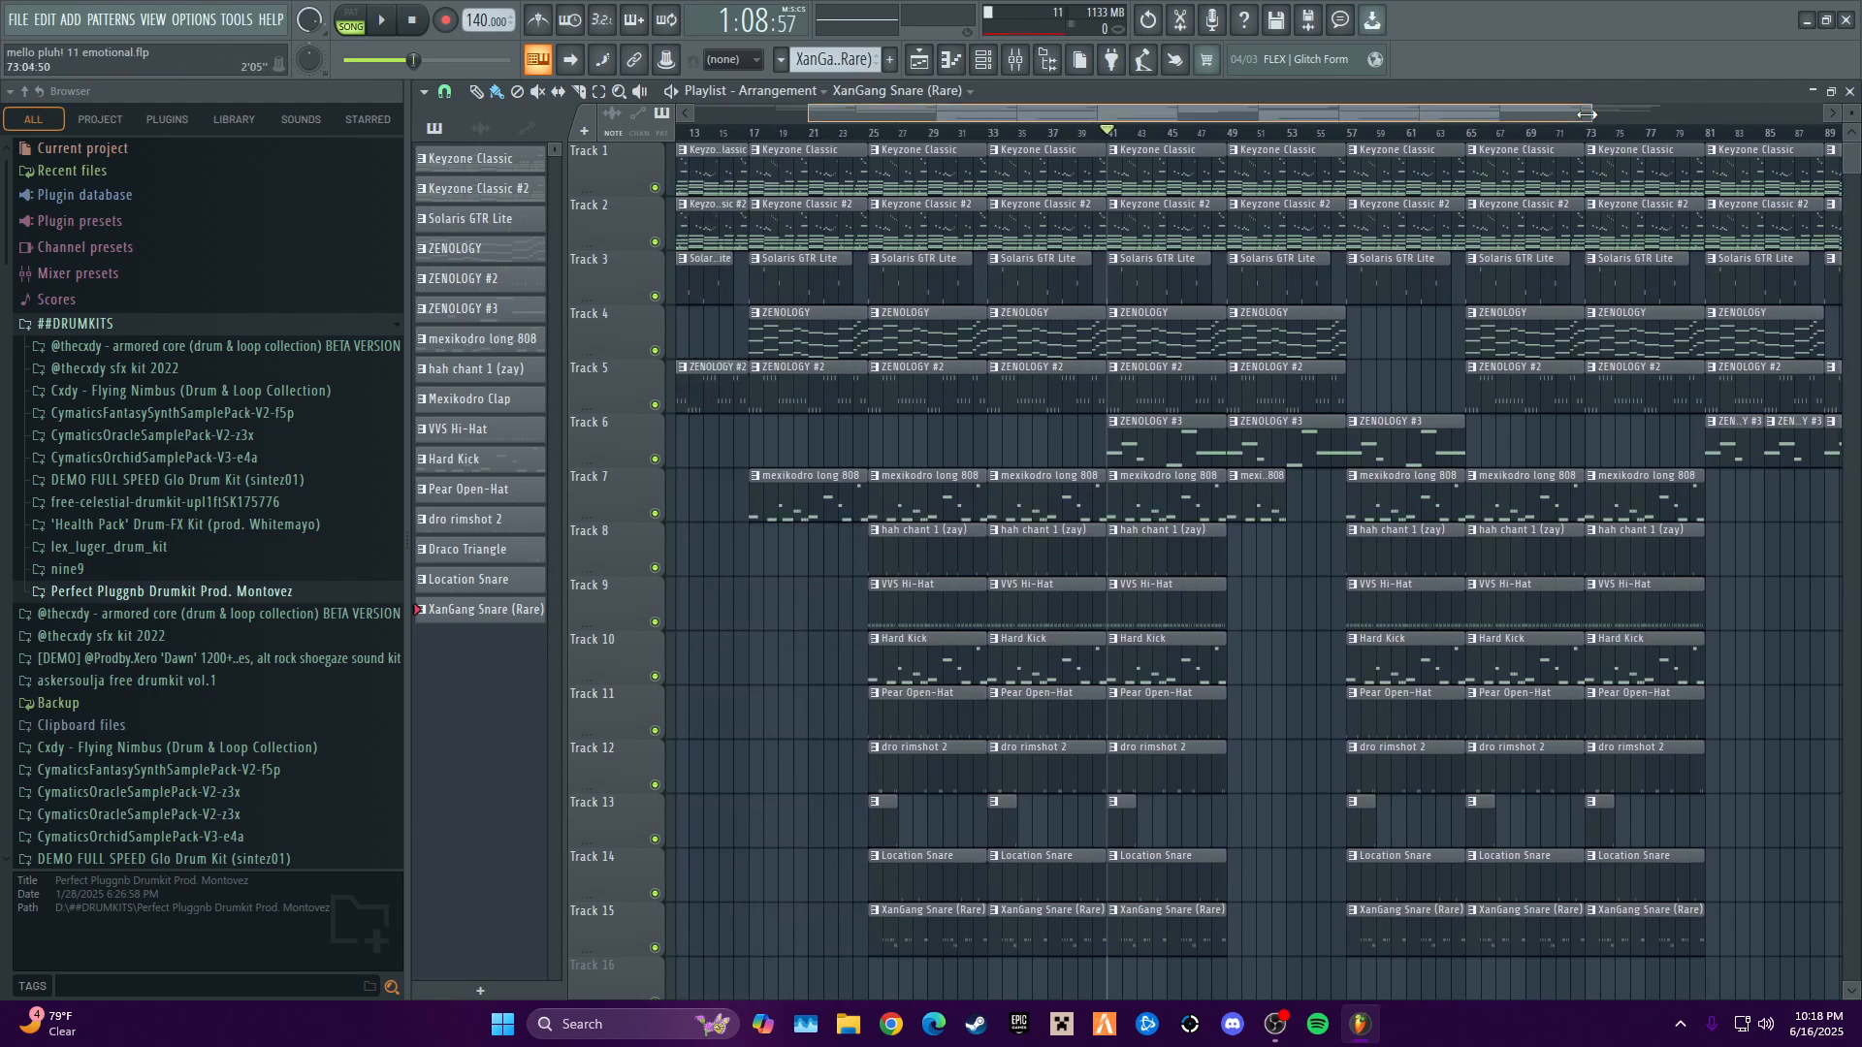
pyautogui.moveTo(1587, 113); pyautogui.dragTo(1154, 127)
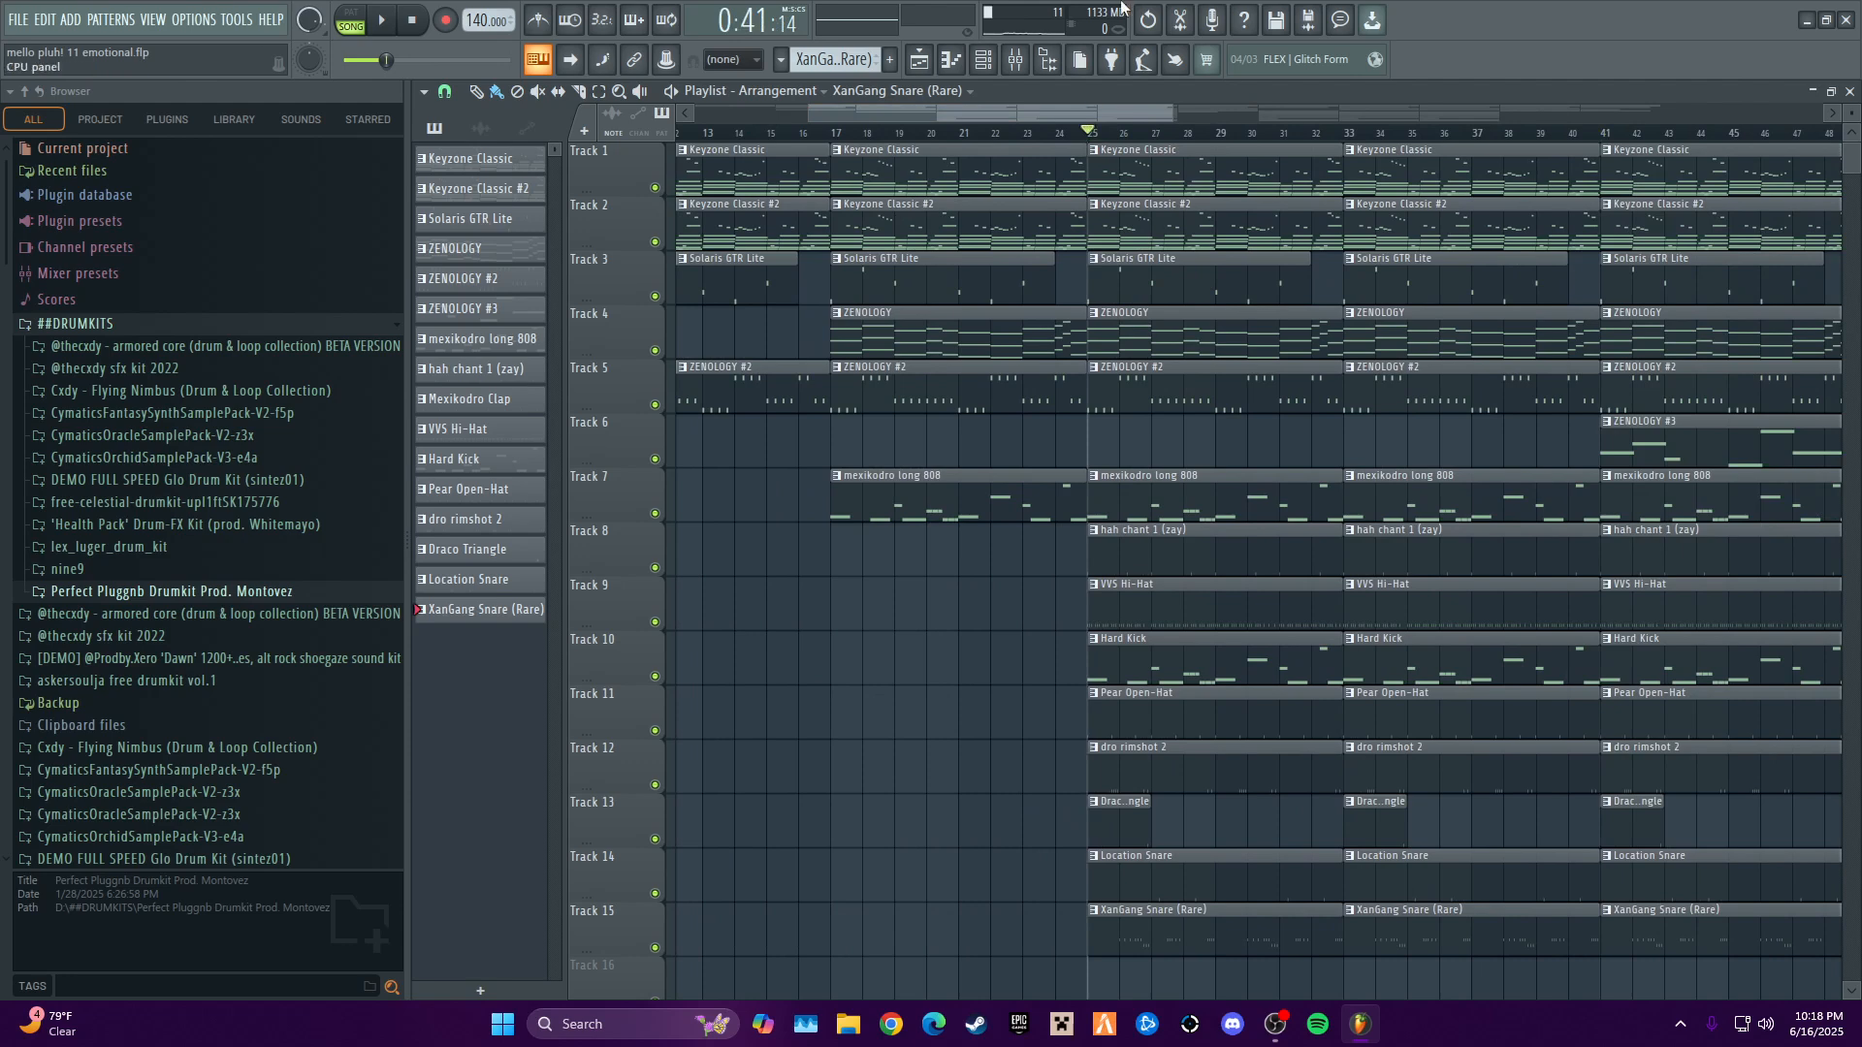
pyautogui.moveTo(1108, 113); pyautogui.dragTo(1120, 116)
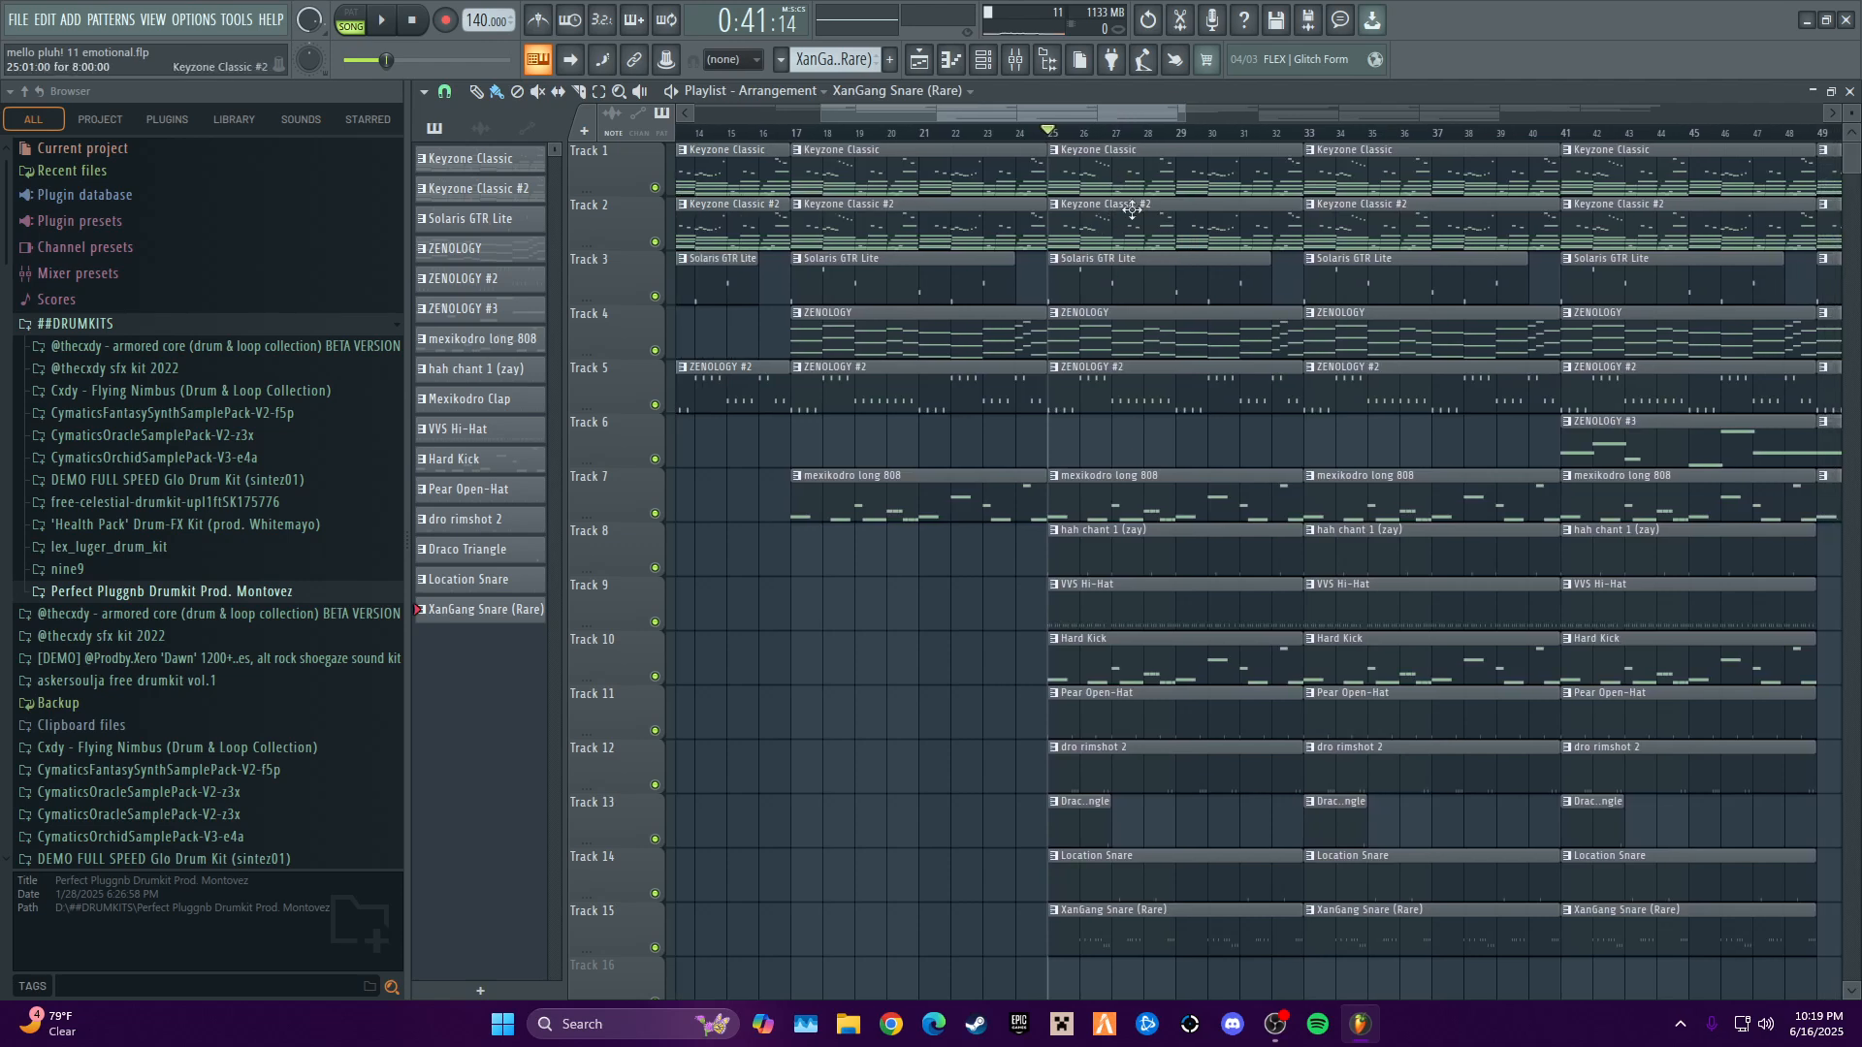
pyautogui.moveTo(1119, 117); pyautogui.dragTo(1188, 172)
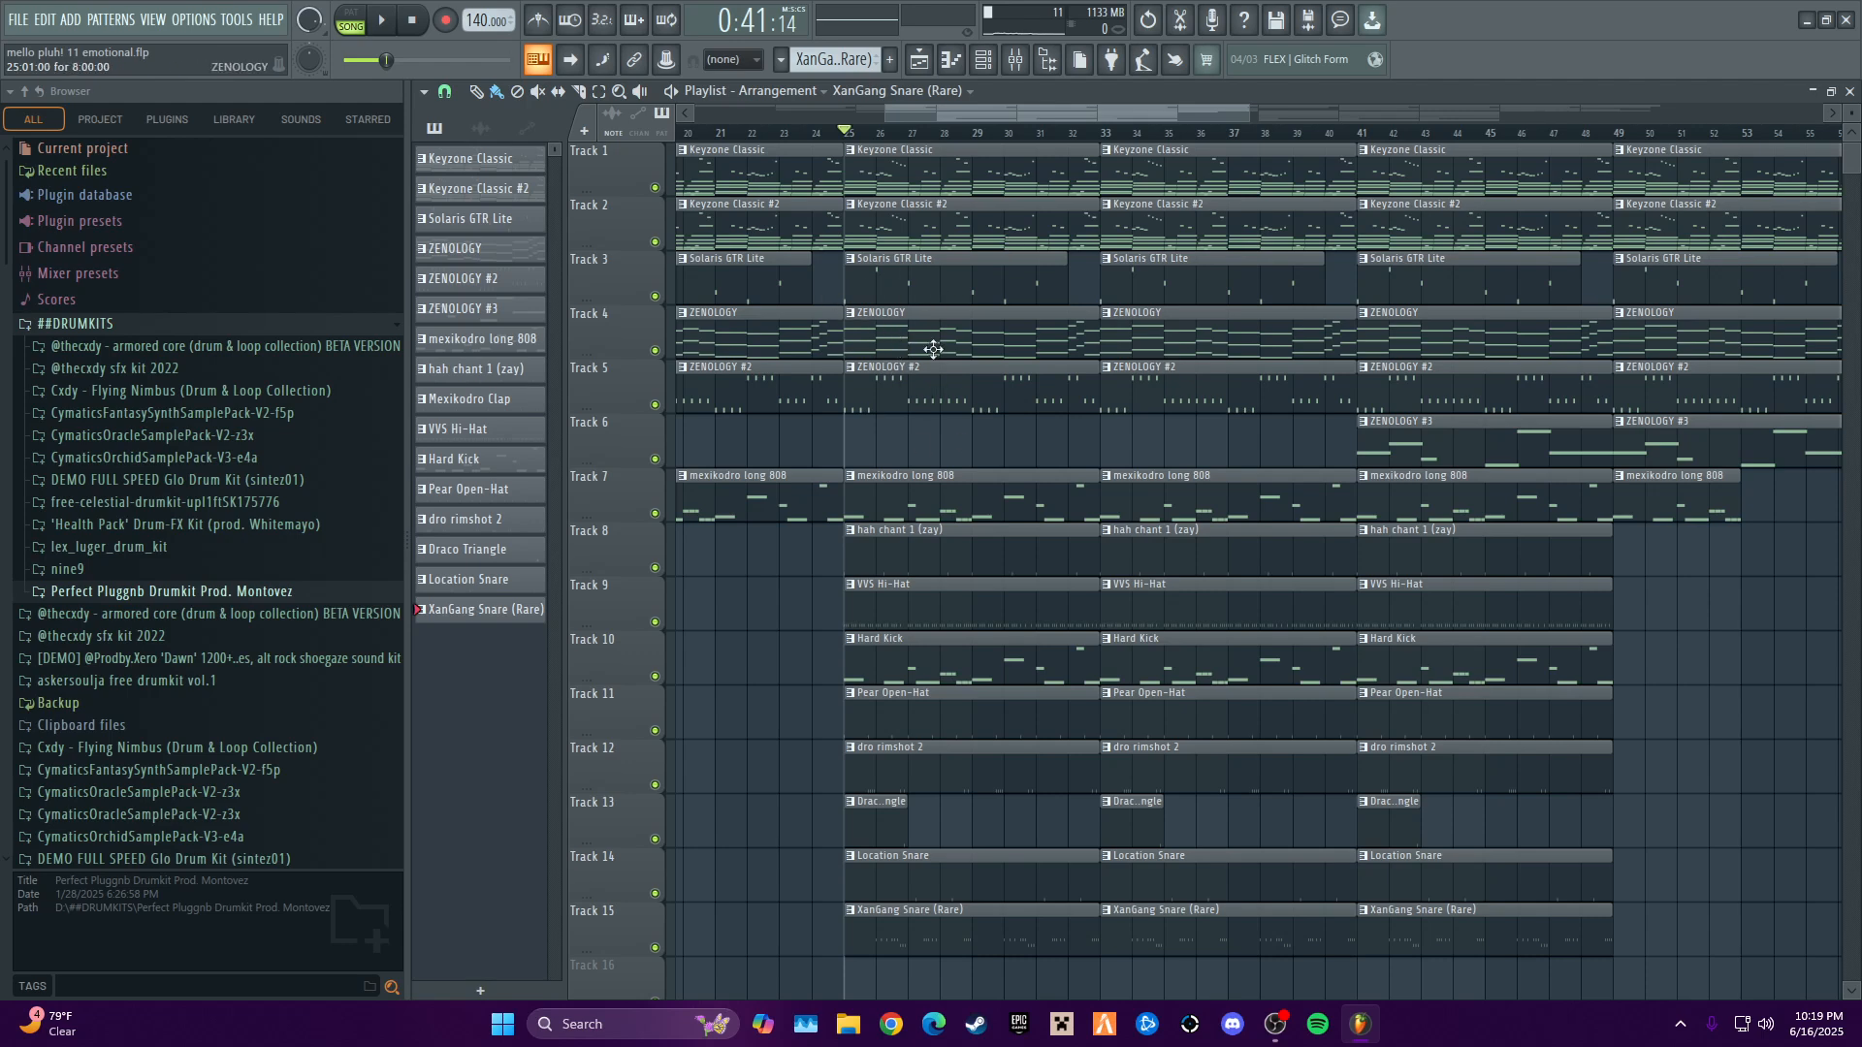
# - Solo the ZENOLOGY melody on Track 4, play it briefly, and unsolo the track
pyautogui.rightClick(656, 351)
pyautogui.press('space')
pyautogui.press('space')
pyautogui.rightClick(655, 351)
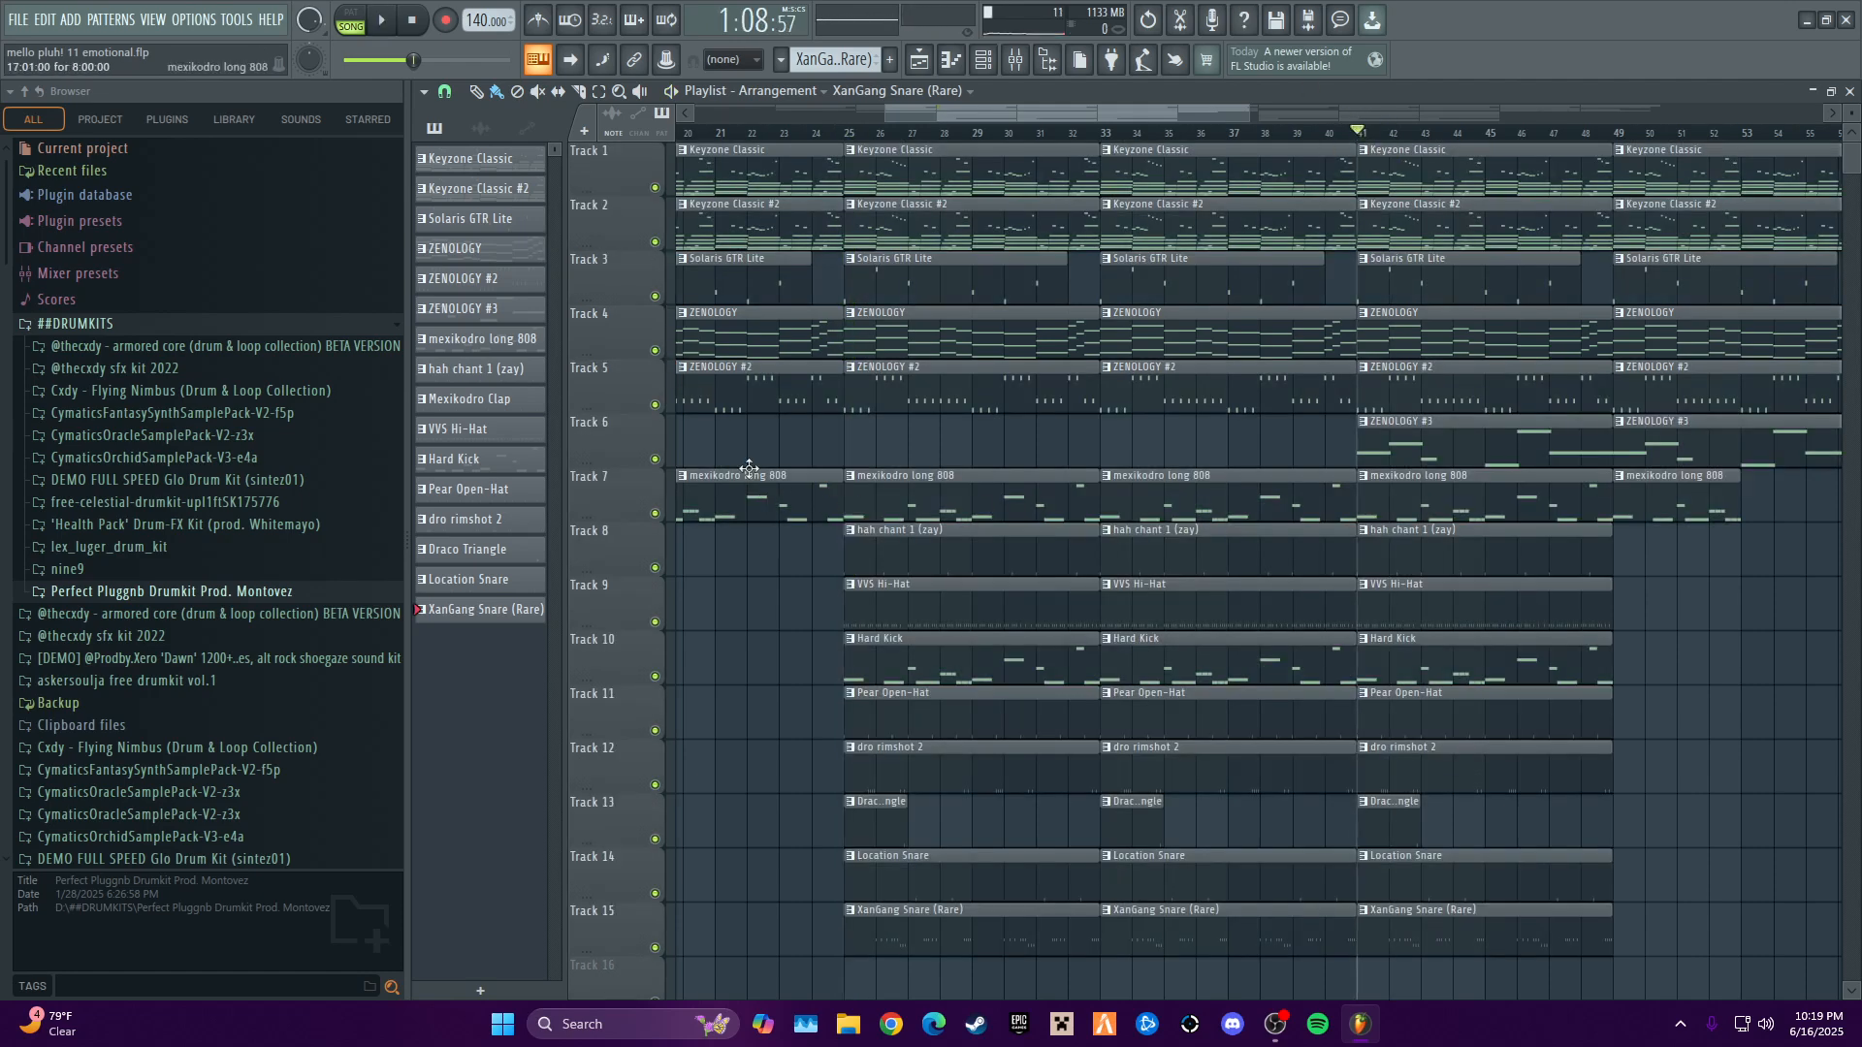
# - Solo the ZENOLOGY #3 melody on Track 6, play it briefly from bar 41, and unsolo the track
pyautogui.rightClick(654, 459)
pyautogui.press('space')
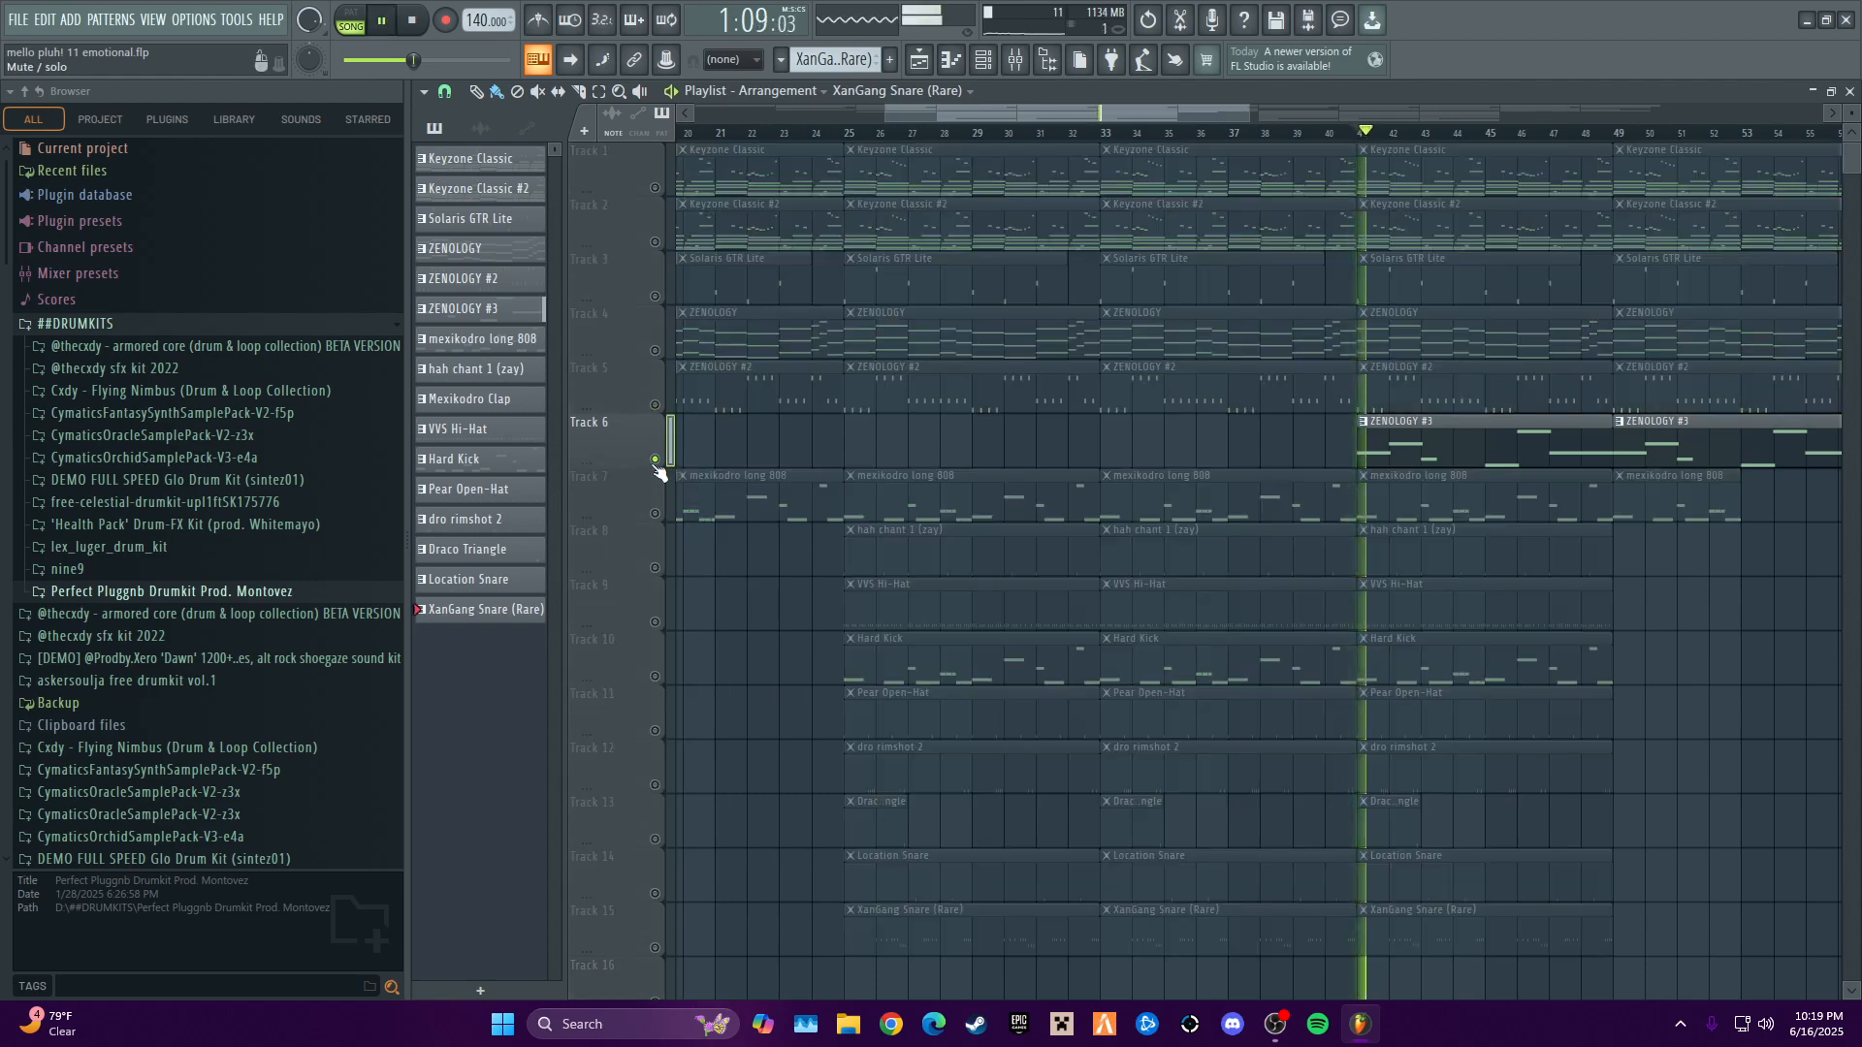
pyautogui.press('space')
pyautogui.rightClick(655, 459)
# - Solo the ZENOLOGY #2 melody on Track 5, play it briefly from bar 41, and unsolo the track
pyautogui.hscroll(10, 1335, 166)
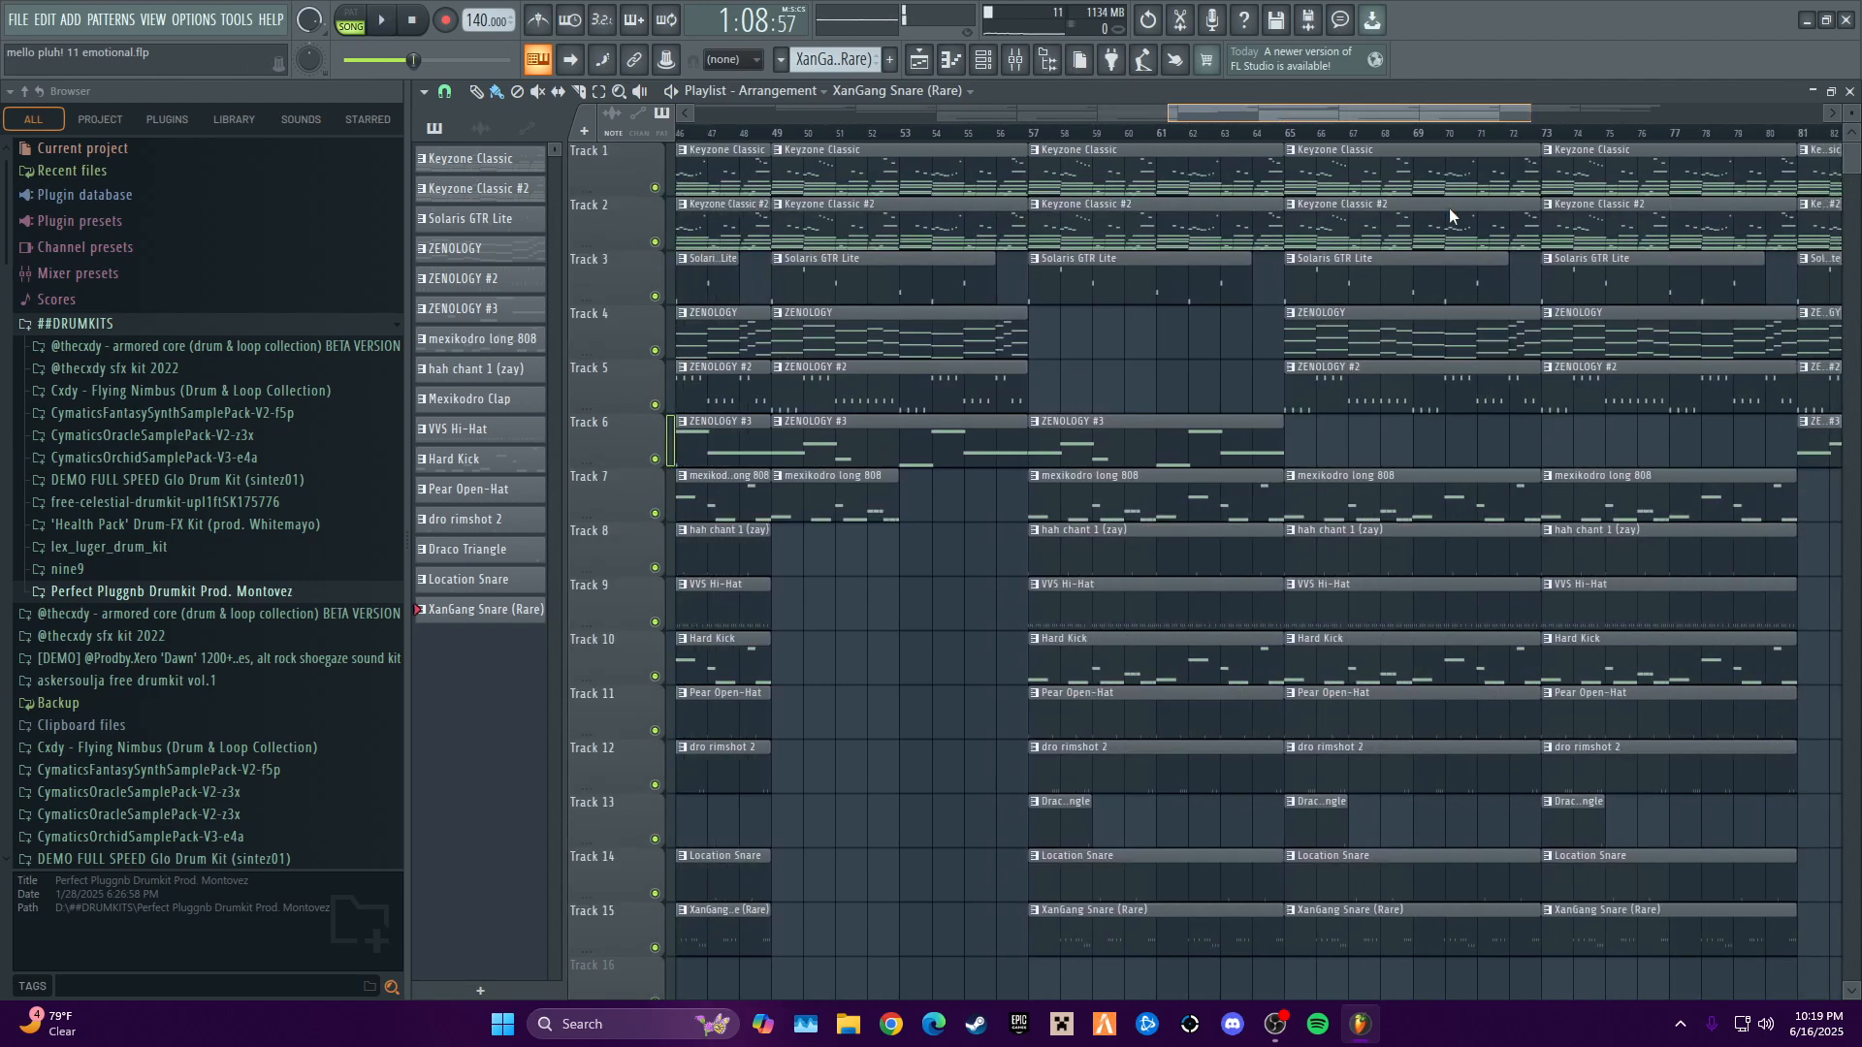
pyautogui.rightClick(654, 404)
pyautogui.press('space')
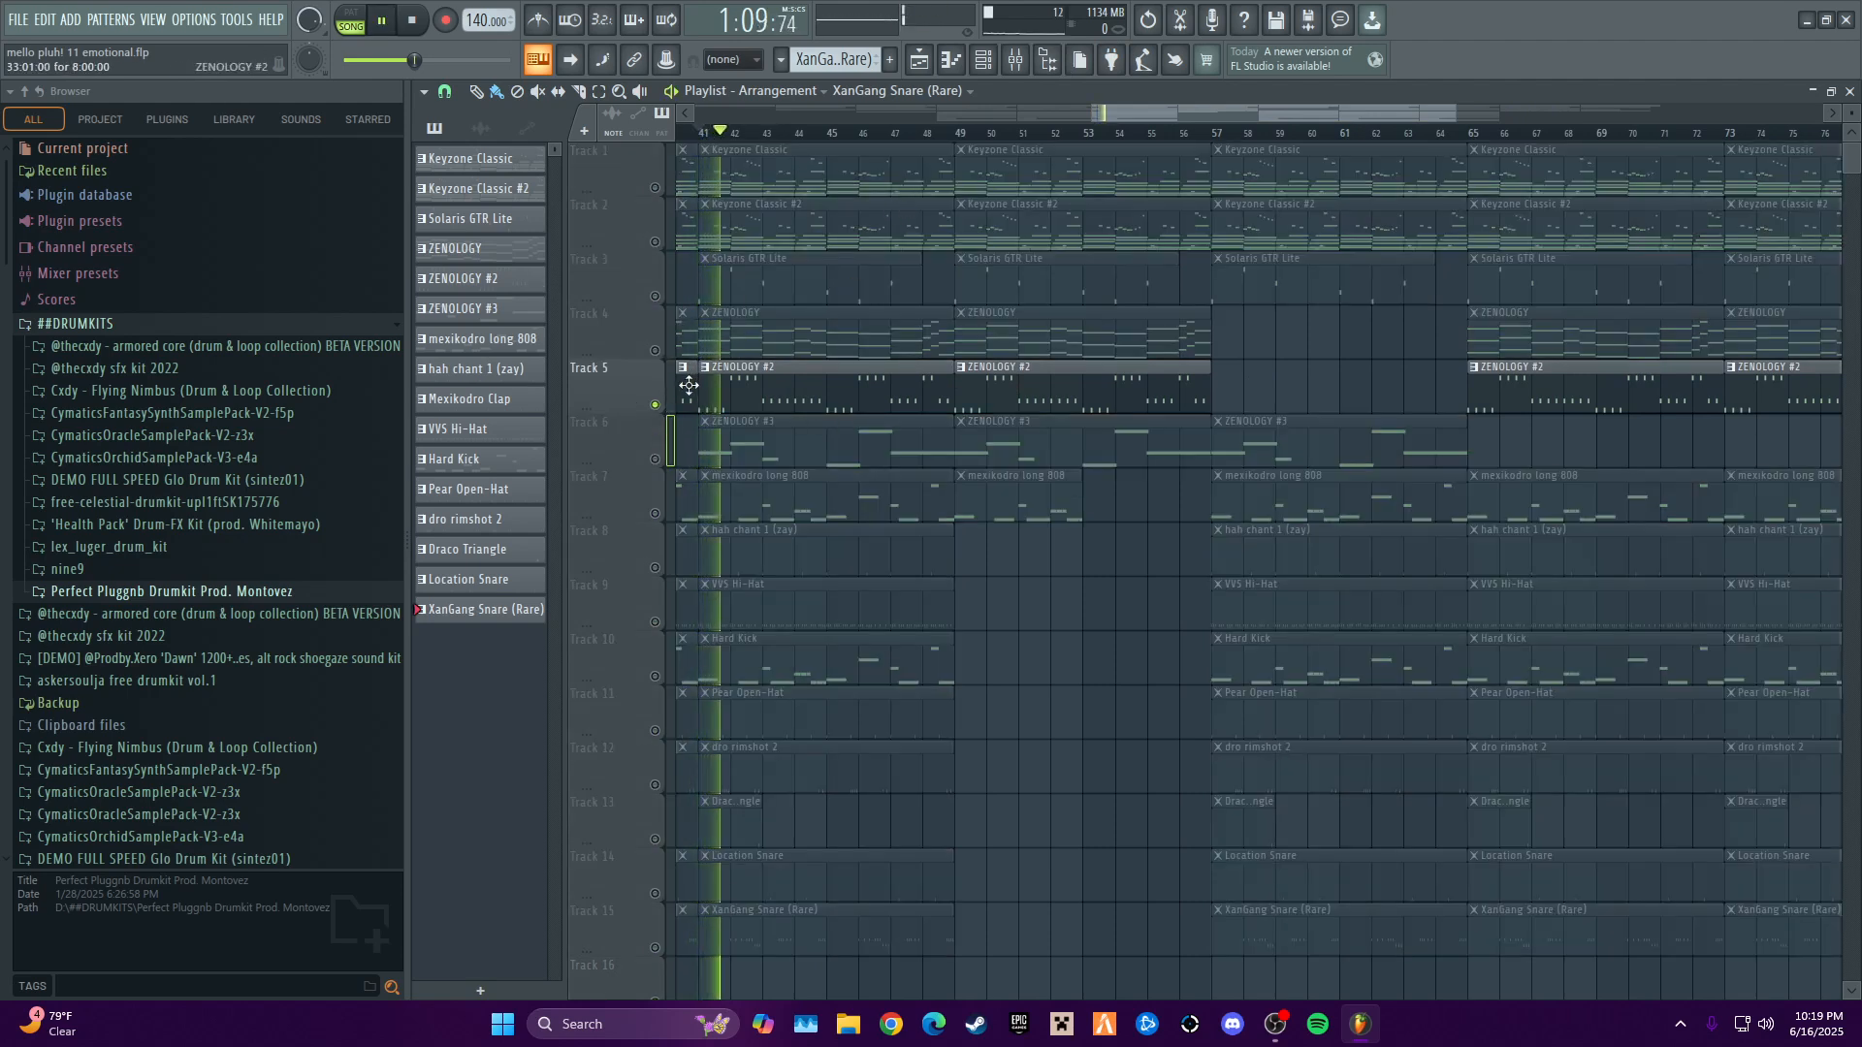
pyautogui.press('space')
pyautogui.rightClick(655, 405)
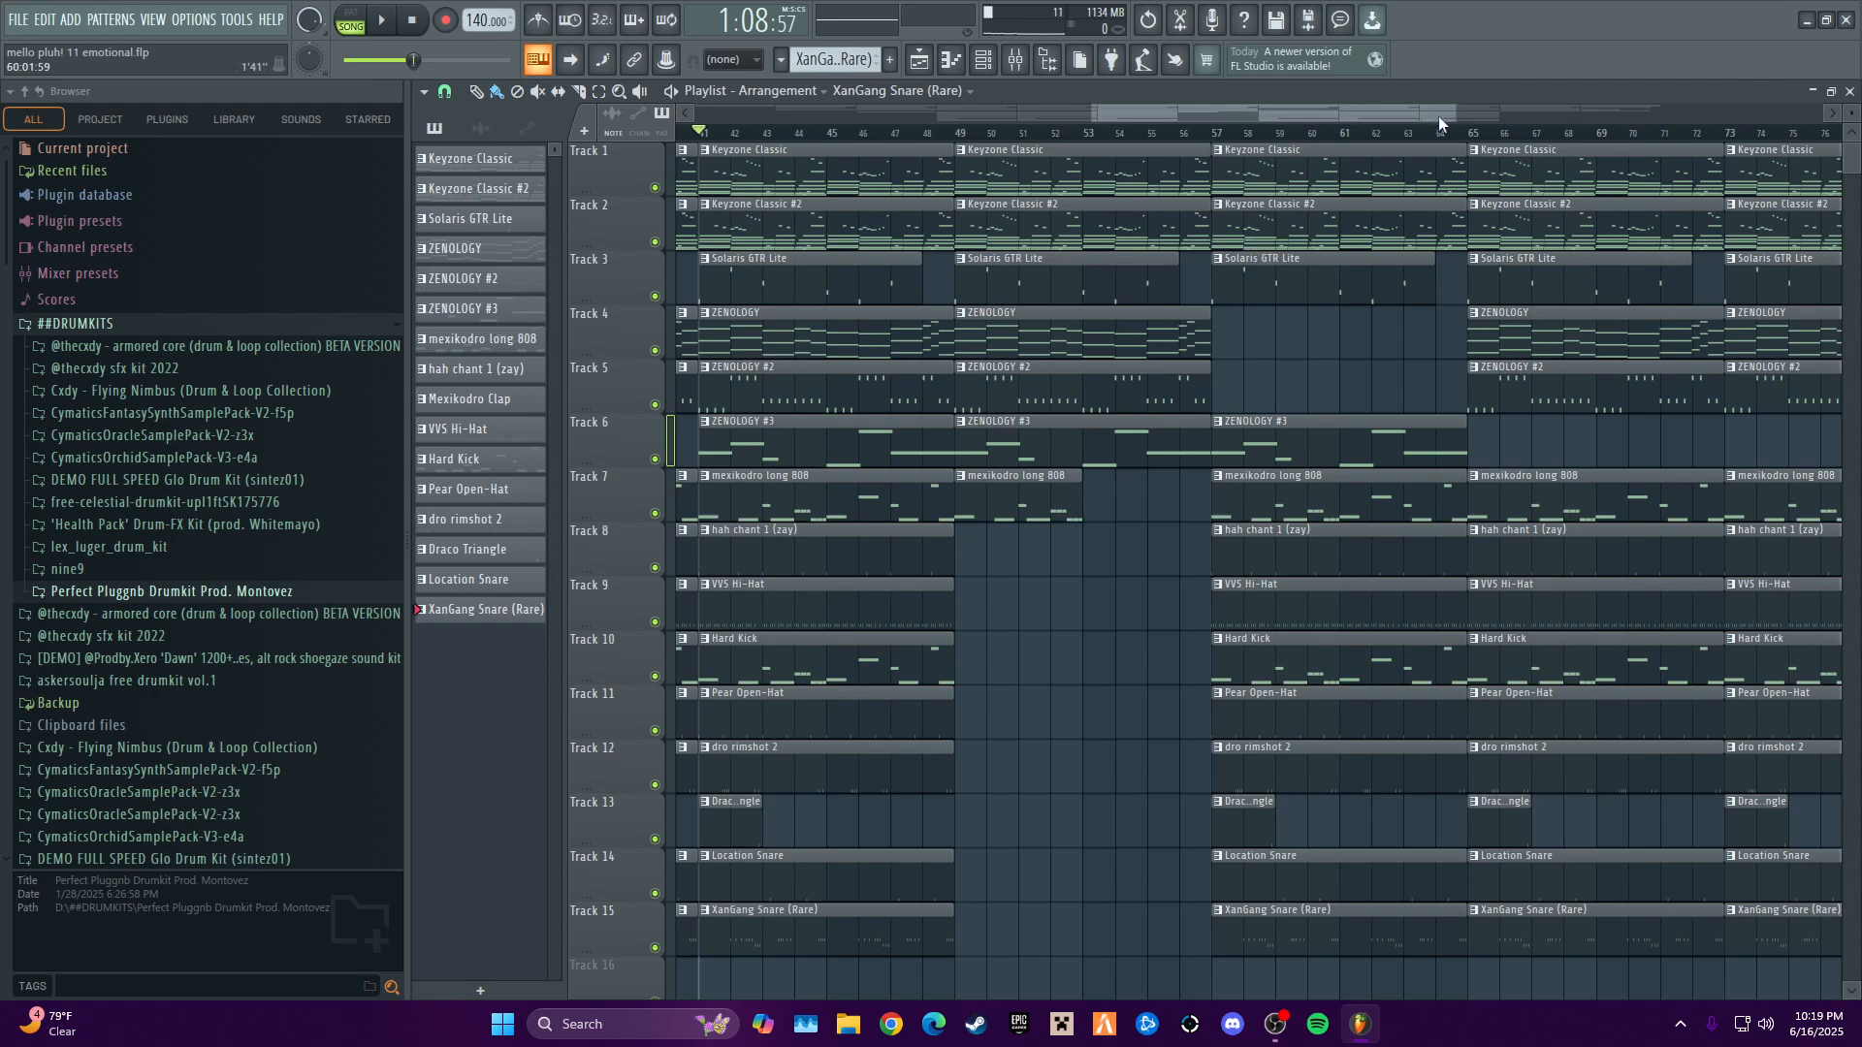
pyautogui.moveTo(1454, 113); pyautogui.dragTo(1811, 223)
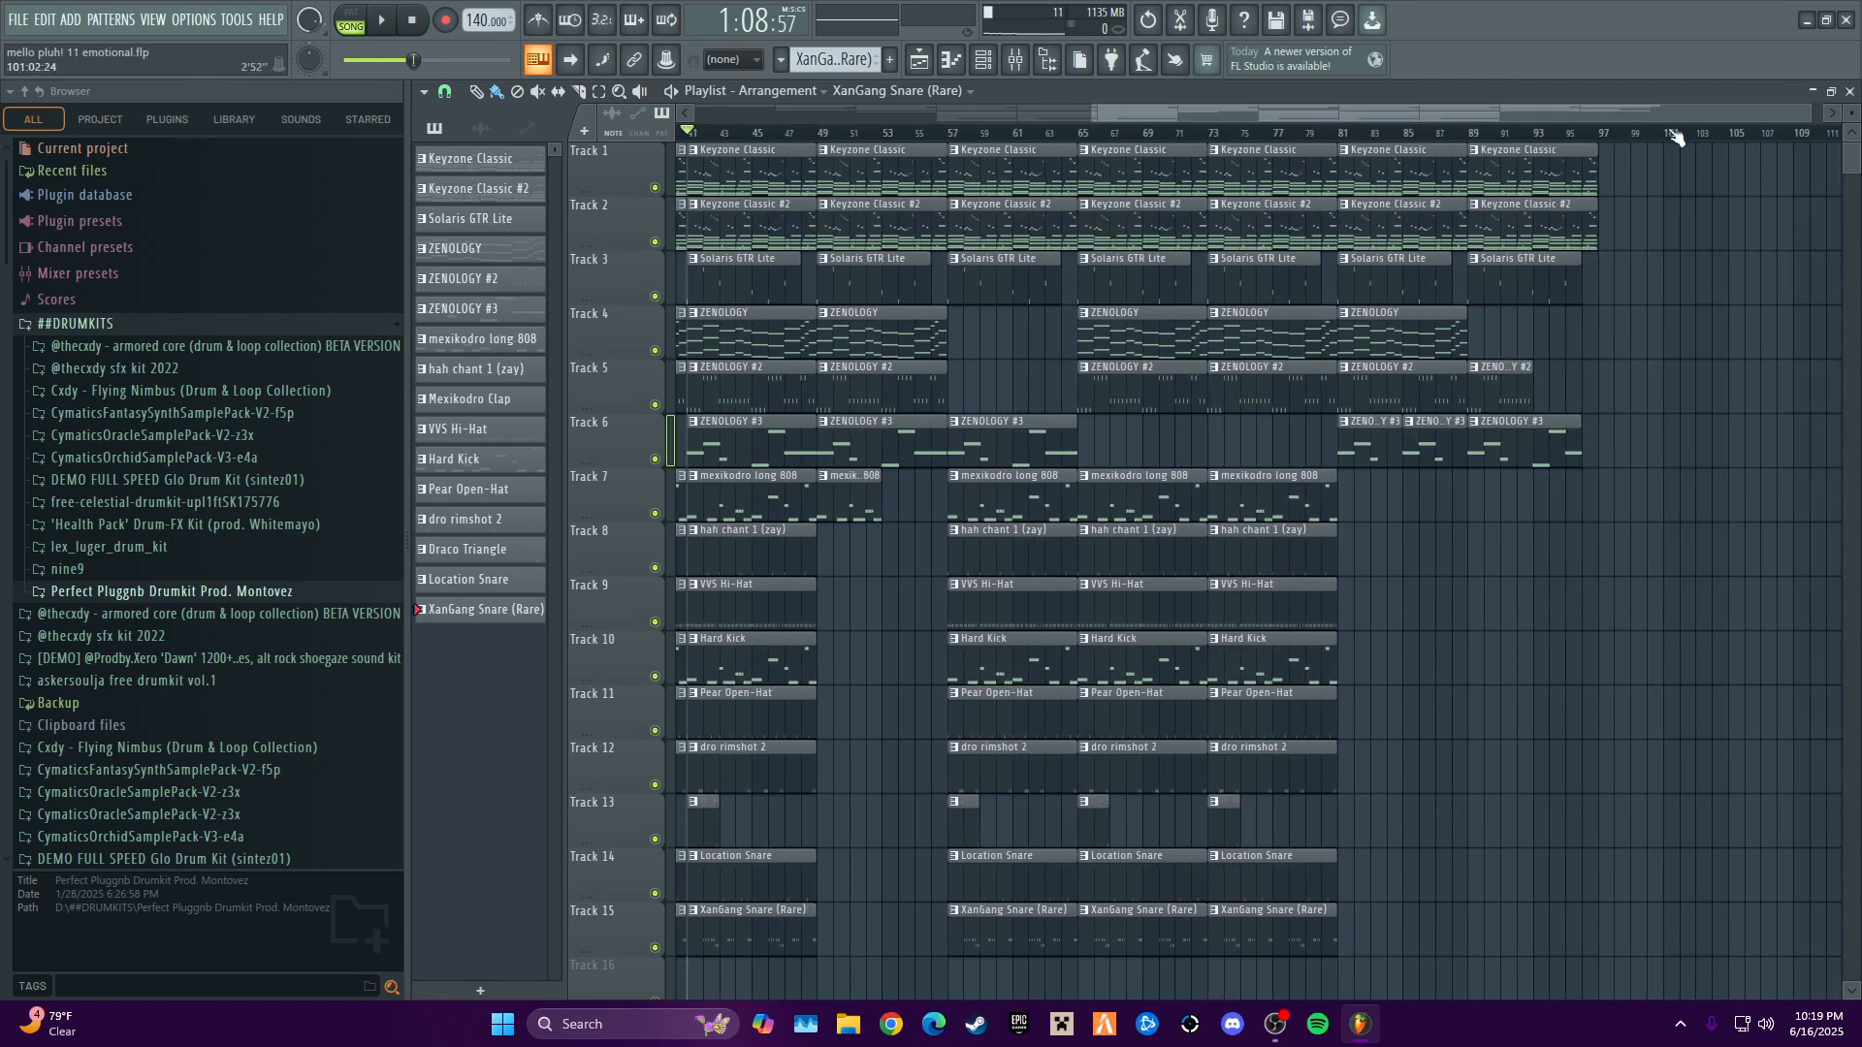
pyautogui.moveTo(1670, 114); pyautogui.dragTo(1513, 89)
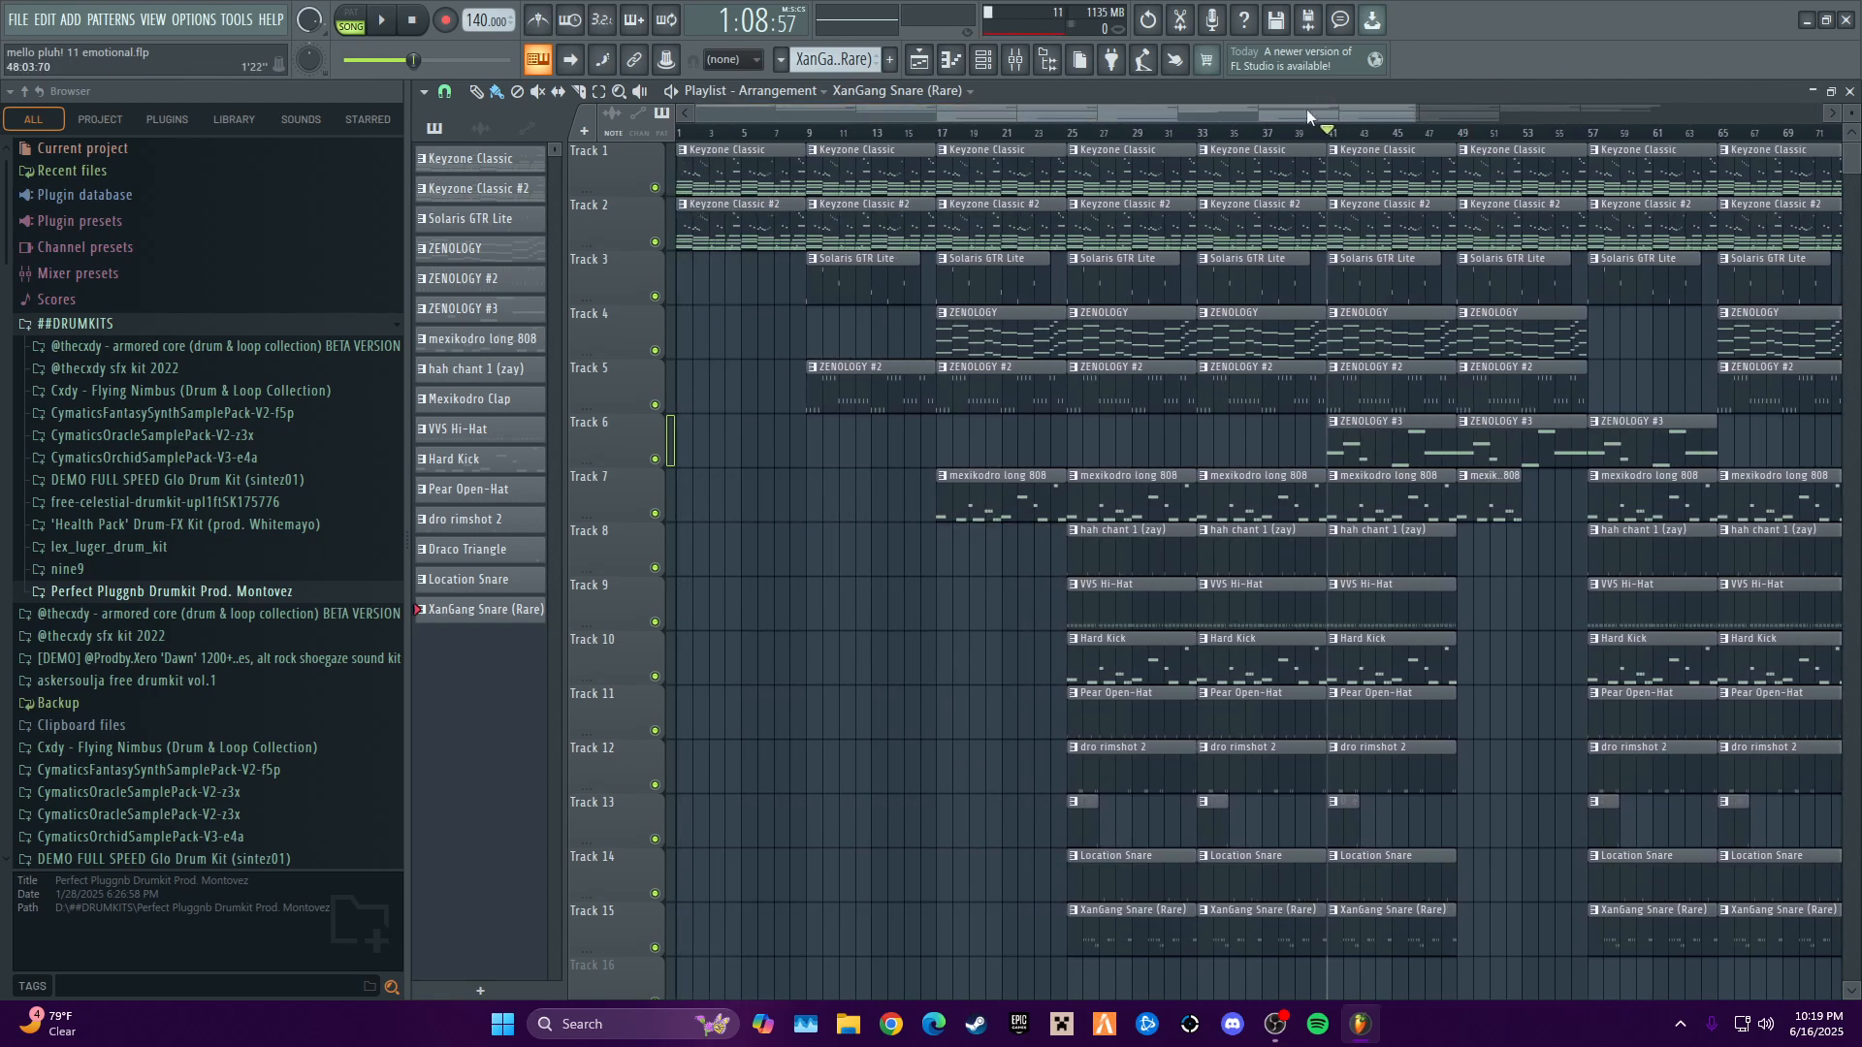
pyautogui.moveTo(1306, 109); pyautogui.dragTo(1469, 143)
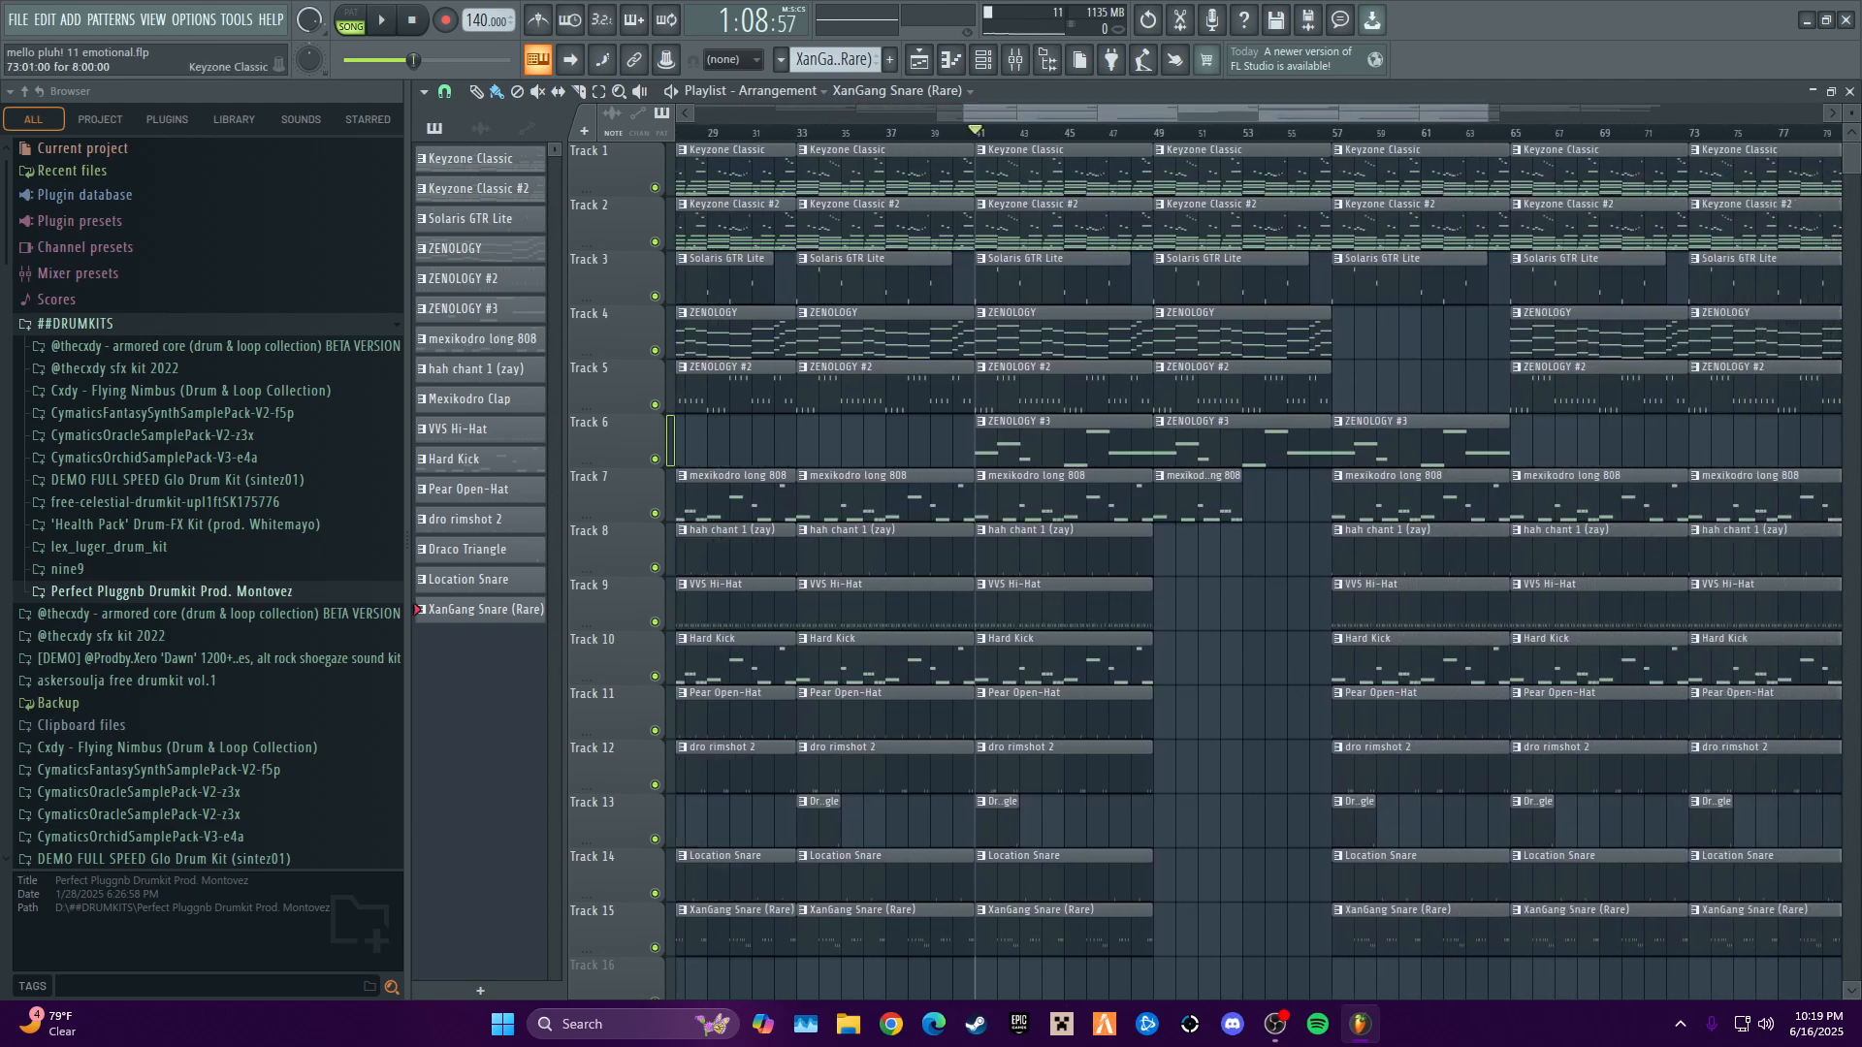